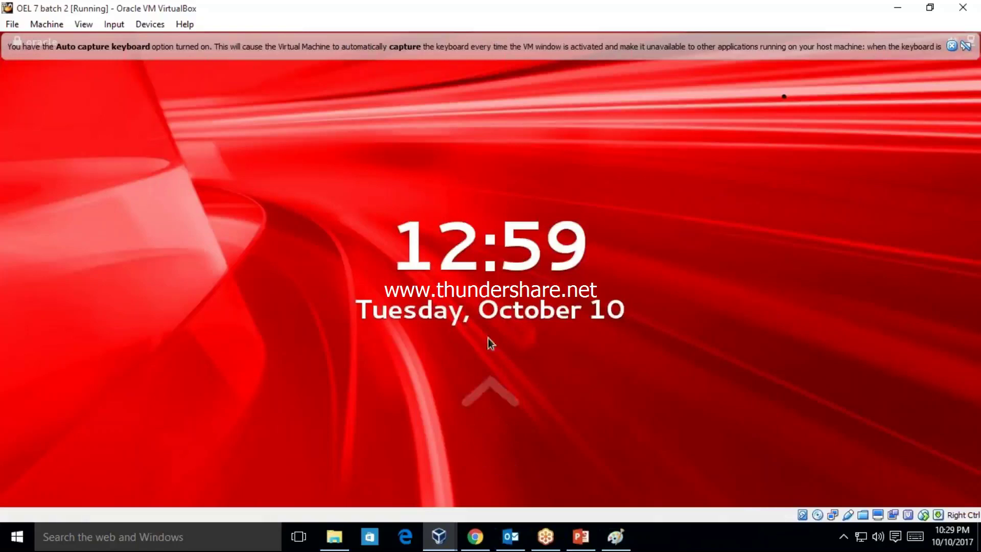
- Unlock the guest session with the account password
left_click(486, 342)
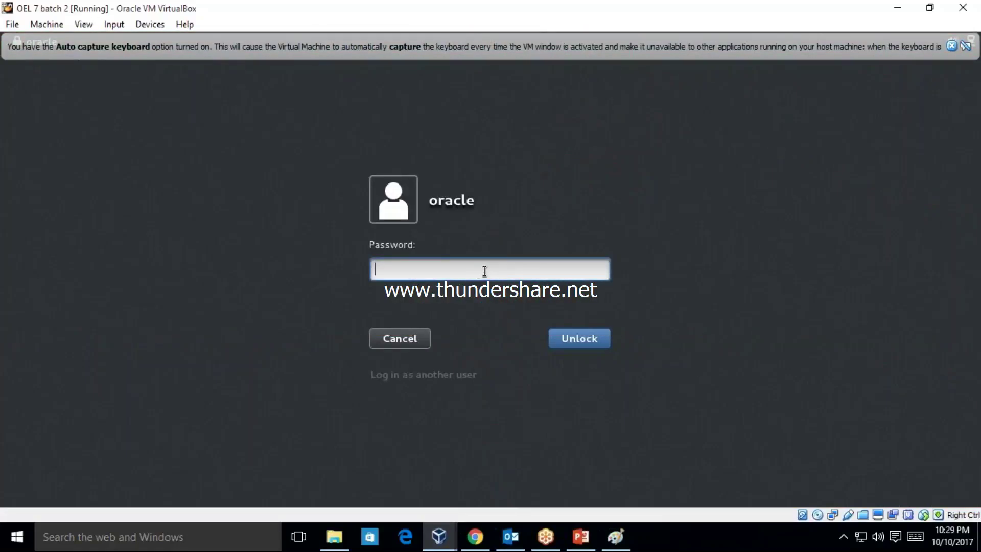
type("oracle123")
key("Return")
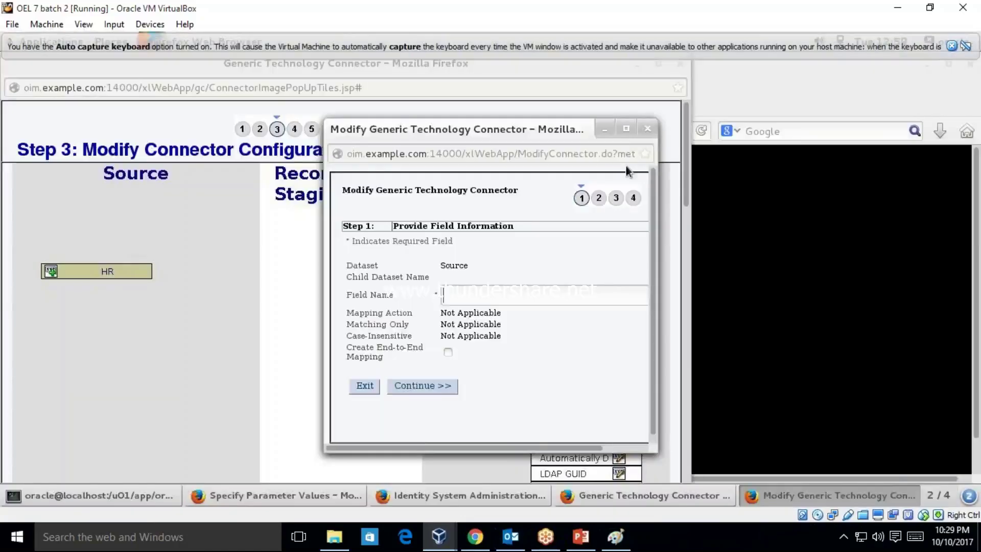
- Close the connector popups, minimize Identity System Administration, and close Specify Parameter Values
left_click(647, 128)
left_click(681, 64)
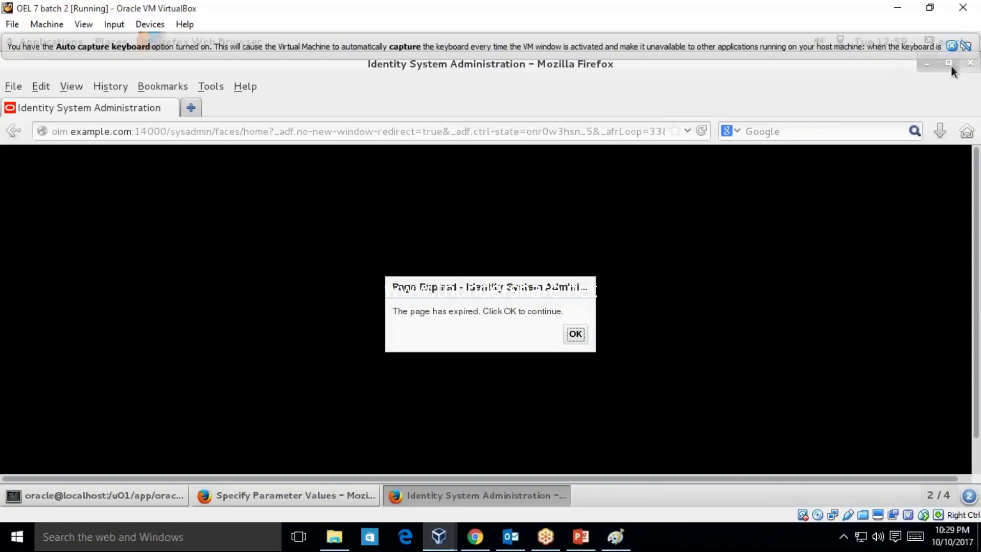
left_click(924, 65)
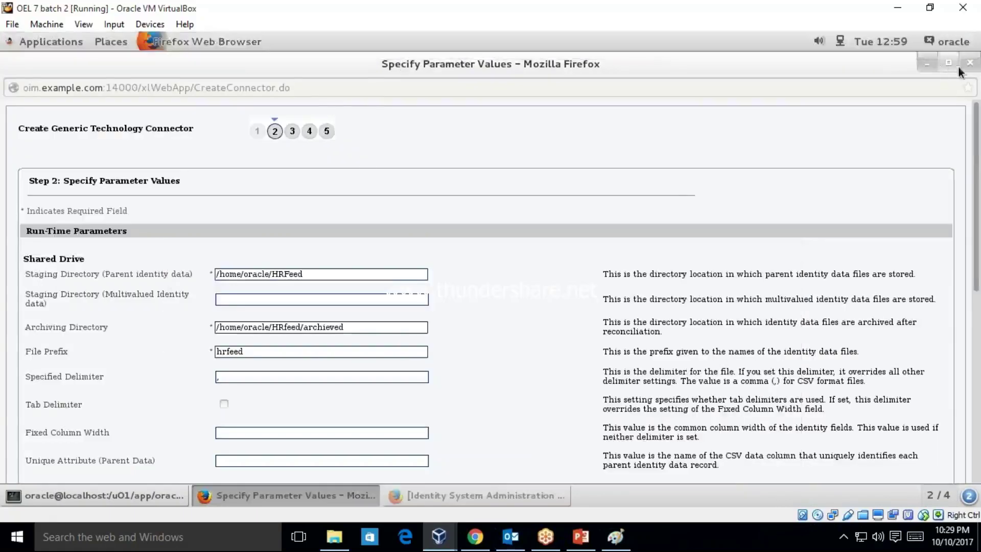
left_click(969, 64)
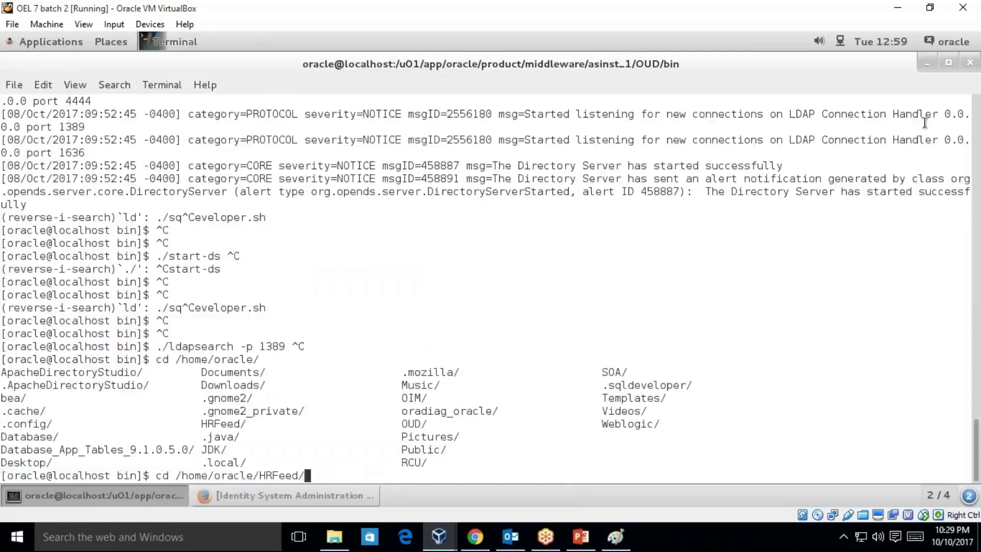
- On workspace 1, confirm the SOA, OIM and WEBLOGIC consoles are running, then return to workspace 2
left_click(928, 63)
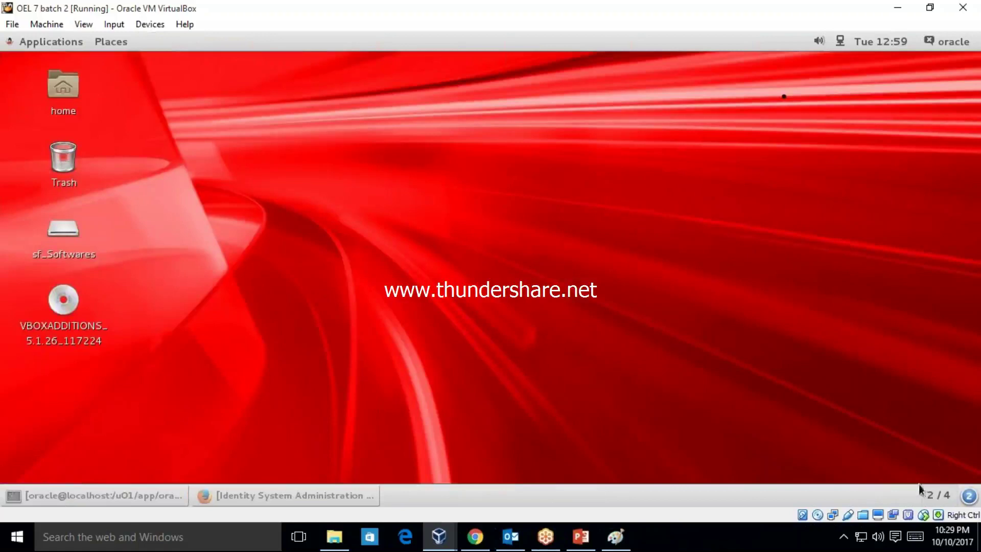
left_click(921, 490)
left_click(914, 385)
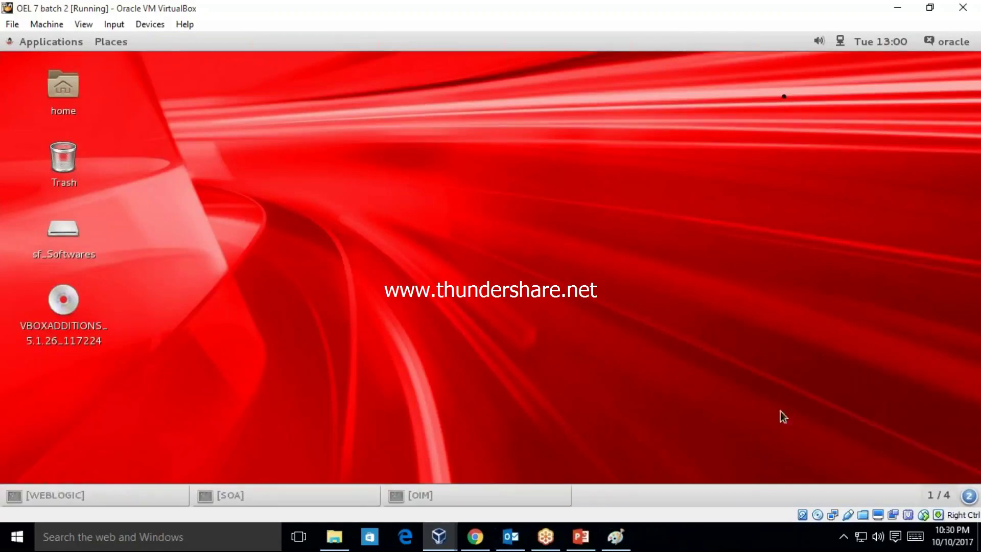
left_click(274, 497)
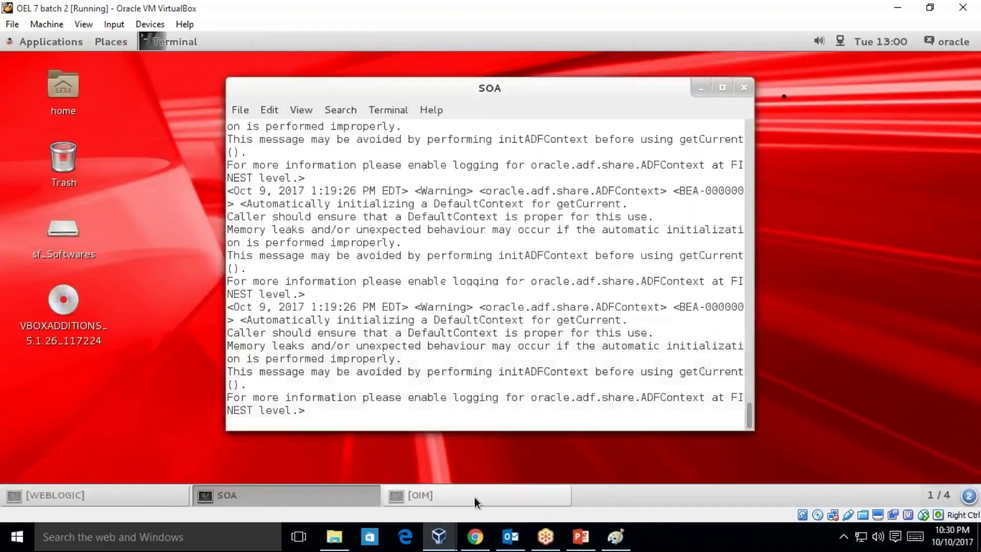
left_click(474, 497)
left_click(317, 499)
left_click(155, 504)
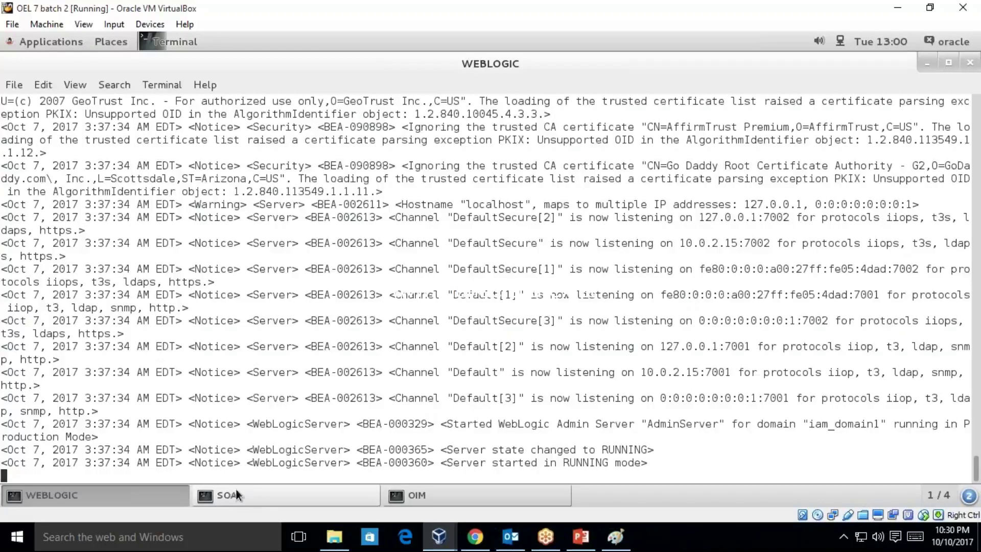
left_click(939, 497)
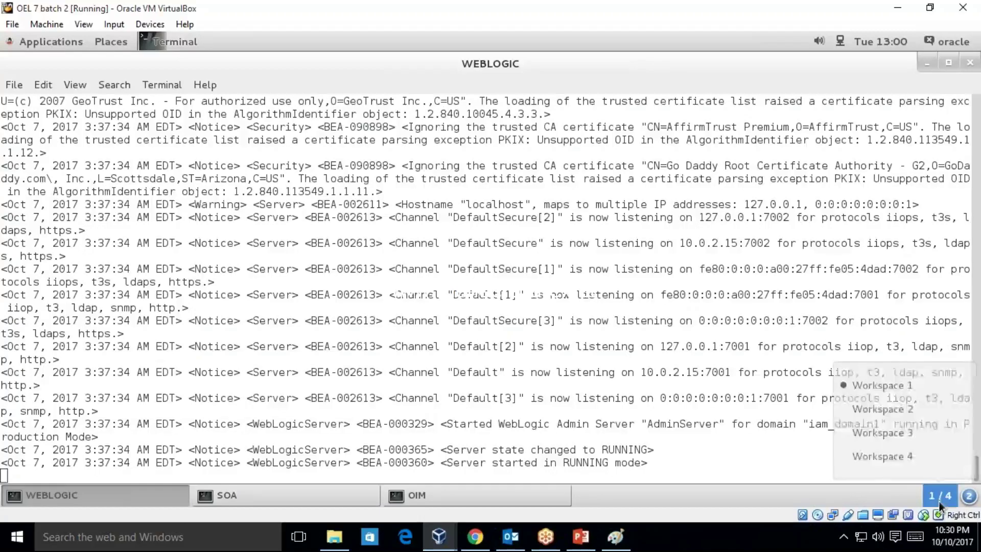
left_click(906, 418)
- Open a terminal from the desktop and run mkdir -p /home/oracle/hrms
right_click(392, 219)
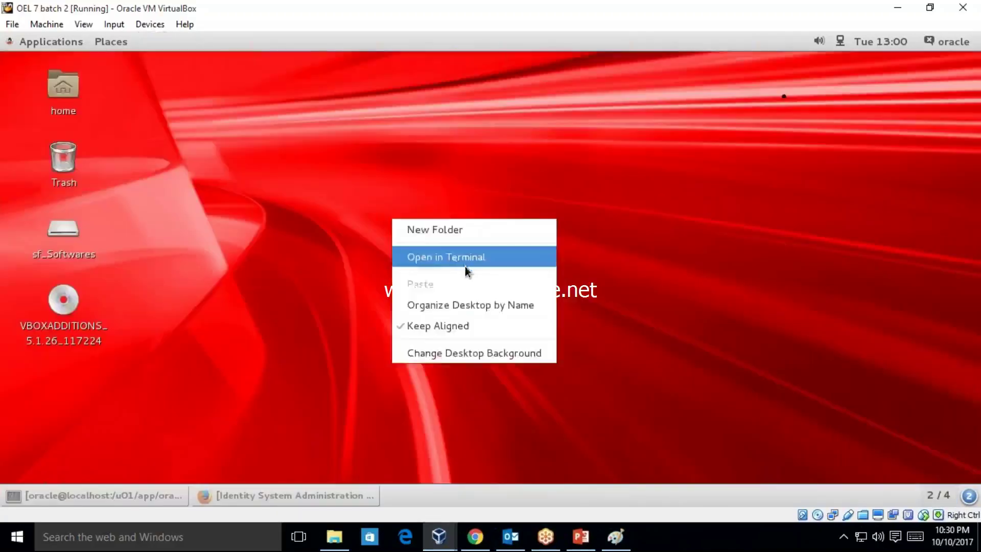
left_click(465, 266)
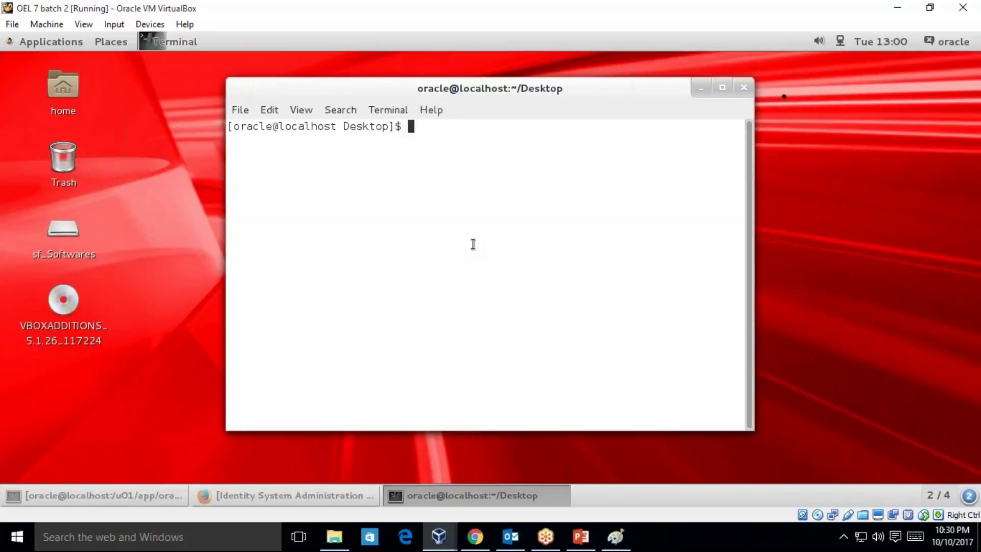
type("mkdir -p /")
type("home/")
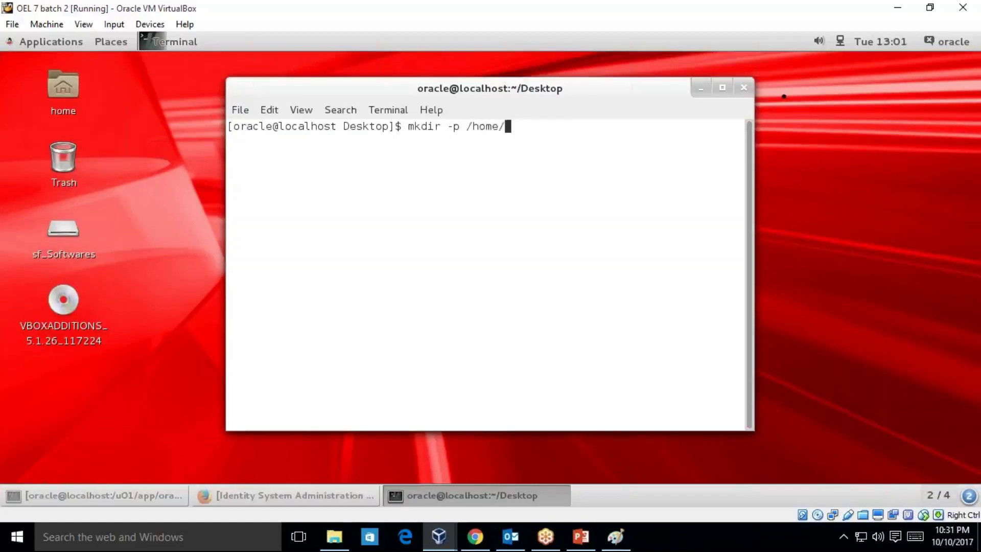
type("oracle/hr")
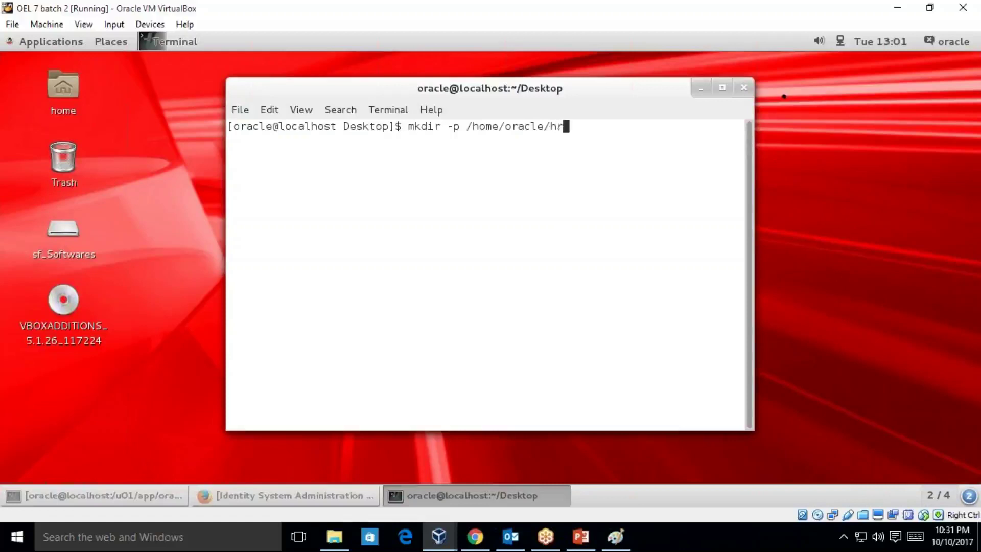
type("ms")
key("Return")
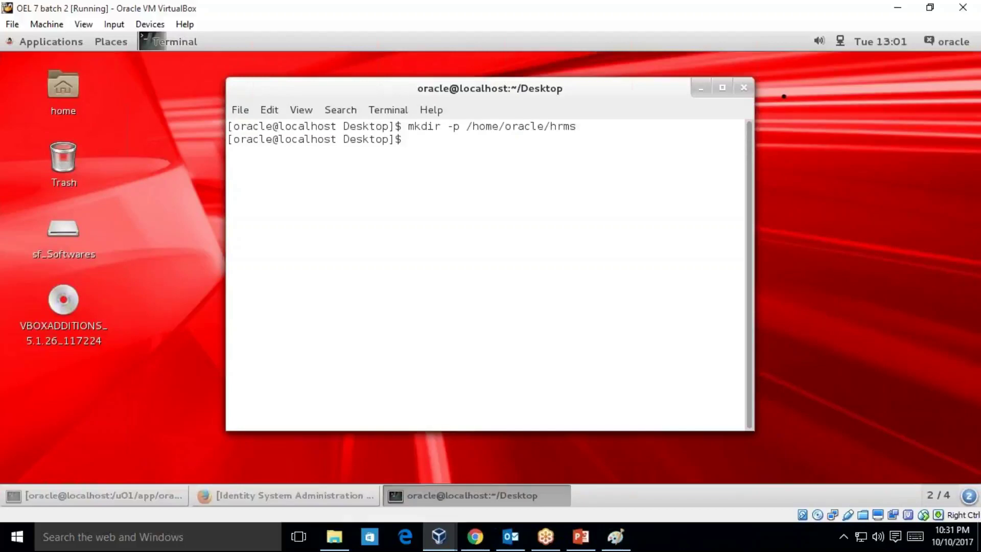
- Open a new /home/oracle/hrms/hrfeed.csv file in gedit
type("gedit /ho")
key("Tab")
type("o")
key("Tab")
type("hr")
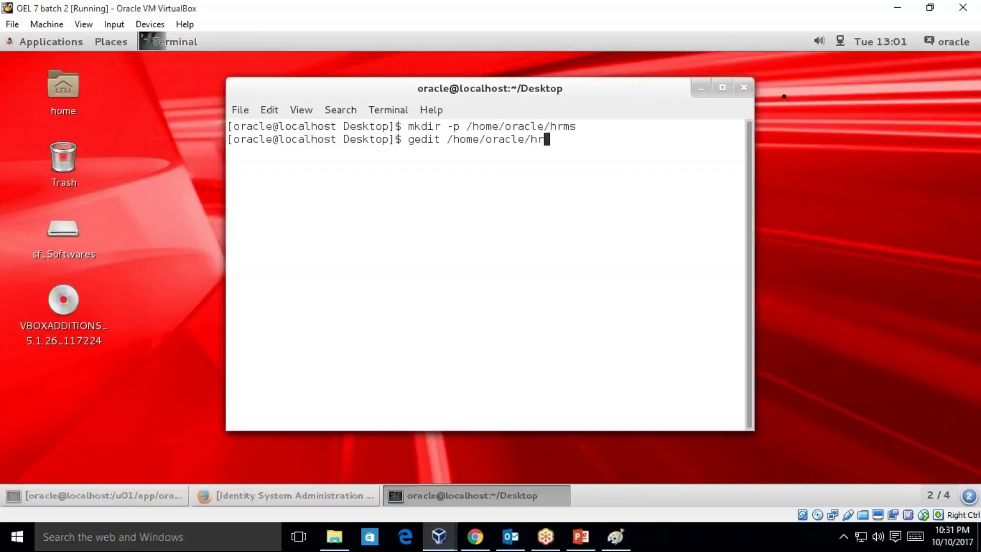
key("Tab")
type("hrfeed.cs")
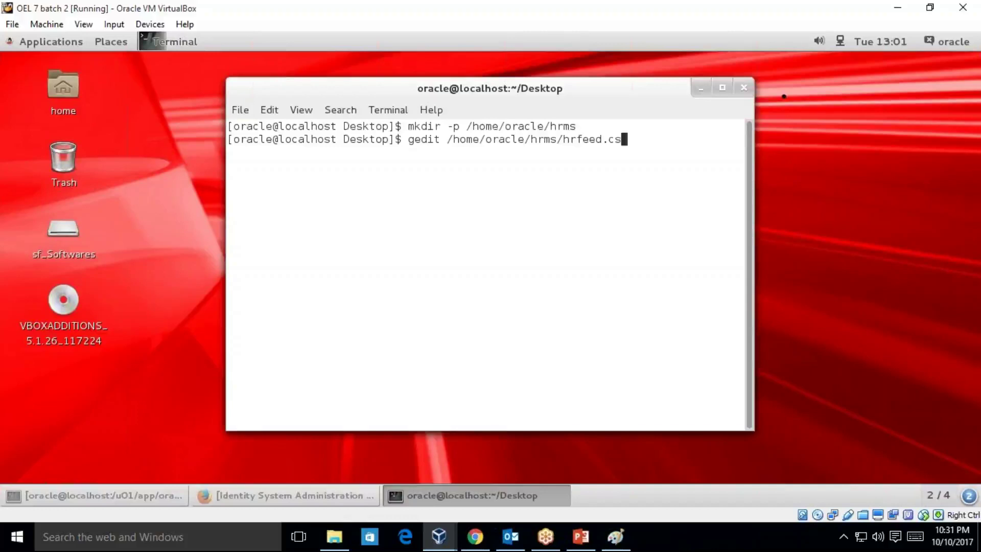
type("v")
key("Return")
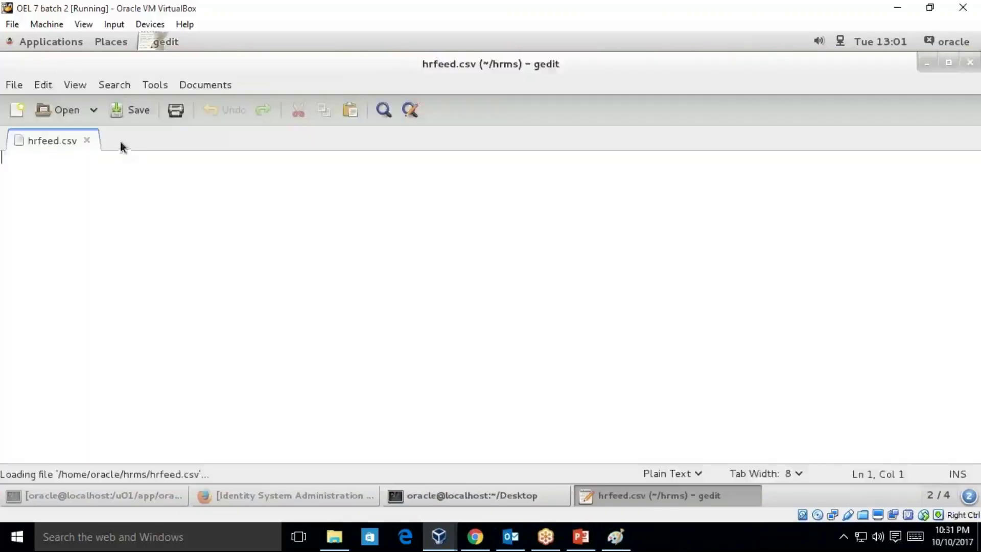
- Open the older HRFeed hrfeed.csv and hrfeed1.csv from the recent files list
left_click(95, 110)
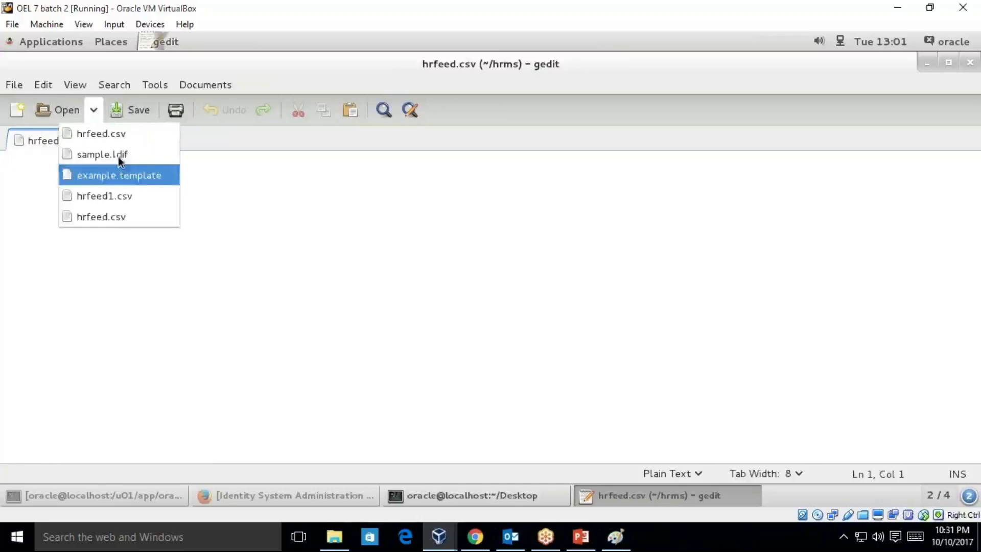
left_click(127, 134)
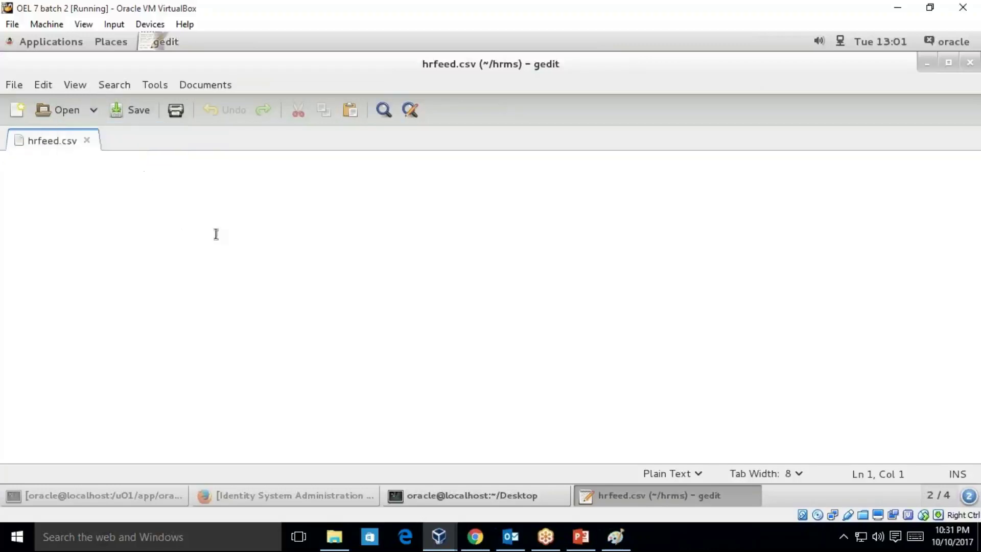
left_click(95, 110)
left_click(122, 217)
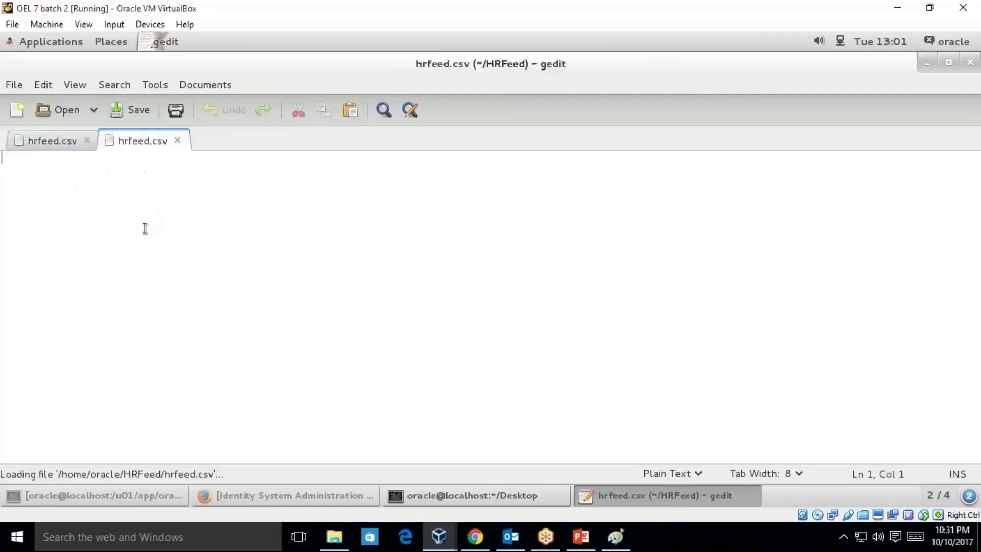
key("ctrl+Page_Up")
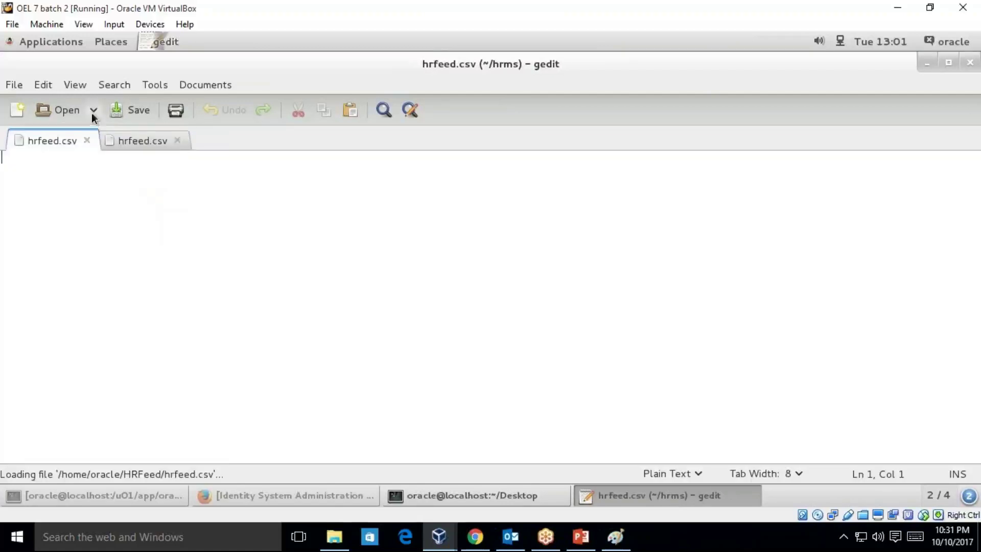
left_click(92, 112)
left_click(115, 213)
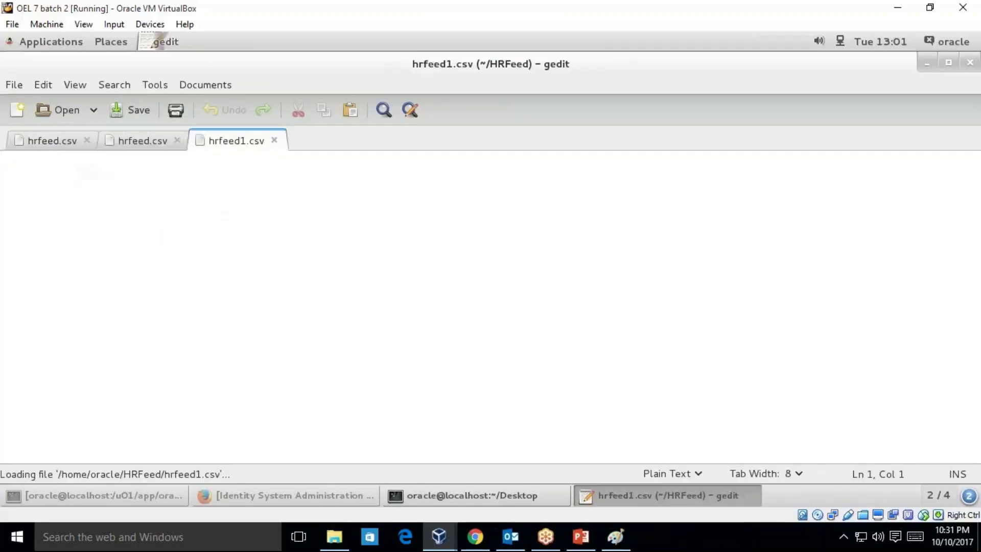
- Close the HRFeed hrfeed.csv and hrfeed1.csv tabs without saving
left_click(138, 141)
left_click(44, 141)
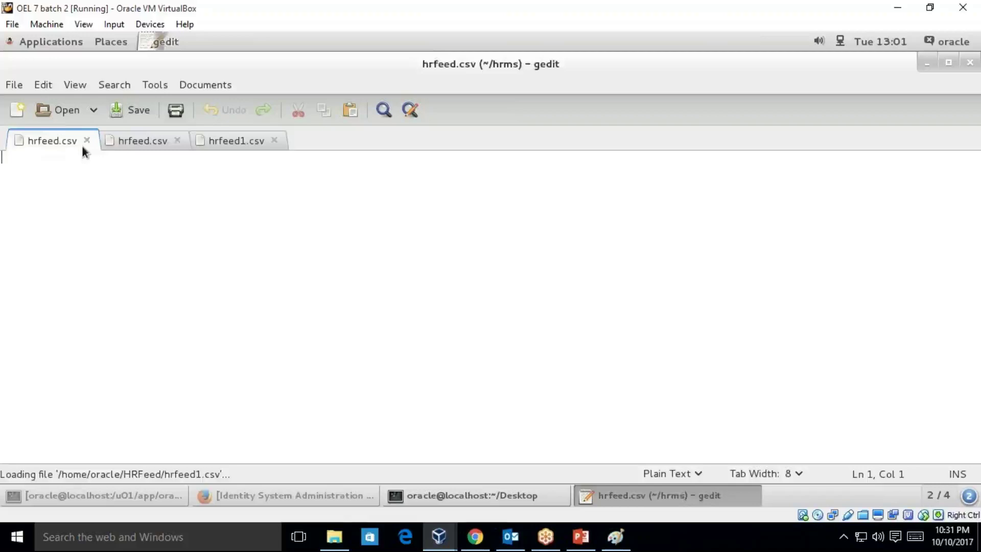
left_click(134, 142)
left_click(177, 140)
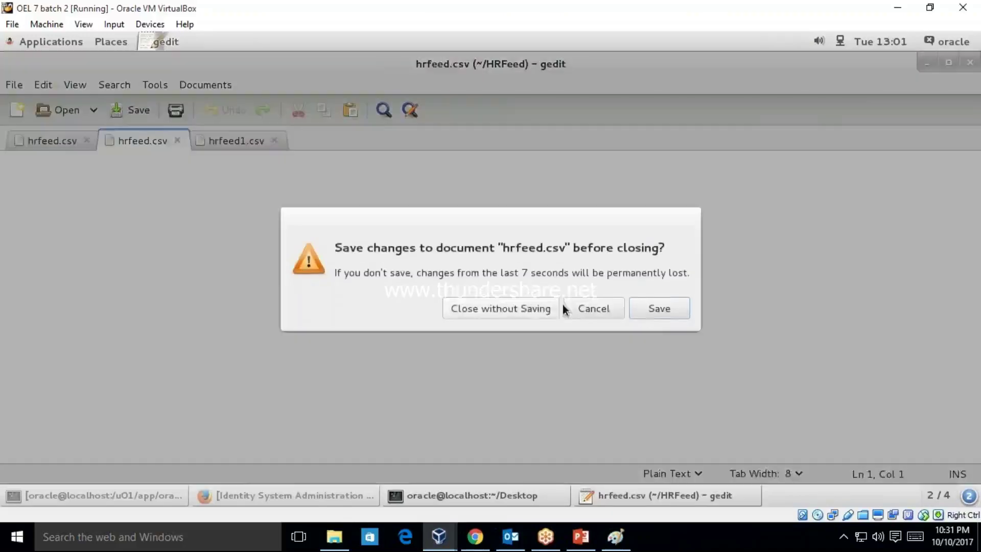
left_click(508, 309)
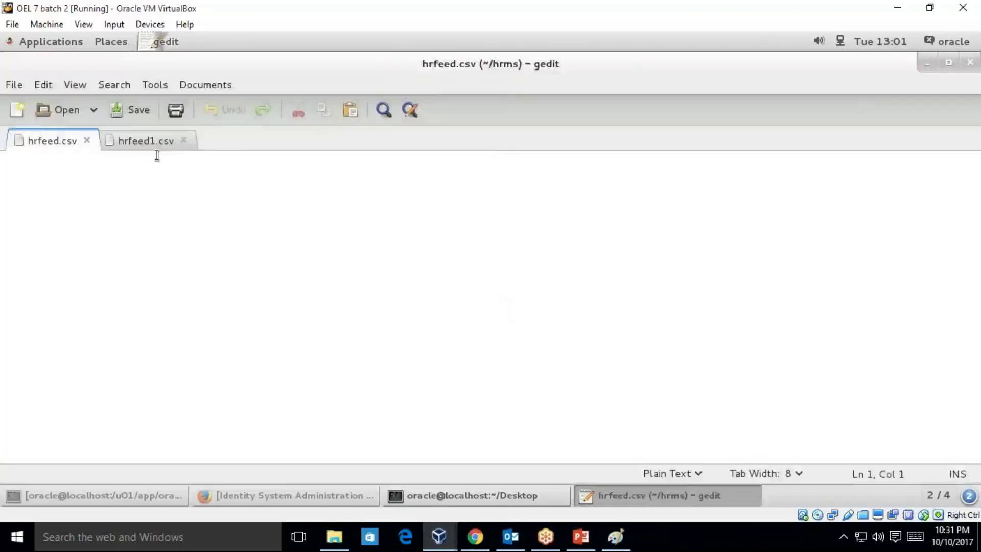
left_click(183, 141)
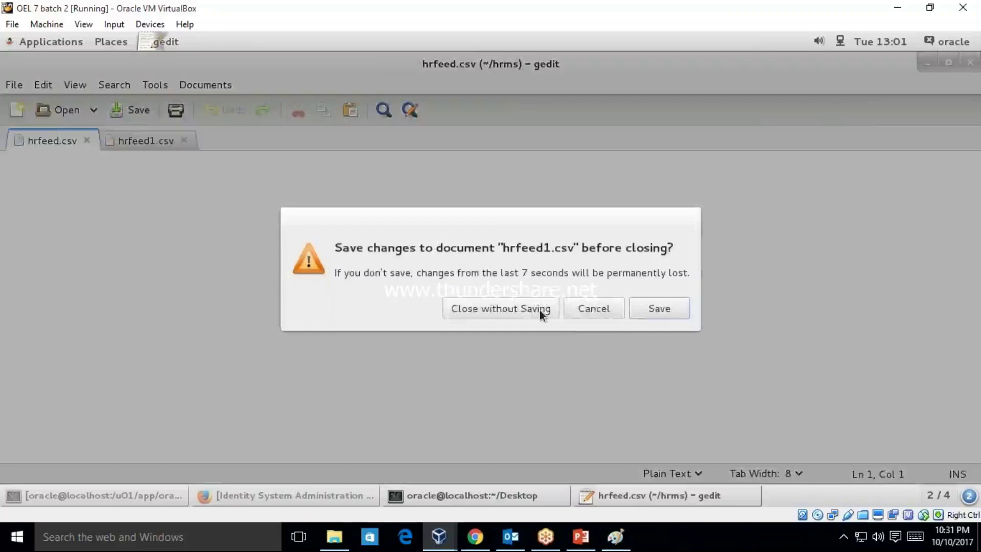
left_click(540, 310)
- Open another terminal and change into /home/oracle/HRFeed/archived
left_click(928, 62)
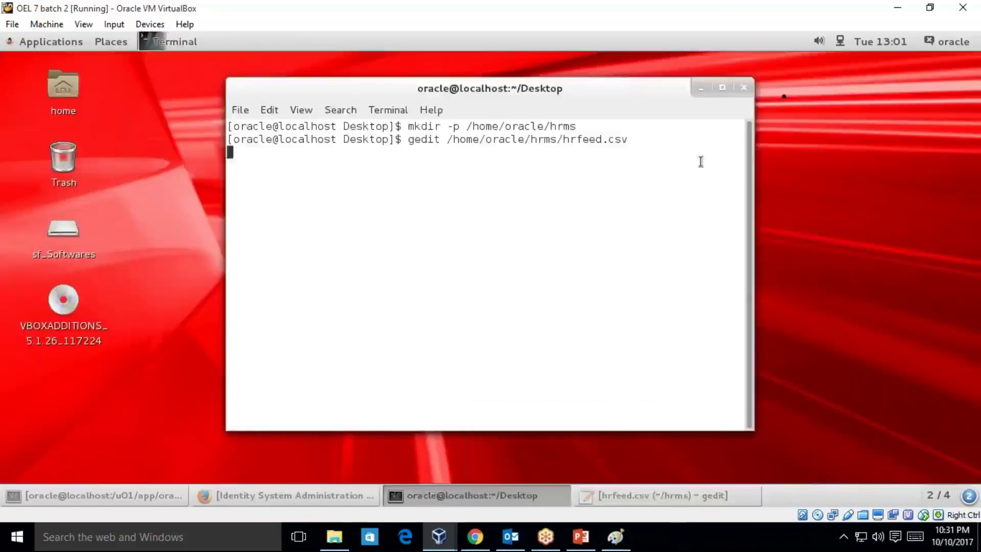
right_click(887, 154)
left_click(847, 194)
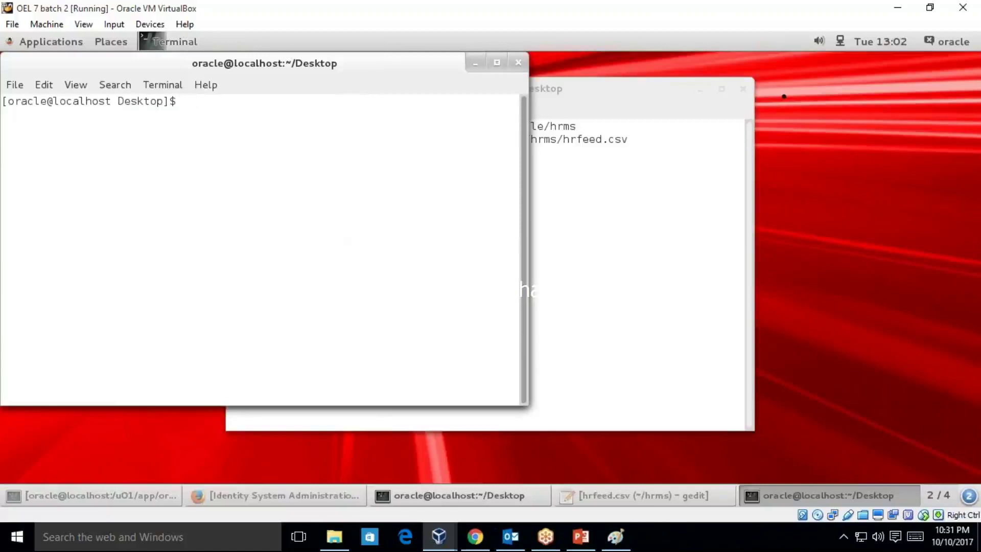
type("cd /home/orac")
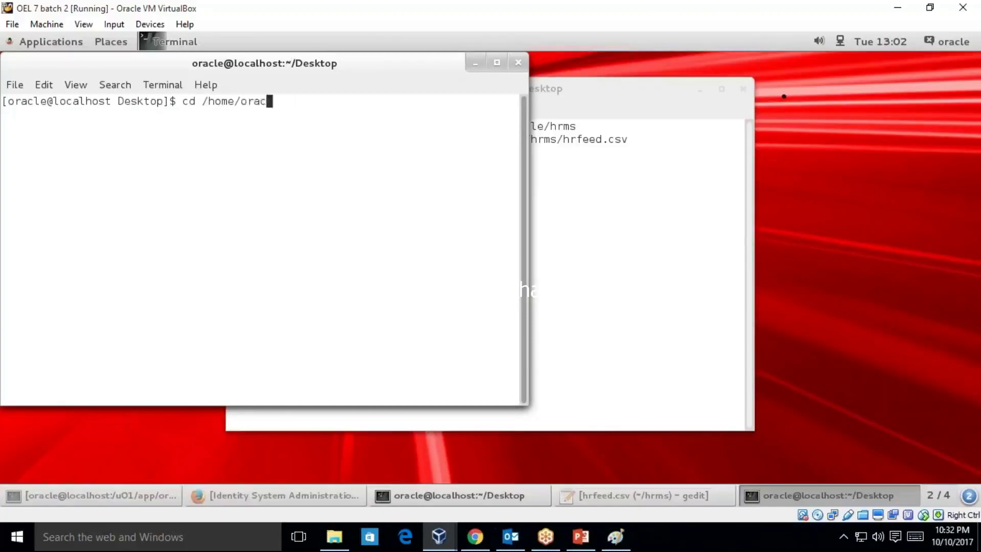
key("Tab")
type("HR")
key("Tab")
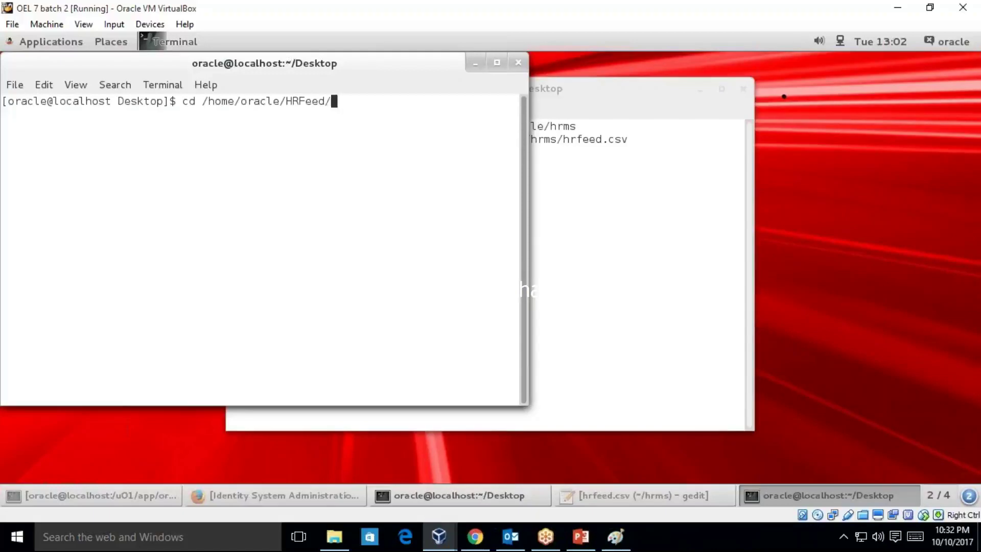
type("a")
key("Tab")
key("Return")
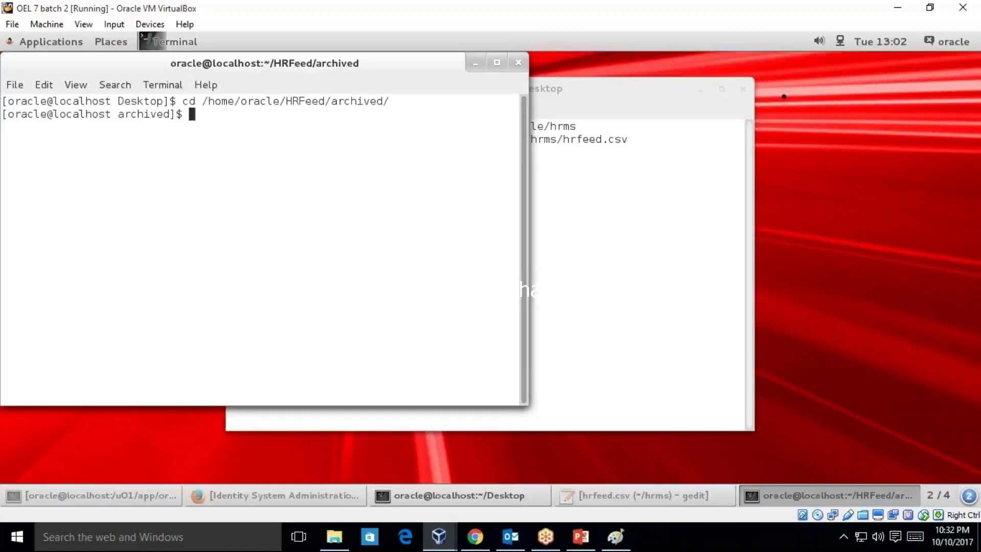
- List the archived folder with ll and print hrfeed1.csv with cat
type("ll")
key("Return")
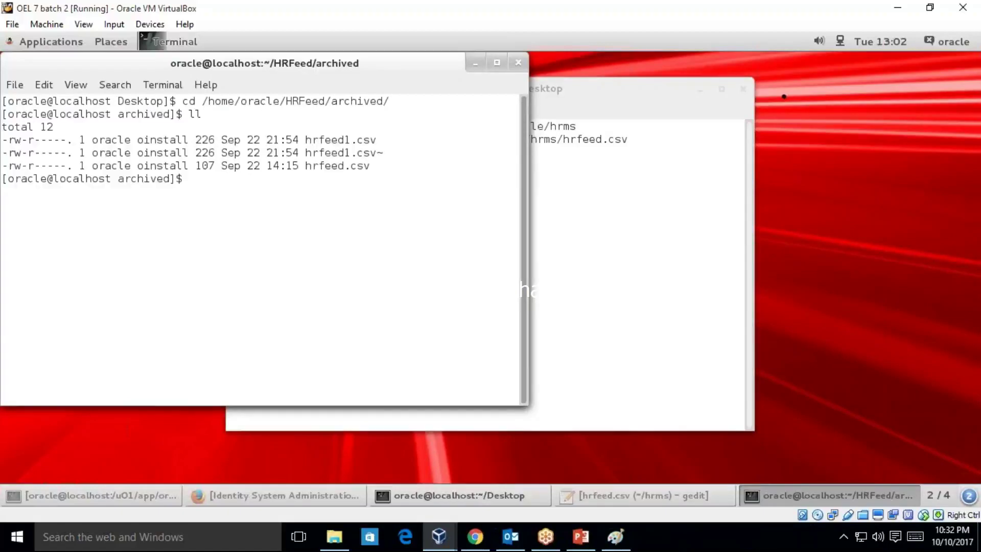
type("cat hr")
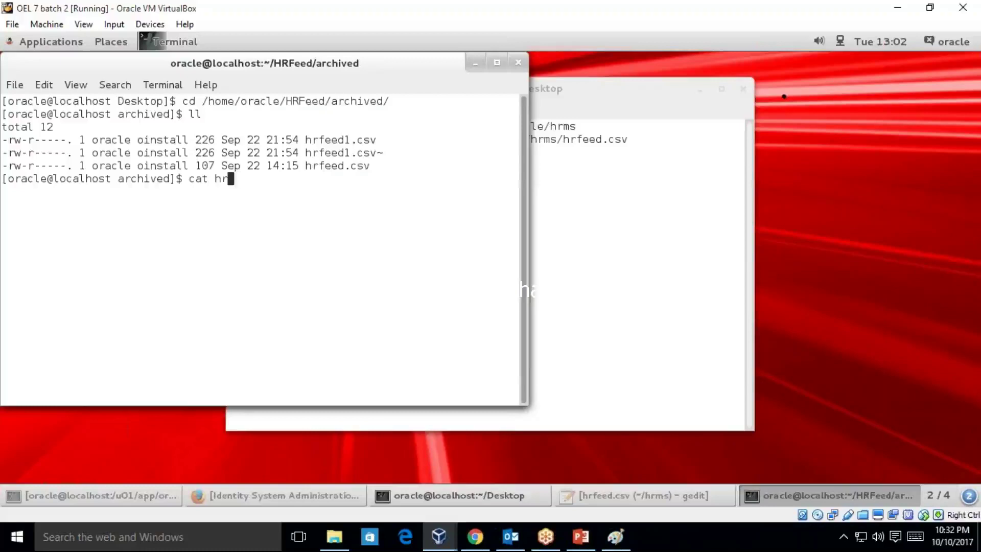
key("Tab")
type("1")
key("Tab")
key("Return")
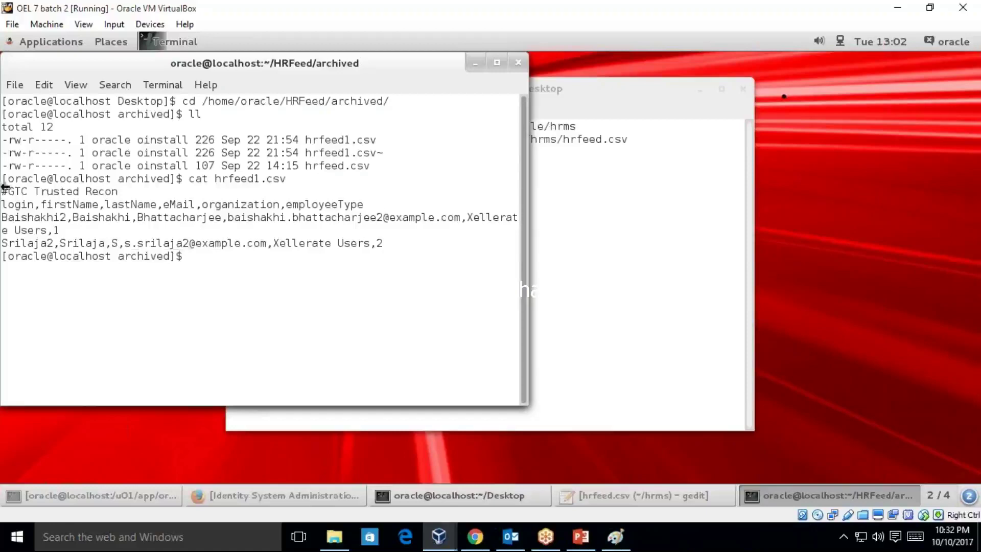
- Copy the printed hrfeed1.csv lines and bring up the empty hrfeed.csv in gedit
left_click_drag(1, 188, 395, 246)
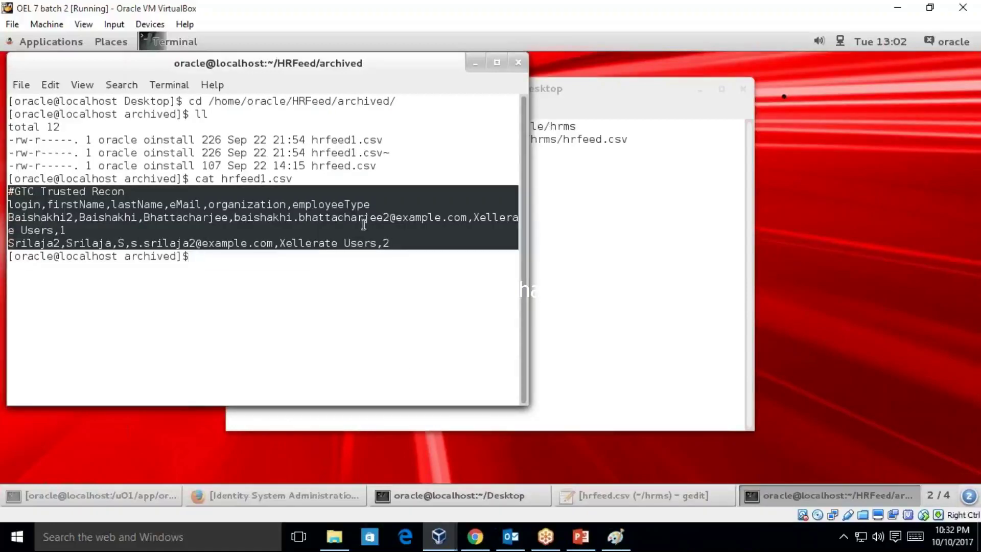
right_click(368, 207)
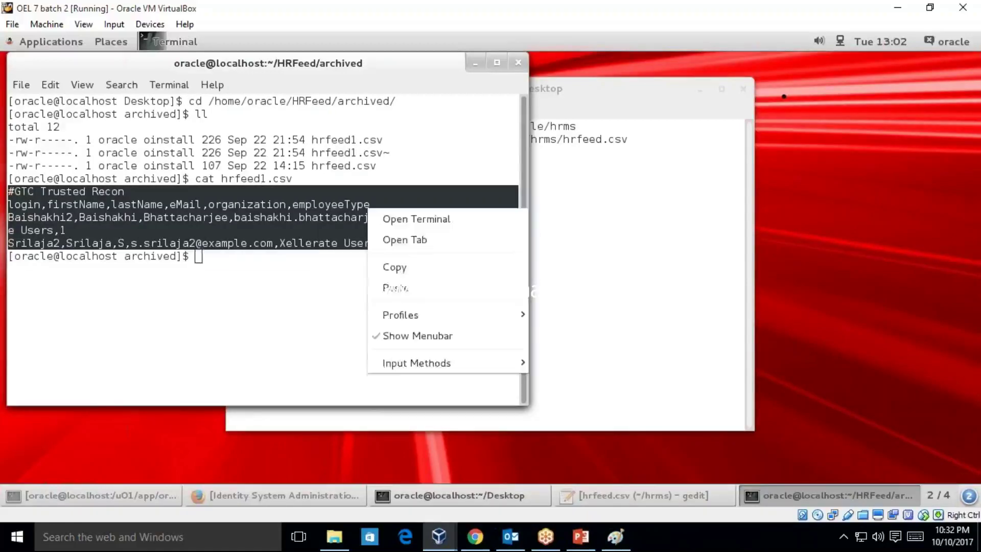
left_click(406, 270)
left_click(631, 499)
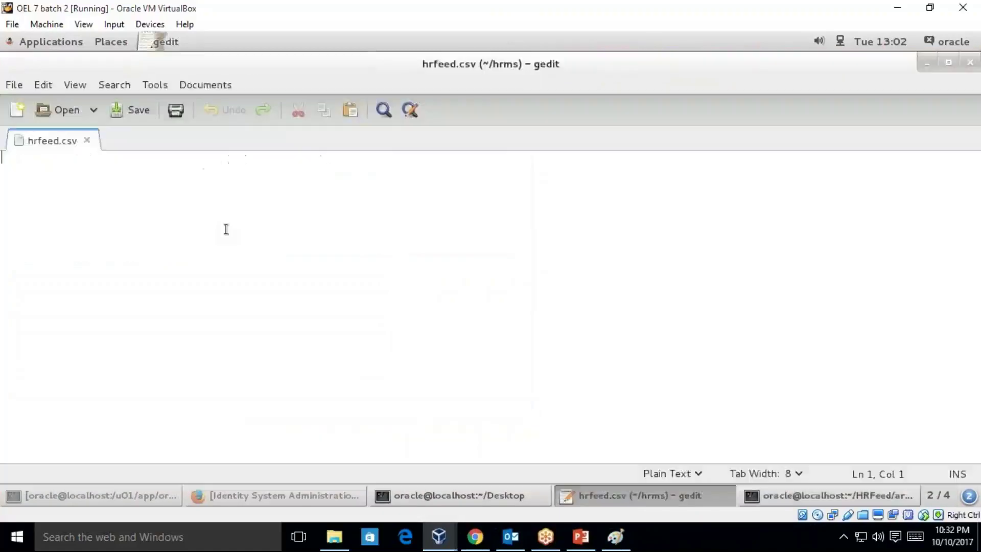
- Paste the copied feed lines and change the first record's login to the new user's ID
key("ctrl+v")
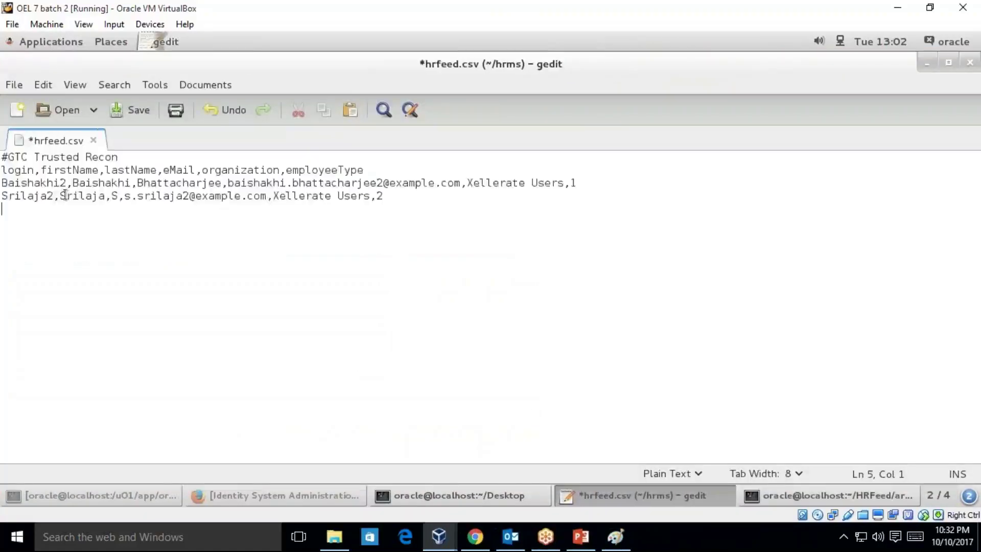
left_click(41, 184)
double_click(42, 184)
type("Babu")
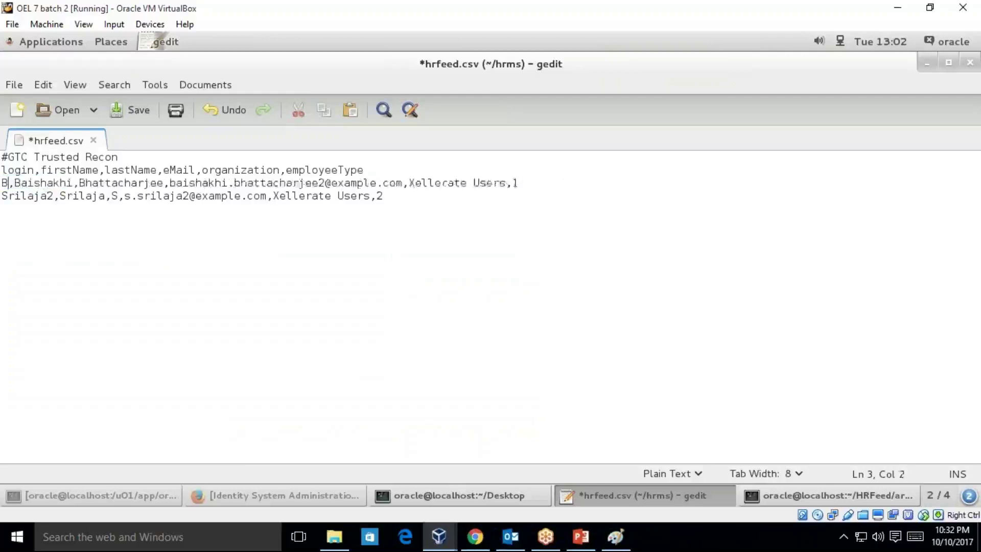
double_click(76, 183)
type("Babu1")
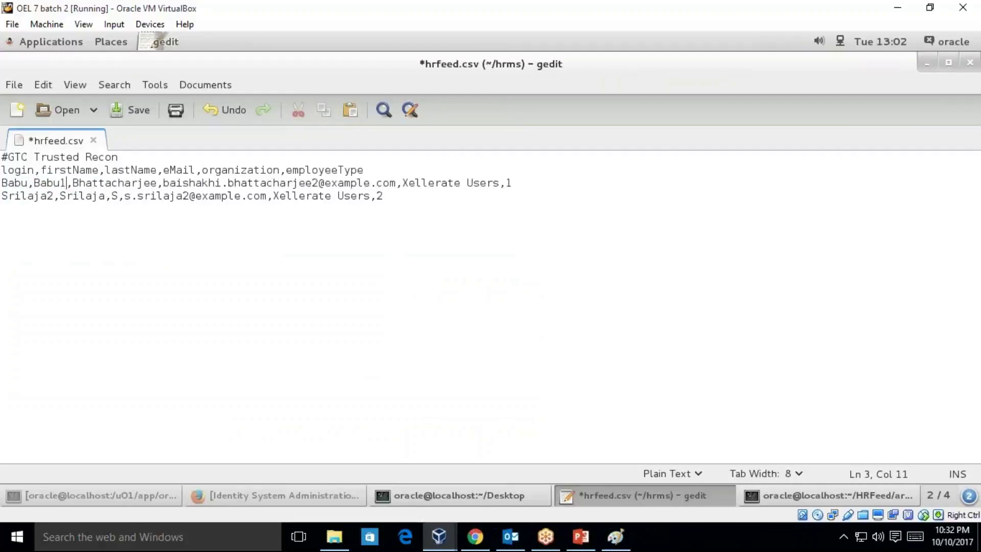
double_click(110, 183)
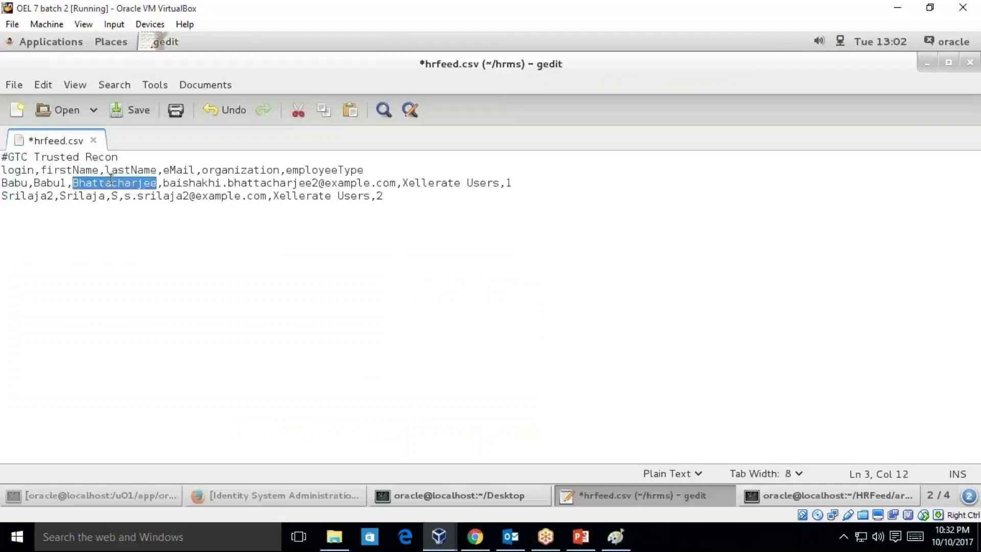
left_click(29, 183)
type("1")
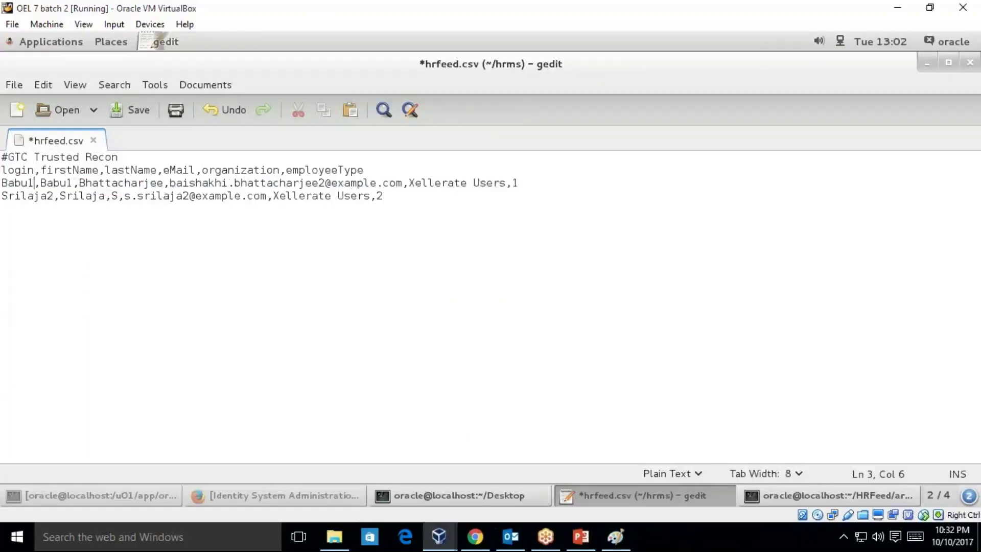
- Replace the record's first name, last name (M) and e-mail prefix with the new user's values
left_click_drag(72, 183, 79, 183)
key("Left")
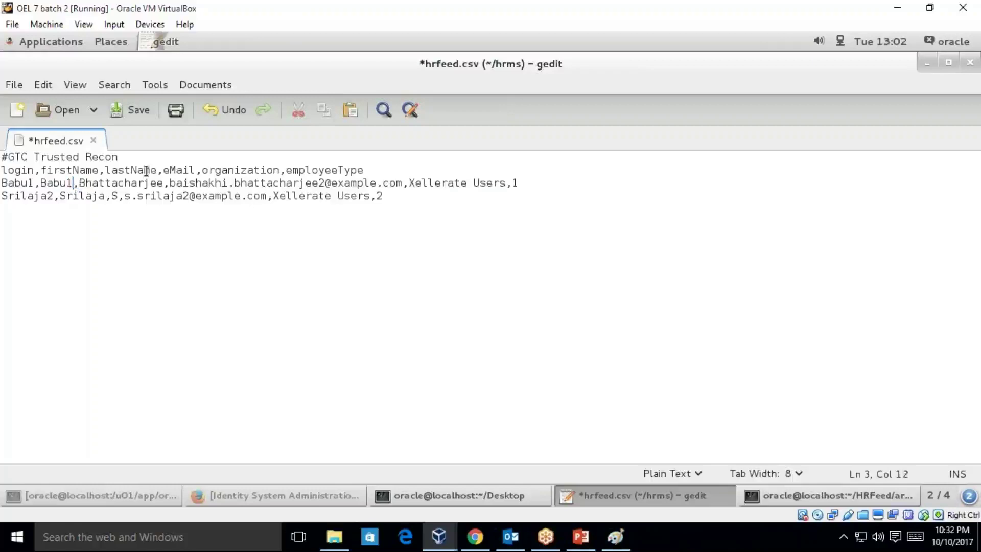
key("BackSpace")
key("Delete")
key("Delete")
key("Delete")
key("Delete")
key("Delete")
key("Delete")
key("Delete")
key("Delete")
key("Delete")
key("Delete")
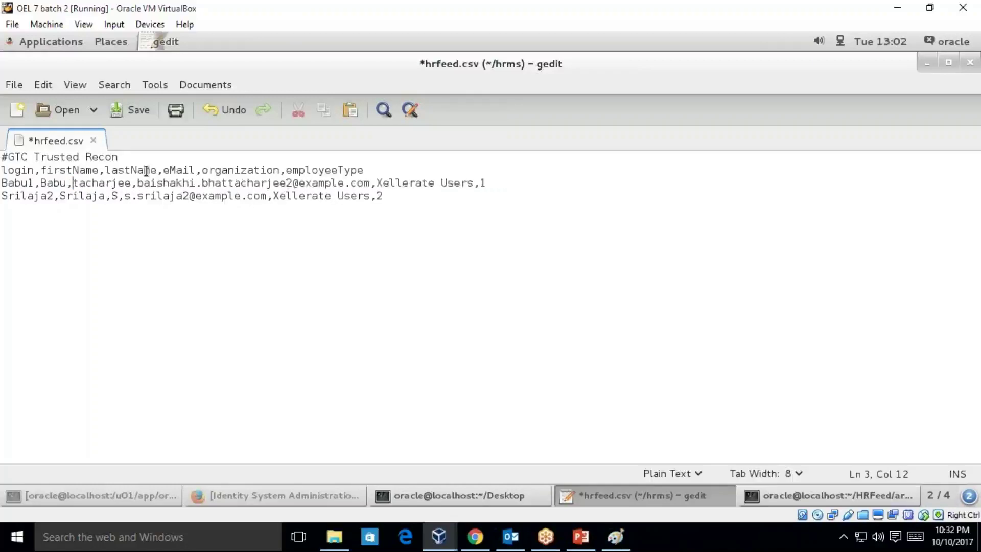
key("Delete")
key("Delete")
key("Delete")
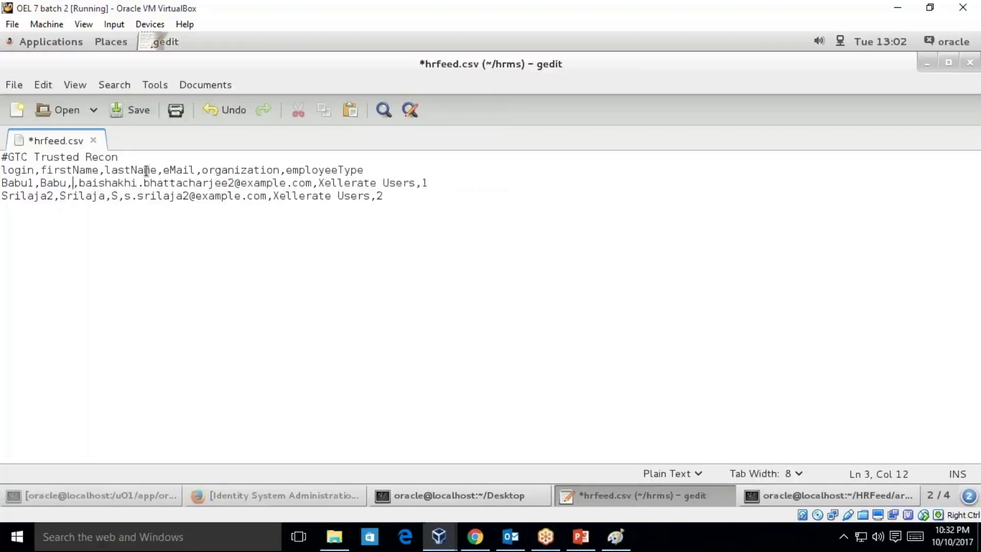
type("M")
left_click(85, 183)
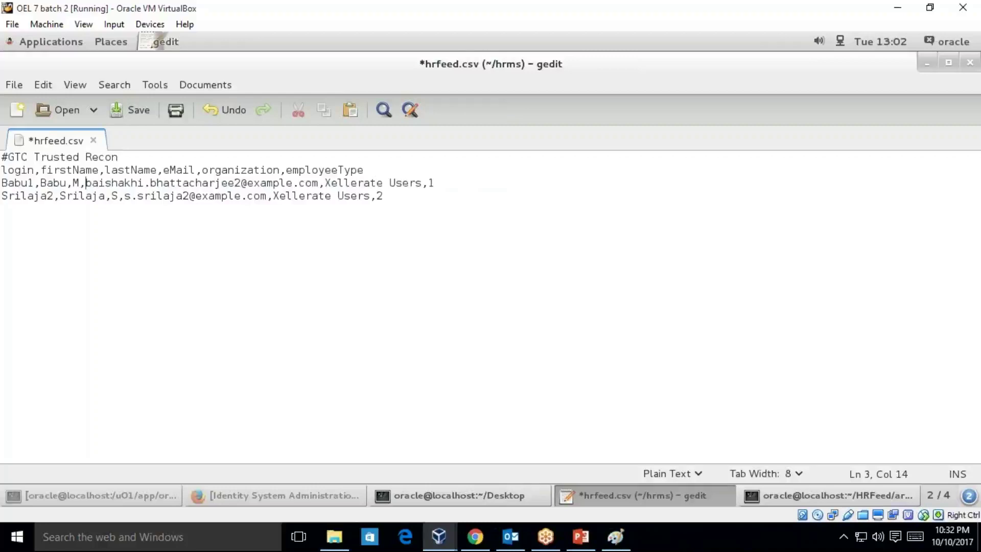
key("Delete")
key("Delete")
key("Delete")
key("Delete")
key("Delete")
key("Delete")
key("Delete")
key("Delete")
key("Delete")
key("Delete")
key("Delete")
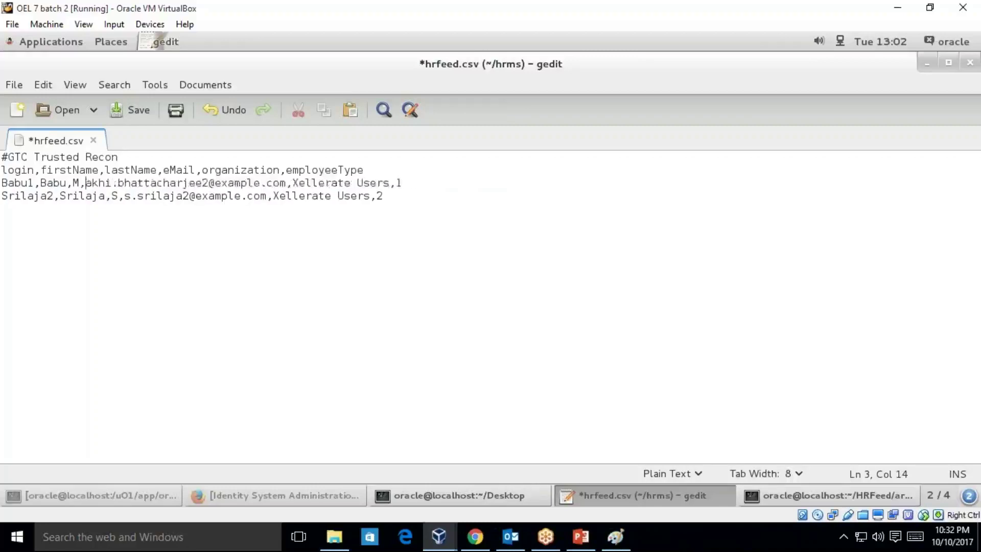
key("Delete")
key("Delete")
key("Delete")
key("Delete")
key("Delete")
key("Delete")
key("Delete")
key("Delete")
key("Delete")
key("Delete")
key("Delete")
key("Delete")
key("Delete")
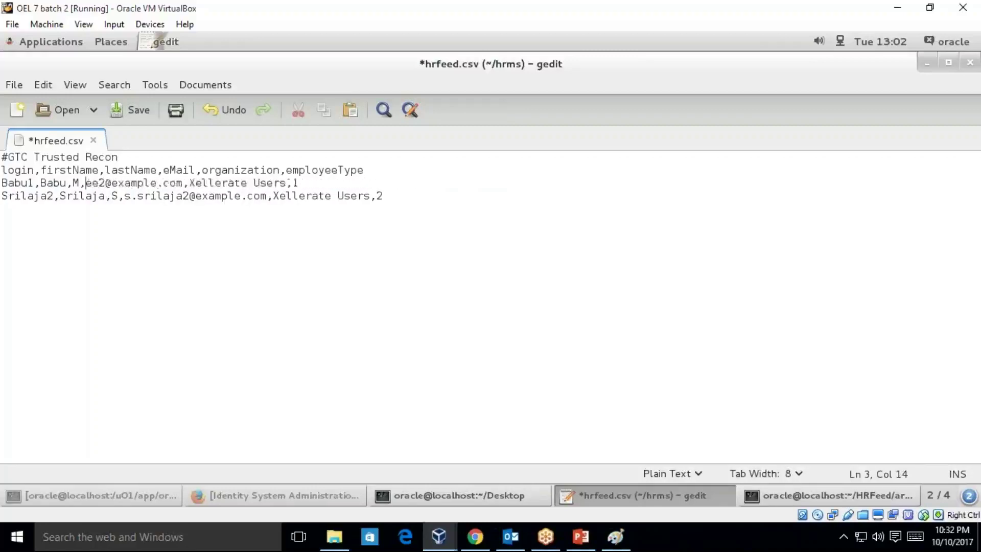
type("babu")
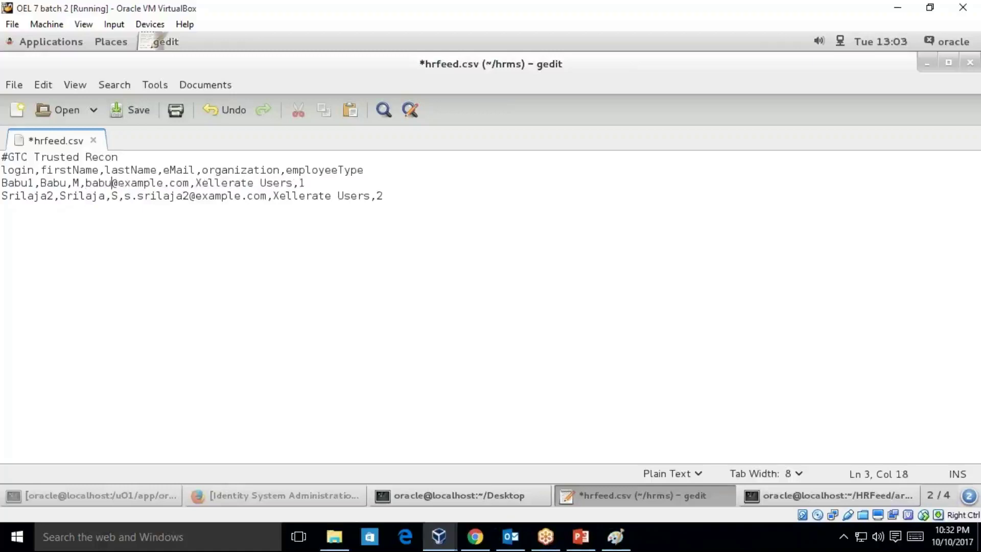
- Remove the employeeType heading and value, and delete the second record's line
left_click(21, 196)
key("Left")
key("Left")
key("Left")
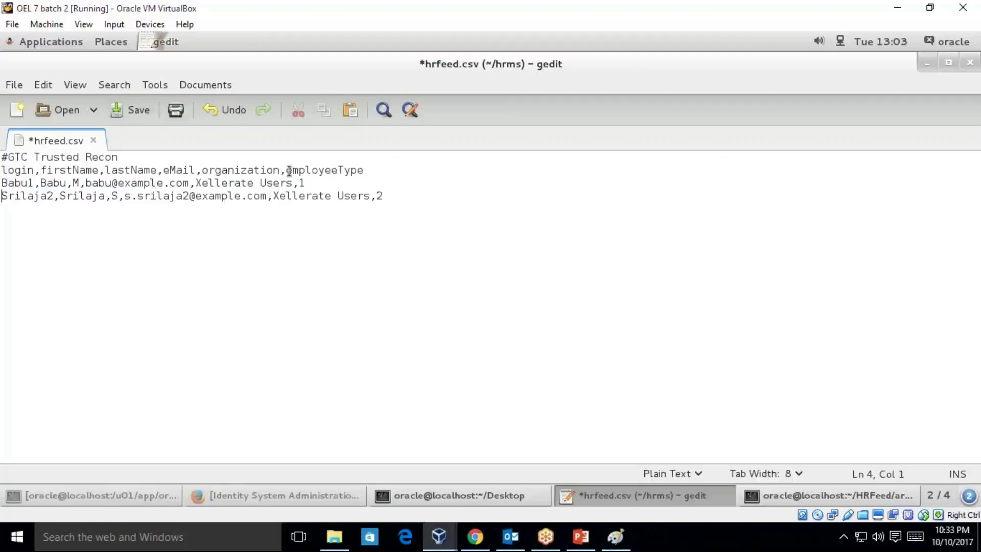
left_click_drag(281, 170, 369, 174)
key("BackSpace")
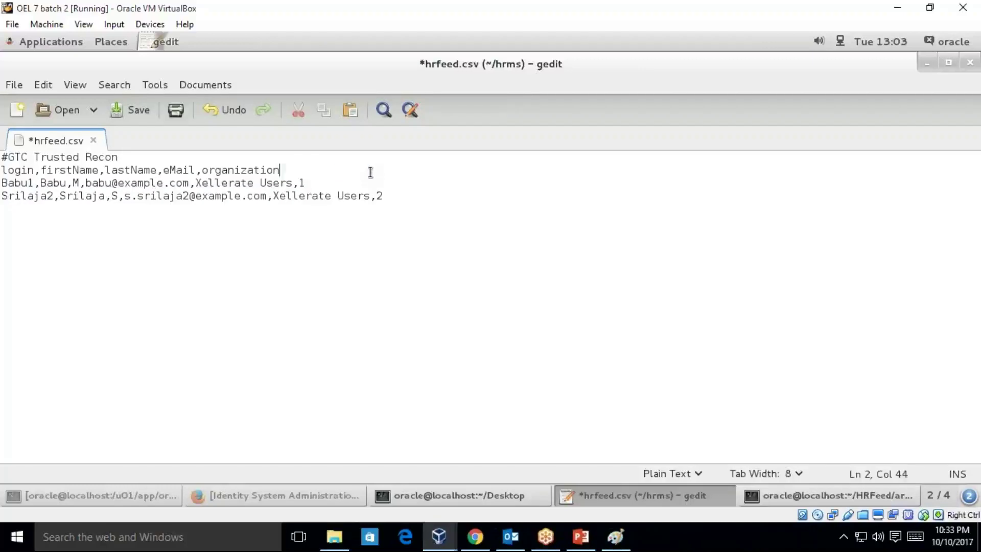
left_click(310, 182)
key("BackSpace")
key("BackSpace")
left_click(384, 196)
left_click_drag(377, 195, 2, 196)
key("BackSpace")
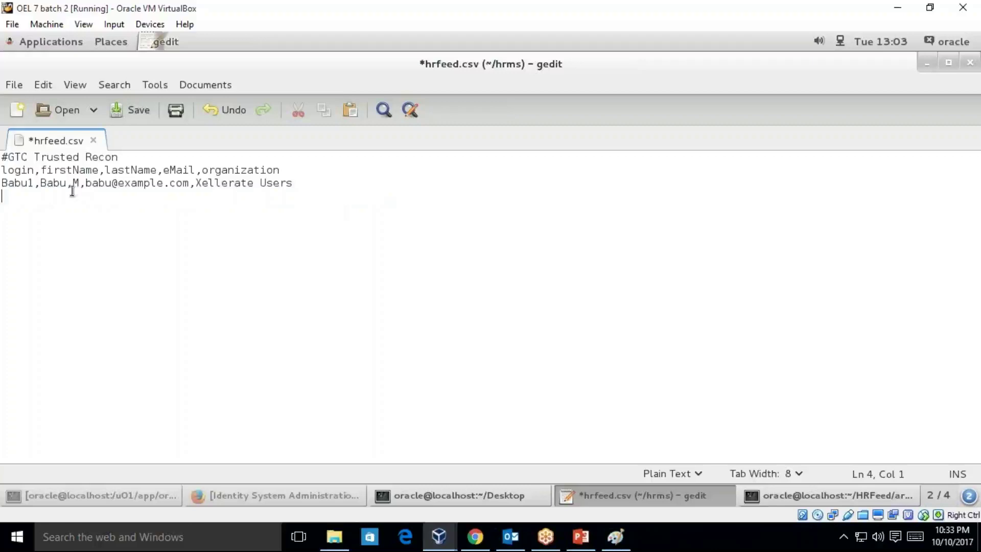
- Review the column headings login, firstName, lastName, eMail and organization
left_click(17, 171)
double_click(18, 172)
double_click(64, 172)
double_click(141, 171)
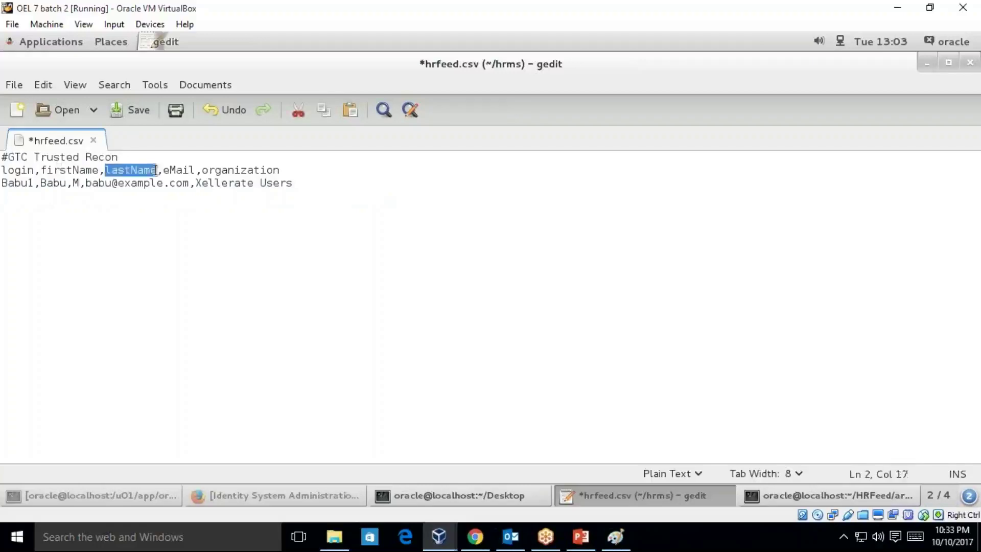
double_click(191, 170)
left_click(254, 170)
double_click(254, 169)
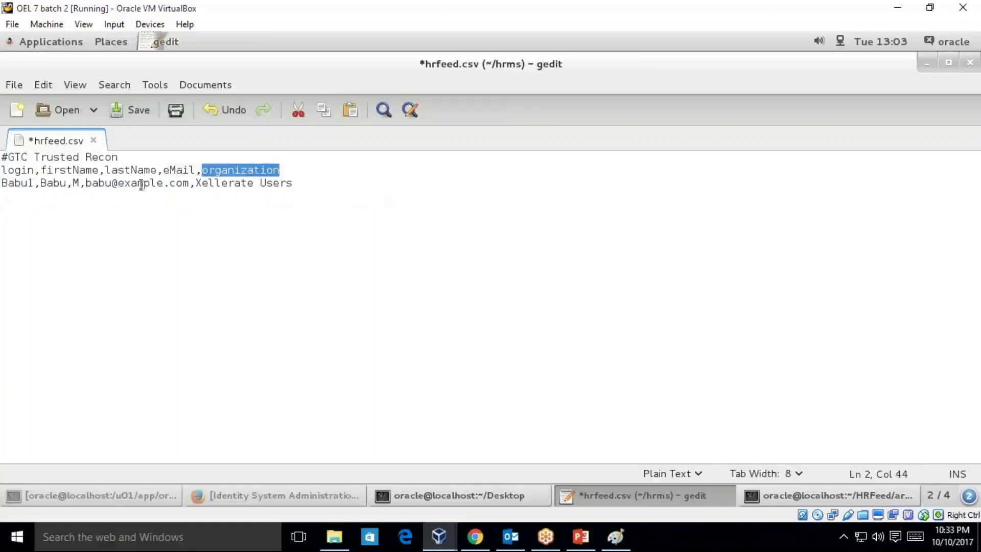
double_click(53, 172)
double_click(134, 171)
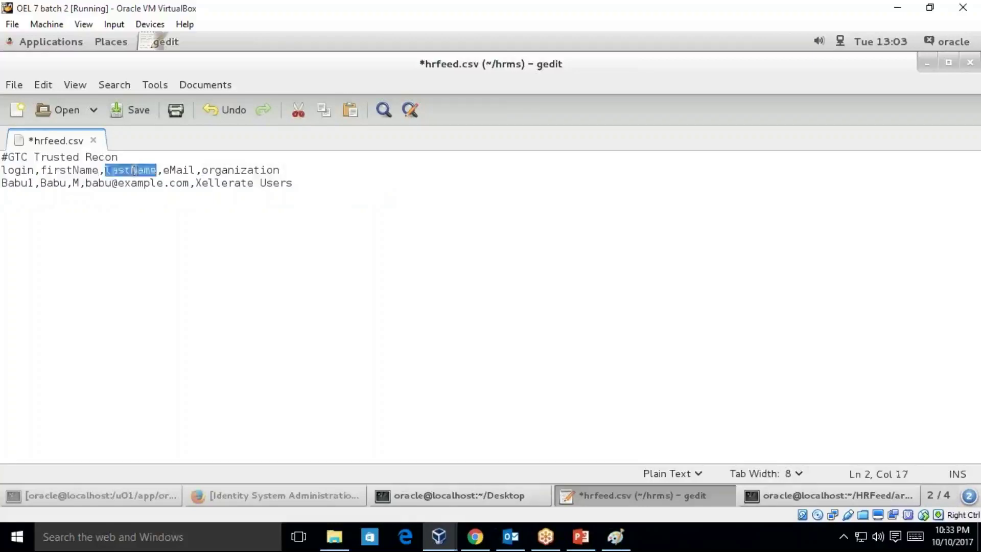
double_click(180, 171)
double_click(243, 170)
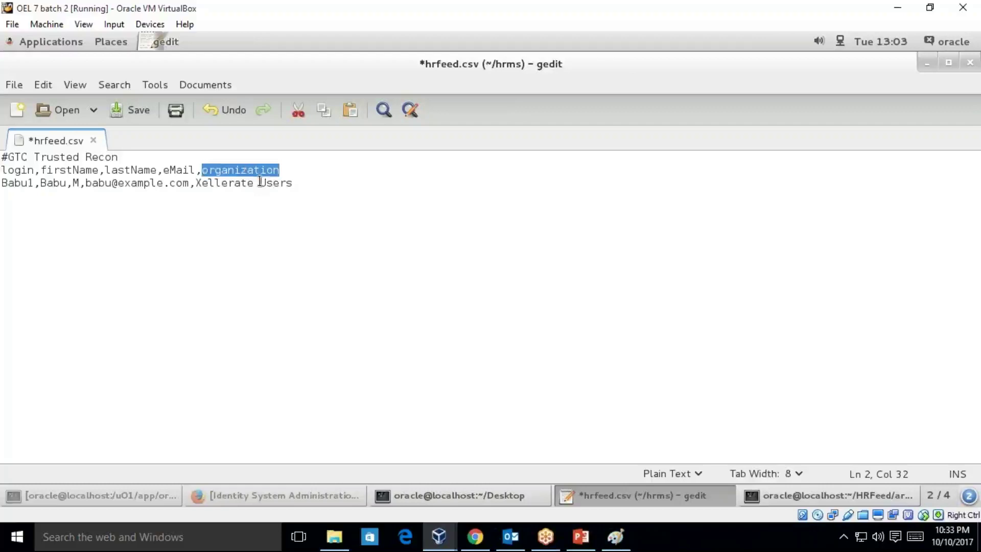
- Check the record's values, remove the trailing empty line, and save hrfeed.csv
double_click(18, 184)
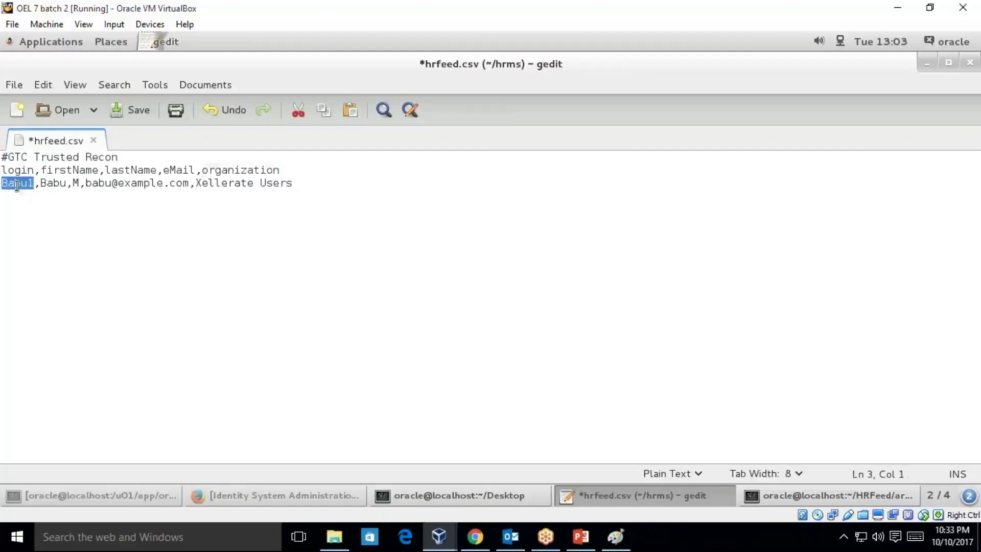
double_click(55, 184)
double_click(76, 184)
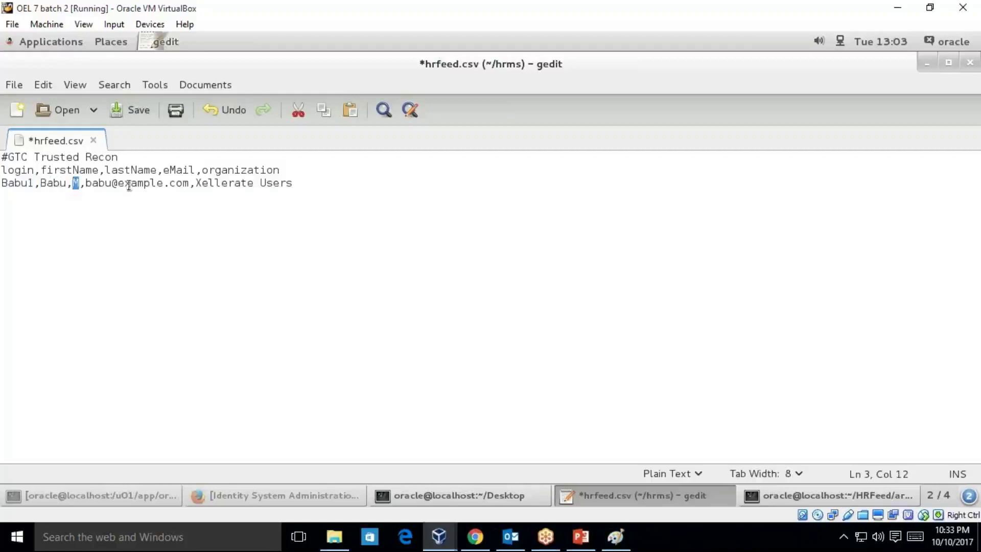
left_click(132, 185)
left_click_drag(196, 183, 310, 184)
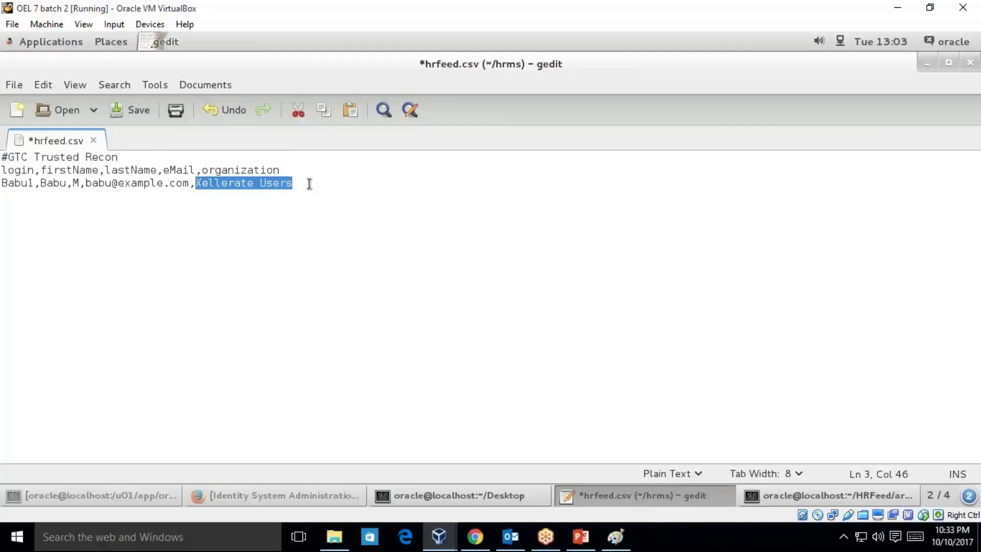
left_click(319, 208)
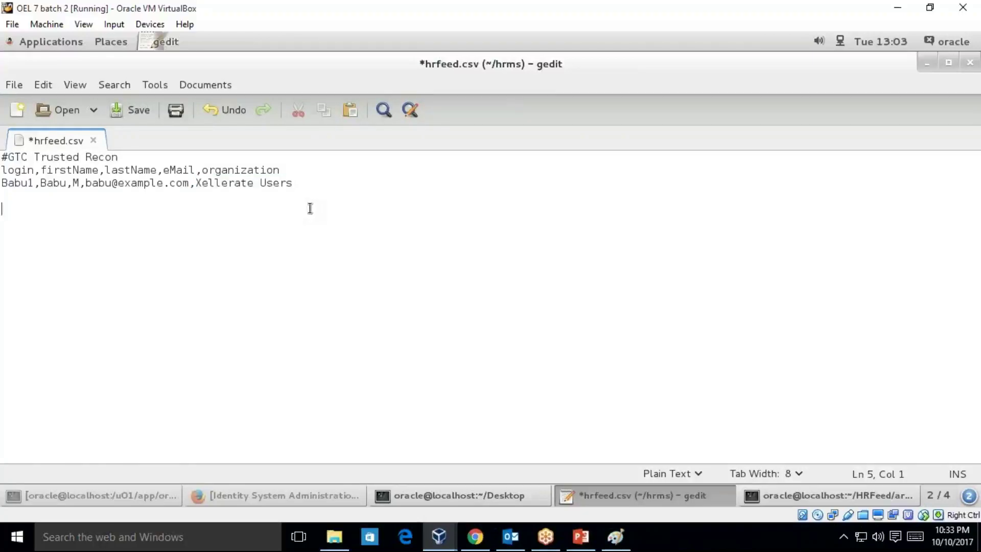
key("ctrl+s")
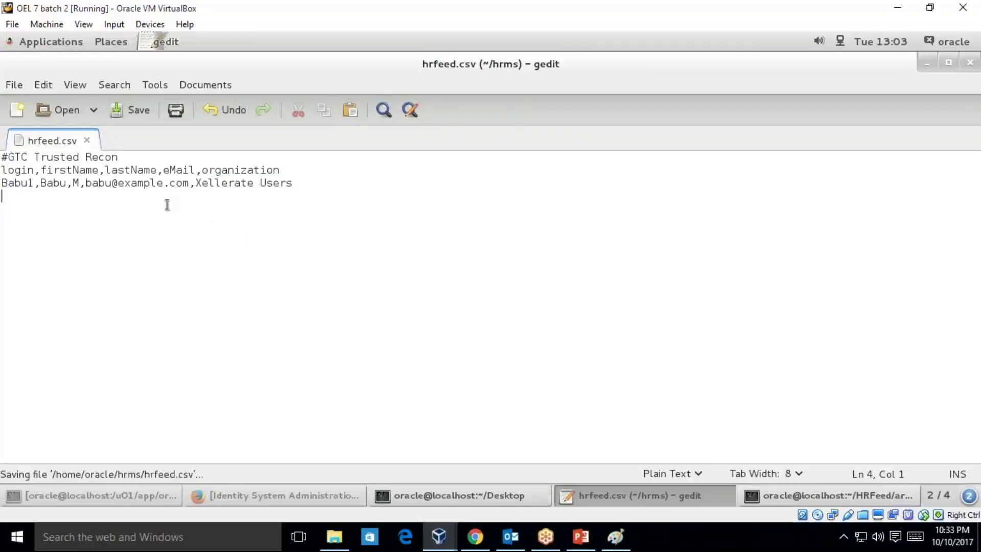
key("BackSpace")
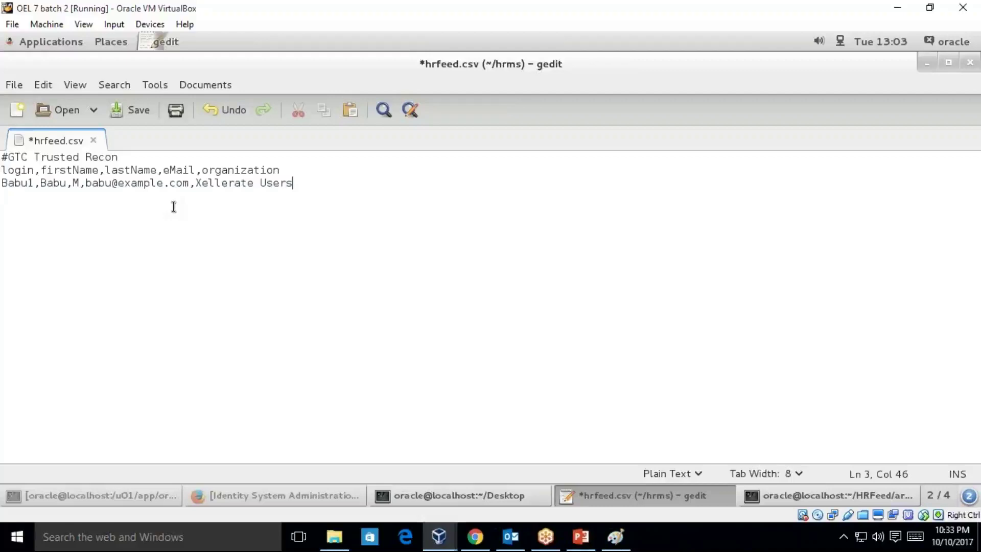
key("ctrl+s")
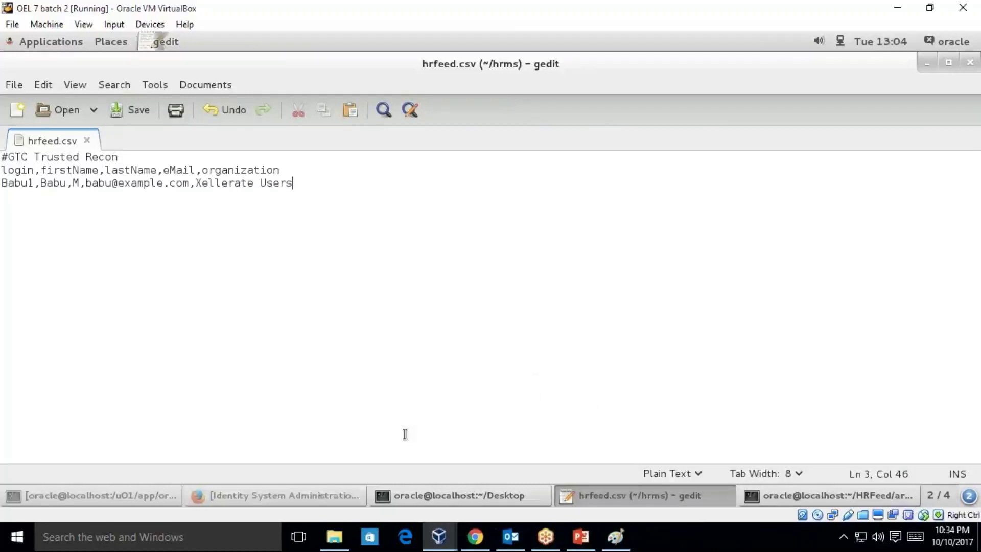
- Dismiss the Page Expired notice and sign in as xelsysadm with the admin password
left_click(311, 495)
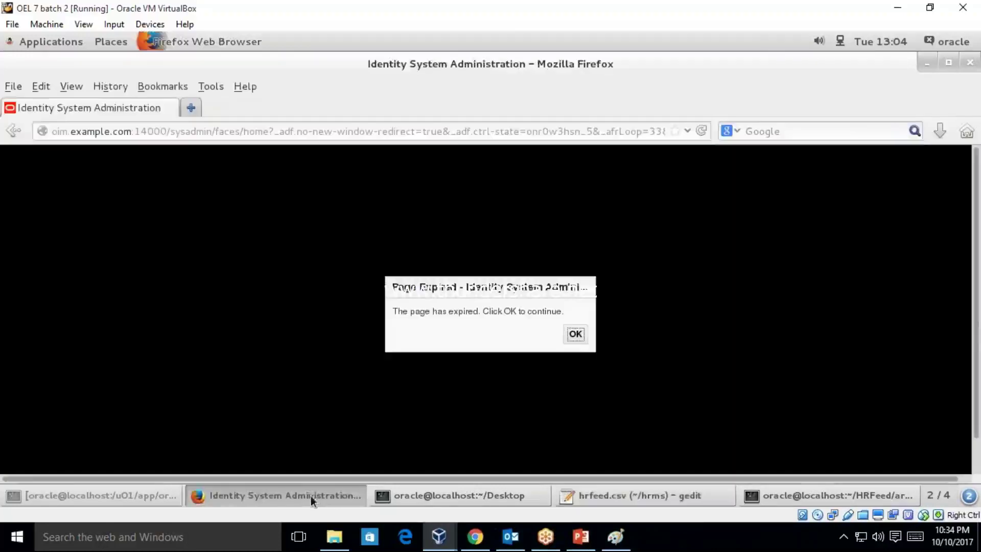
left_click(575, 333)
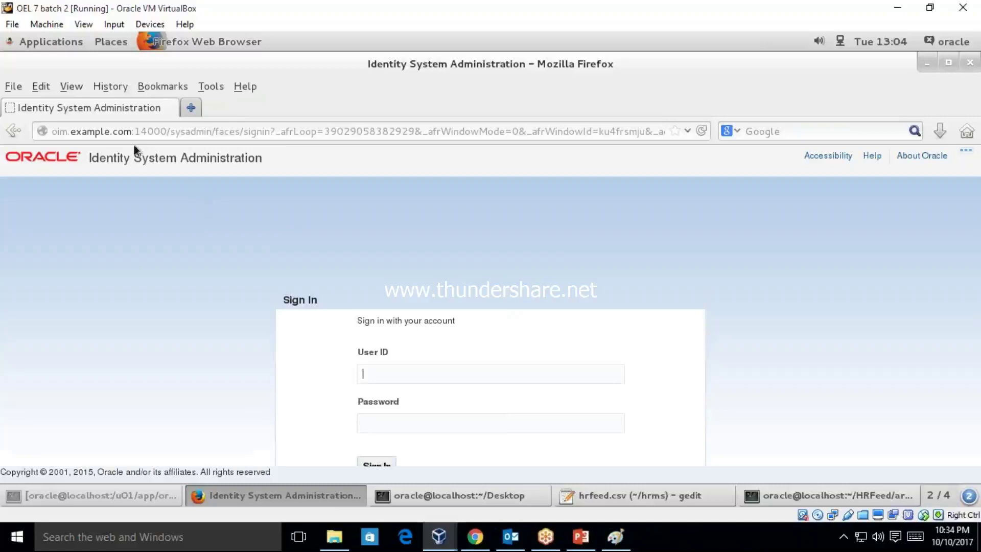
left_click_drag(170, 132, 212, 132)
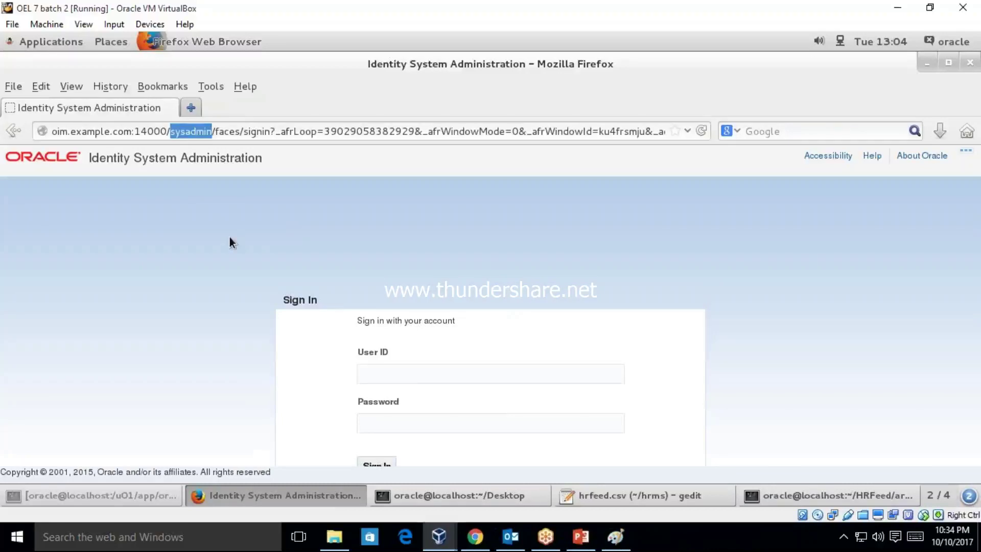
left_click(415, 371)
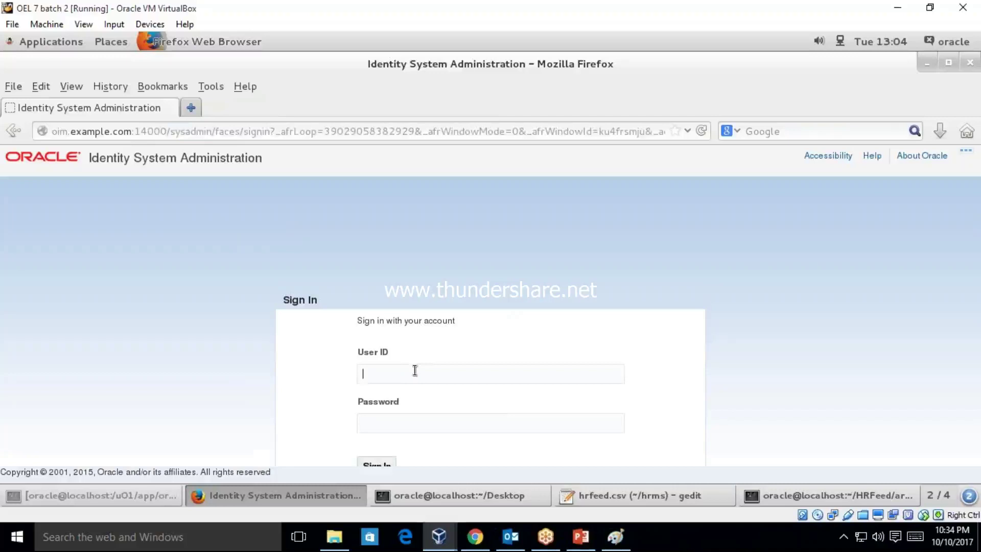
type("xelsysadm")
key("Tab")
type("Wel")
key("BackSpace")
key("BackSpace")
type("Welc")
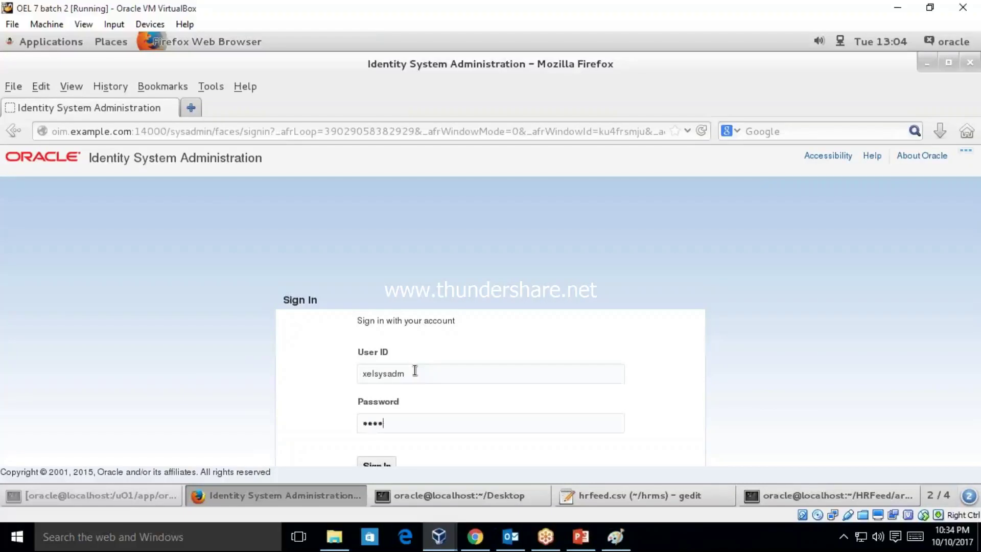
type("ome1")
key("Return")
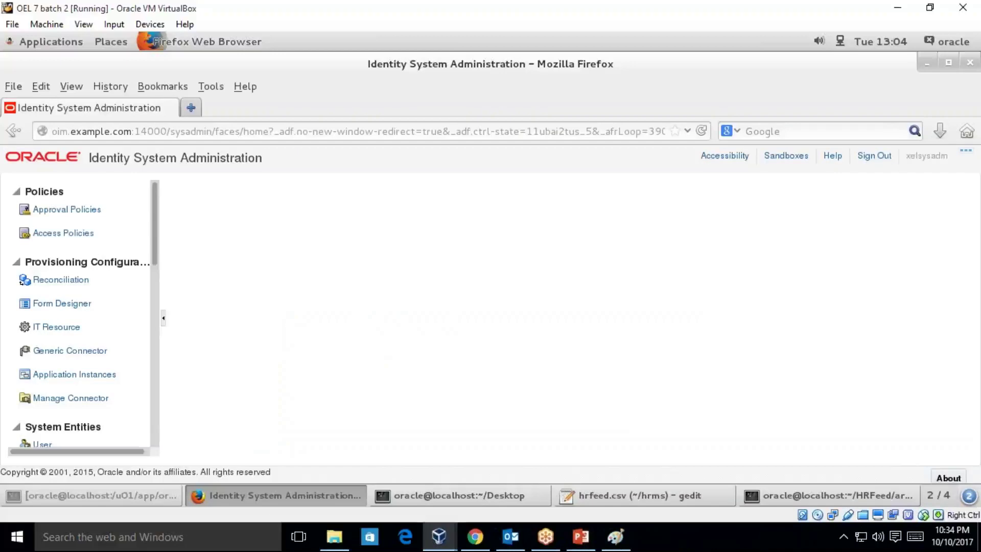
- Create generic connector HRMS1 with trusted reconciliation, Shared Drive transport and CSV format, then continue
left_click(70, 350)
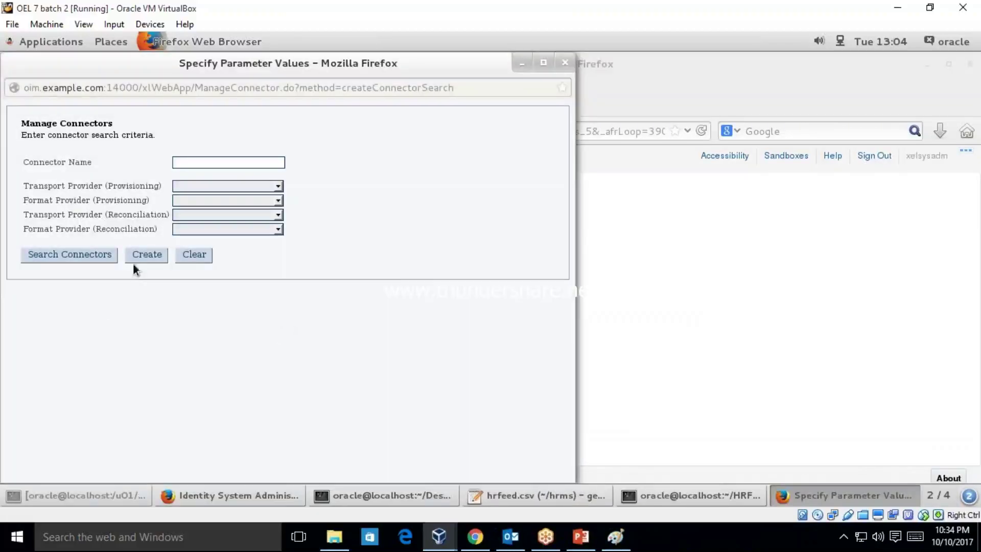
left_click(143, 260)
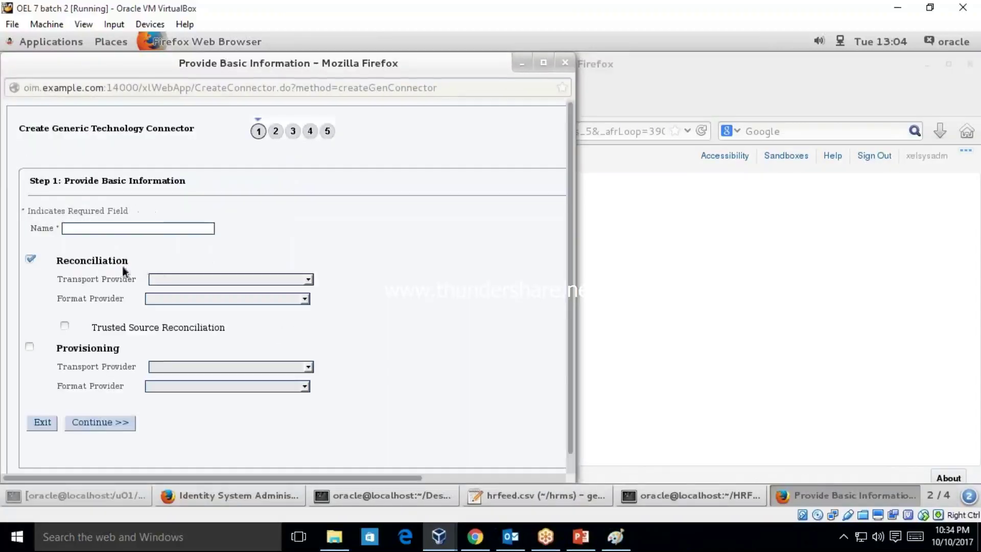
left_click(65, 325)
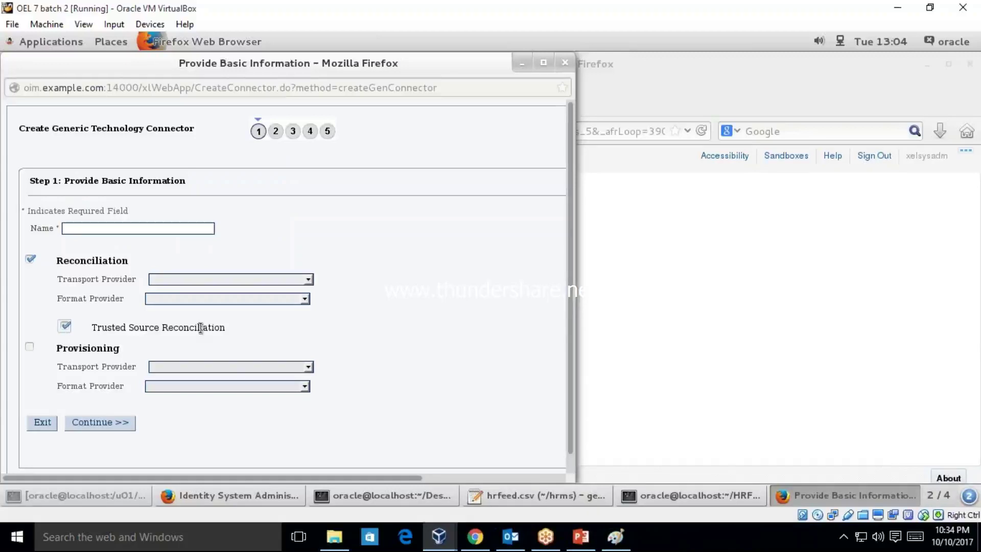
left_click(176, 280)
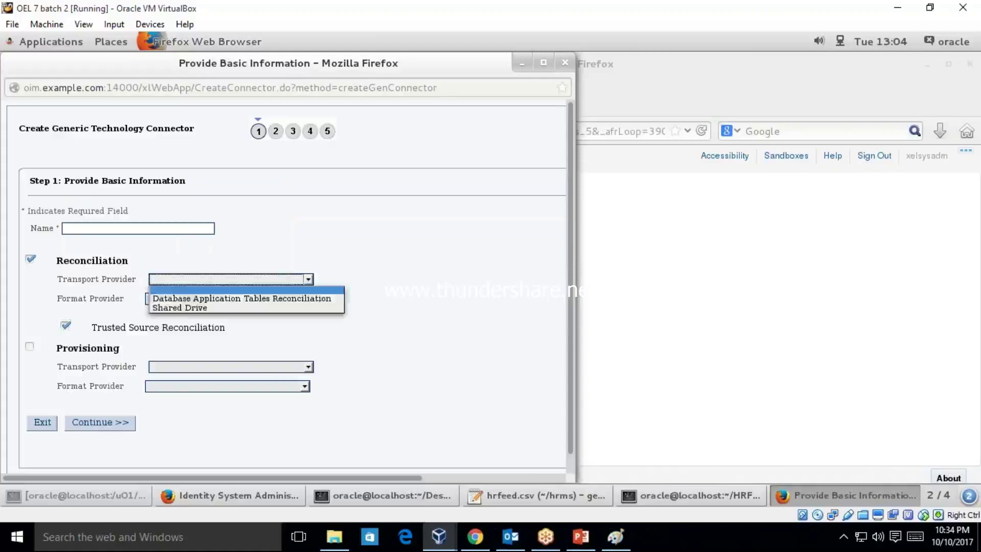
left_click(185, 309)
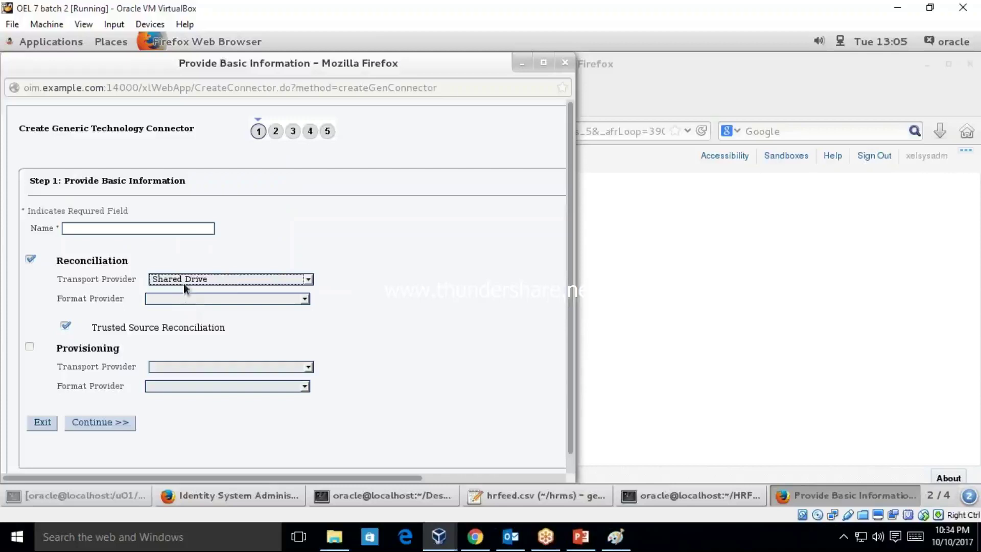
left_click(208, 301)
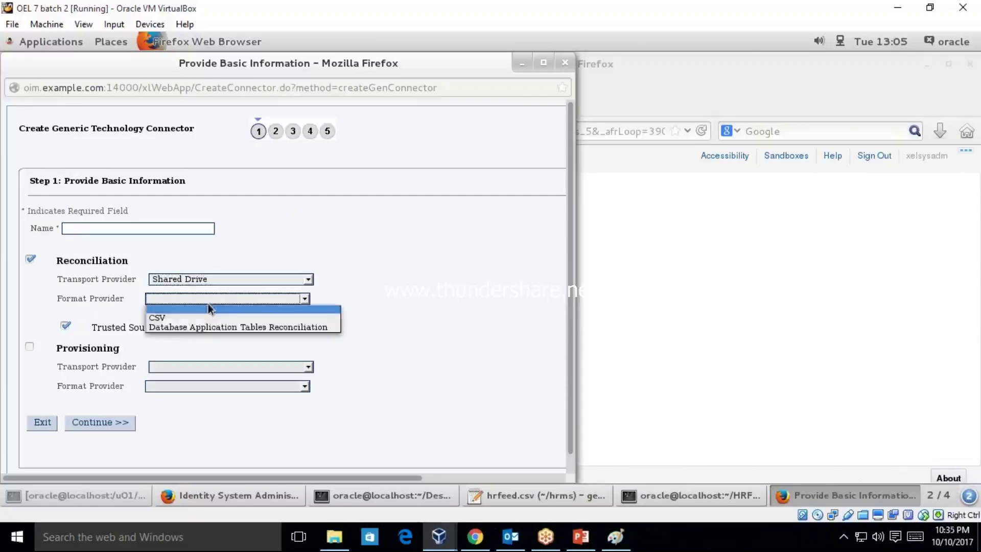
left_click(206, 319)
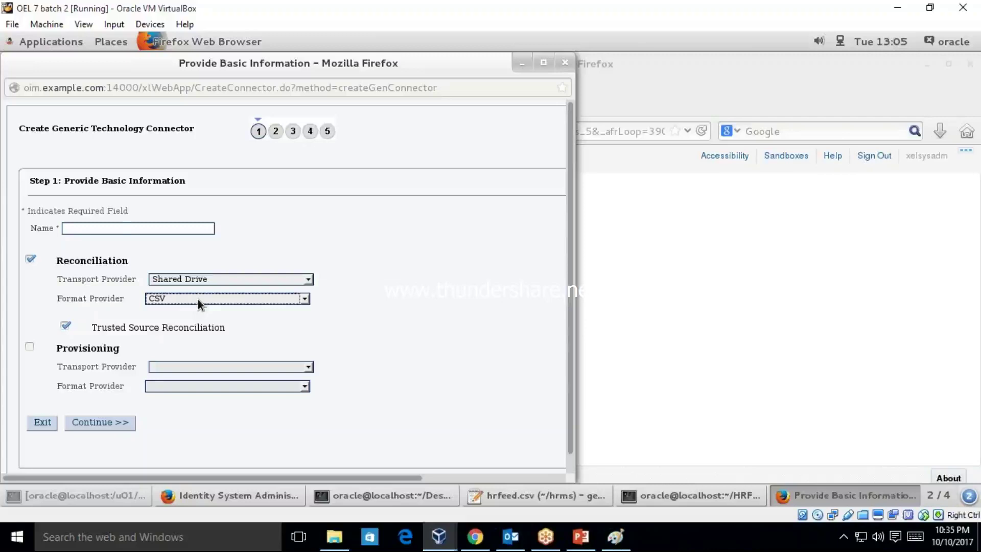
left_click(122, 229)
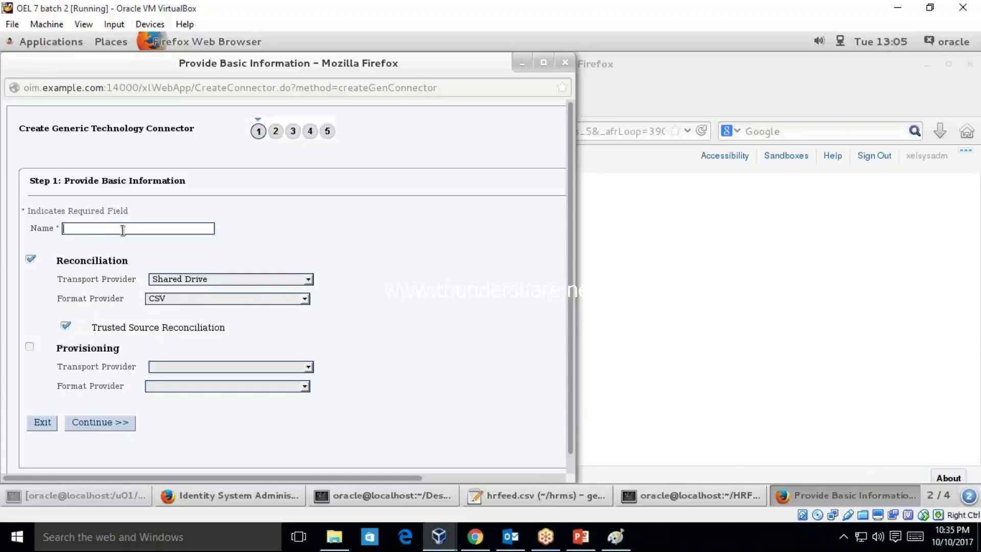
type("HRM")
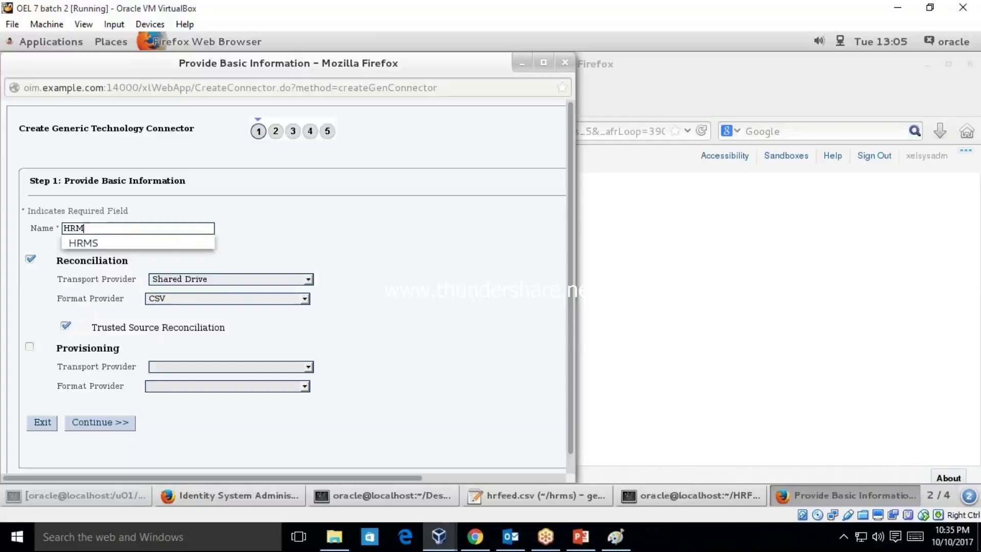
type("S1")
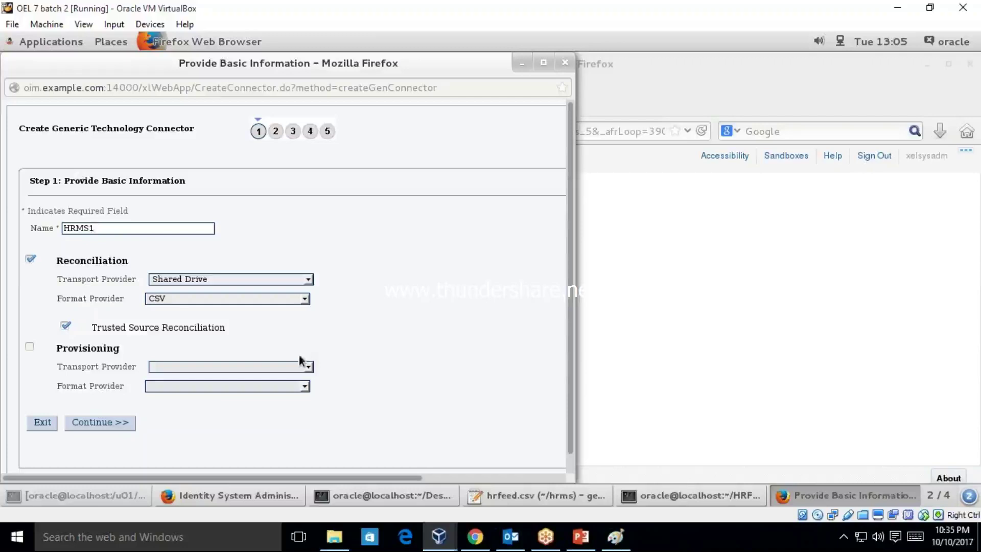
left_click(115, 425)
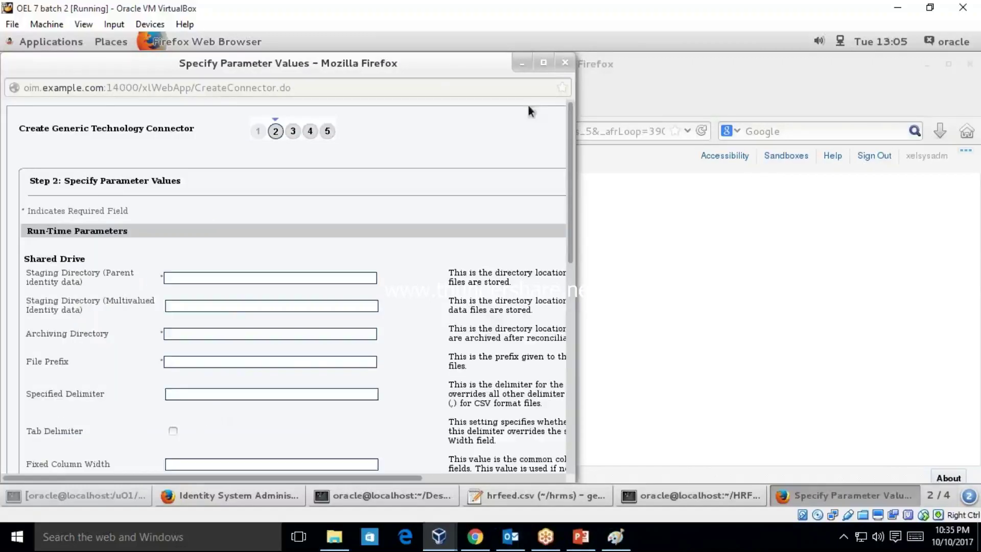
- Maximize the Step 2 parameter window, select the Staging Directory field, and close gedit
left_click(543, 63)
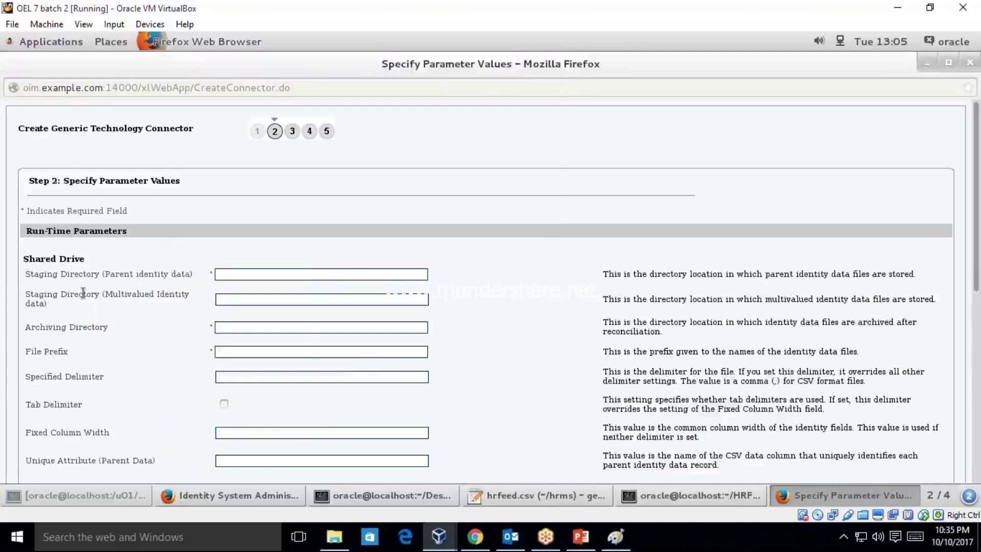
left_click_drag(63, 275, 185, 275)
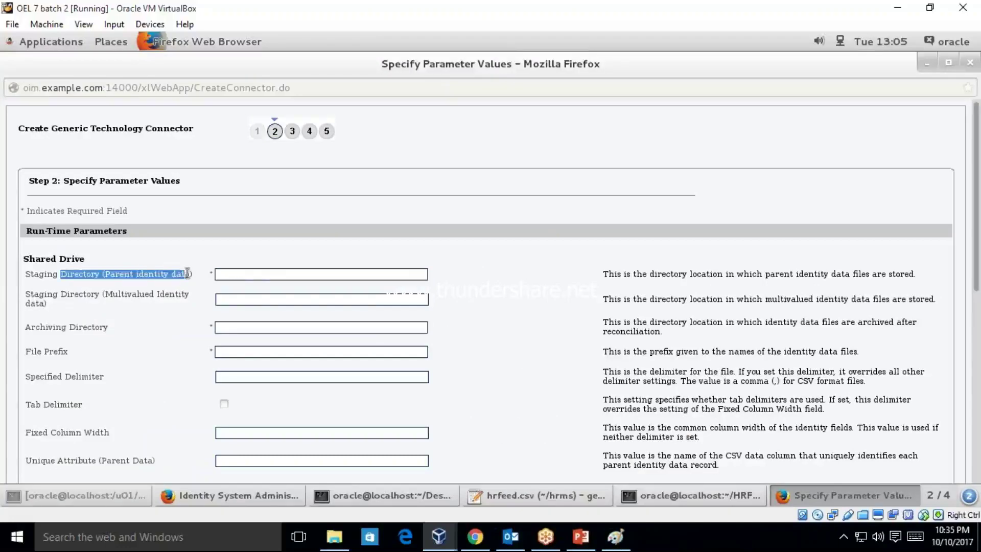
left_click(258, 273)
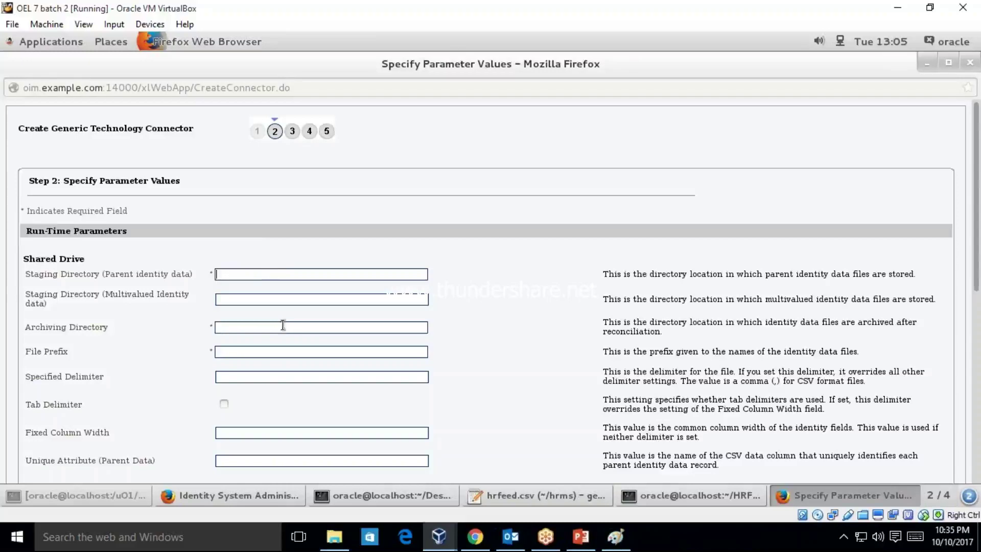
left_click(501, 497)
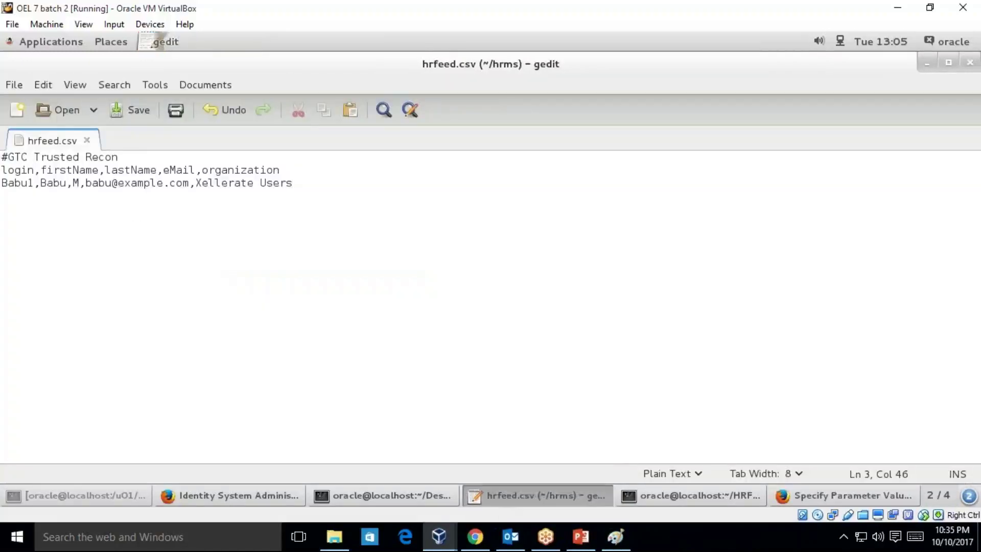
left_click(970, 62)
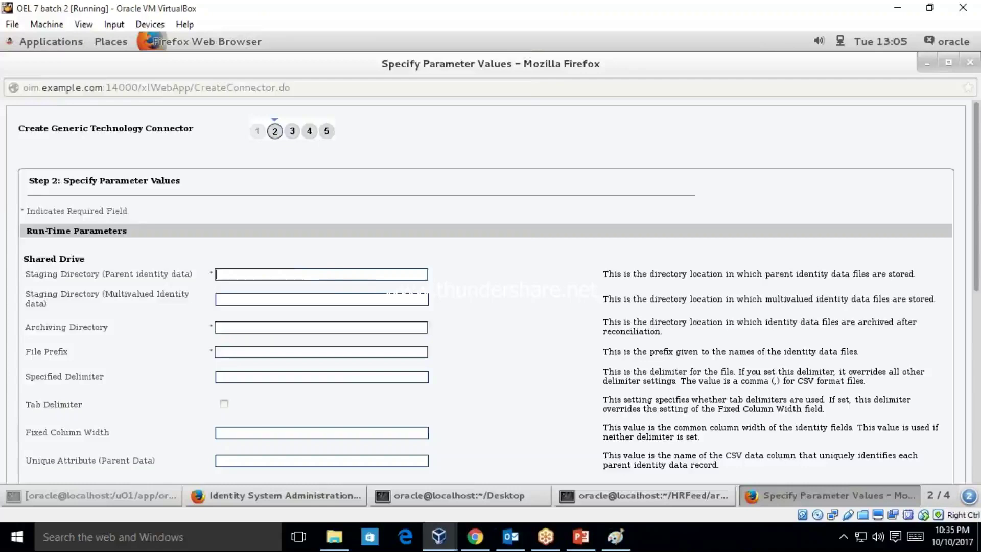
- Move the terminal into /home/oracle/hrms/ and list its files
left_click(664, 496)
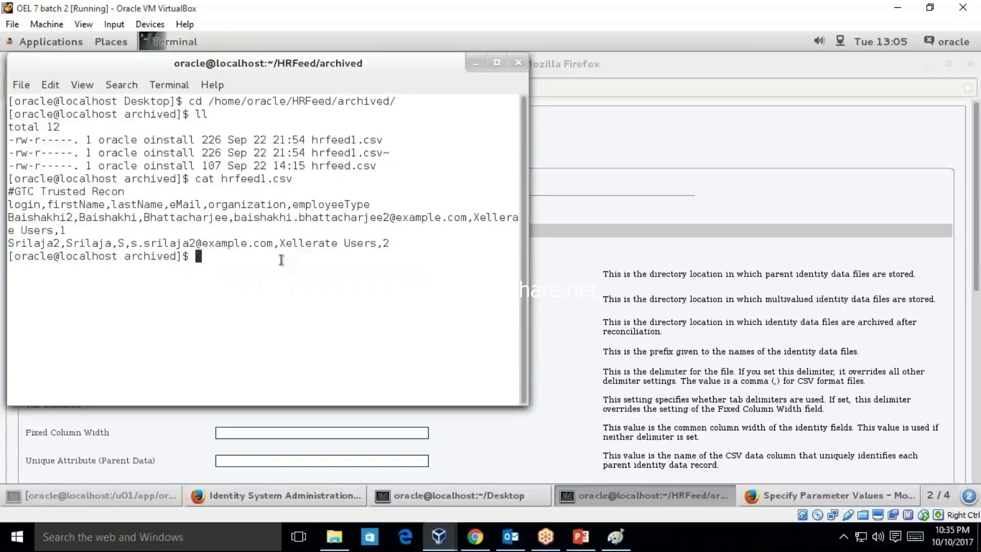
type("cd -")
key("Return")
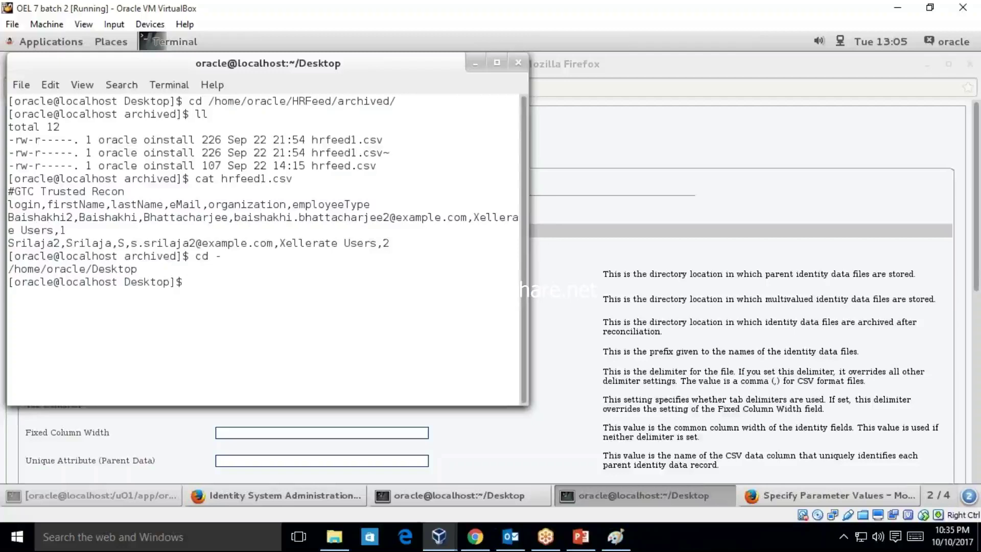
type("cd /home/o")
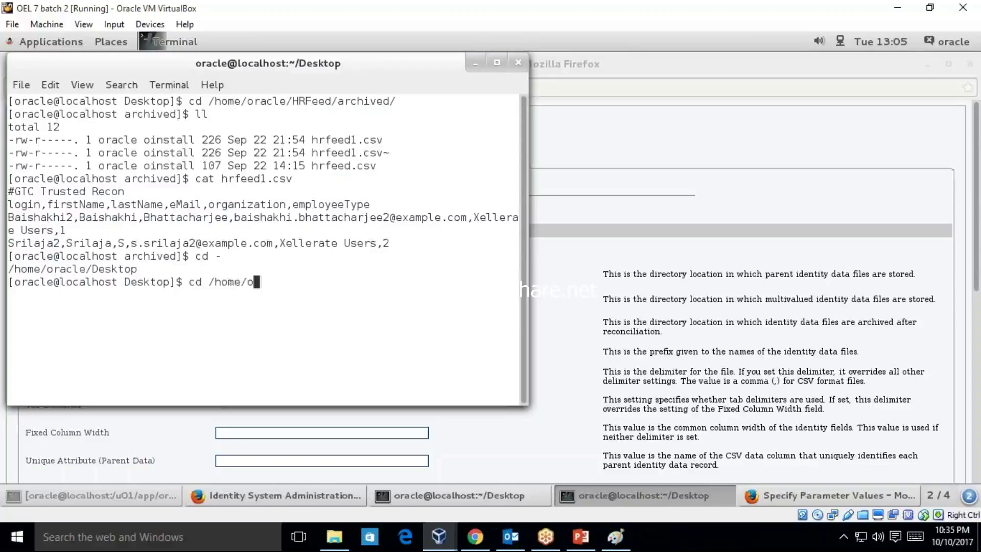
type("racle/hrms/")
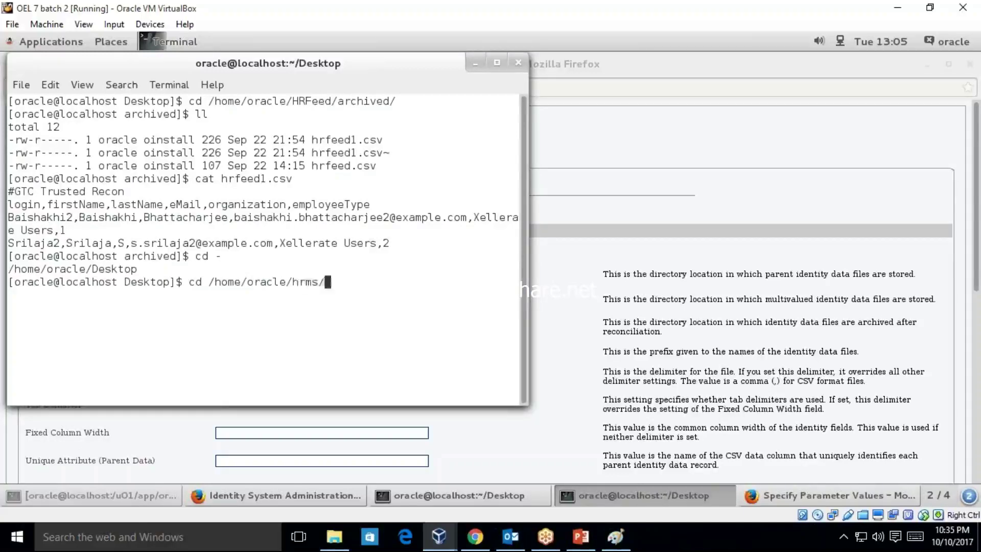
key("Return")
type("ll")
key("Return")
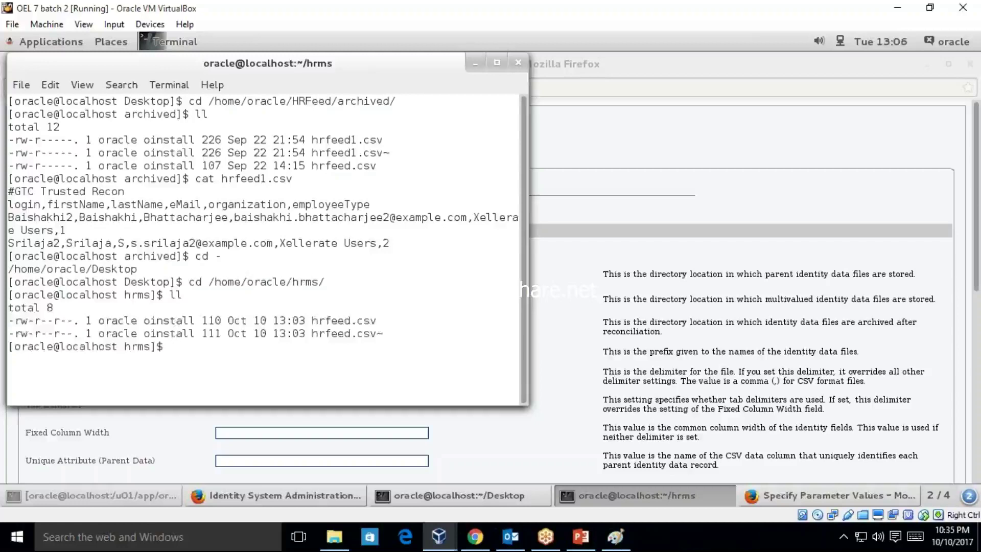
- Copy the /home/oracle/hrms/ path and bring back the Specify Parameter Values form
double_click(274, 284)
right_click(274, 284)
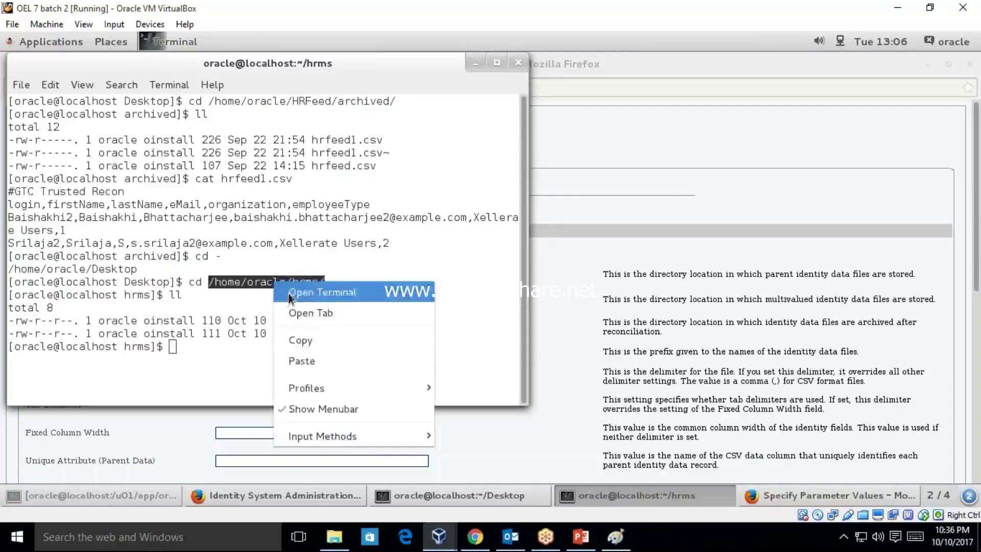
left_click(309, 348)
left_click(281, 496)
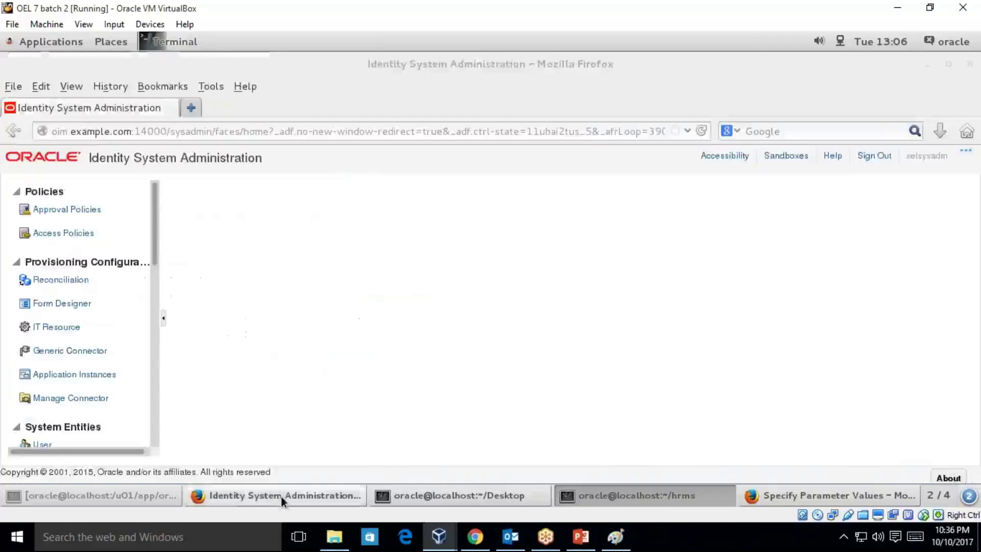
left_click(817, 495)
- Paste /home/oracle/hrms/ into the parent identity data Staging Directory field
left_click(322, 275)
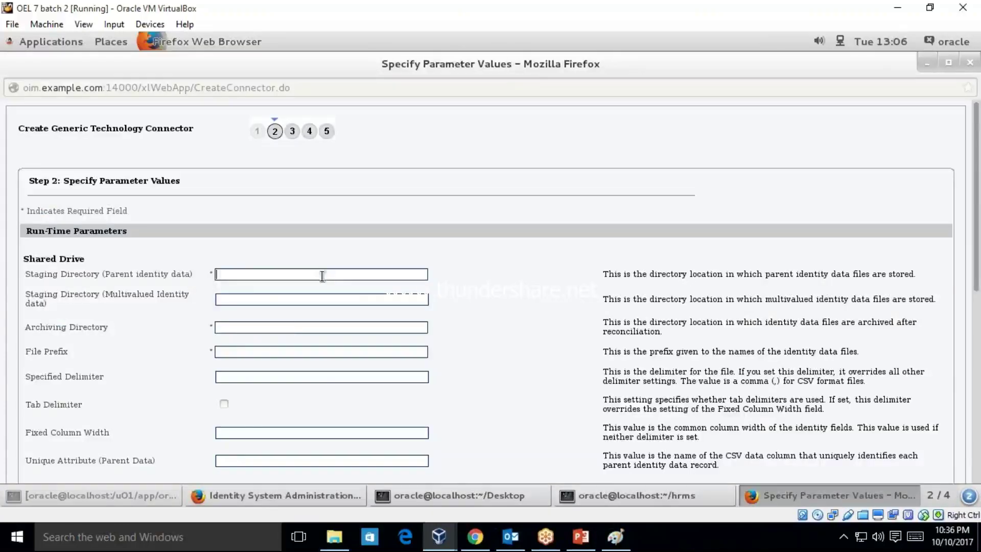
key("ctrl+v")
left_click(245, 299)
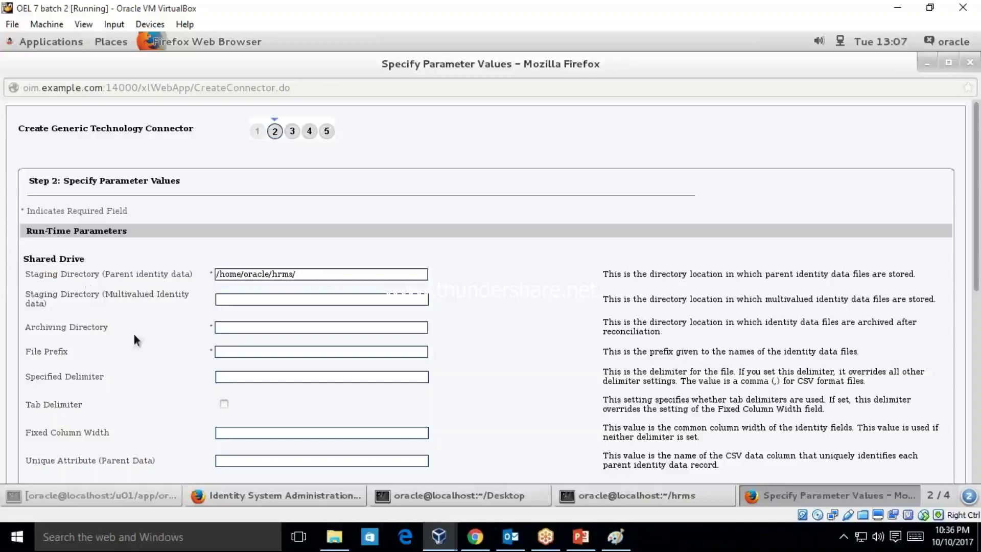
- Enter /home/oracle/hrms/archived as the Archiving Directory, based on the staging path
left_click(311, 274)
key("ctrl+a")
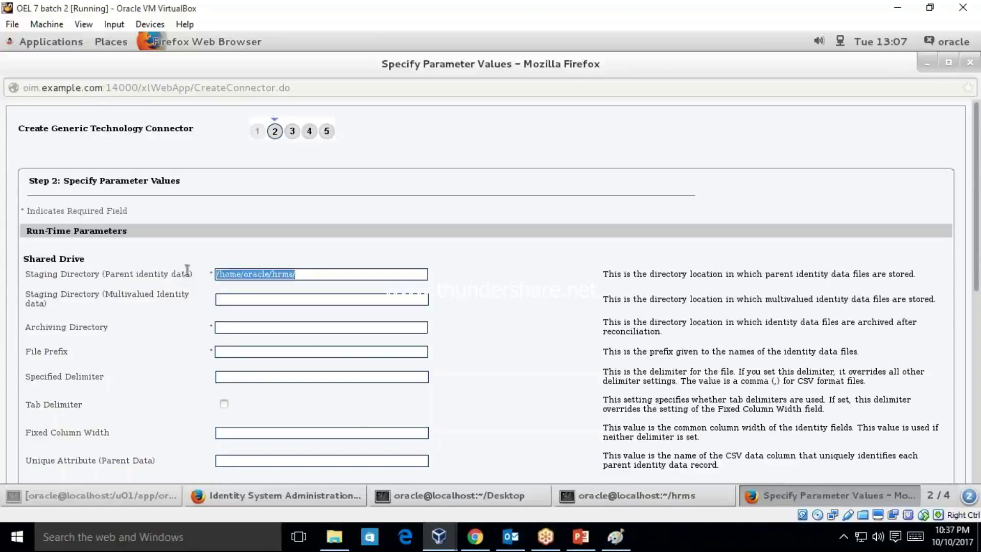
left_click(232, 327)
key("ctrl+v")
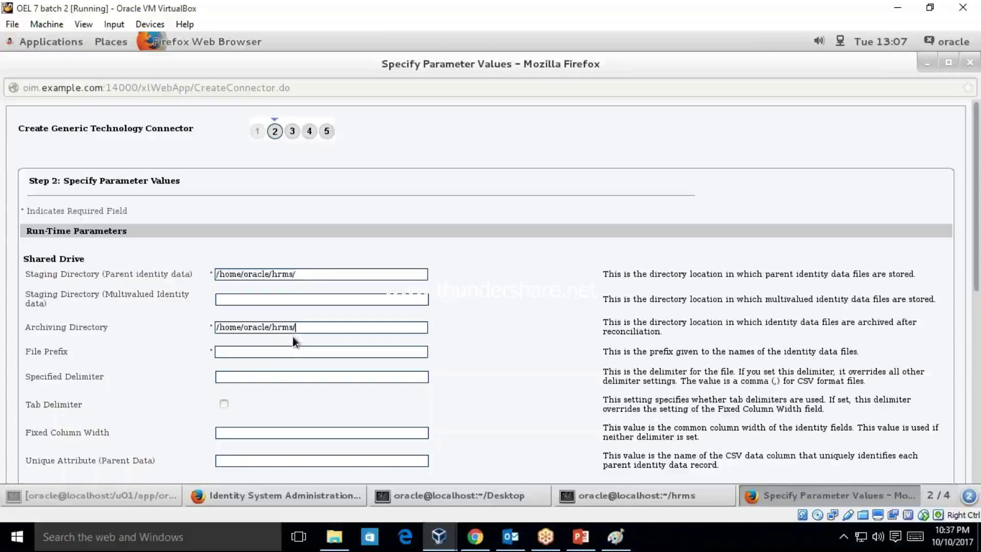
type("archi")
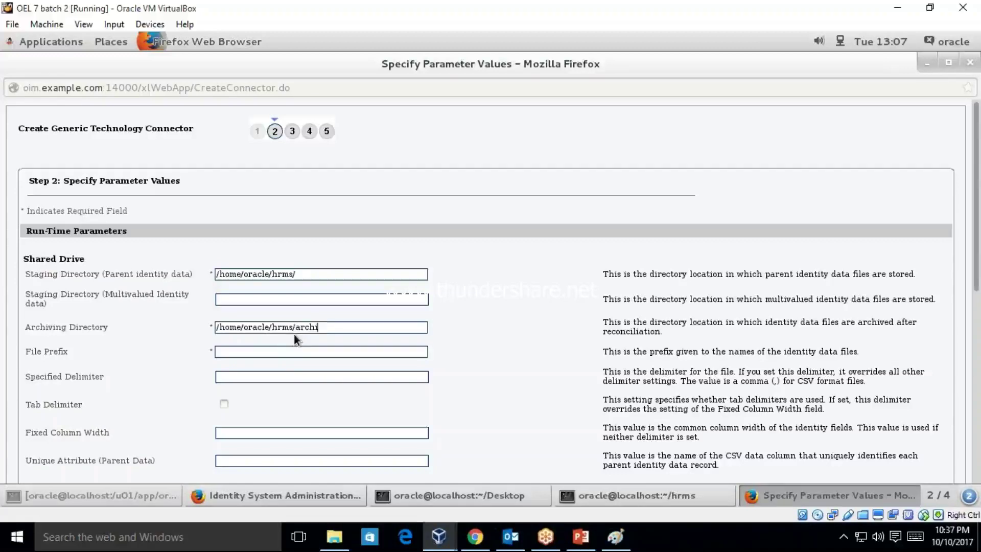
type("ved")
double_click(317, 327)
left_click(303, 274)
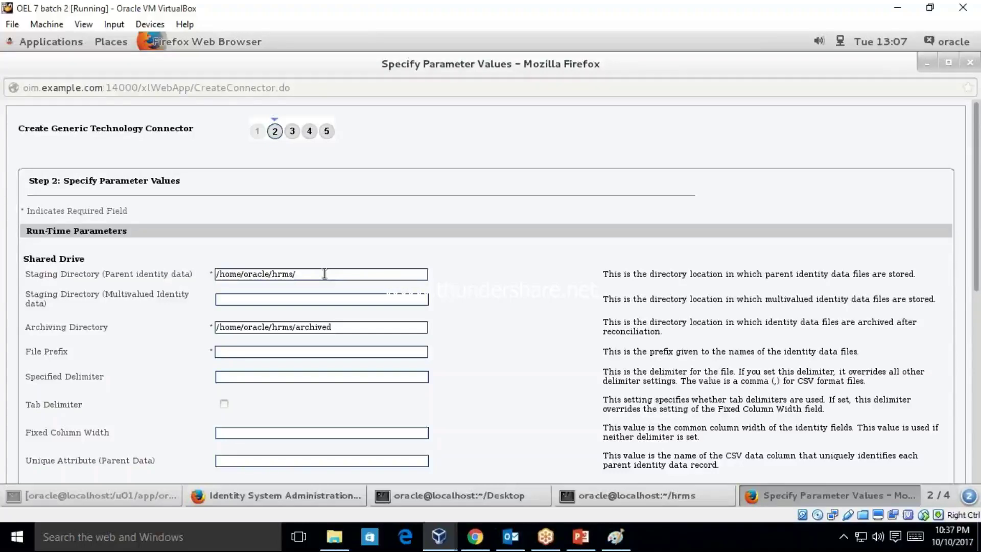
- Copy hrfeed from the hrms terminal listing and paste it into File Prefix
left_click_drag(68, 352, 26, 352)
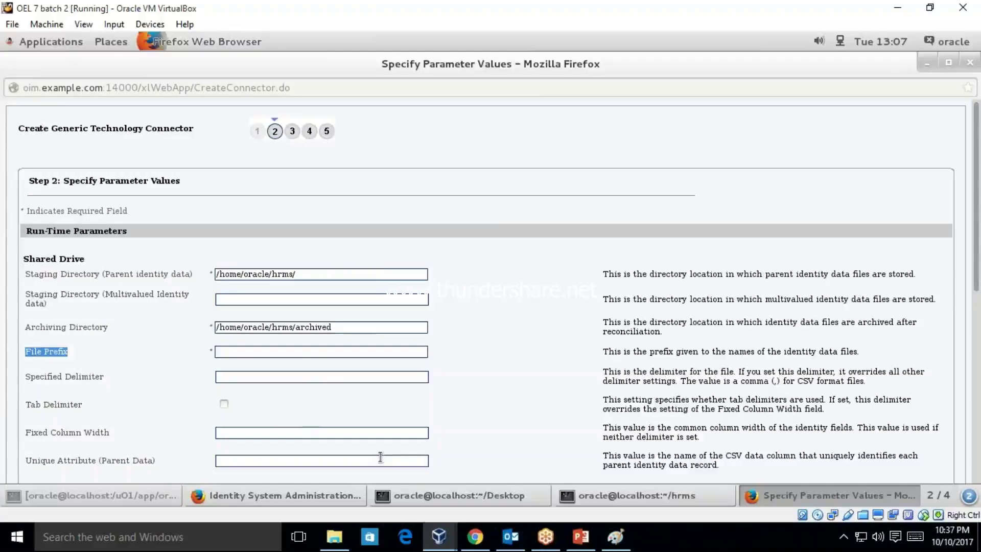
left_click(627, 493)
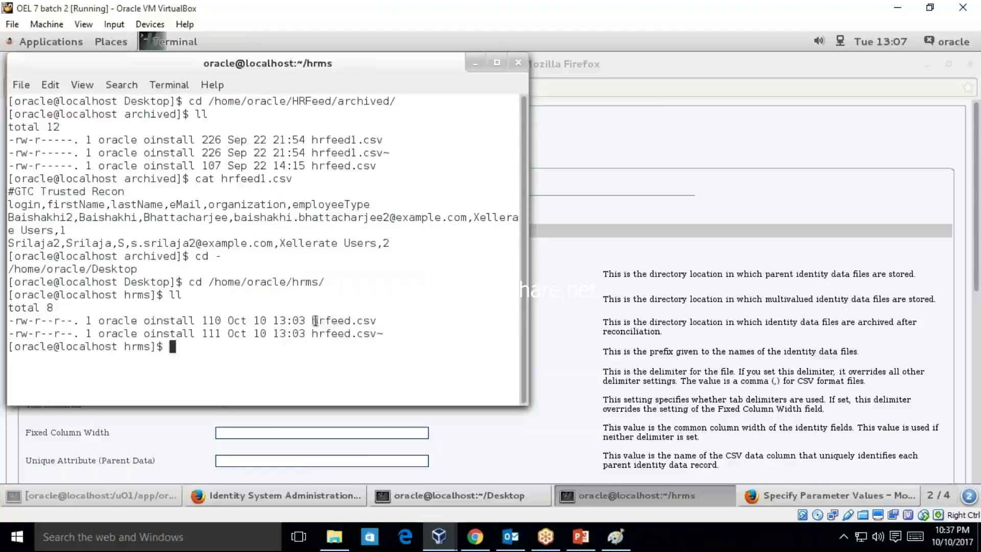
left_click_drag(315, 320, 350, 320)
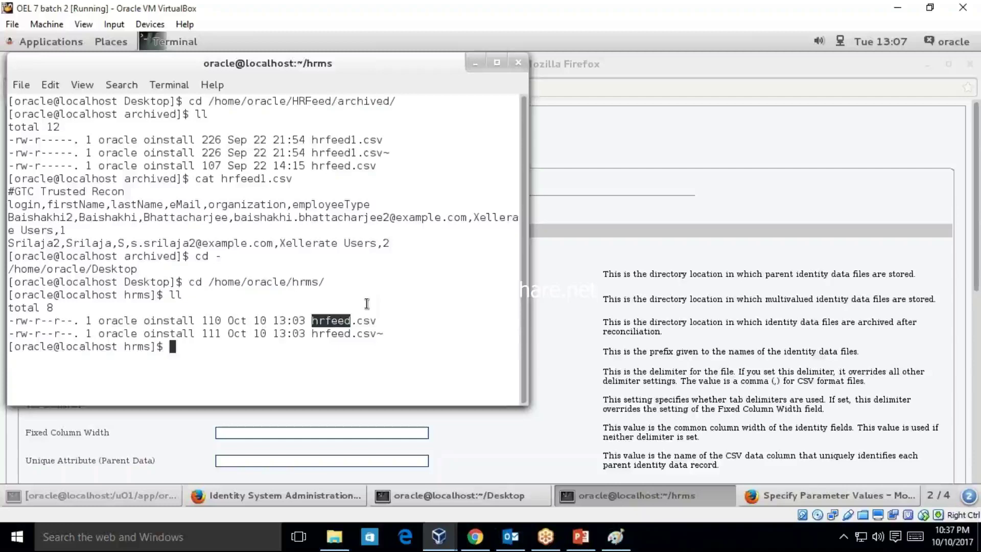
right_click(334, 323)
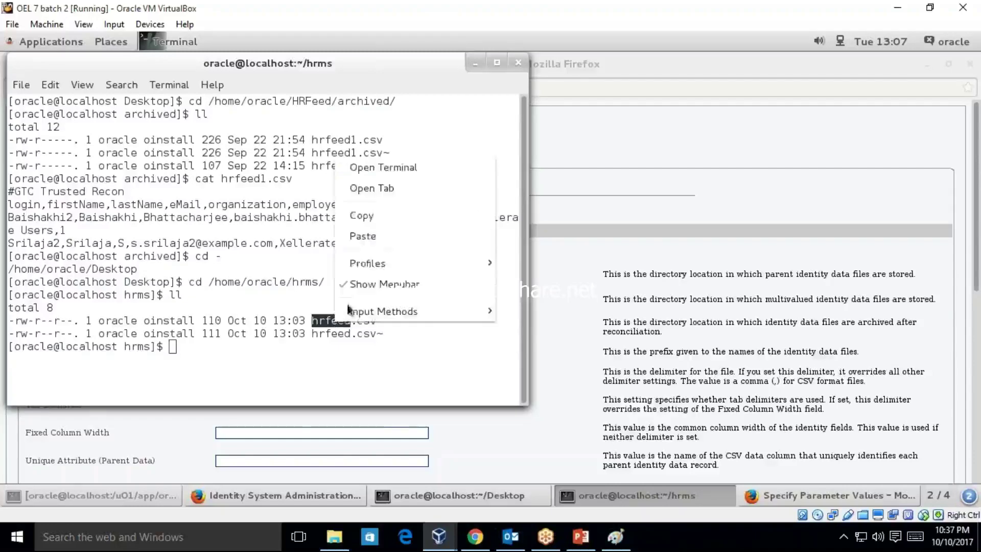
left_click(381, 220)
key("alt+Tab")
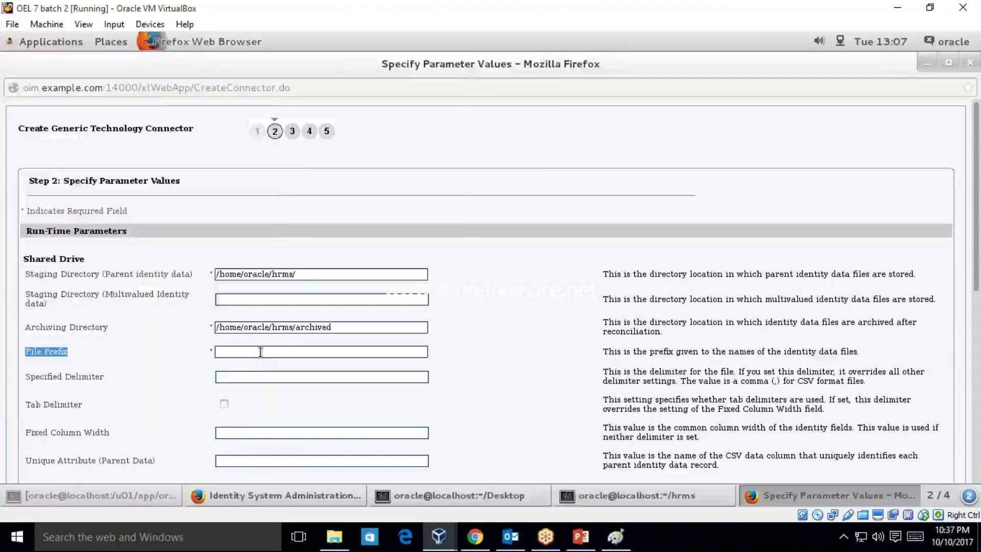
left_click(261, 352)
key("ctrl+v")
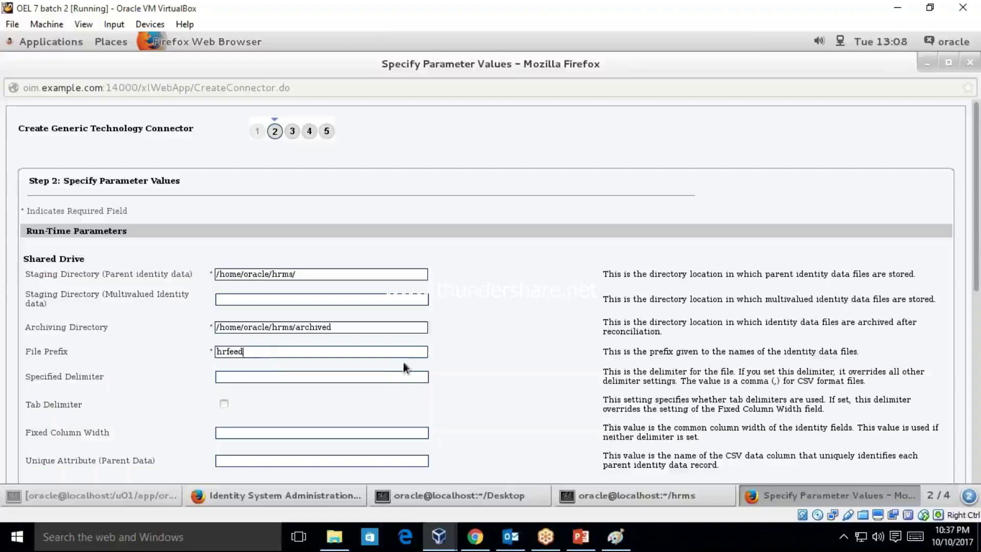
left_click(355, 379)
- Reopen hrfeed.csv in gedit to confirm its header columns are comma-separated
left_click(518, 491)
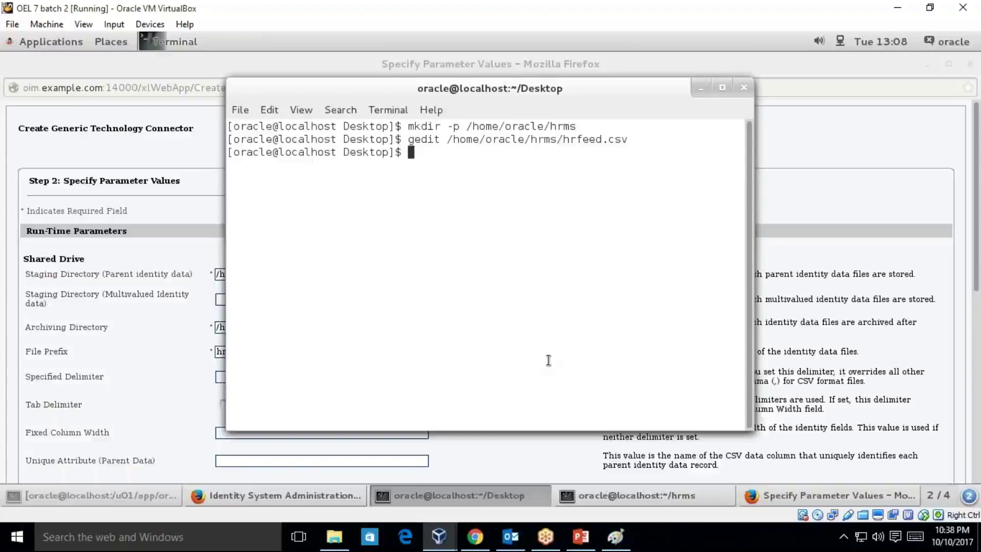
key("Up")
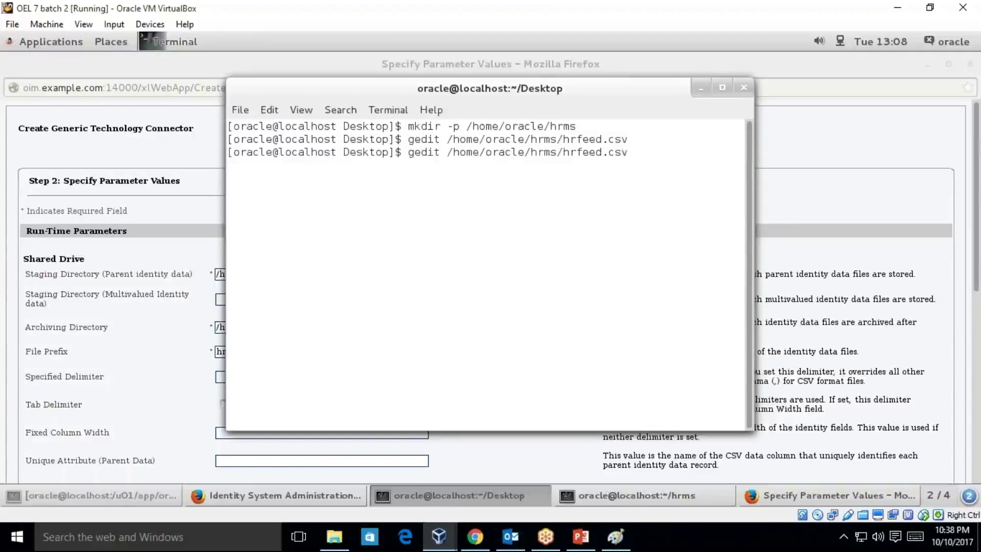
key("Return")
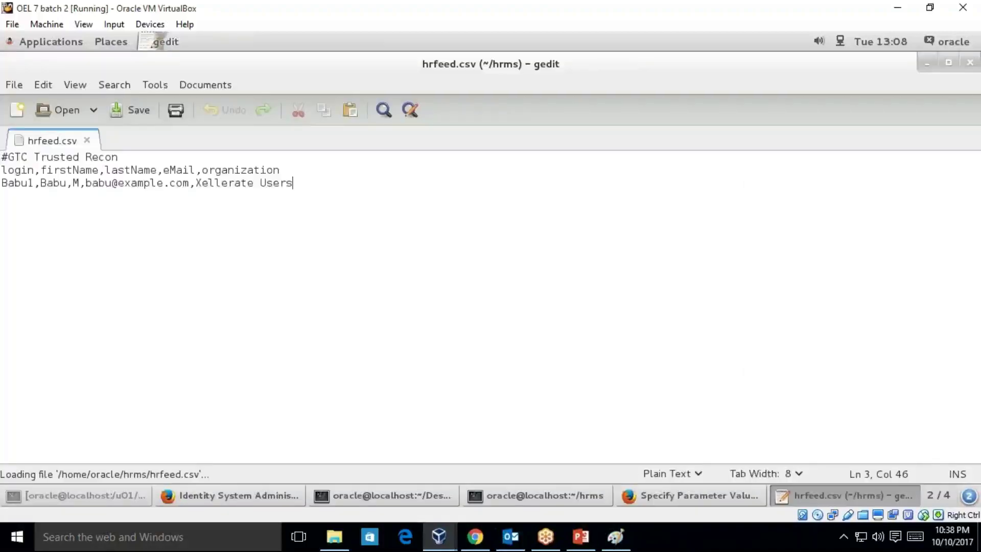
left_click(39, 170)
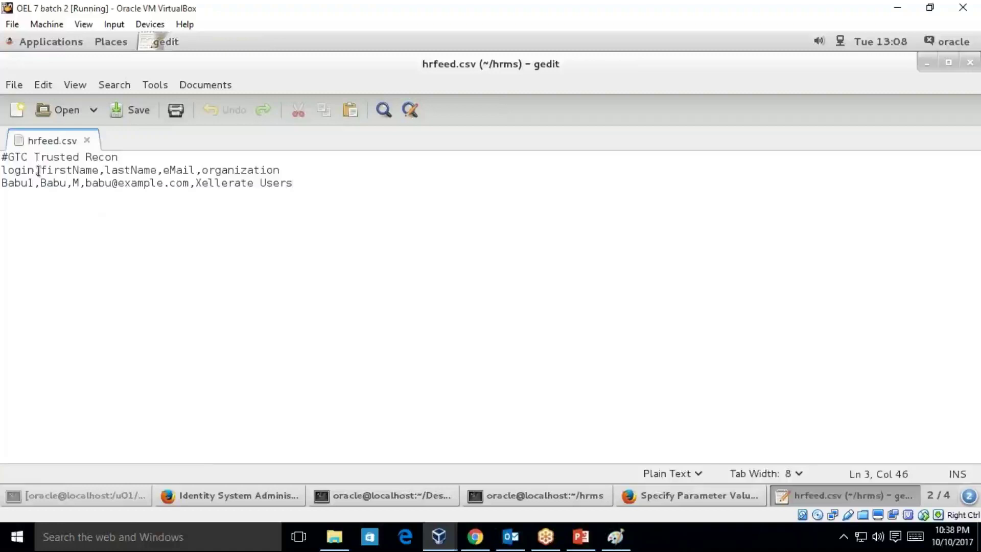
left_click(107, 170)
left_click(674, 495)
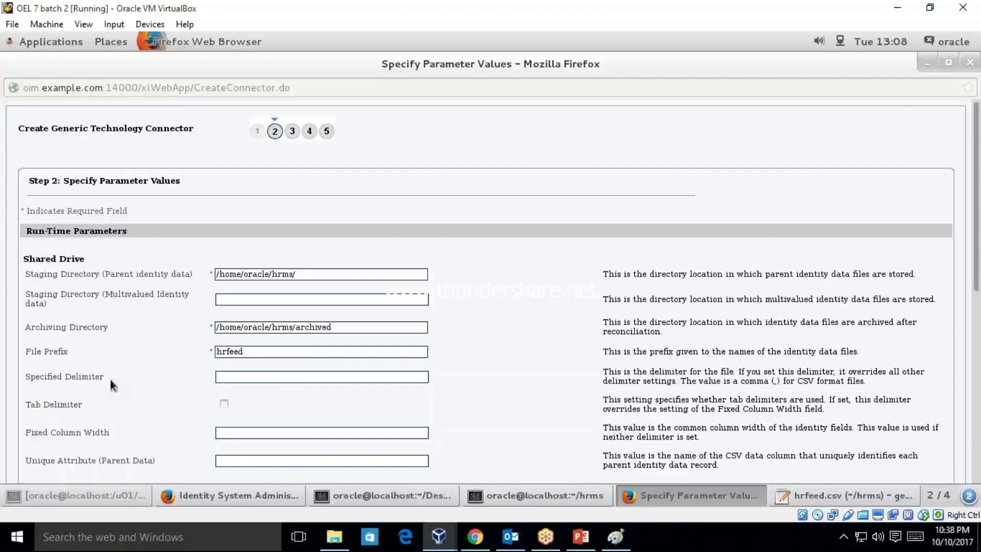
- Enter a comma as the Specified Delimiter and scroll down to the Design Parameters
type(",")
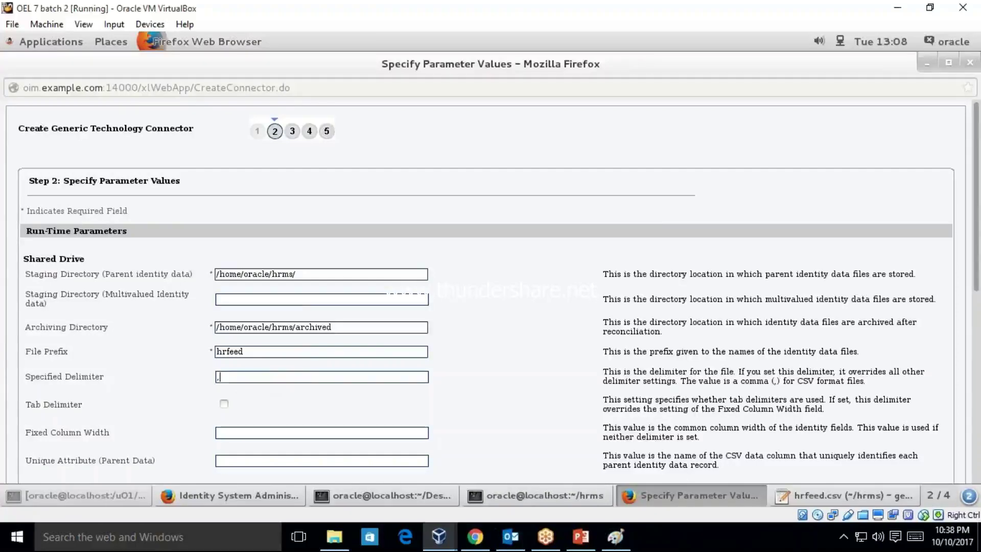
left_click_drag(979, 254, 979, 416)
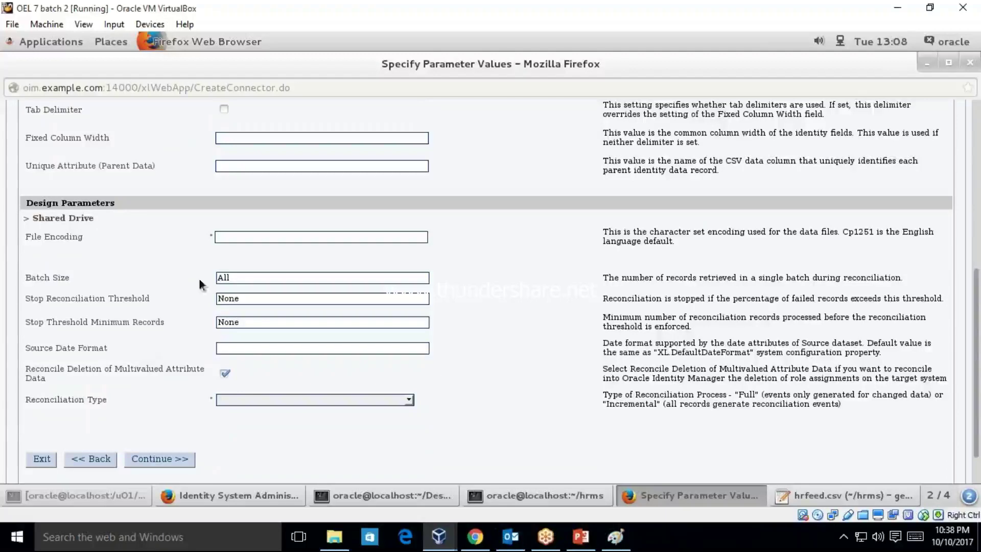
left_click(233, 236)
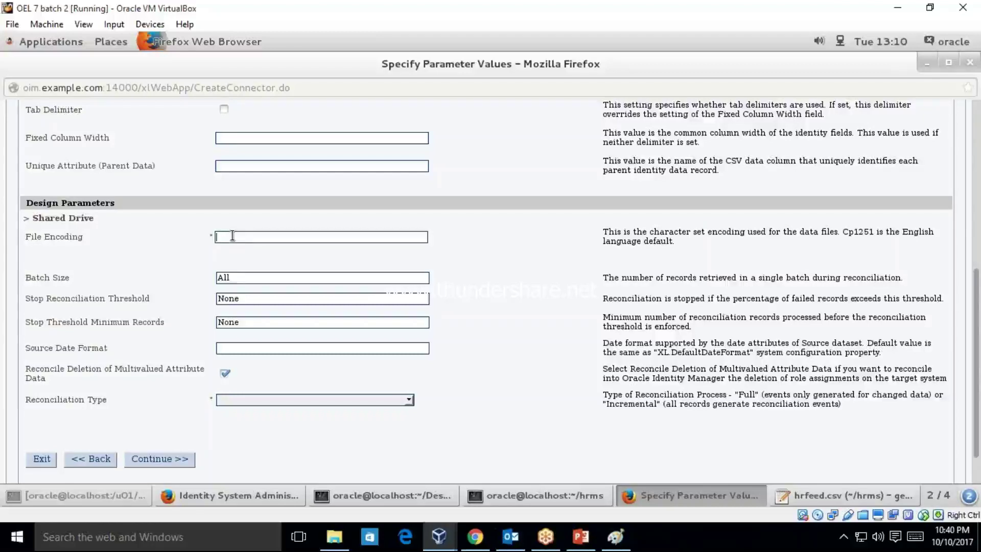
- Enter UTF8 as the File Encoding
type("UTF8")
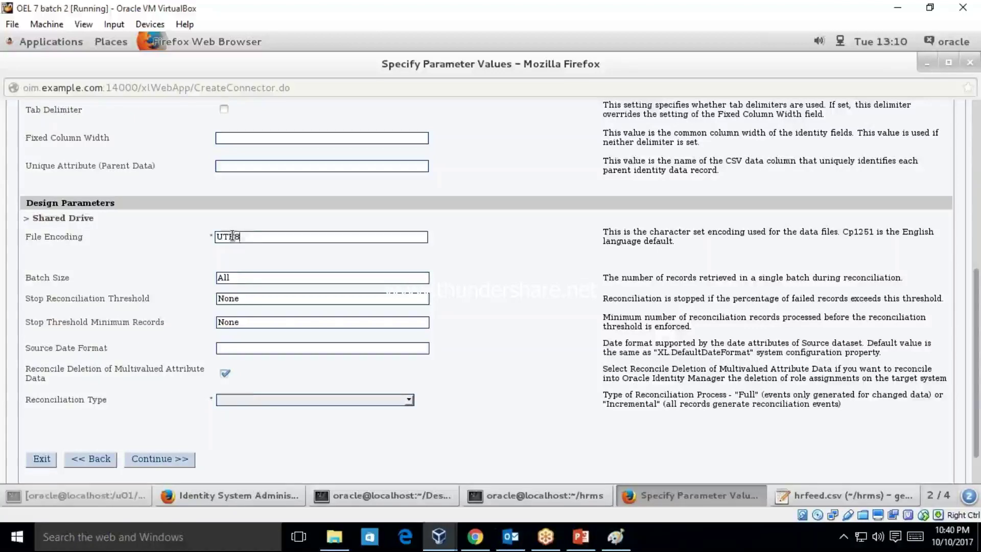
left_click(249, 399)
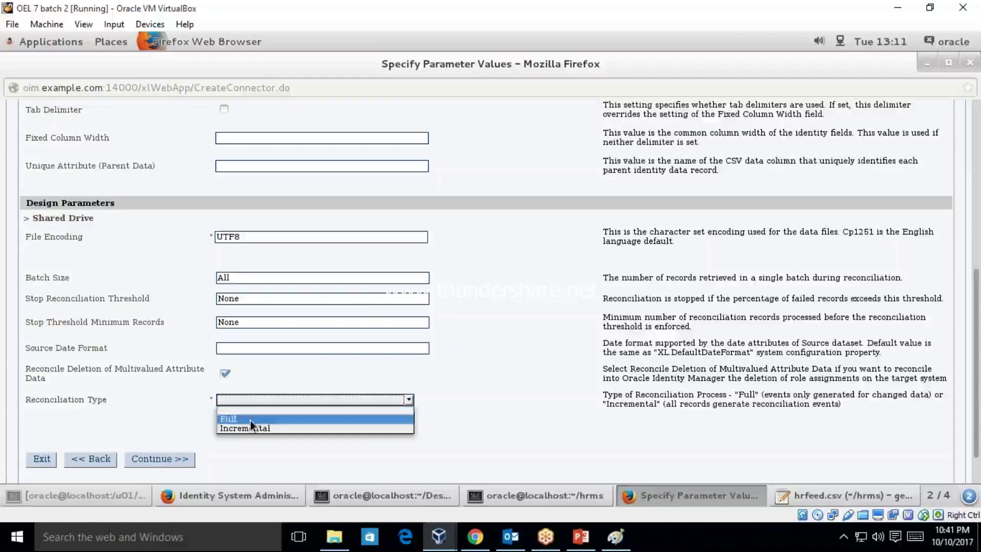
- Choose Full as the Reconciliation Type and continue to Step 3
left_click(251, 420)
left_click(167, 460)
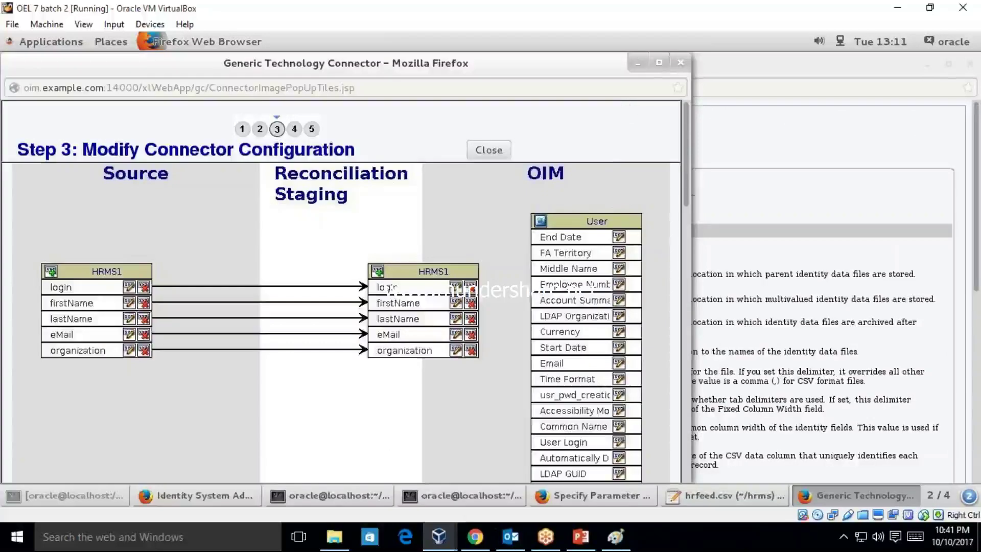
- Maximize the Generic Technology Connector window showing the HRMS1 field mappings
left_click(659, 63)
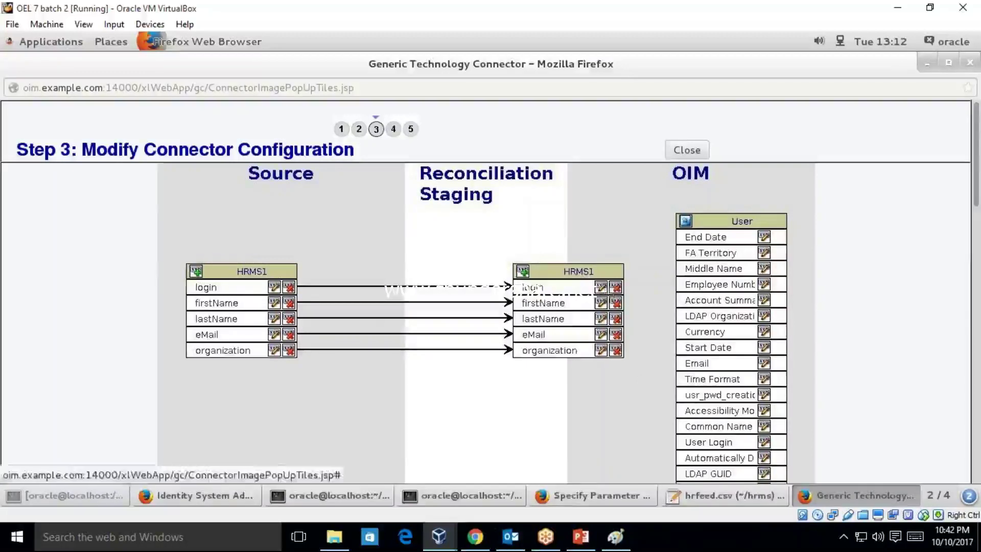
- Map HRMS1 source login to the required staging login field without transformation
left_click(601, 287)
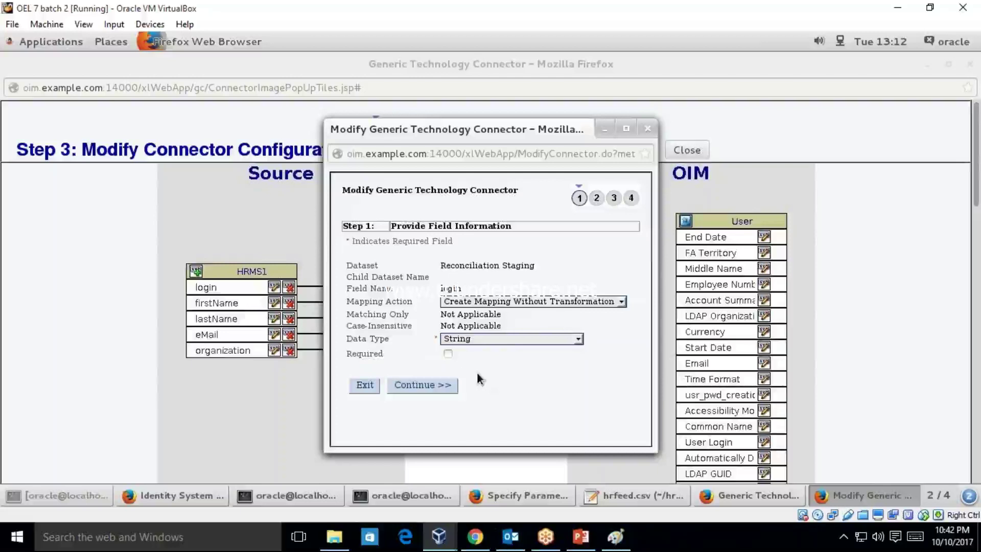
left_click(449, 353)
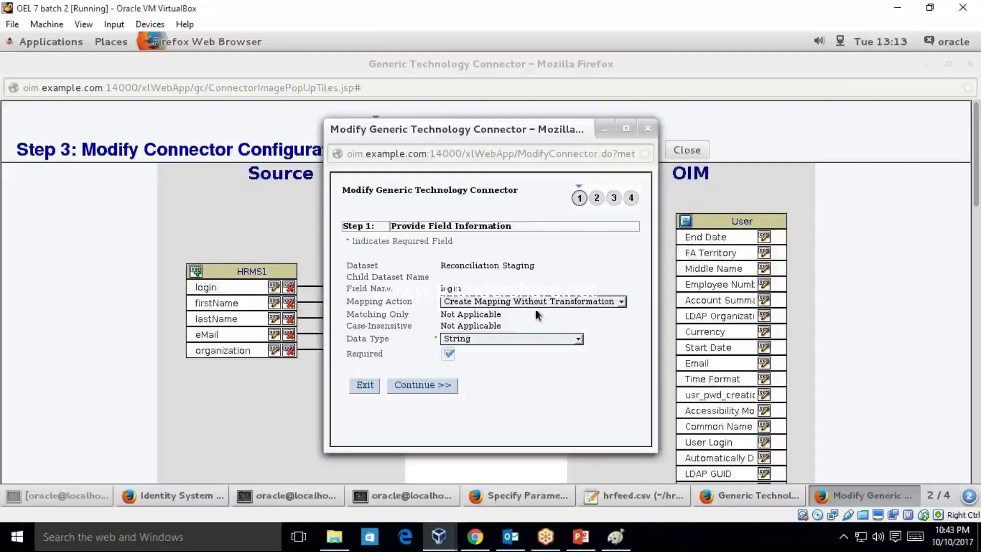
left_click(535, 302)
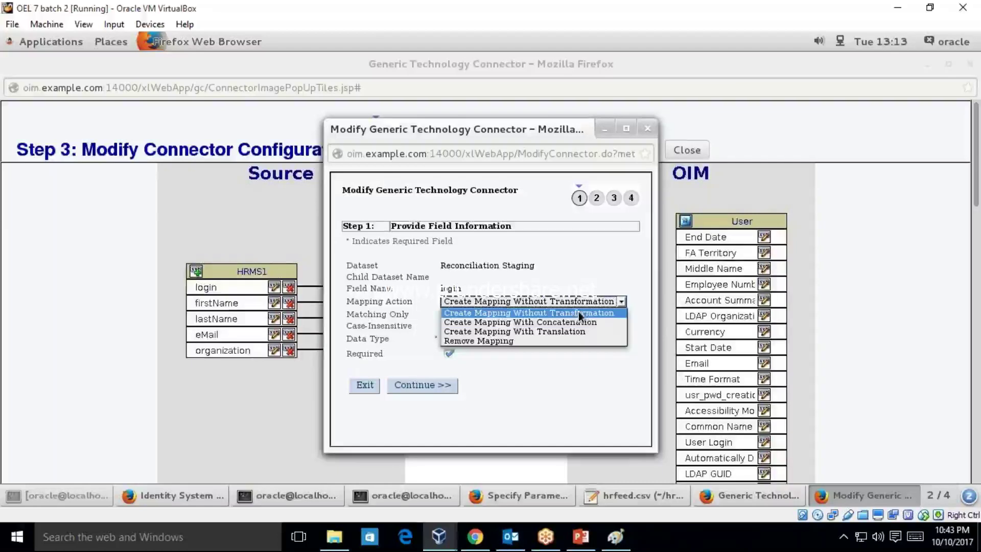
left_click(579, 312)
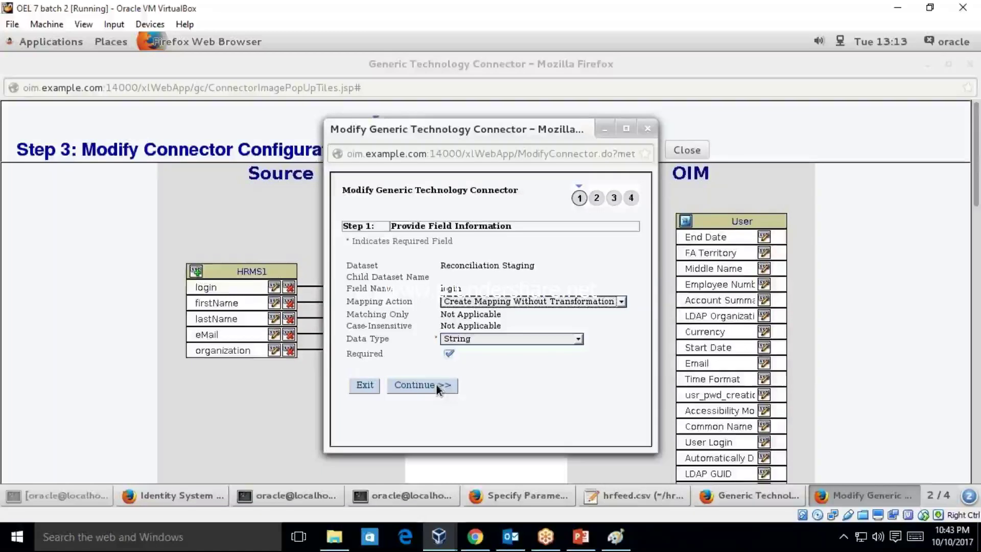
left_click(437, 385)
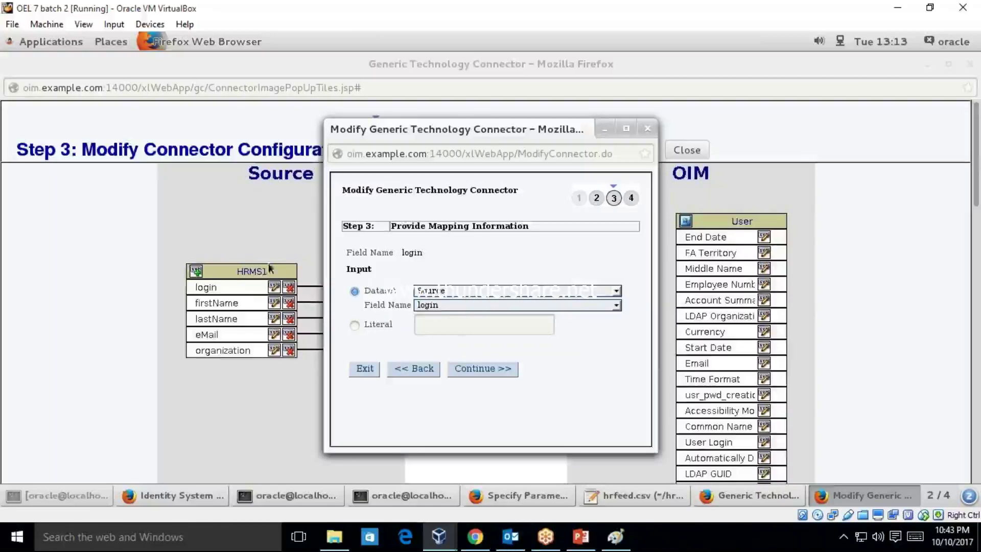
left_click(462, 305)
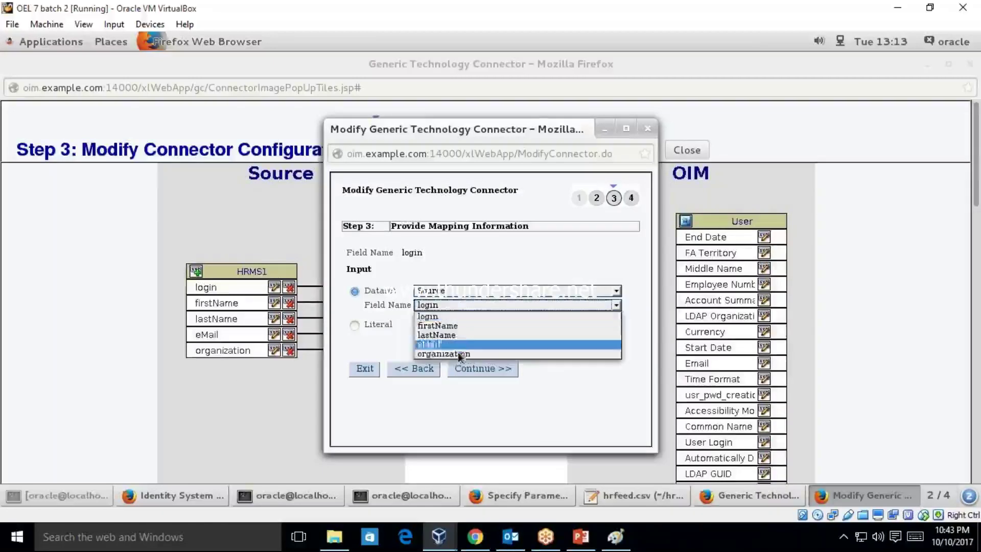
left_click(461, 316)
left_click(488, 368)
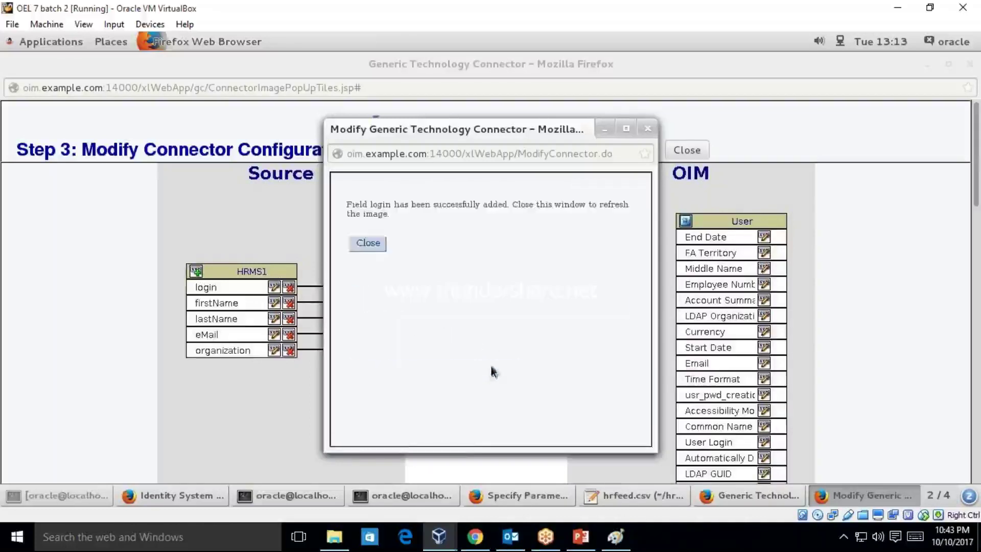
left_click(368, 242)
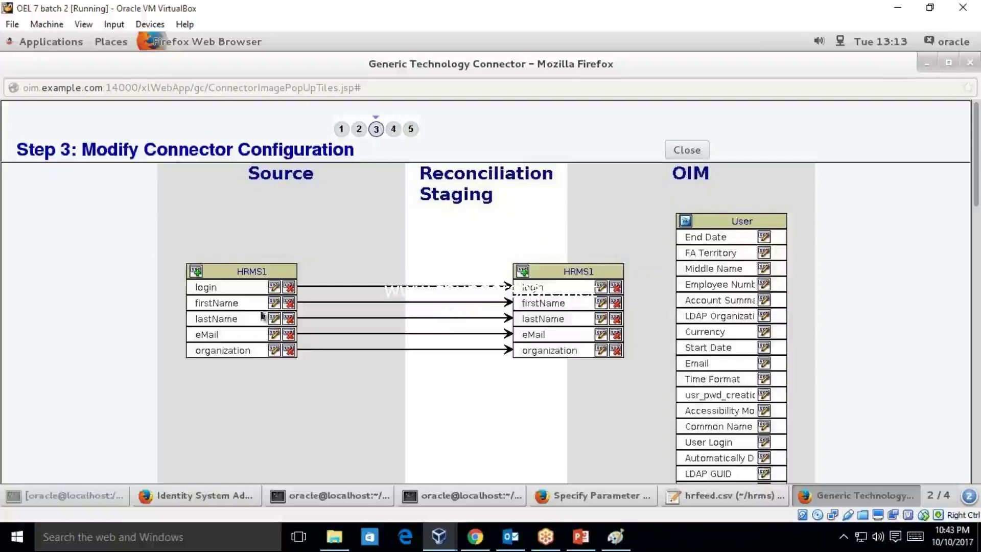
- Give the HRMS1 source login field an Is Not Blank Or Null validation and save it
left_click(274, 288)
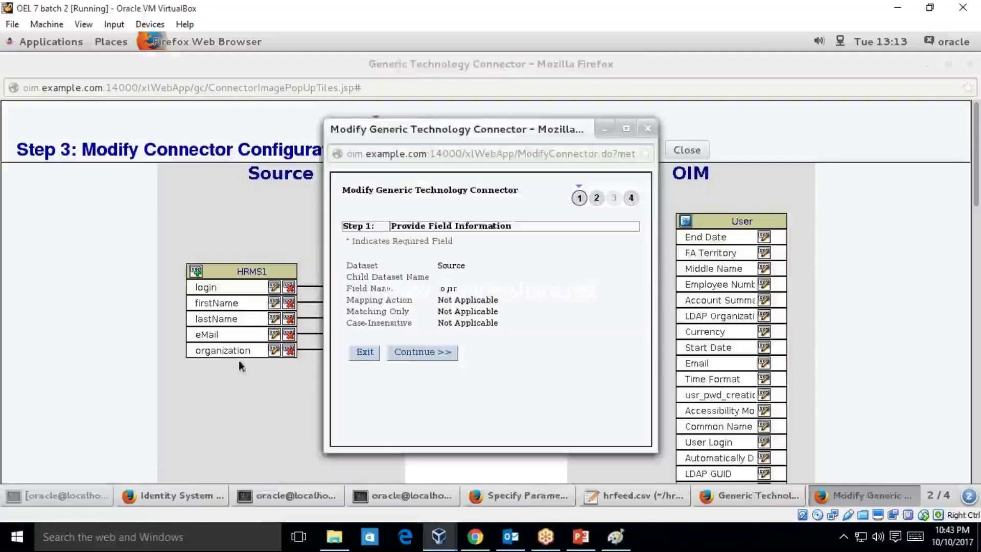
left_click(419, 350)
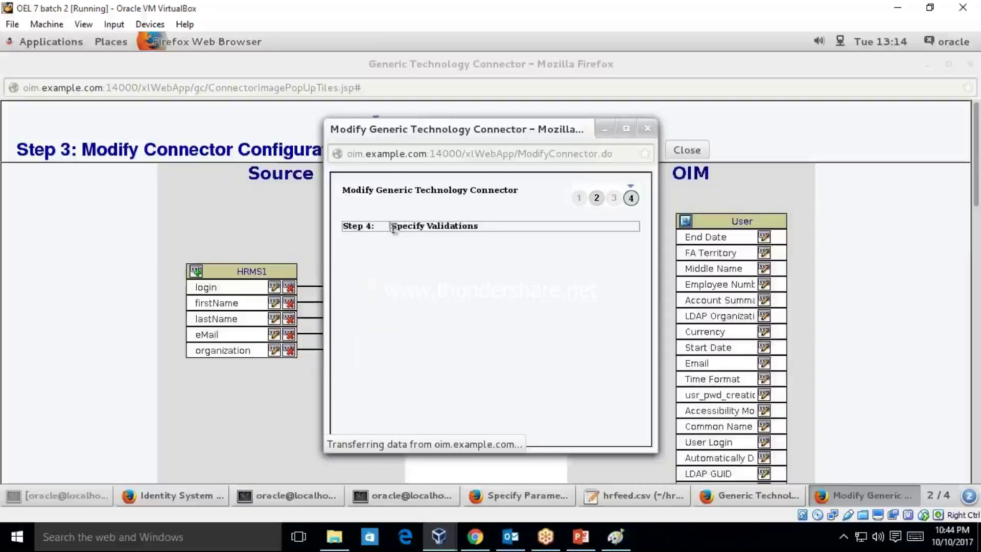
triple_click(436, 225)
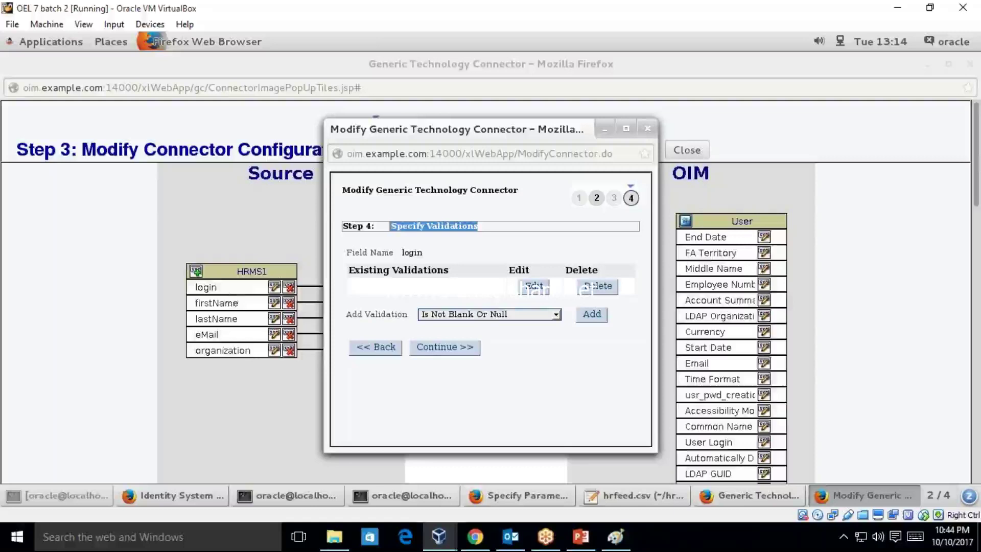
left_click(487, 314)
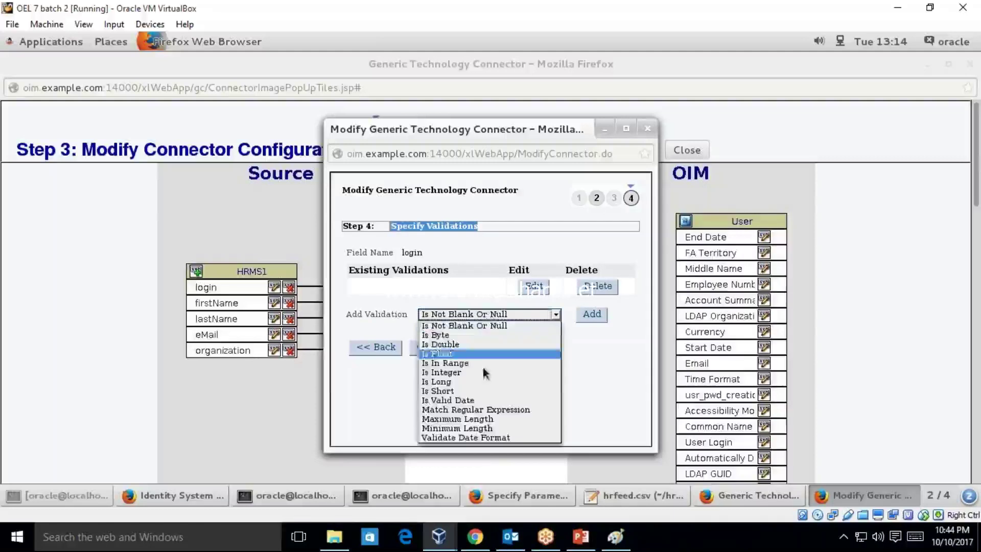
left_click(490, 328)
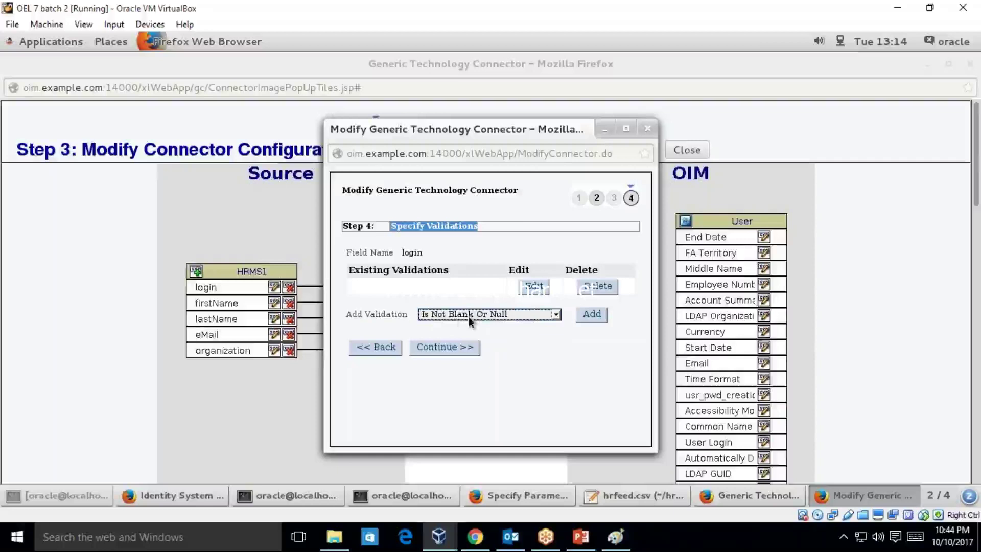
left_click(593, 315)
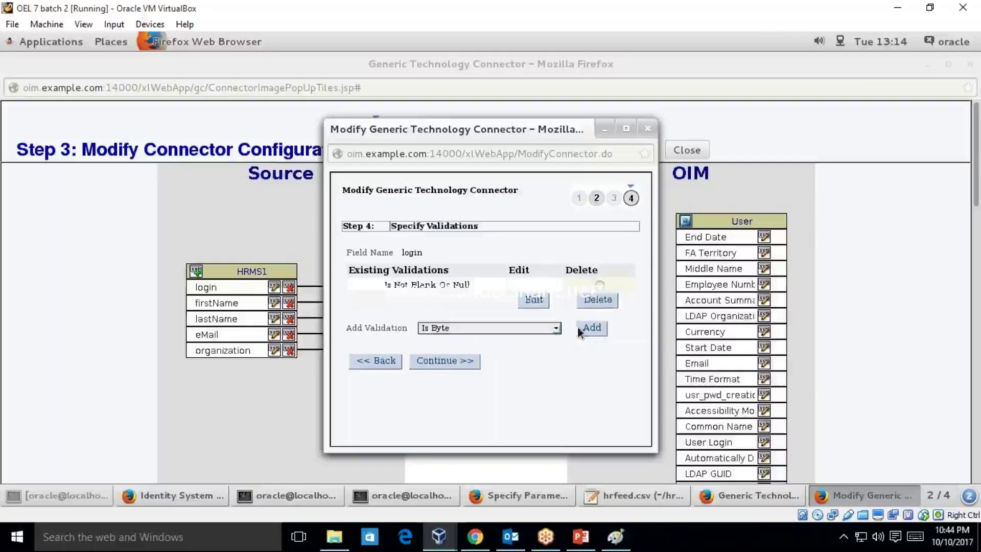
left_click(432, 361)
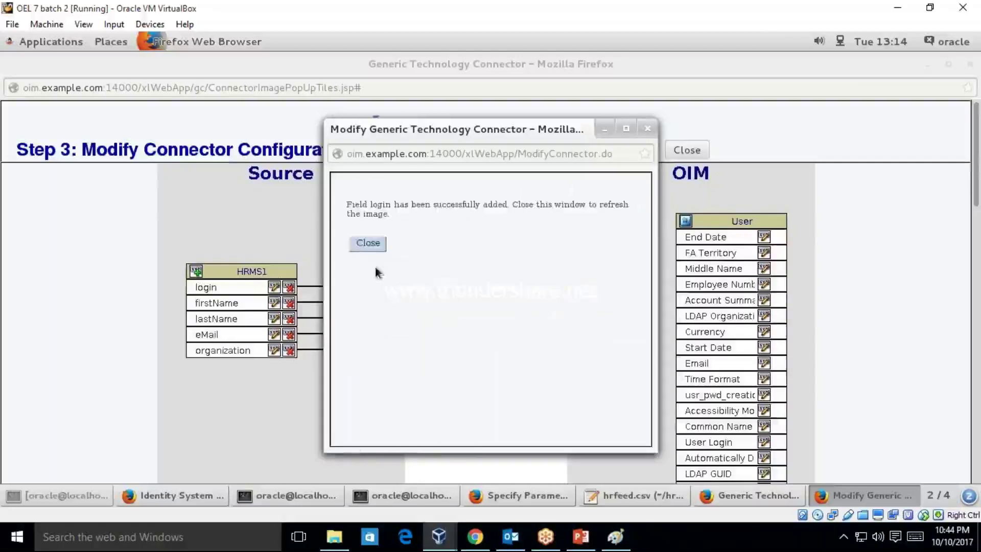
left_click(368, 244)
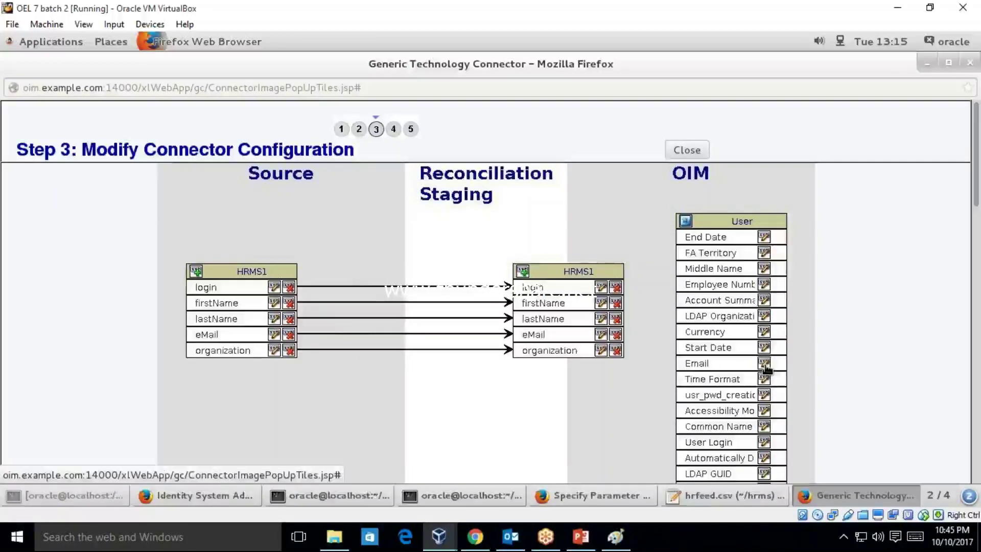
- Link Reconciliation Staging eMail to the OIM User Email attribute
left_click(764, 364)
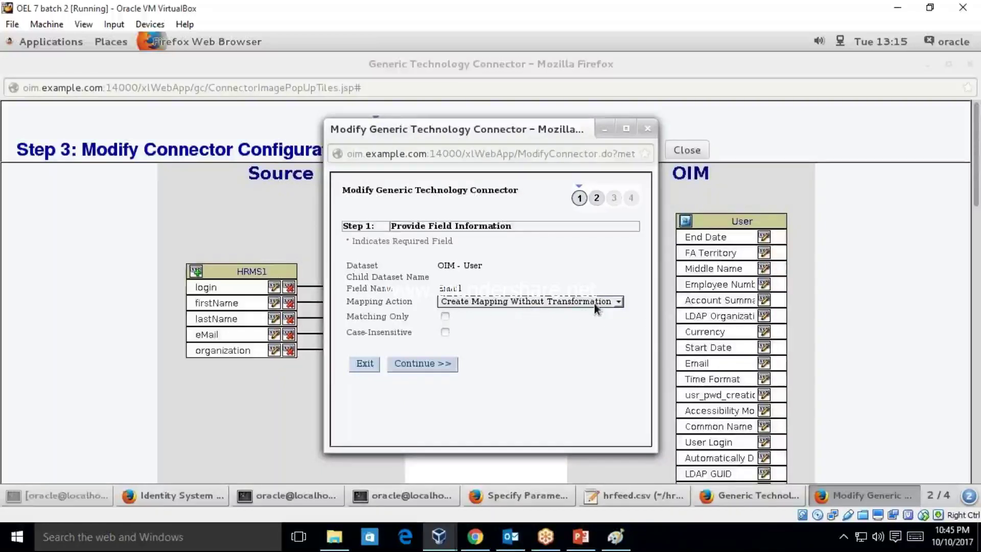
left_click(442, 364)
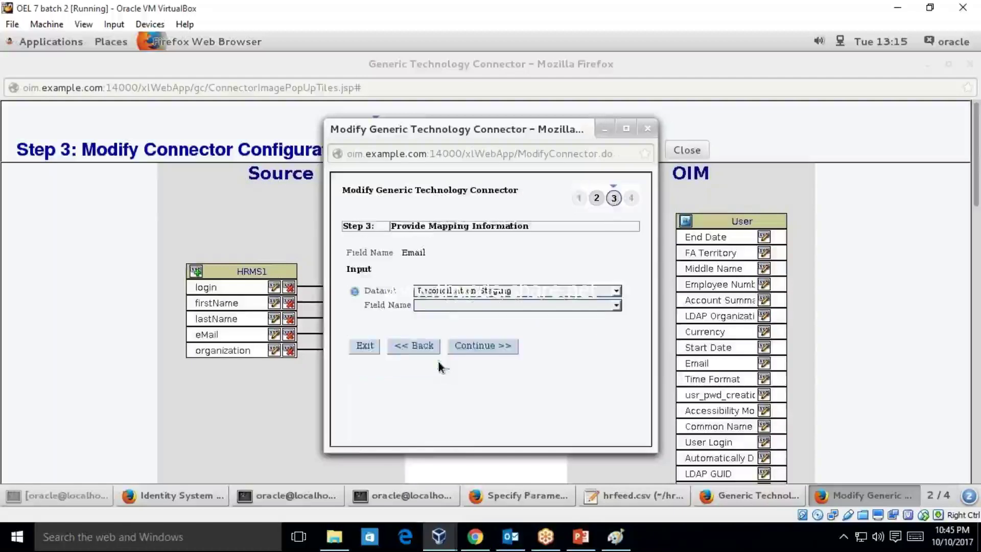
left_click(475, 305)
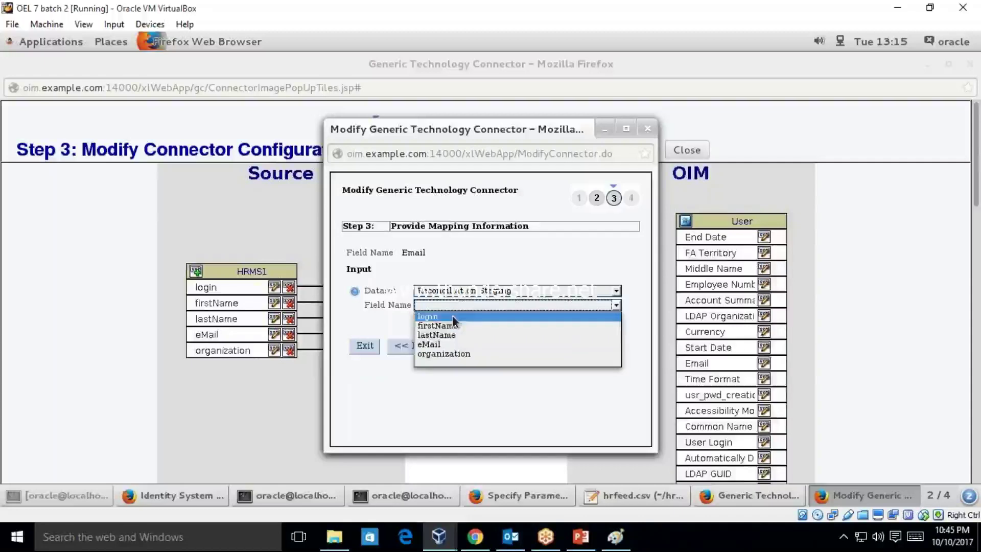
left_click(456, 345)
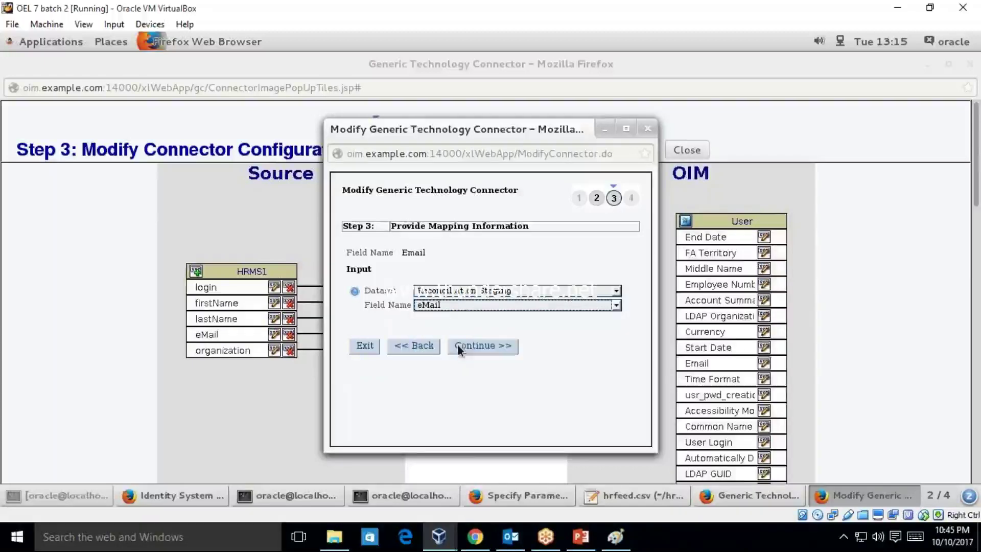
left_click(486, 352)
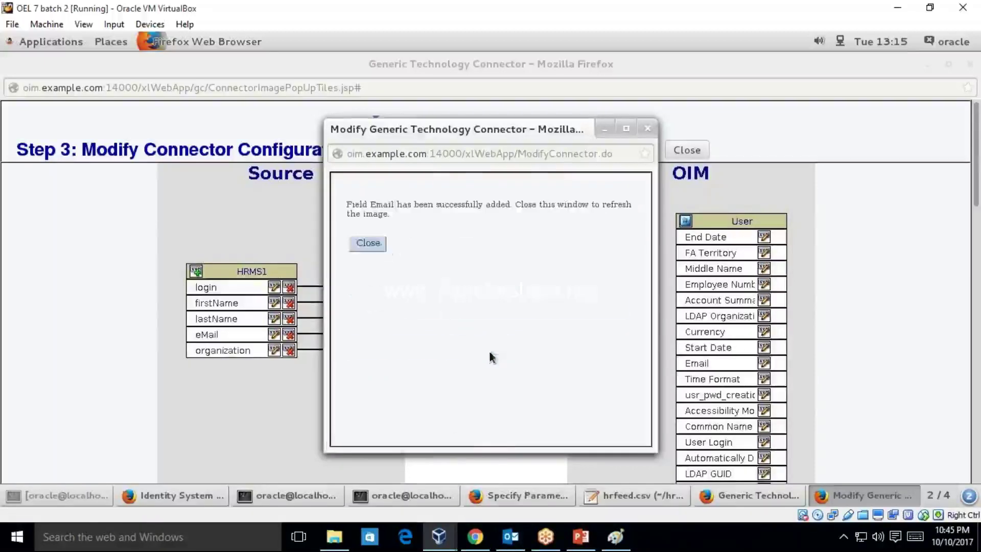
left_click(368, 243)
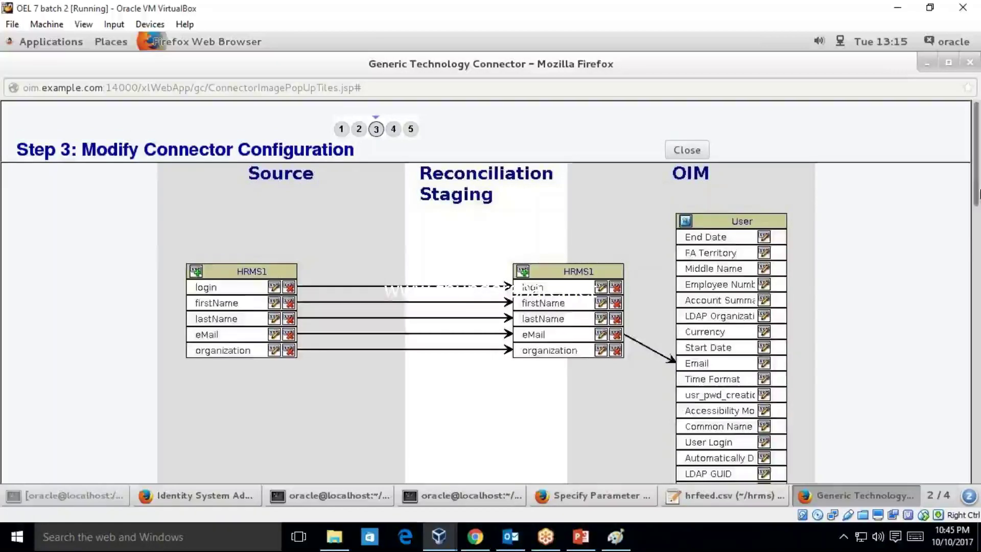
- Map staging login to OIM User Login with Matching Only ticked
left_click_drag(979, 194, 980, 228)
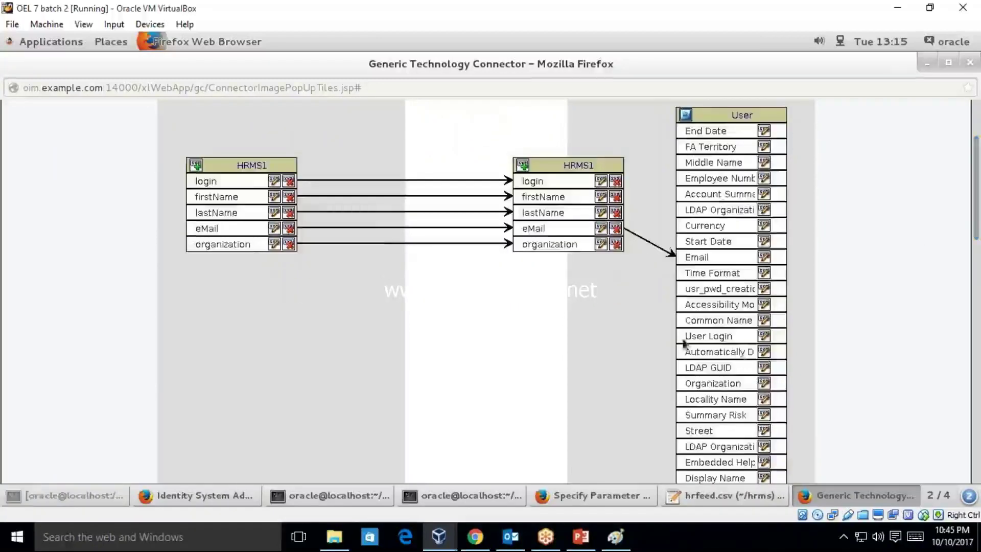
left_click(764, 336)
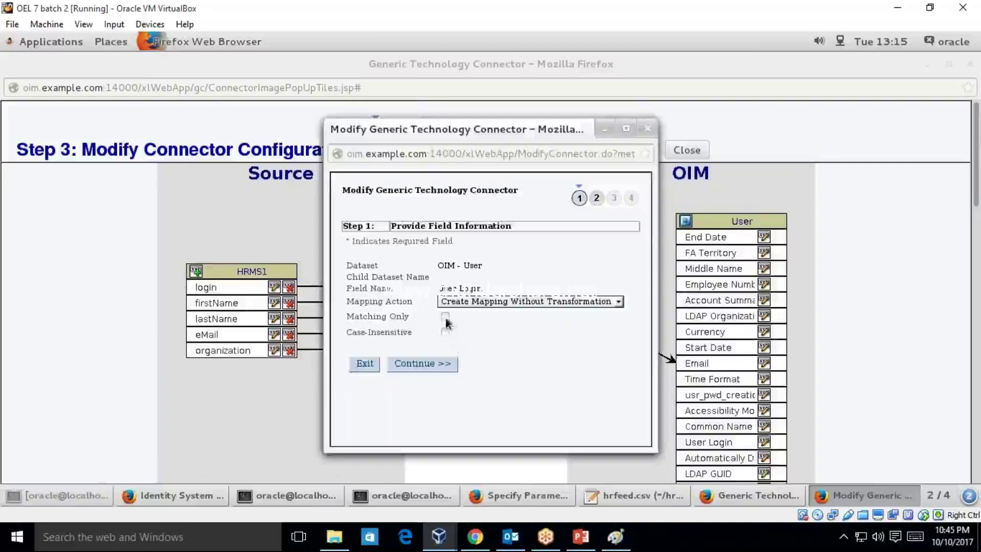
left_click(445, 317)
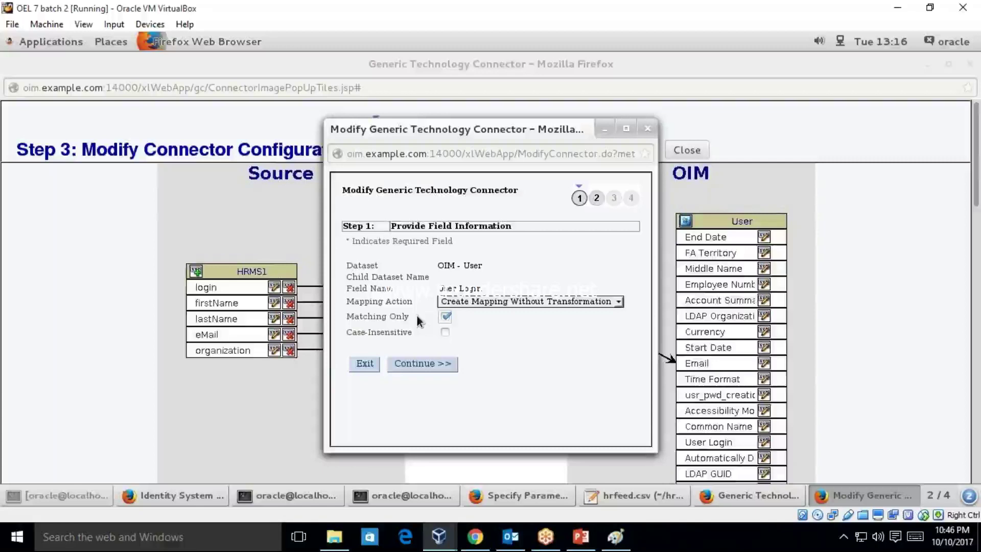
left_click(438, 364)
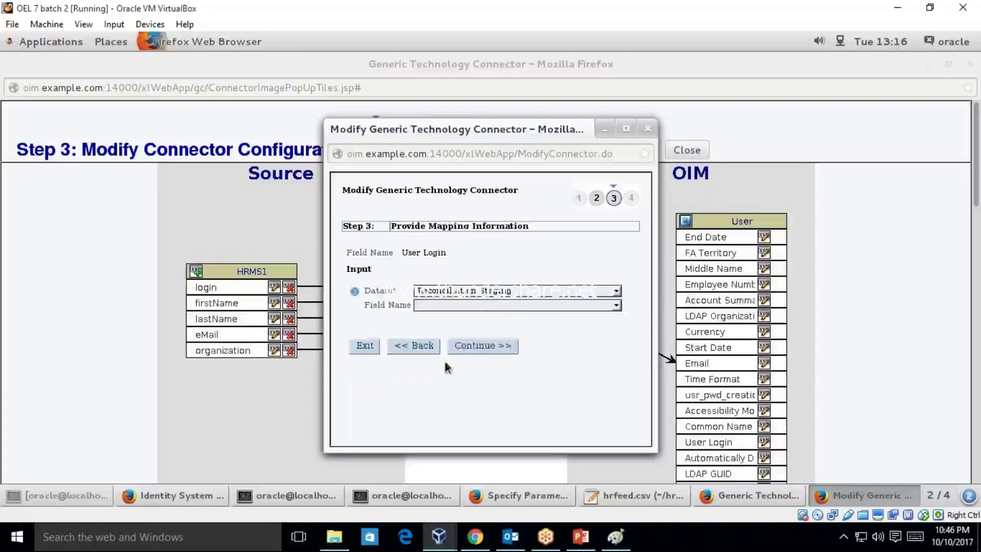
left_click(474, 307)
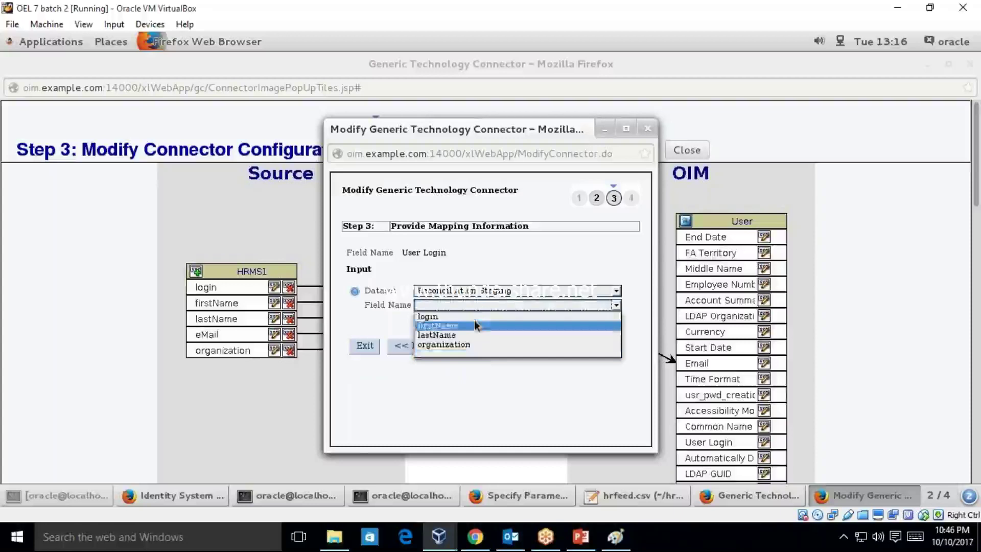
left_click(473, 313)
left_click(496, 346)
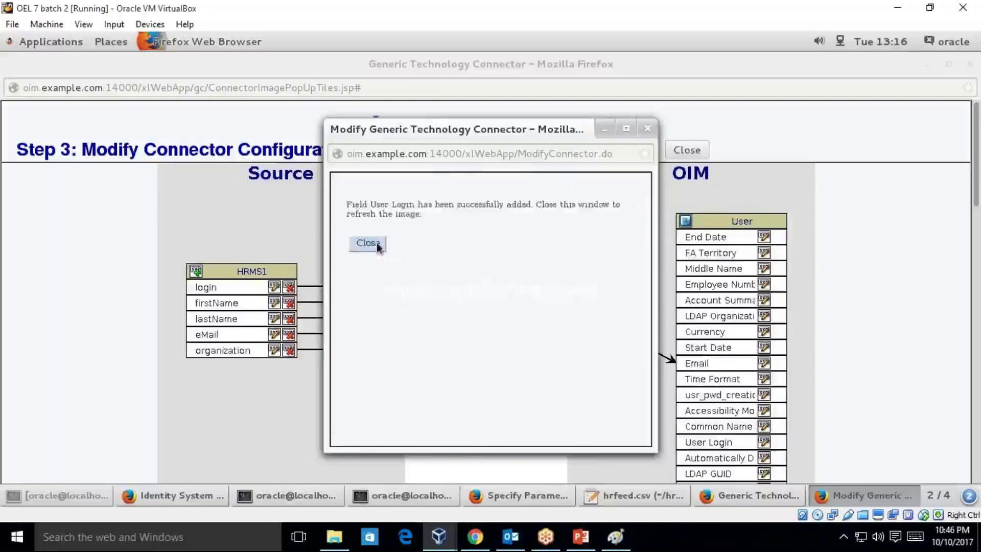
left_click(376, 243)
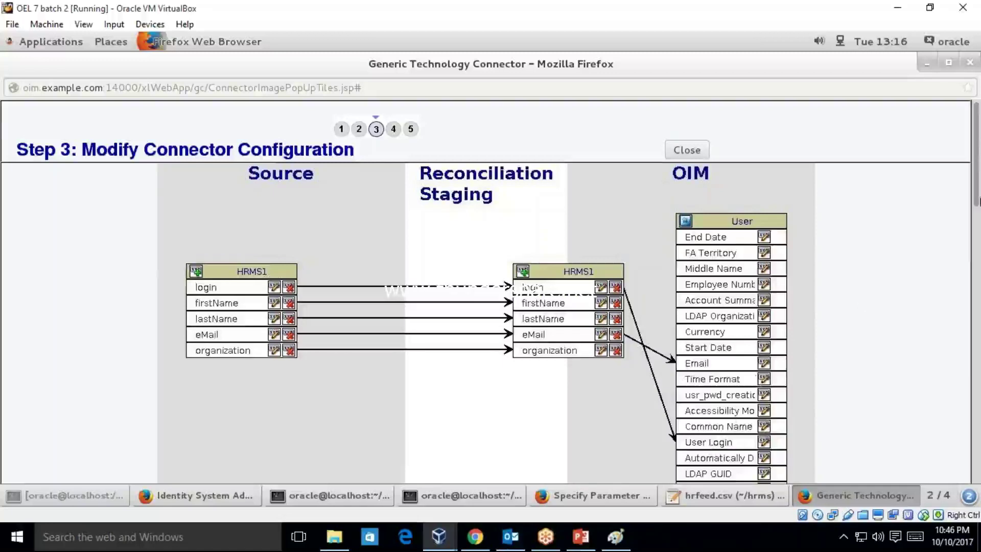
- Review the OIM Display Name mapping actions, then cancel without changes
scroll(979, 200, "down", 7)
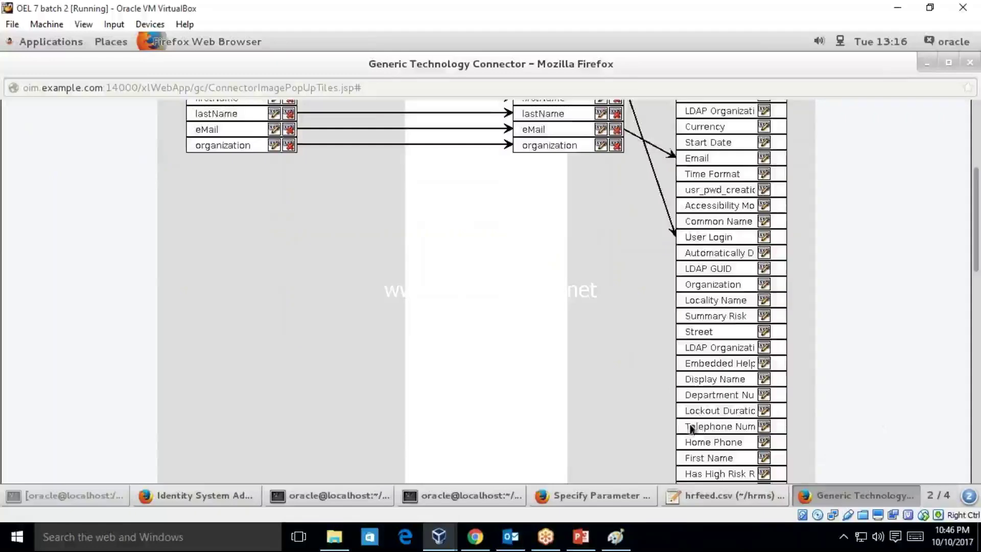
left_click(764, 385)
left_click(522, 303)
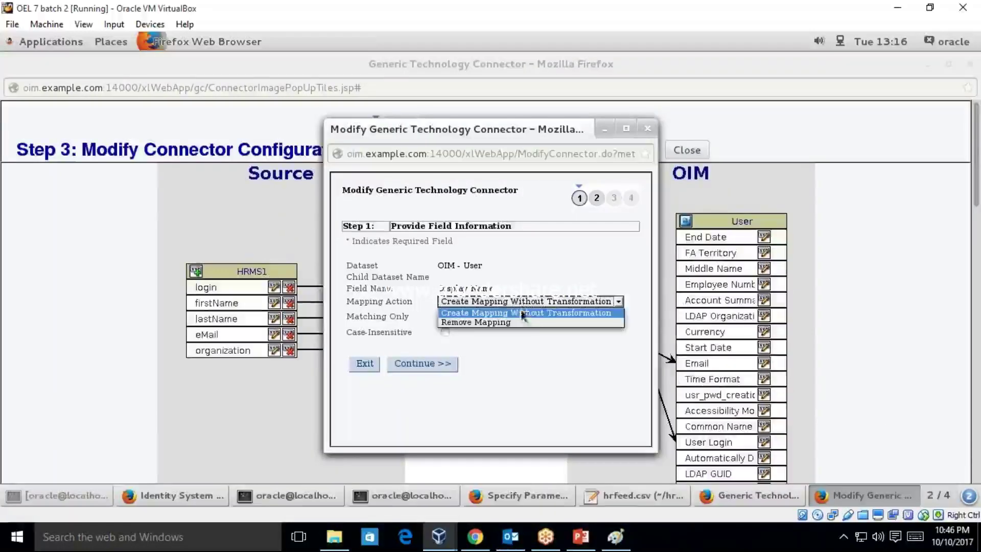
left_click(540, 303)
left_click(541, 301)
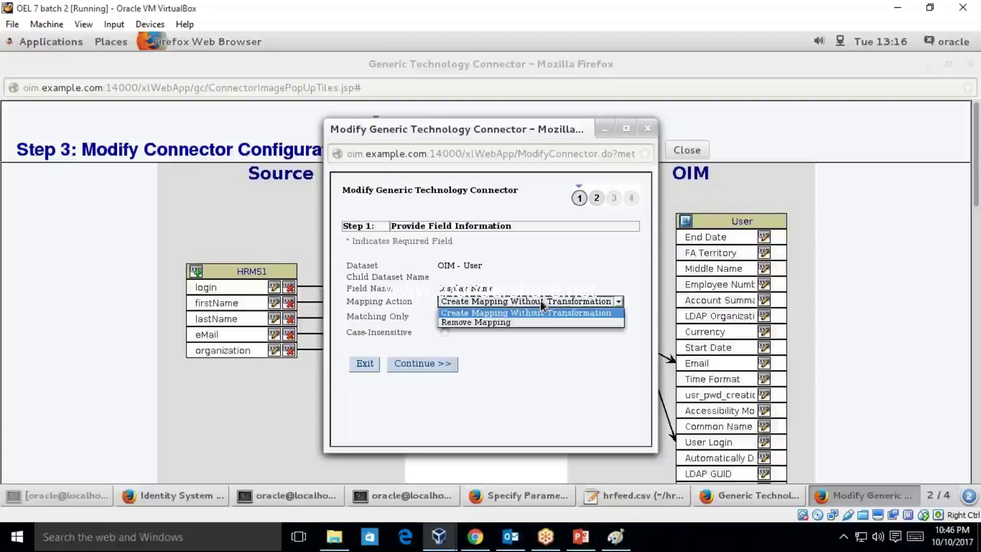
left_click(541, 300)
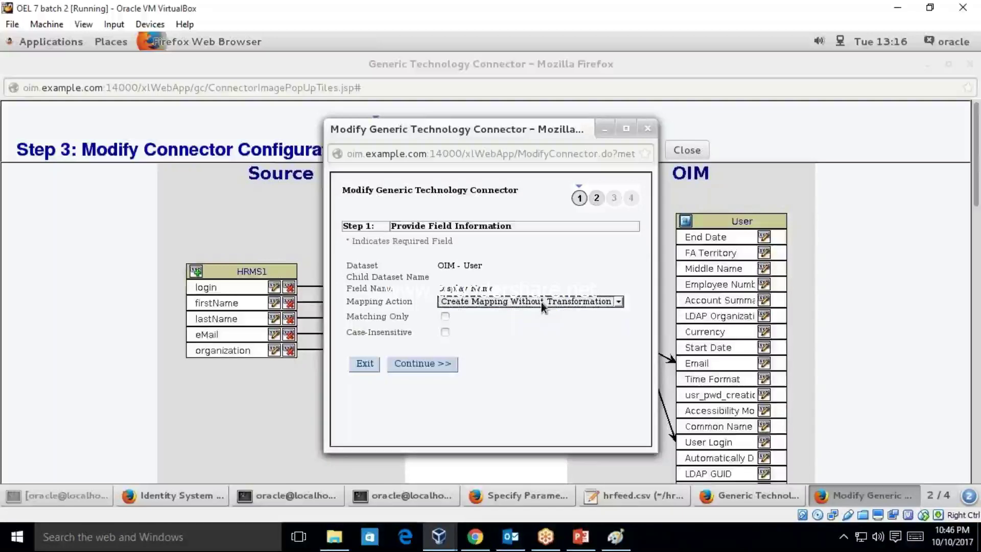
left_click(373, 366)
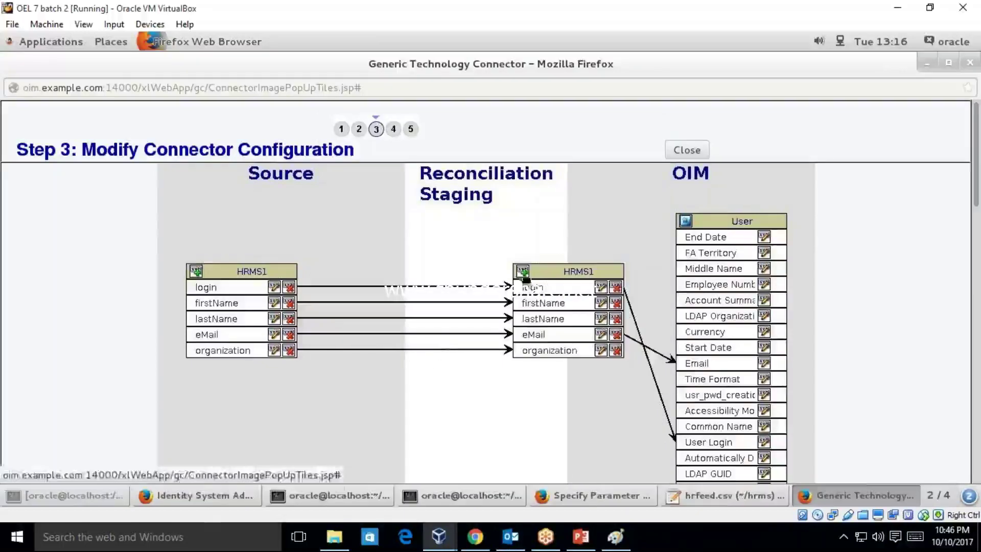
- Add a staging HRMS1 field named Display Name using Create Mapping With Concatenation
left_click(523, 273)
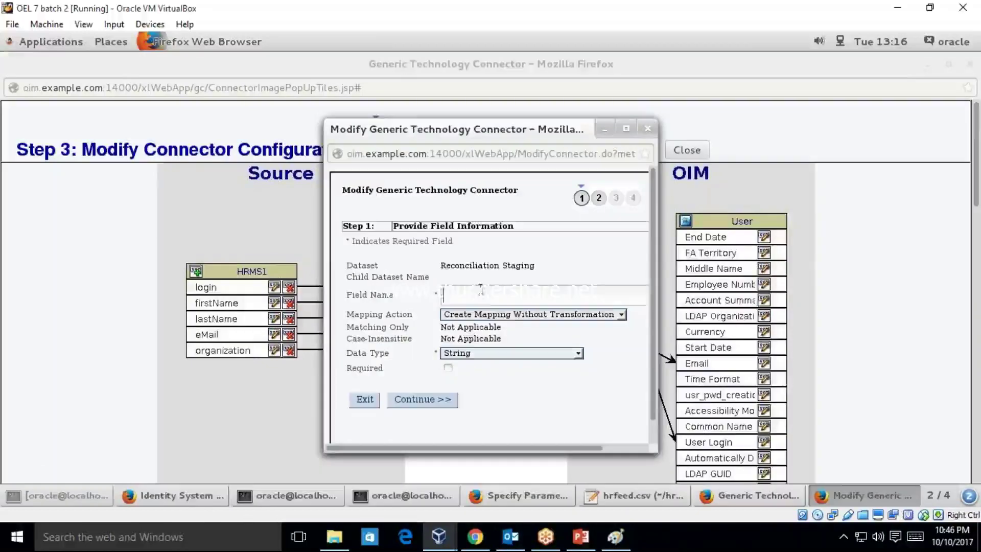
type("Dis")
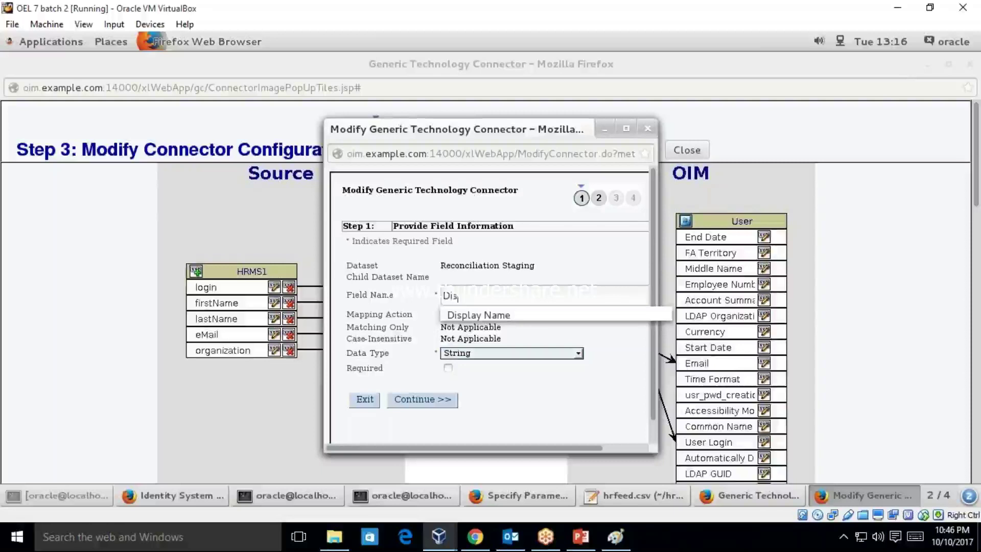
left_click(467, 314)
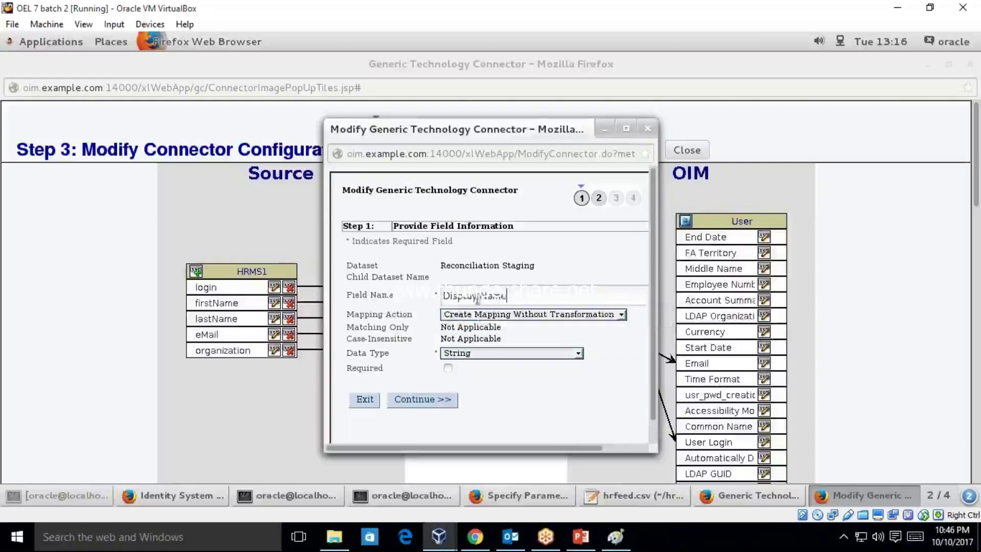
left_click(481, 314)
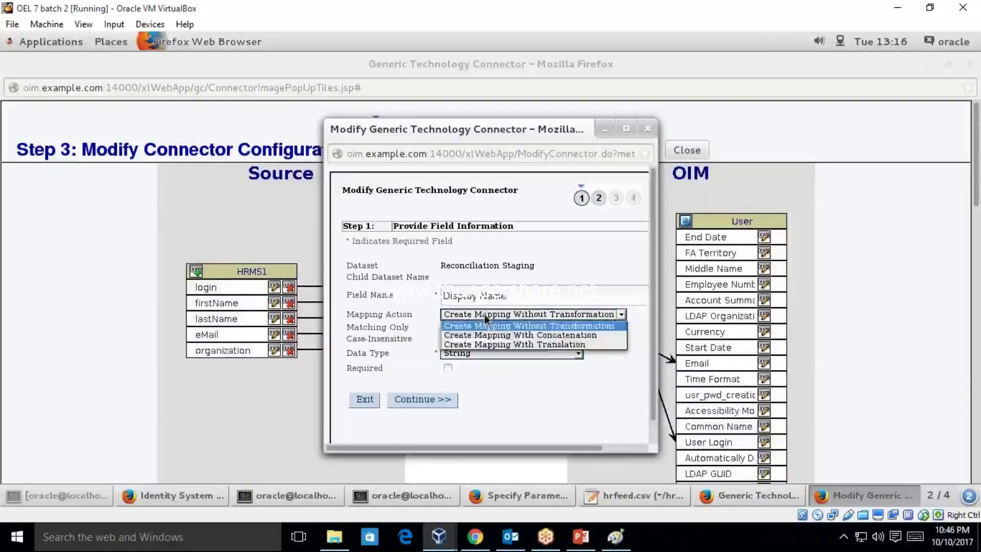
left_click(484, 335)
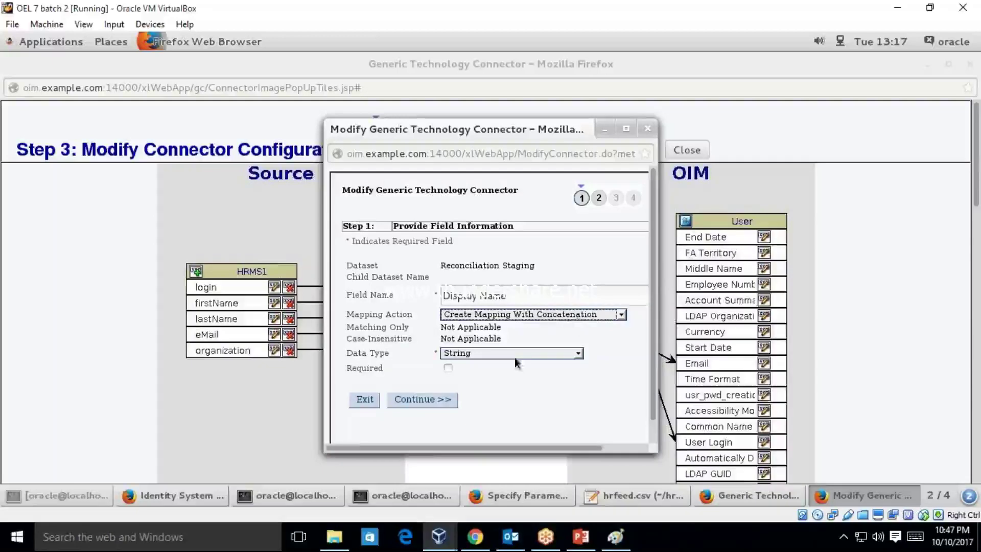
left_click(439, 400)
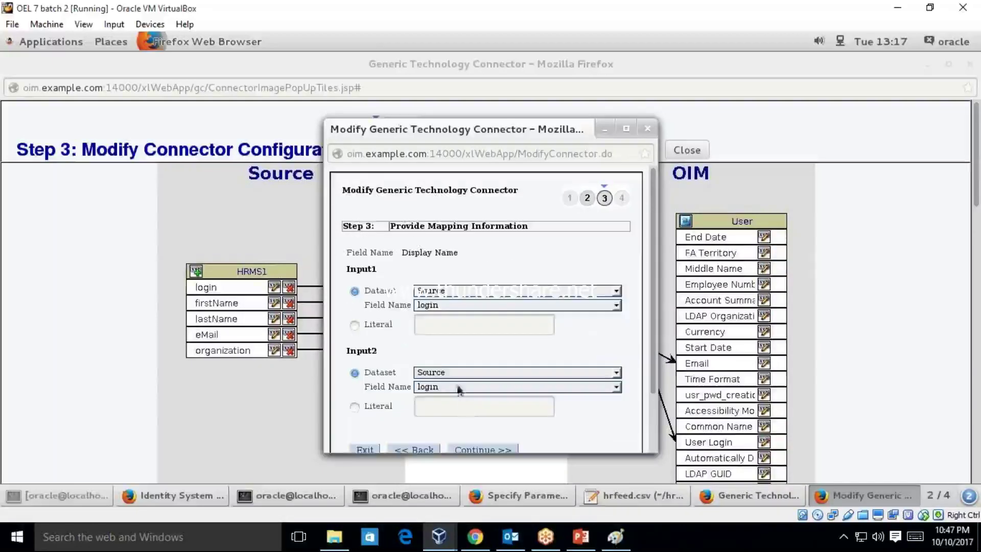
- Set the concatenation inputs to firstName and lastName and save the field
left_click_drag(346, 269, 375, 270)
left_click(449, 306)
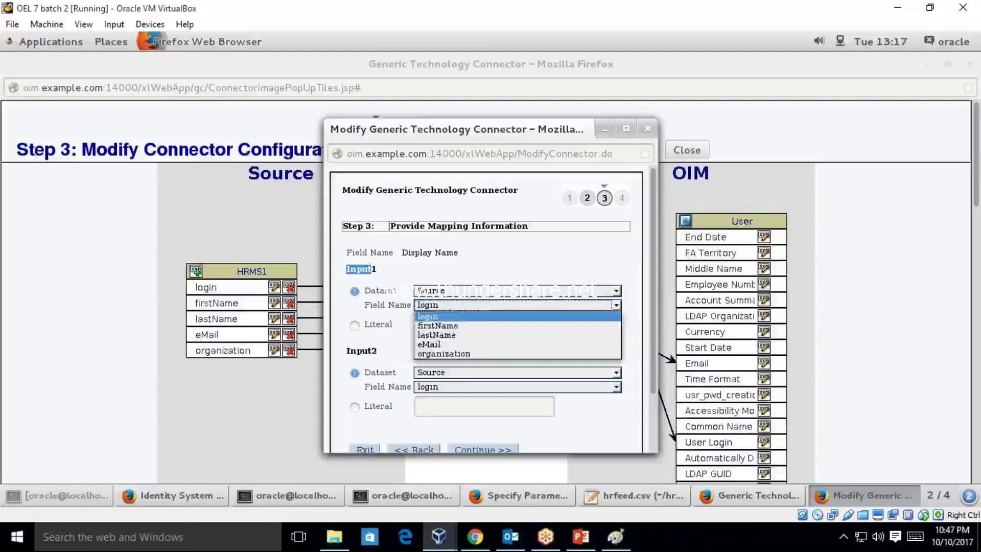
left_click(440, 326)
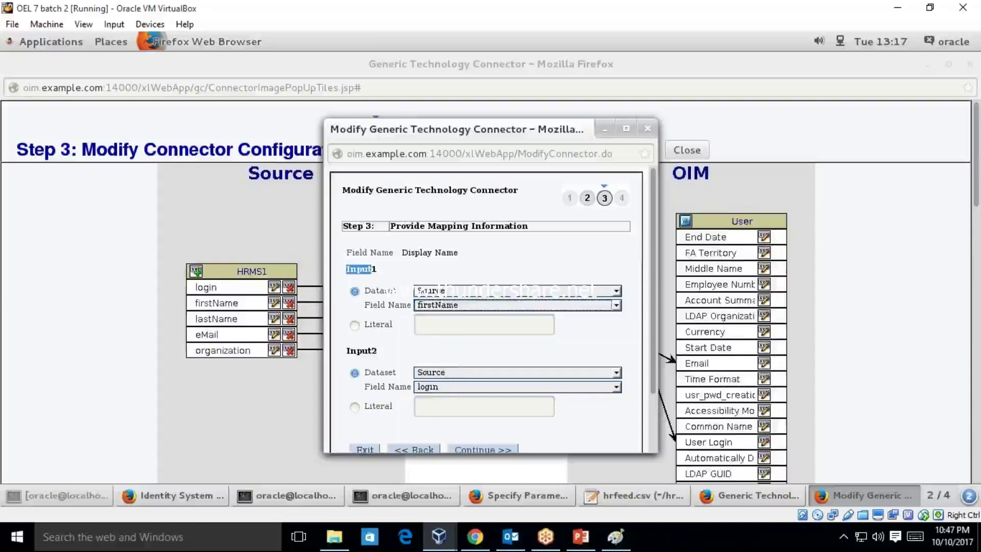
left_click(451, 388)
left_click(445, 417)
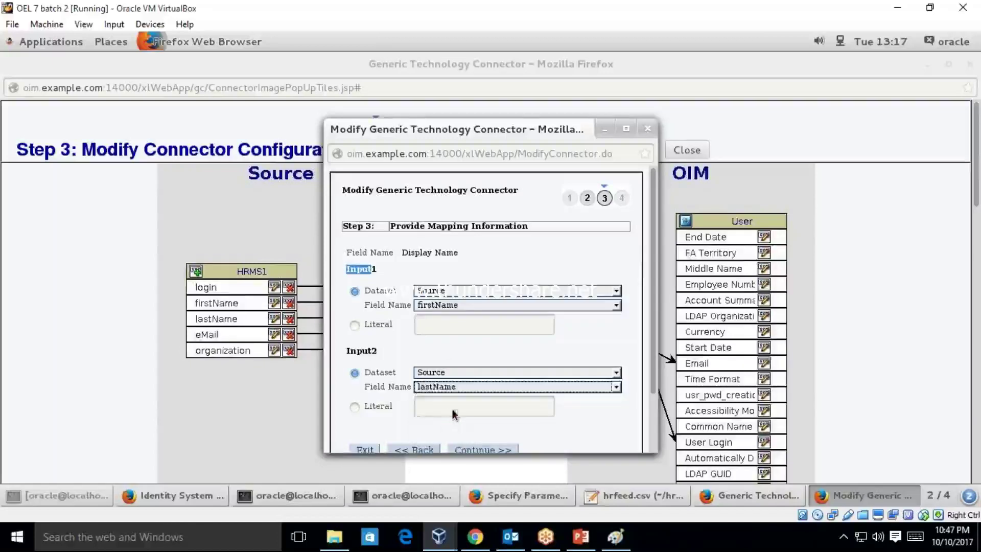
left_click(487, 448)
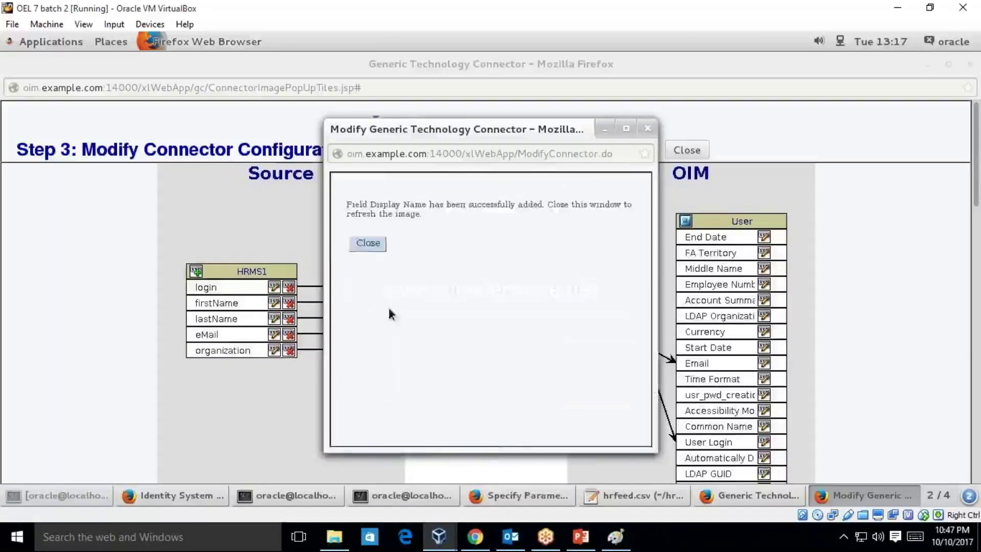
left_click(368, 244)
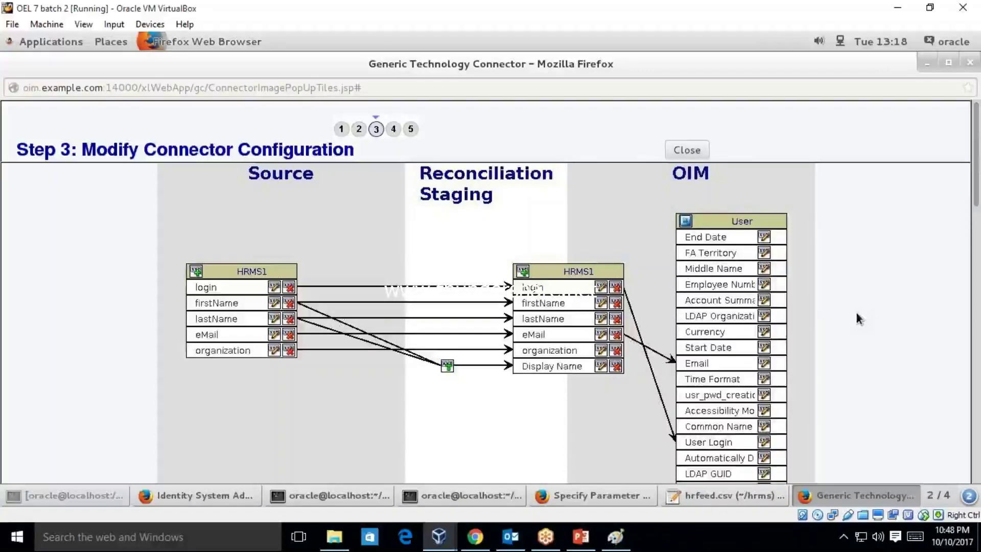
- Map staging Display Name to the OIM User Display Name attribute
scroll(978, 189, "down", 1)
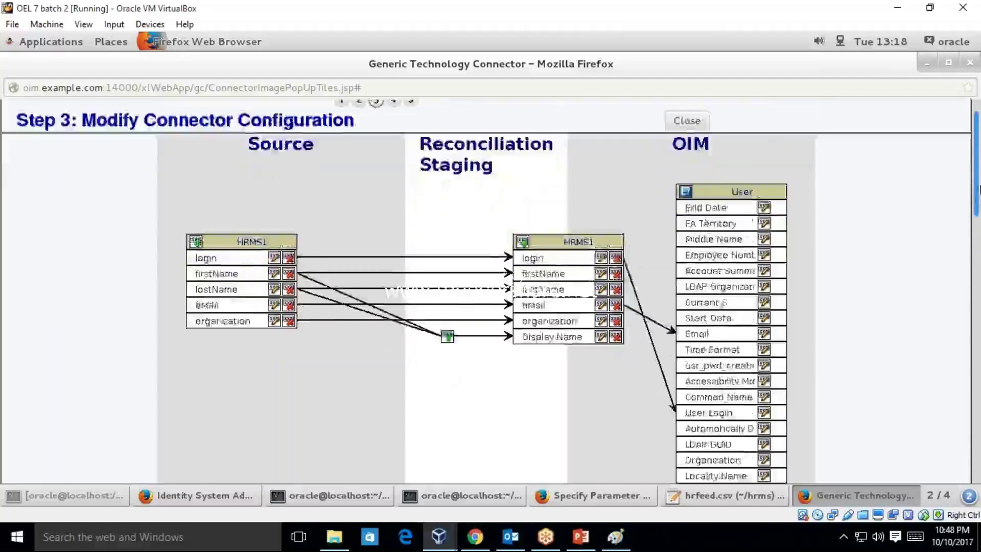
left_click_drag(979, 189, 980, 217)
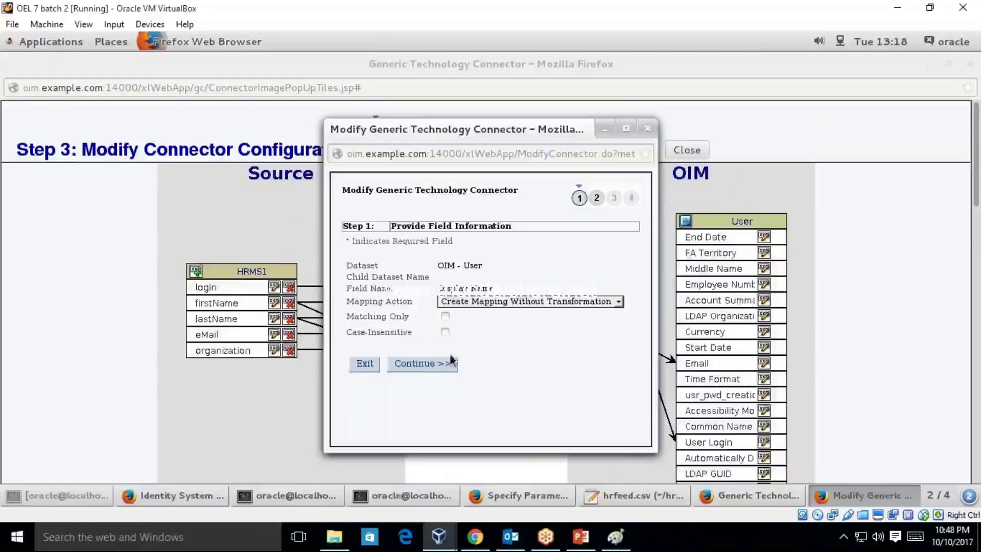
left_click(438, 366)
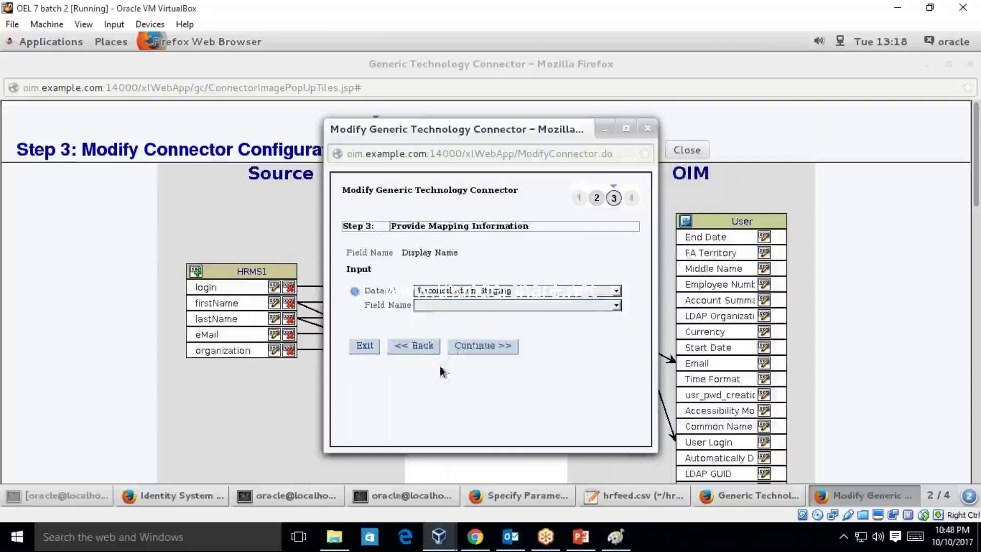
left_click(491, 304)
left_click(483, 345)
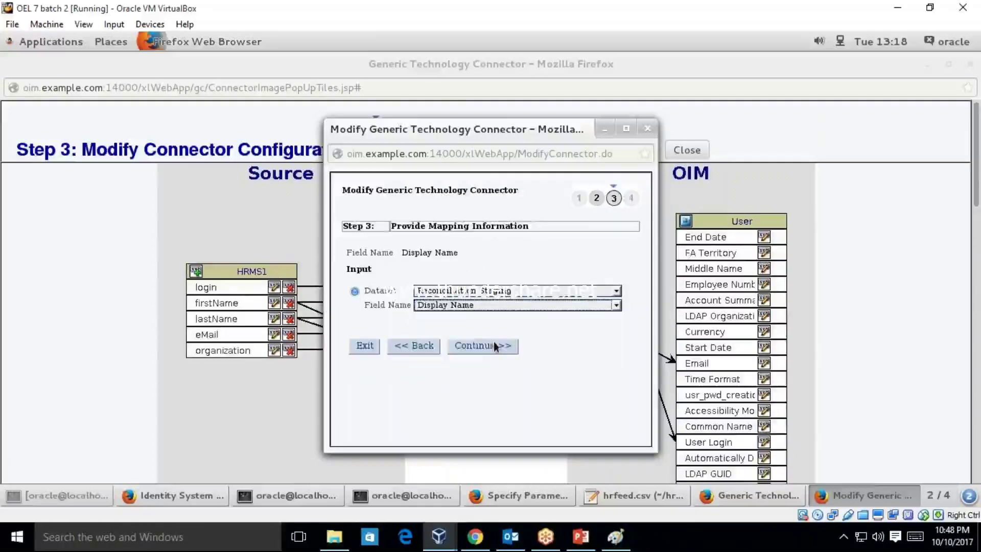
left_click(504, 349)
left_click(368, 243)
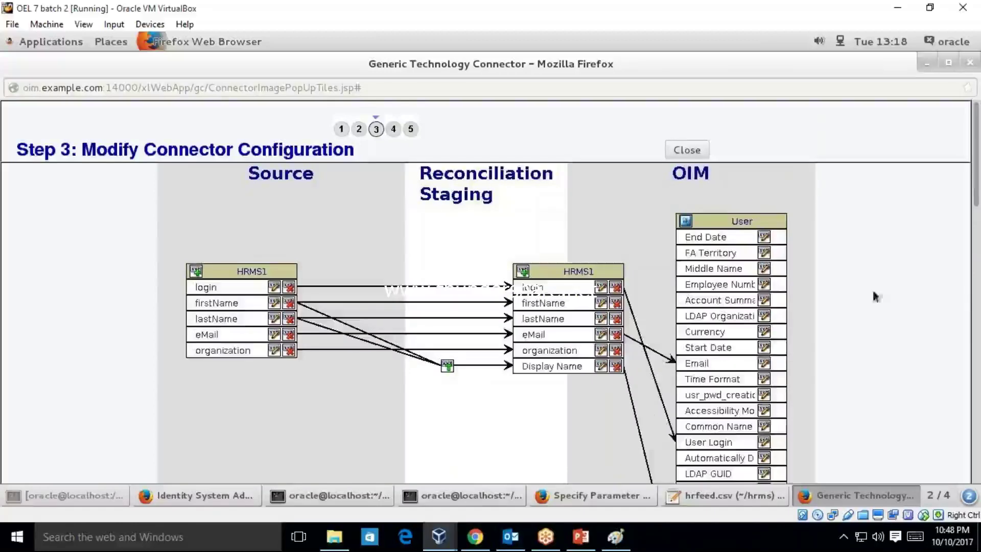
- Map staging organization to the OIM User Organization attribute
scroll(766, 347, "down", 5)
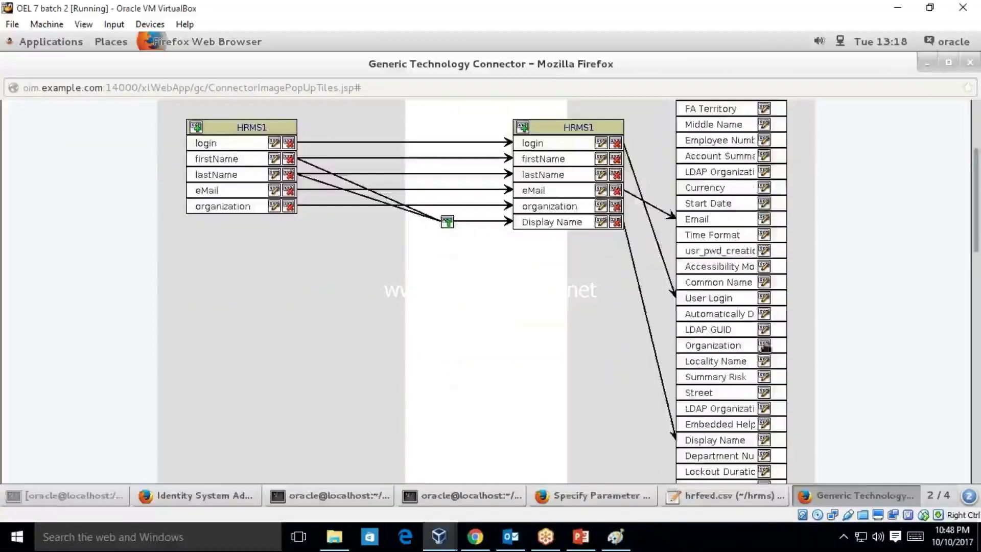
left_click(765, 345)
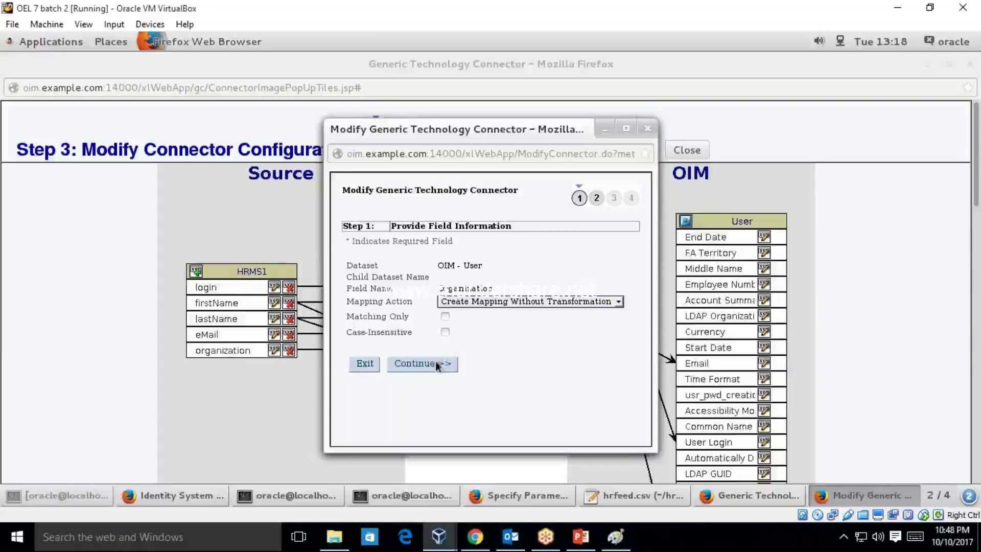
left_click(418, 364)
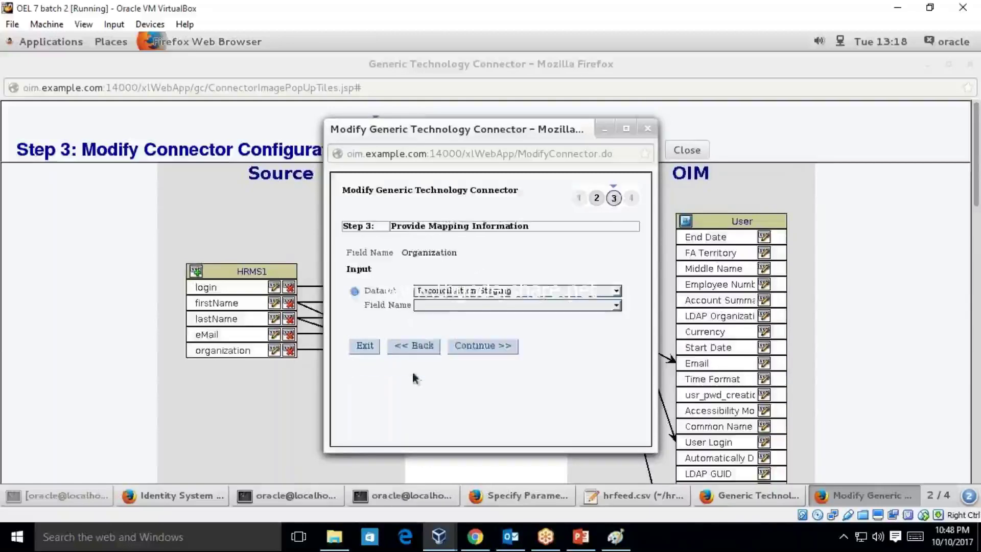
left_click(495, 306)
left_click(471, 343)
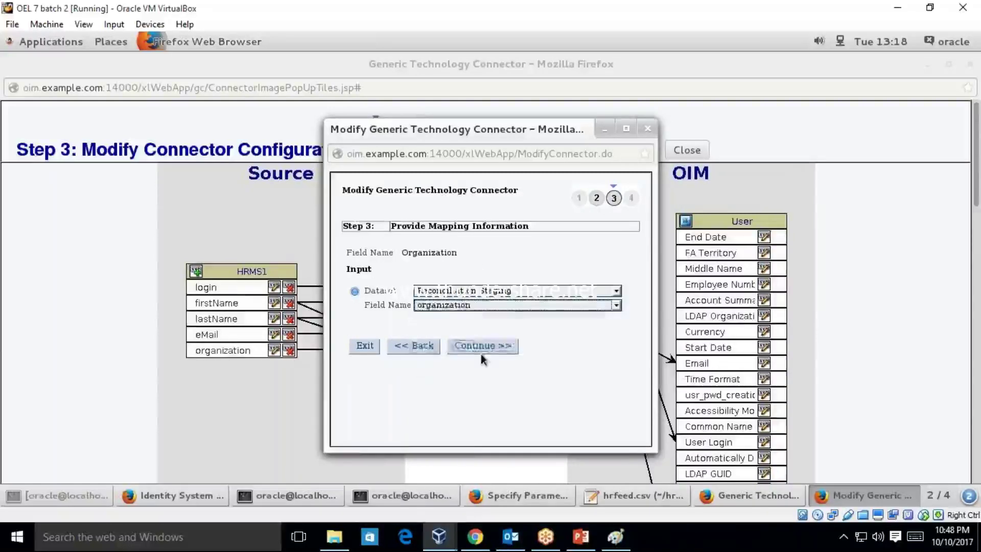
left_click(481, 352)
left_click(366, 241)
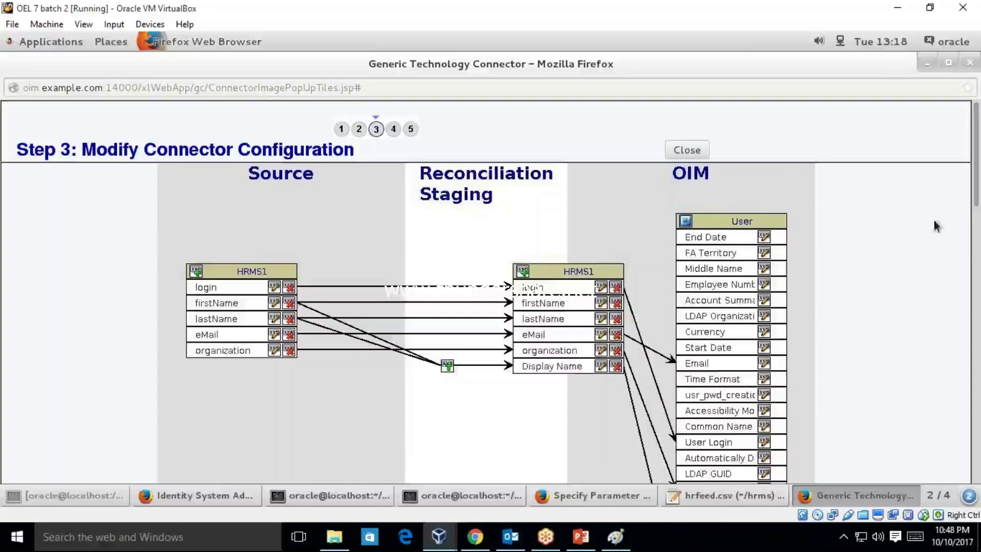
- Map staging firstName to the OIM User First Name attribute
left_click_drag(977, 190, 978, 267)
left_click(764, 391)
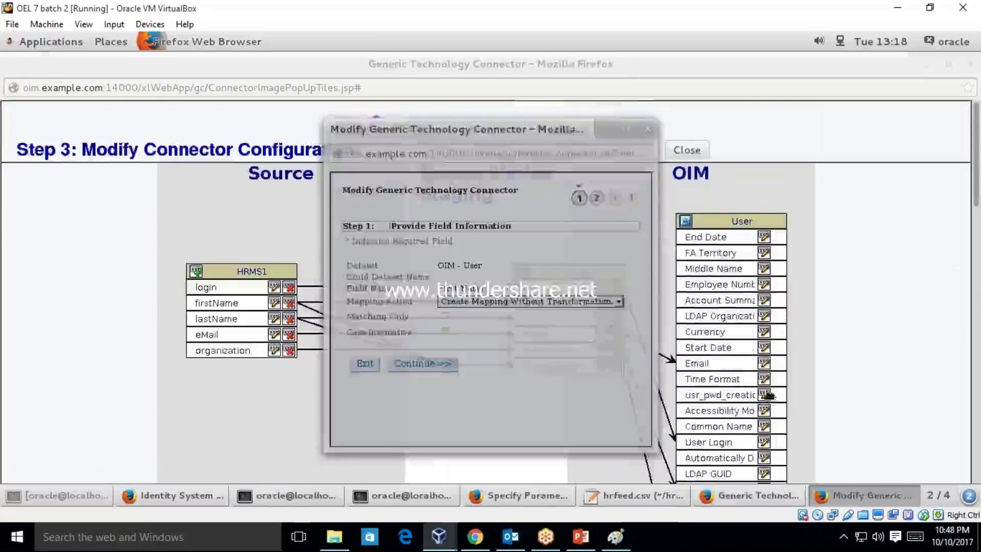
left_click(439, 364)
left_click(493, 305)
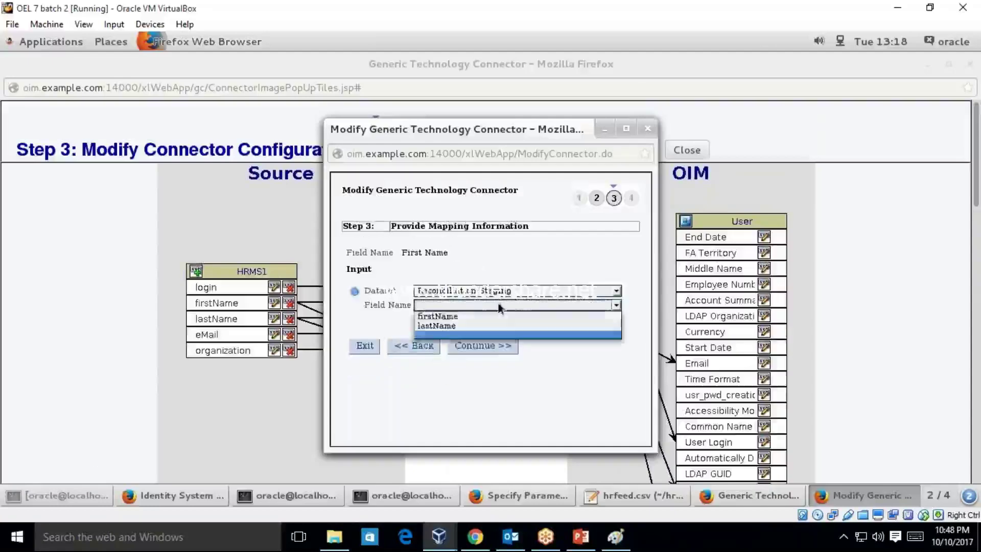
left_click(494, 317)
left_click(461, 345)
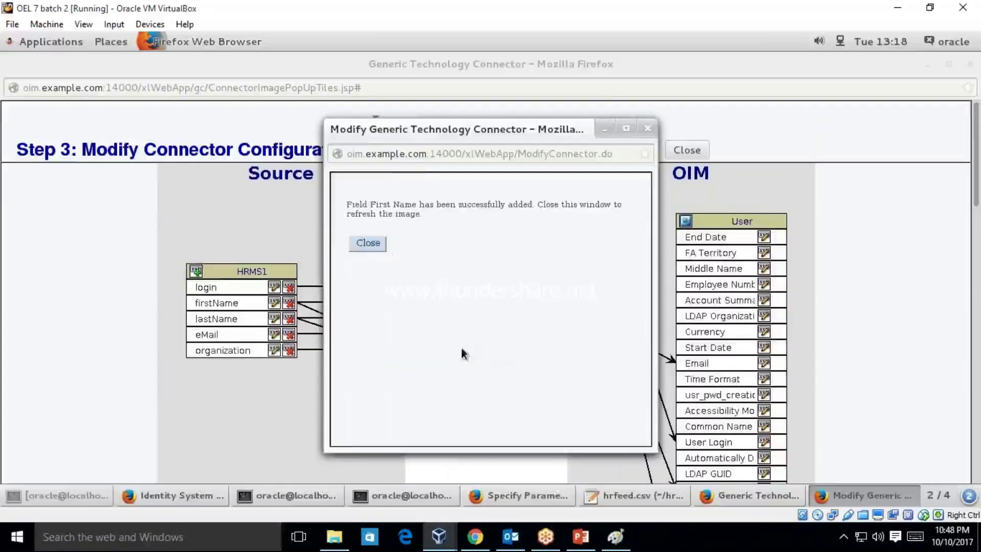
left_click(368, 243)
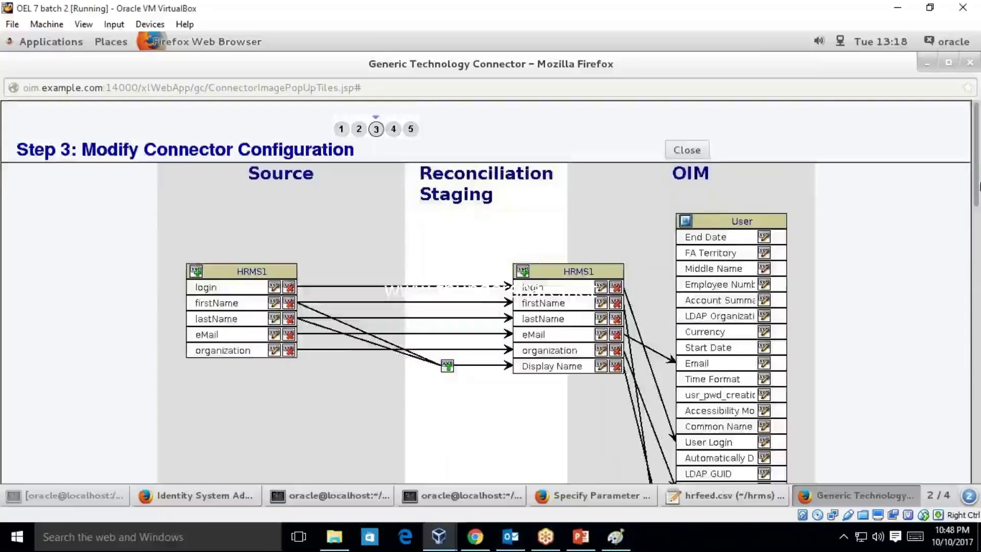
- Map staging lastName to the OIM User Last Name attribute
scroll(979, 207, "down", 3)
scroll(978, 207, "down", 9)
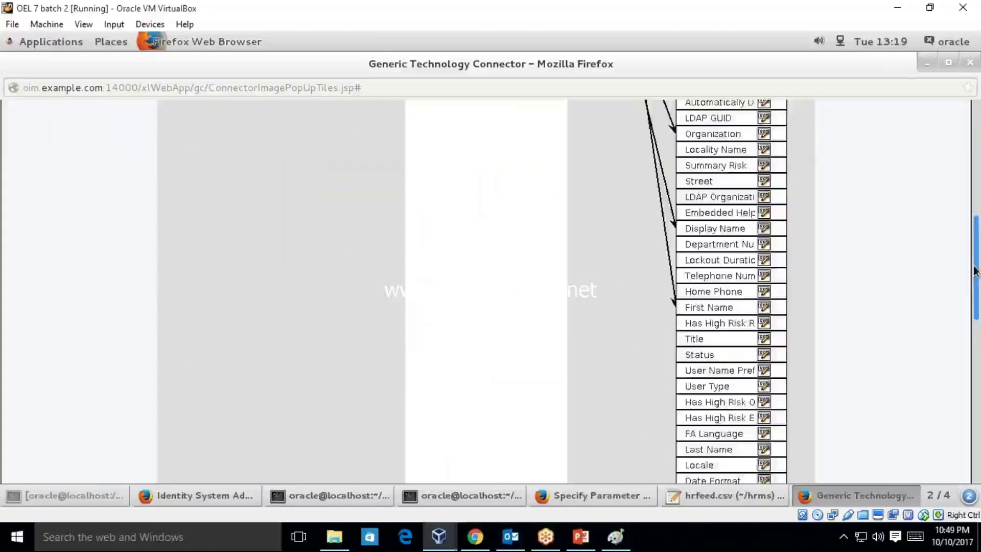
scroll(976, 280, "down", 1)
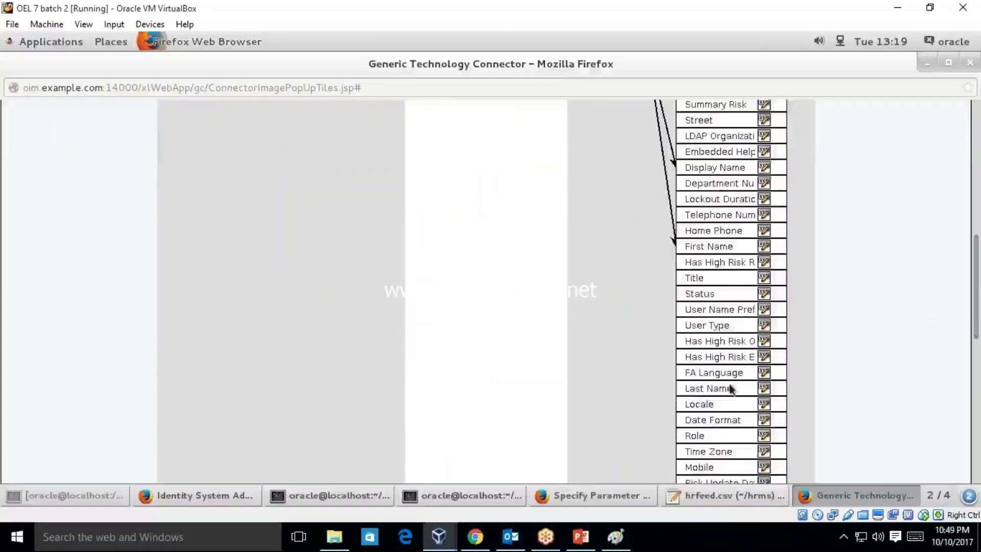
left_click(764, 387)
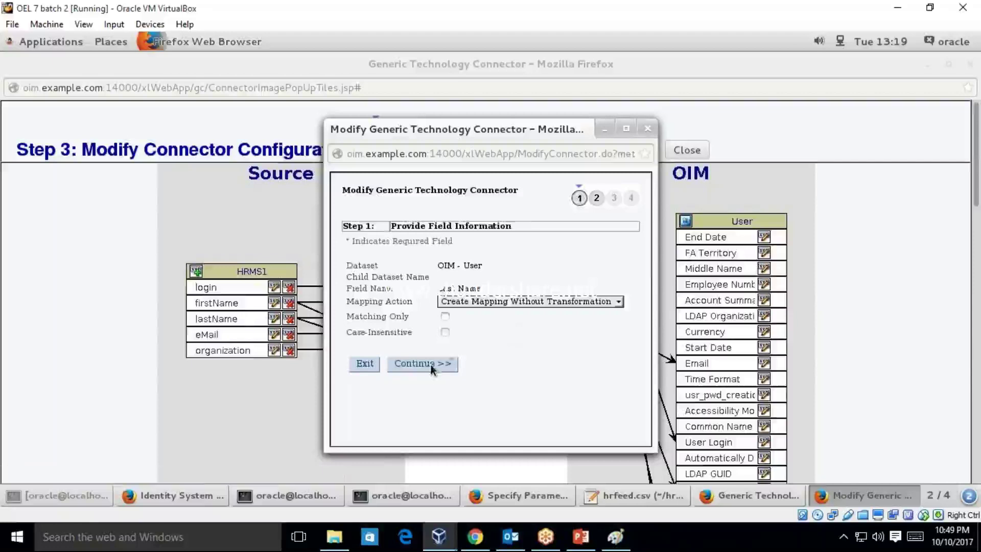
left_click(430, 364)
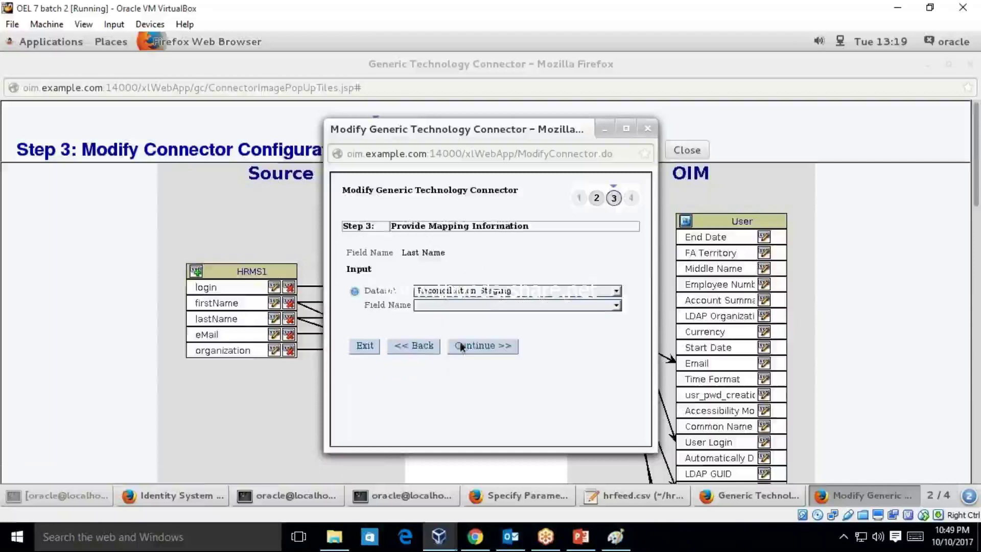
left_click(486, 305)
left_click(481, 316)
left_click(493, 351)
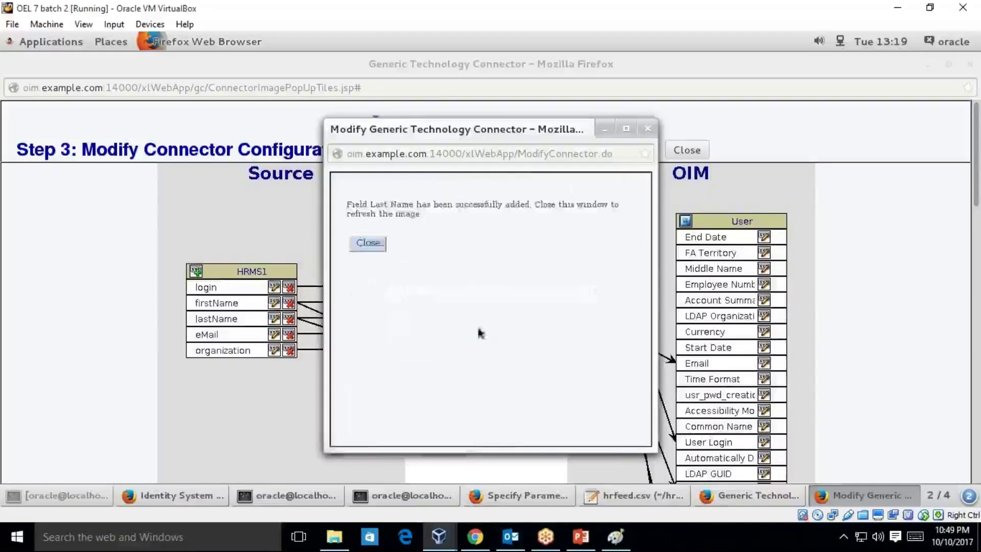
left_click(369, 245)
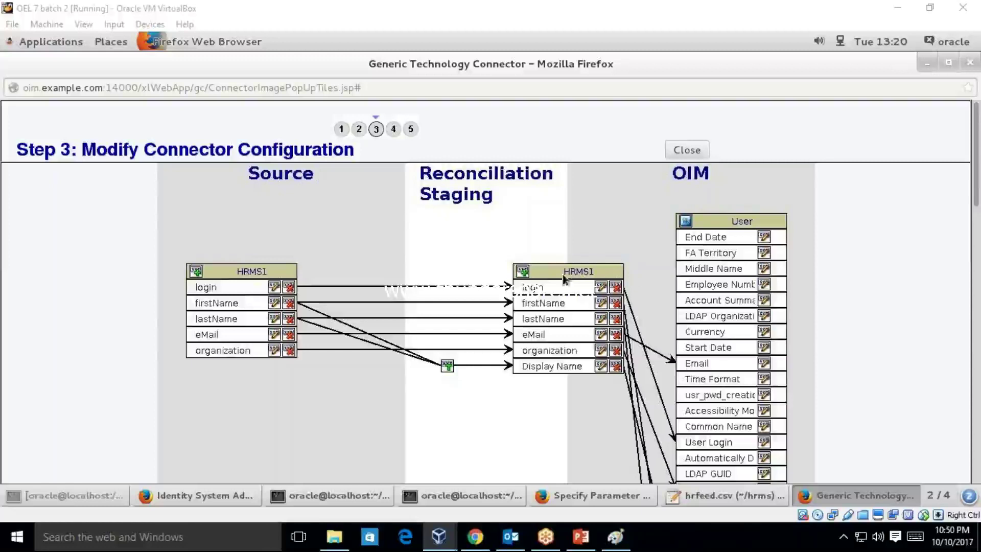
- Start a new staging HRMS1 field named employeeType
left_click(524, 272)
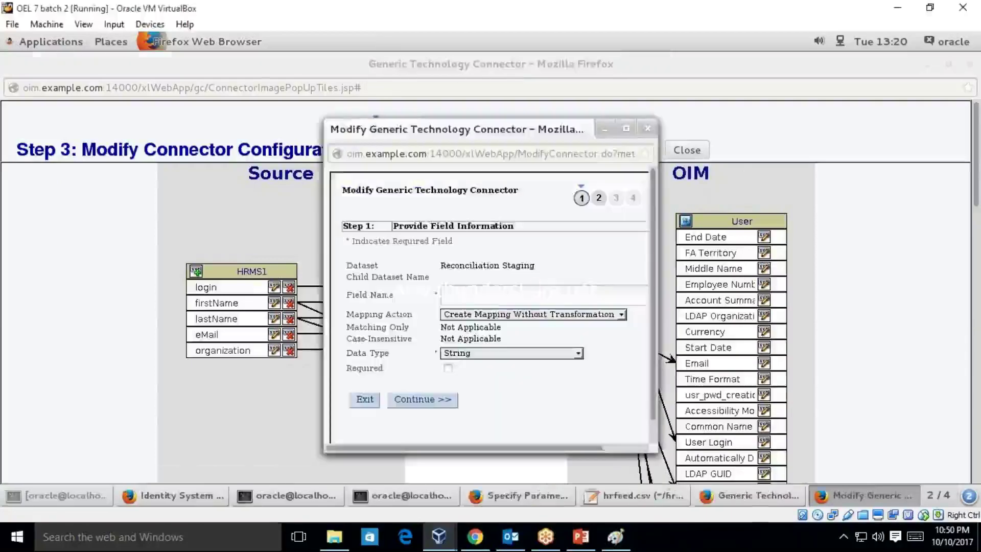
left_click(497, 287)
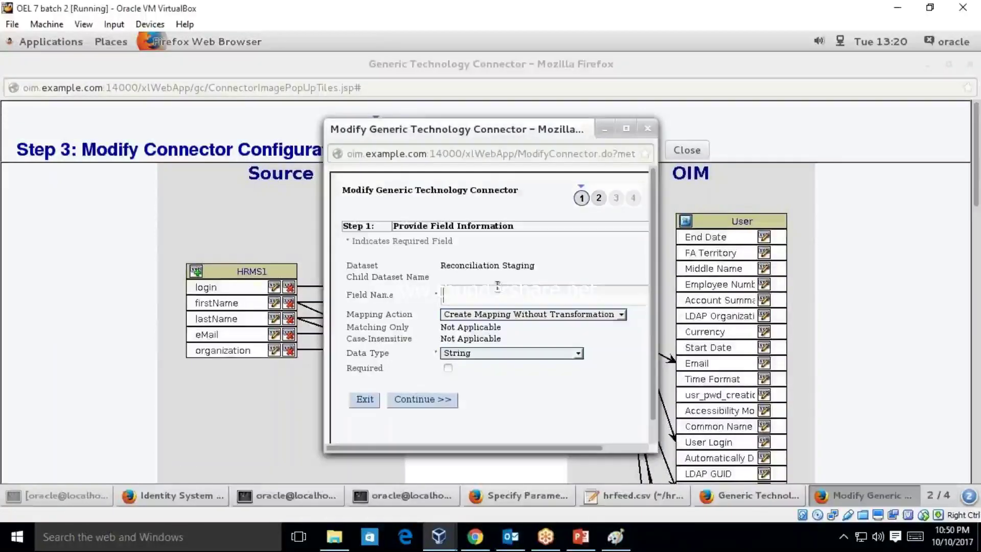
type("em")
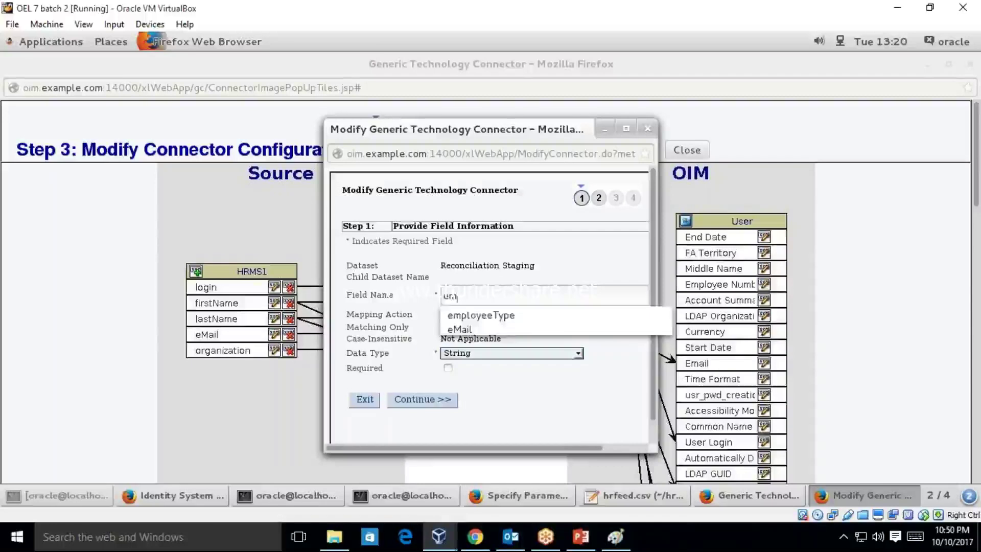
key("Down")
key("Return")
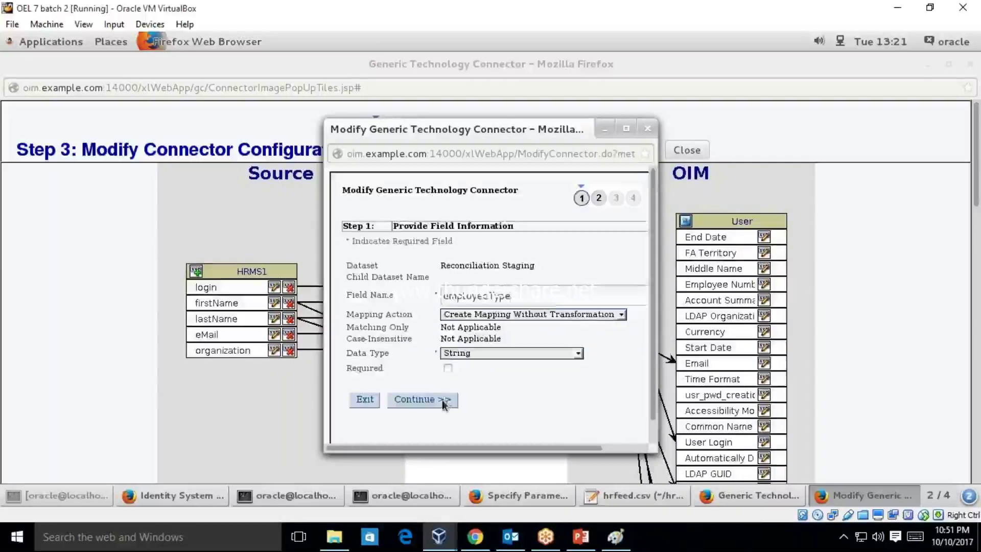
left_click(445, 400)
- Feed employeeType with the Literal value Full-Time and save it
left_click(354, 324)
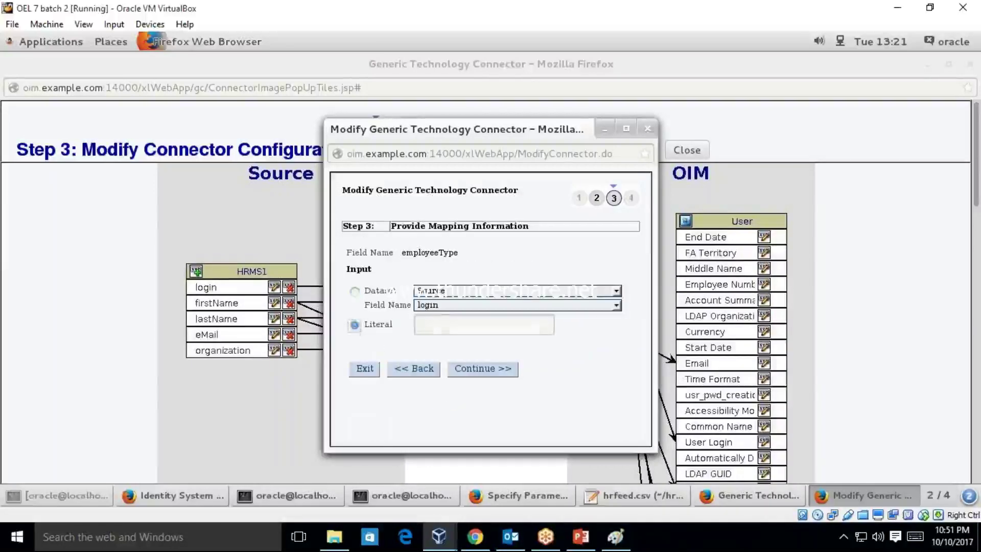
left_click(446, 325)
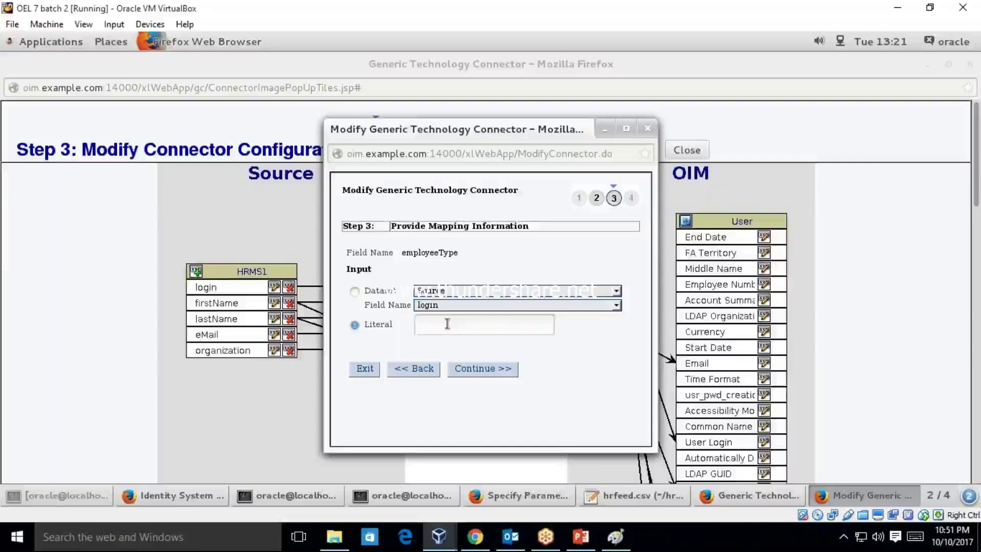
type("Full")
key("Down")
key("Return")
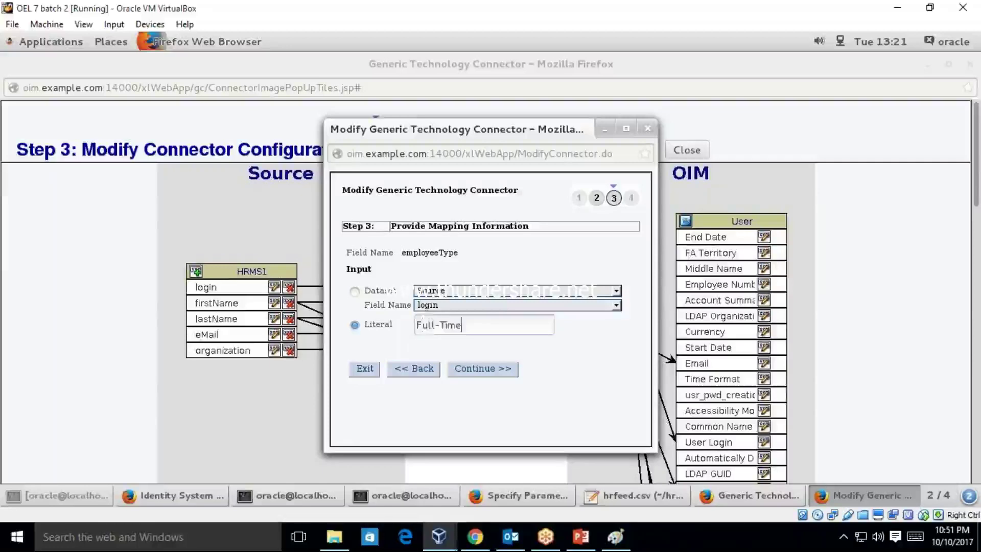
left_click(493, 367)
left_click(368, 244)
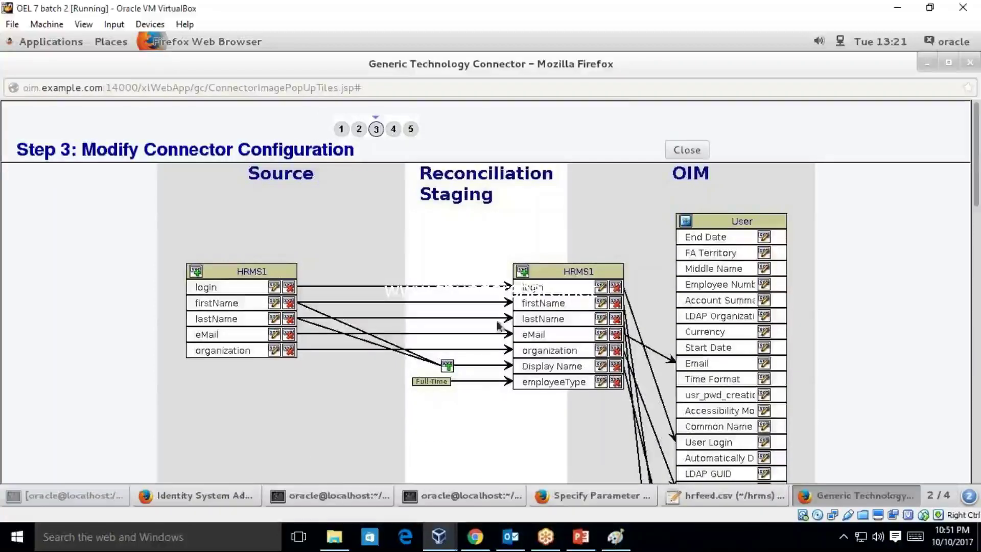
- Add staging HRMS1 field userType fed by the Literal value End-User
left_click(522, 270)
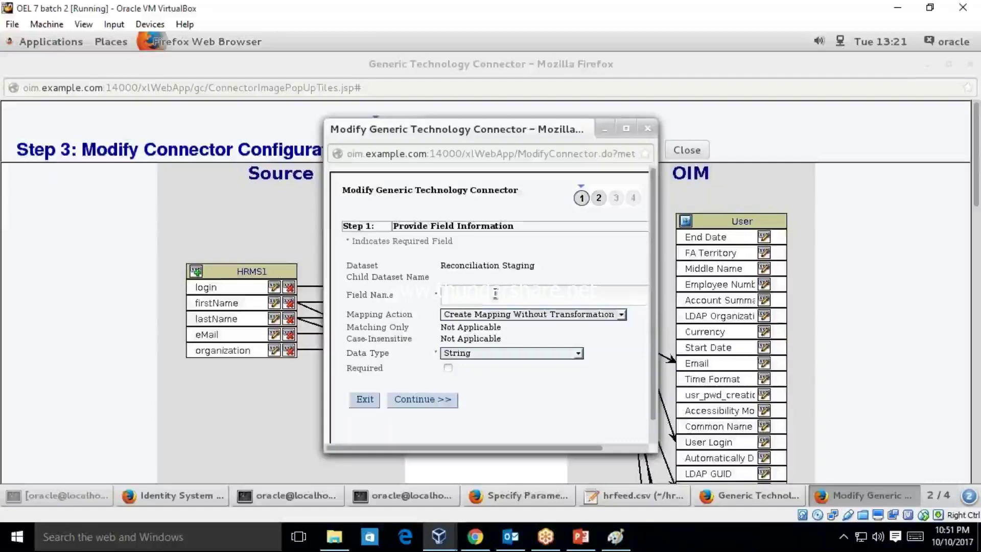
type("u")
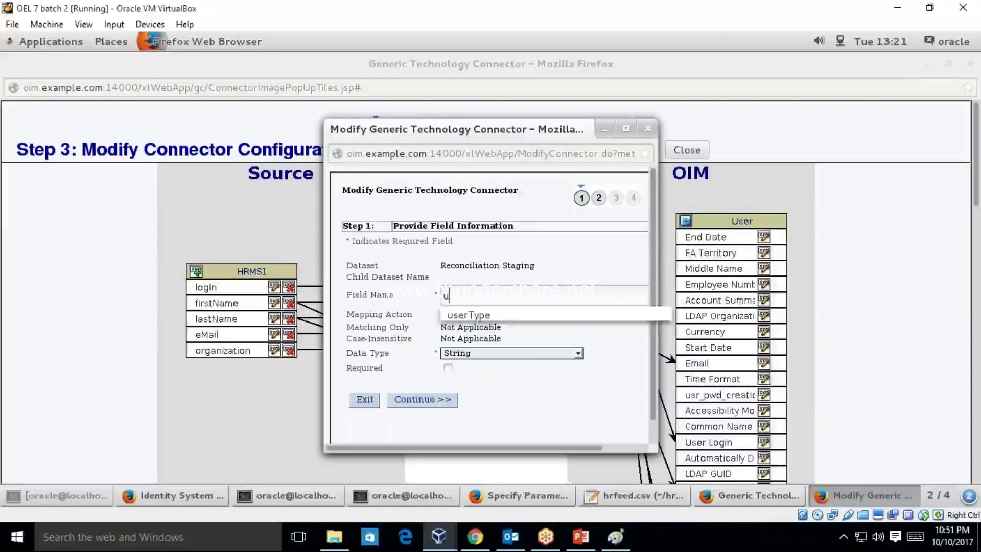
key("Down")
key("Return")
left_click(419, 400)
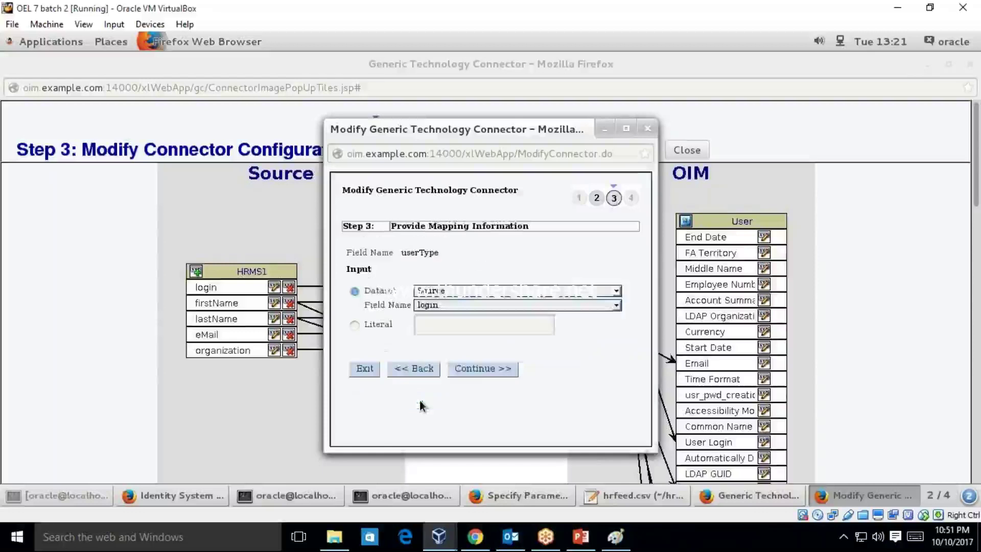
left_click(357, 326)
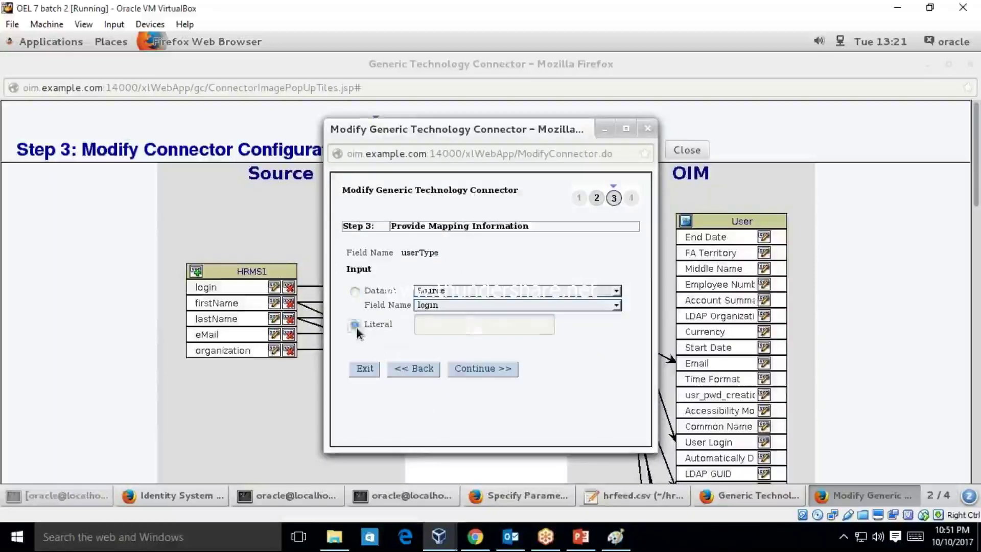
left_click(424, 321)
type("En")
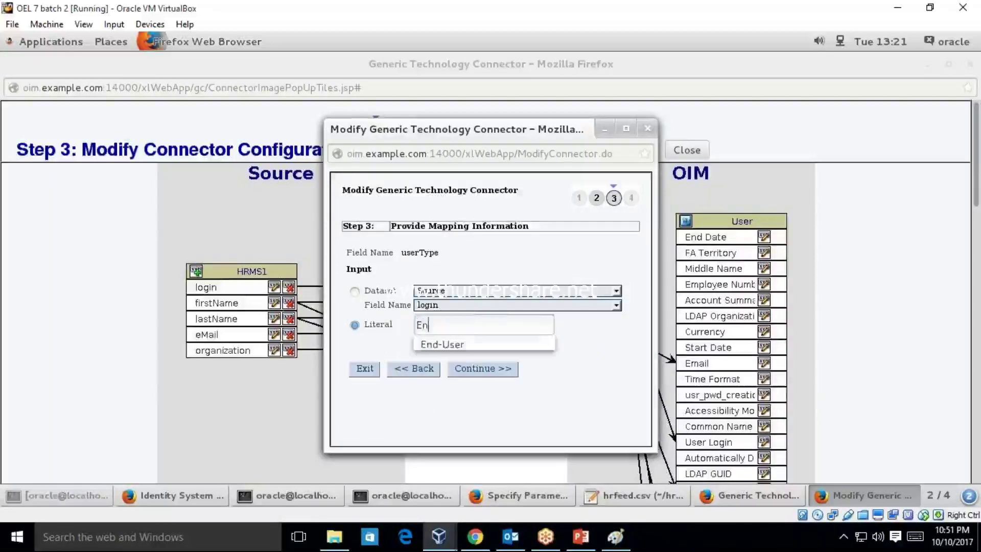
left_click(493, 338)
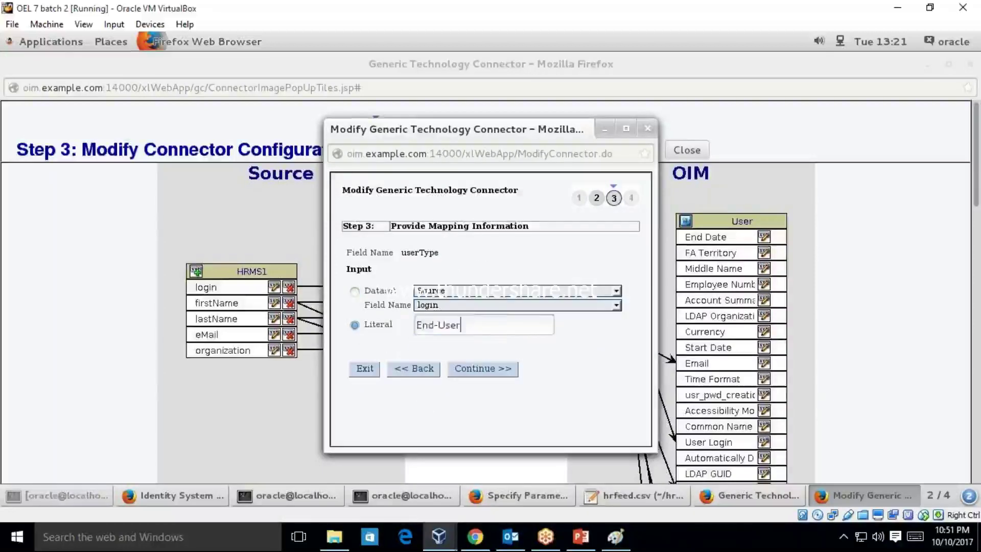
left_click(486, 373)
left_click(367, 243)
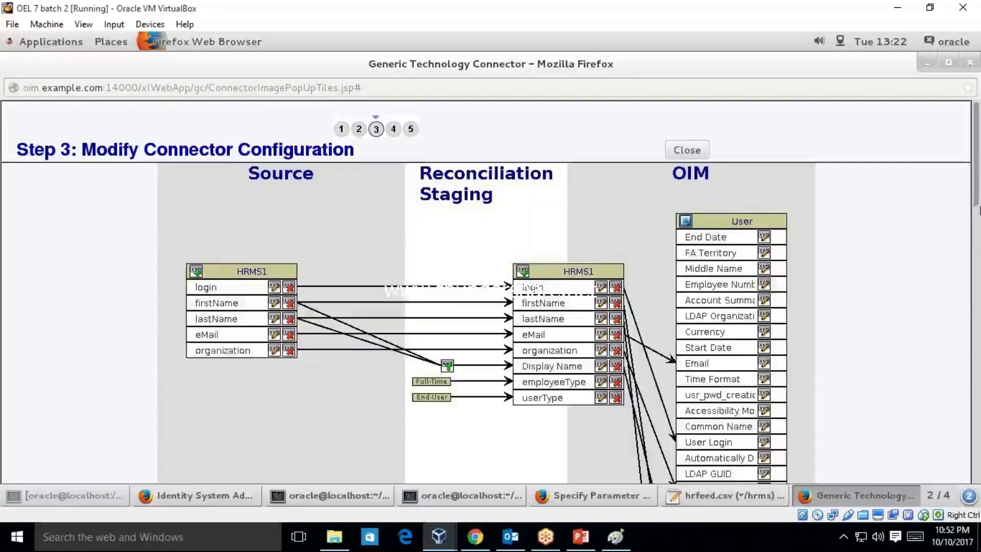
- Link the OIM User Type attribute to the staging userType field
left_click_drag(979, 209, 979, 311)
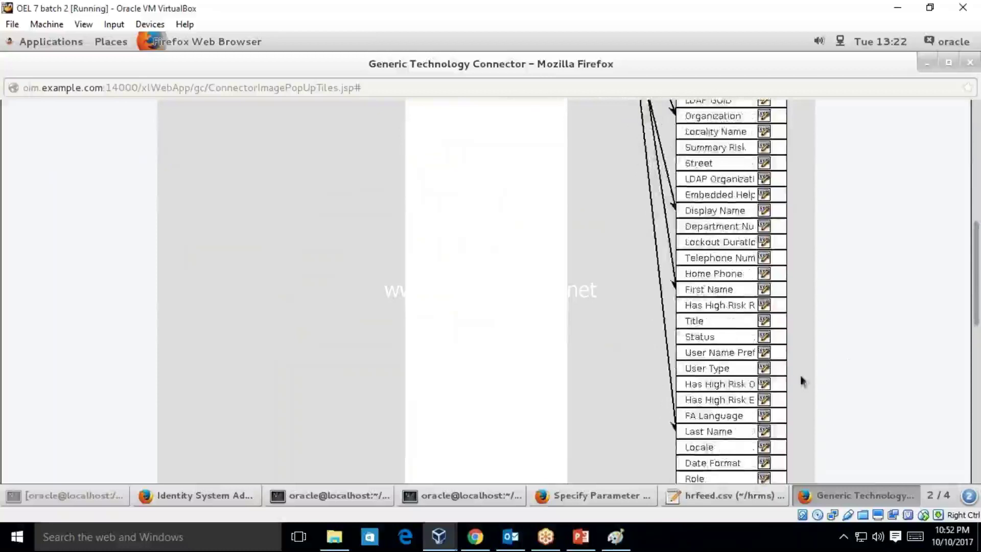
left_click(764, 368)
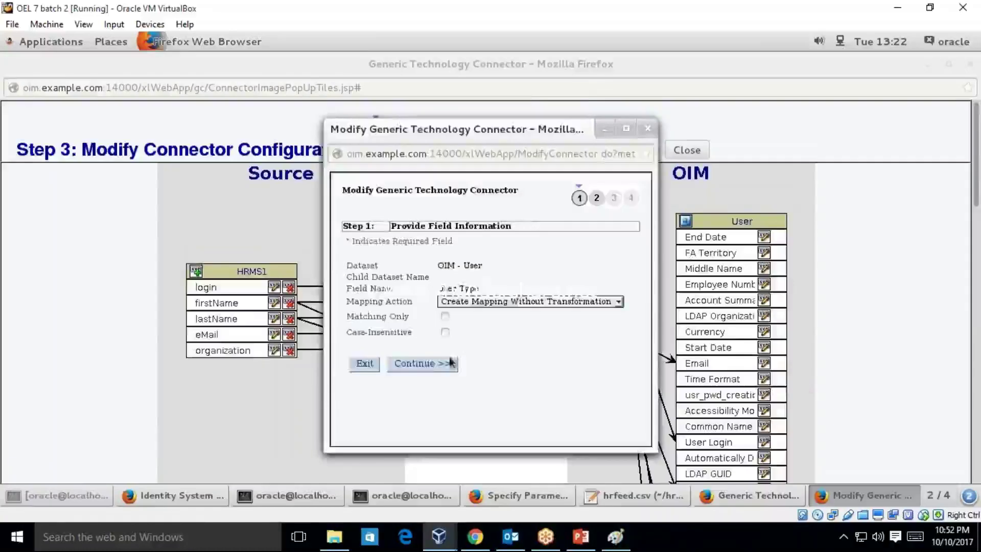
left_click(451, 361)
left_click(487, 305)
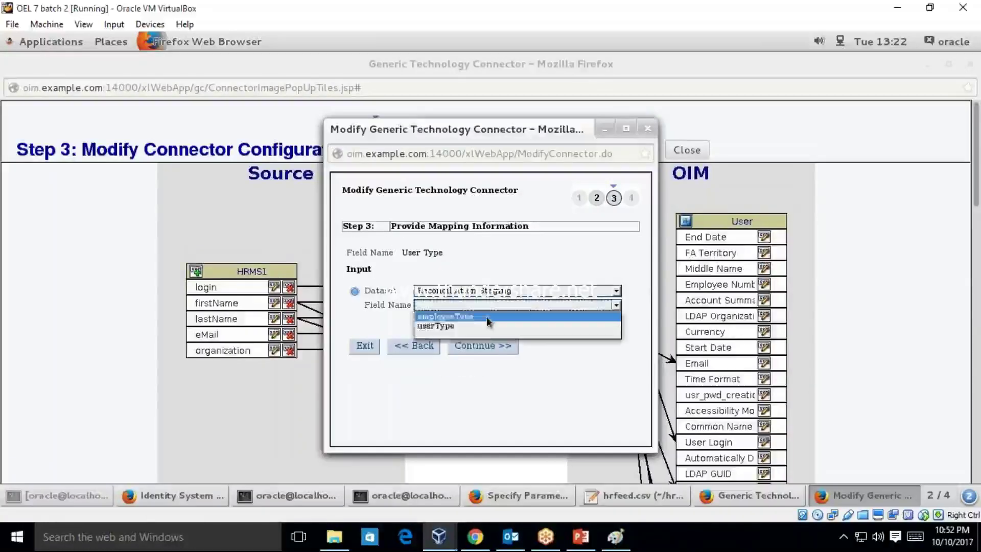
left_click(488, 327)
left_click(492, 348)
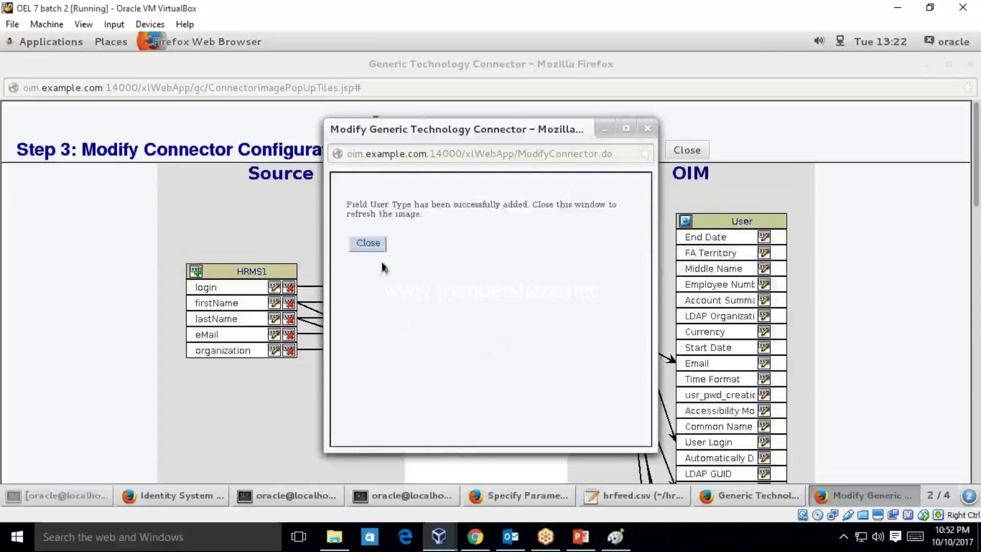
left_click(369, 244)
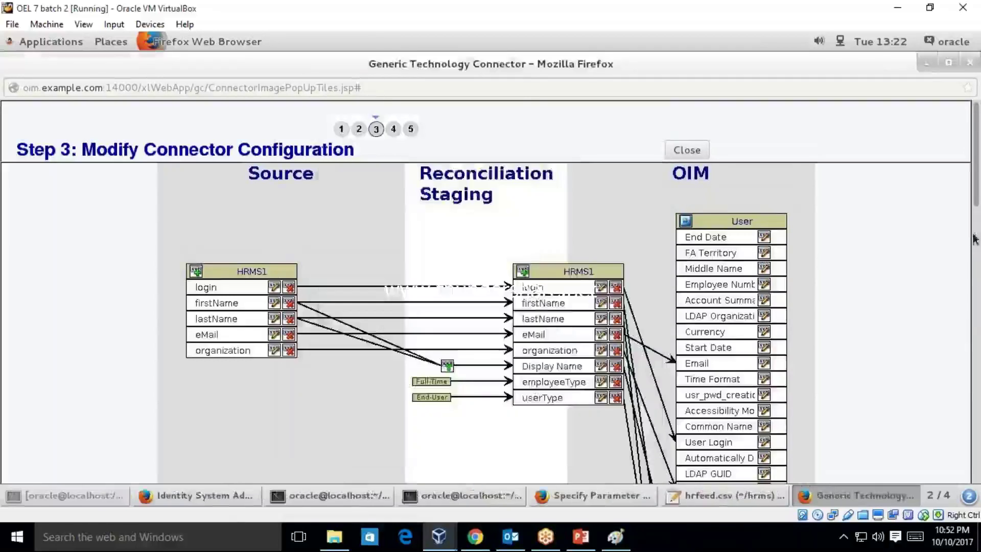
- Scroll through the Step 3 diagram to check the staging-to-OIM User mappings
scroll(974, 239, "down", 3)
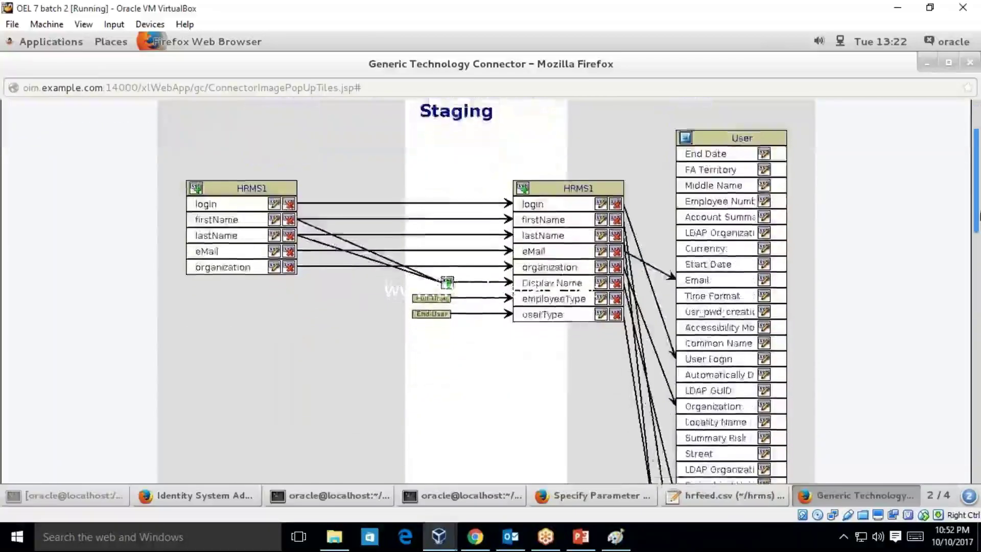
left_click_drag(980, 216, 971, 450)
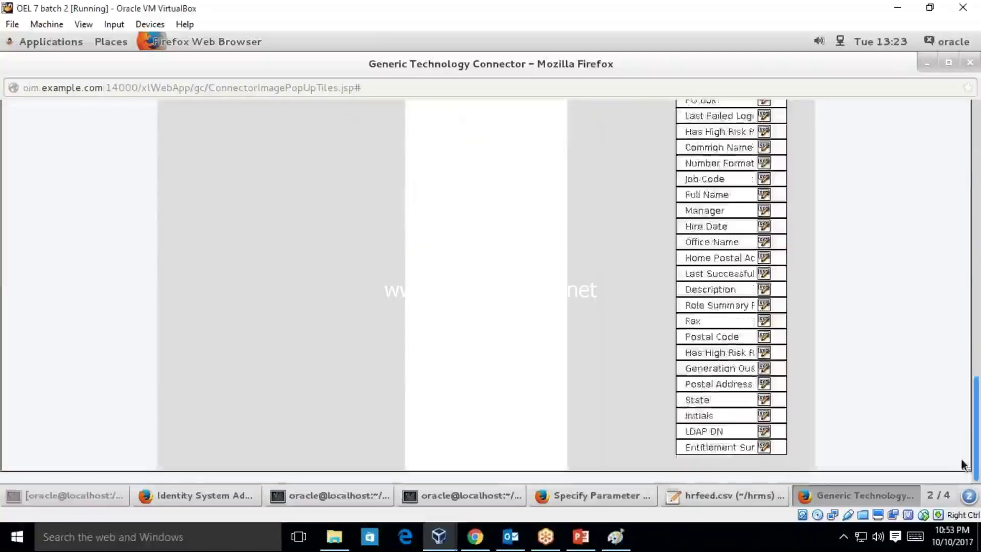
scroll(969, 424, "up", 1)
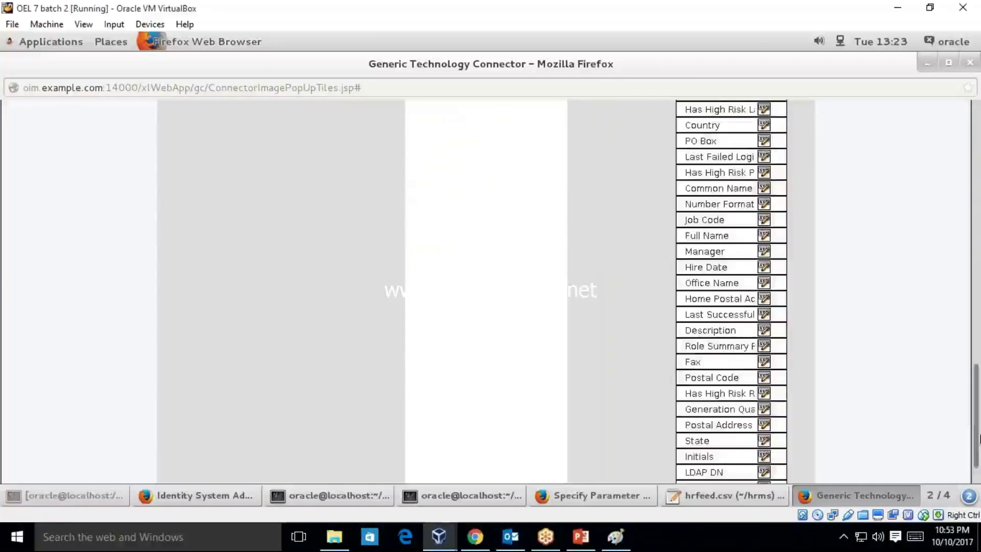
scroll(979, 441, "up", 1)
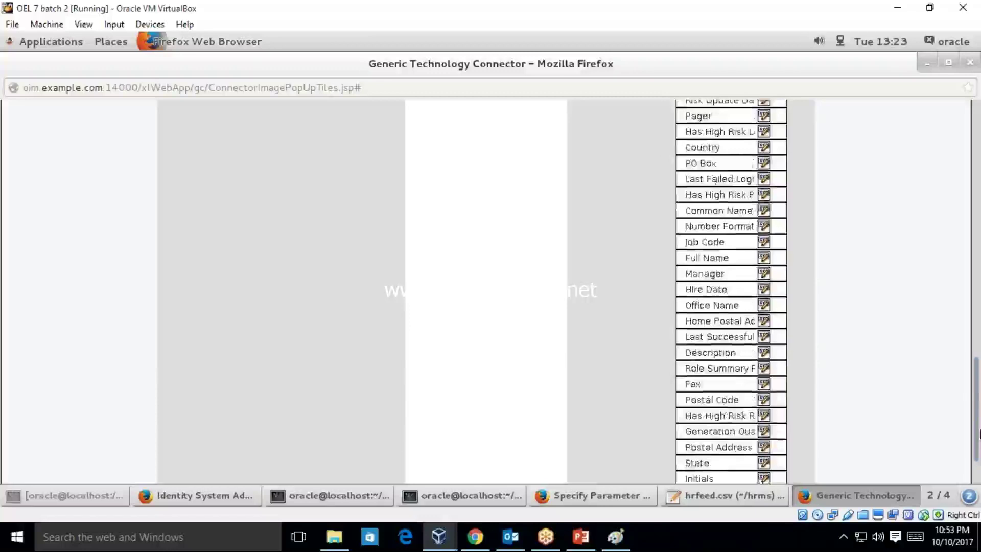
scroll(978, 428, "up", 1)
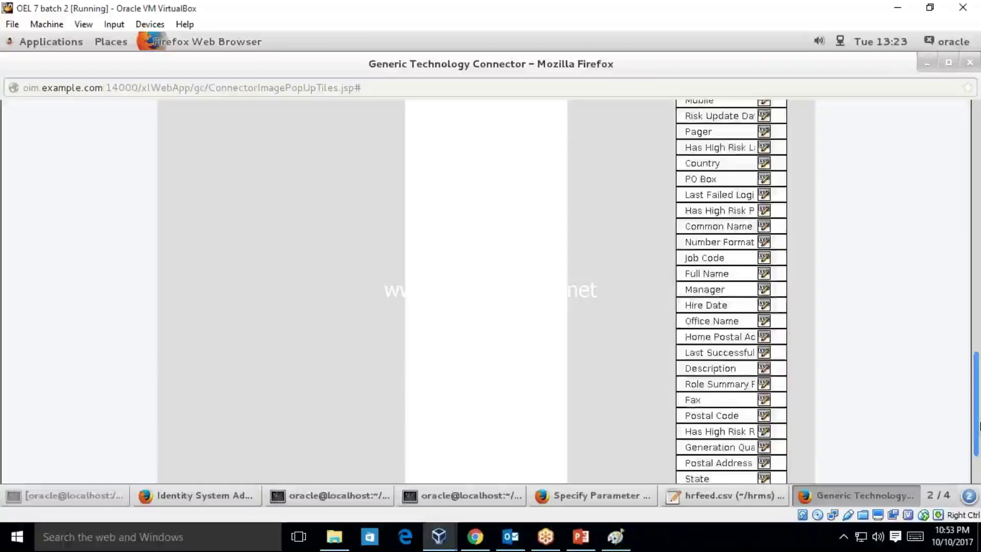
scroll(978, 424, "up", 4)
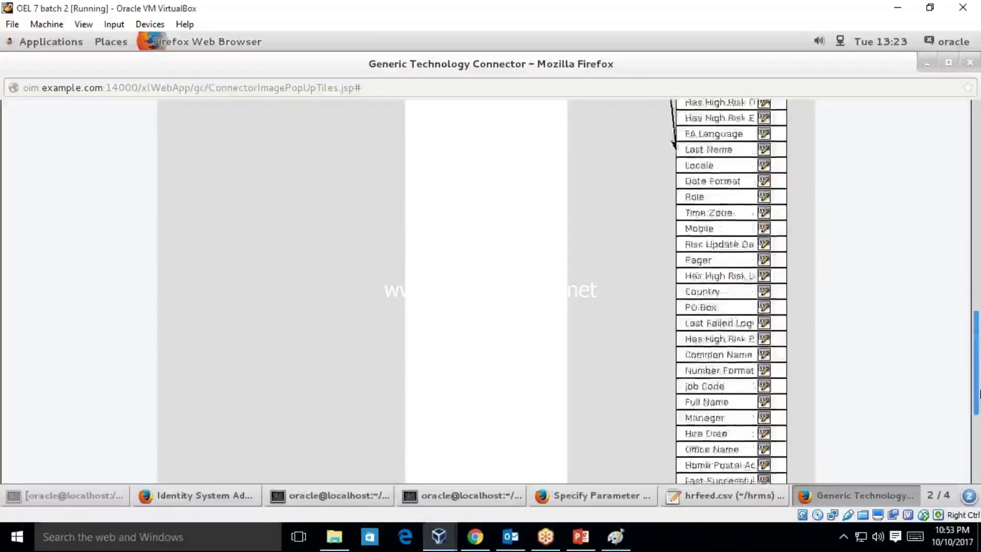
left_click_drag(979, 384, 980, 341)
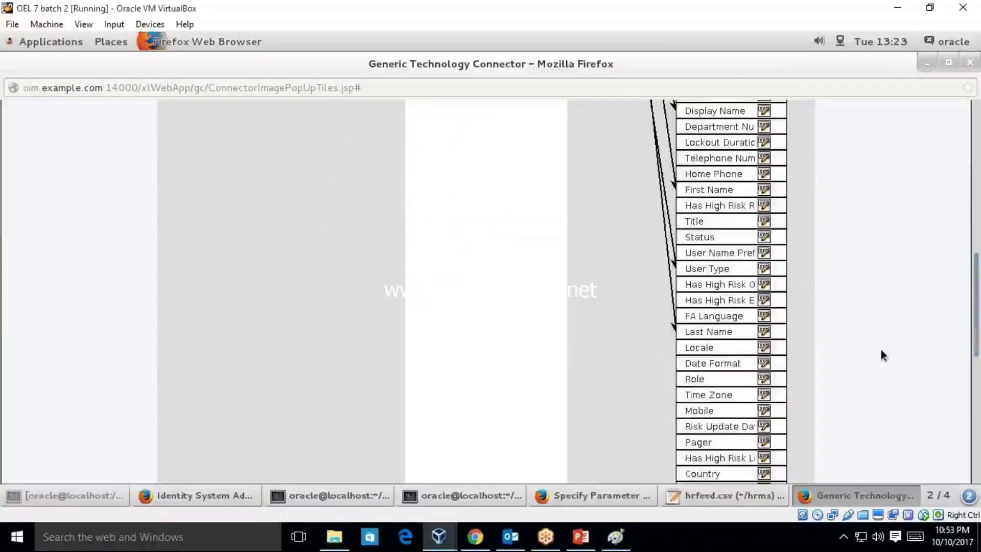
- Map staging employeeType to the OIM User Role attribute
left_click(768, 393)
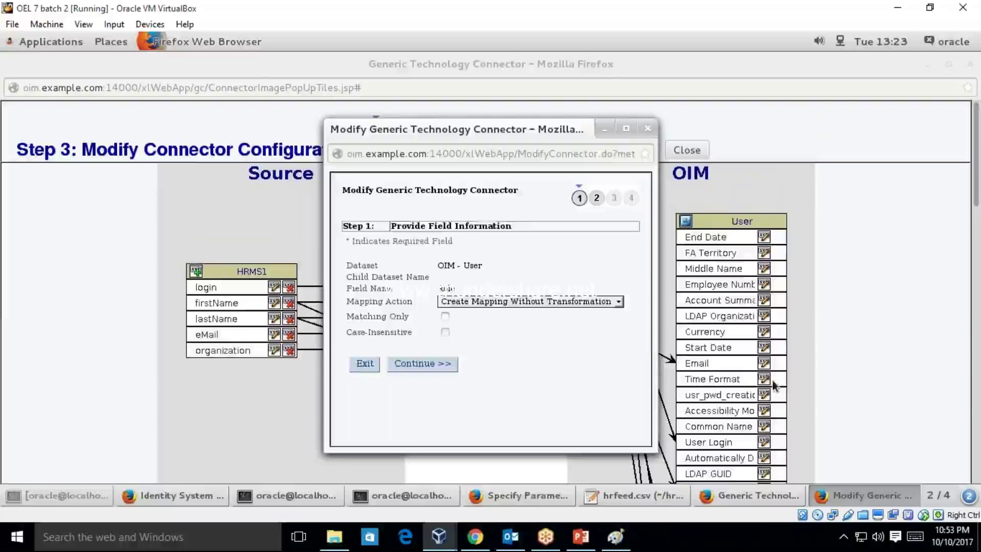
left_click(422, 363)
left_click(462, 306)
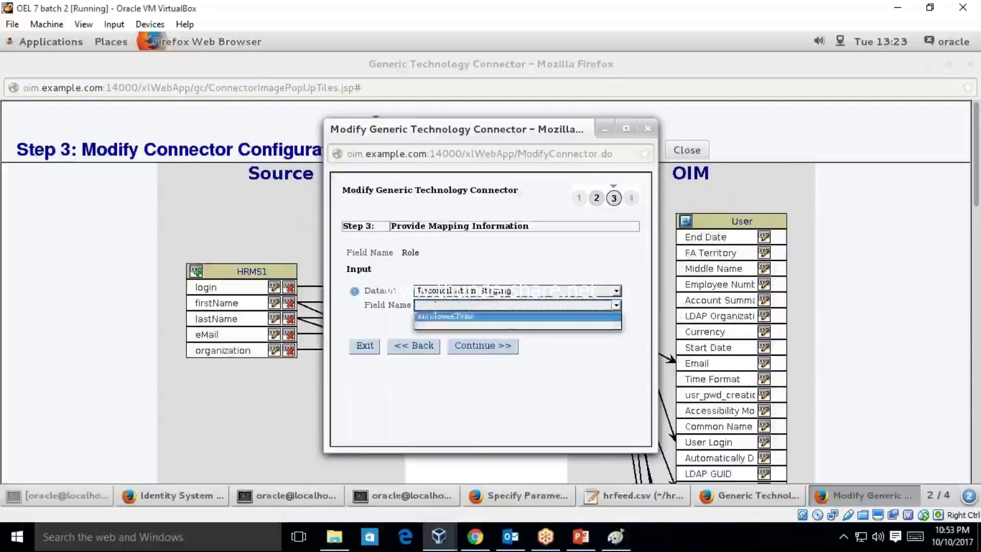
left_click(450, 318)
left_click(480, 349)
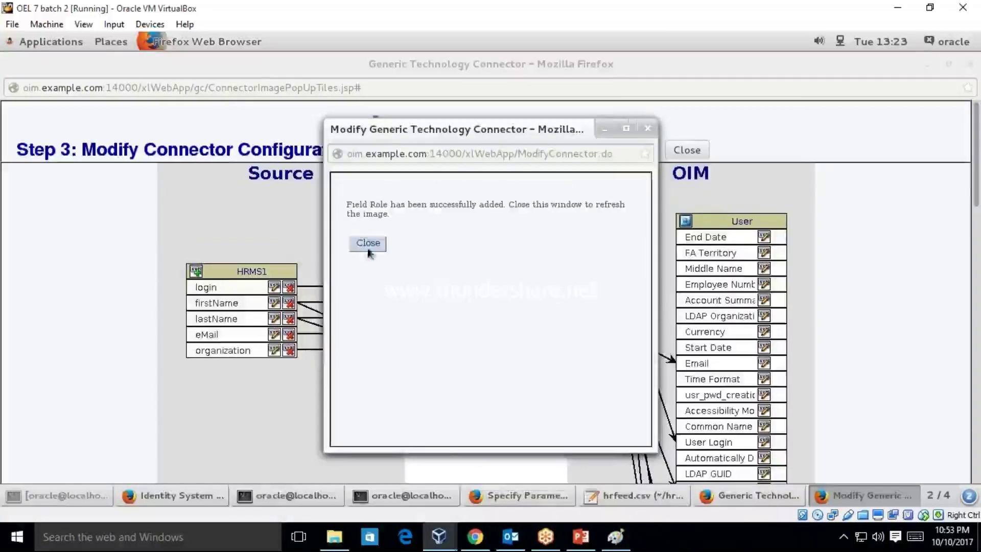
left_click(371, 254)
left_click_drag(975, 183, 978, 401)
scroll(673, 107, "up", 15)
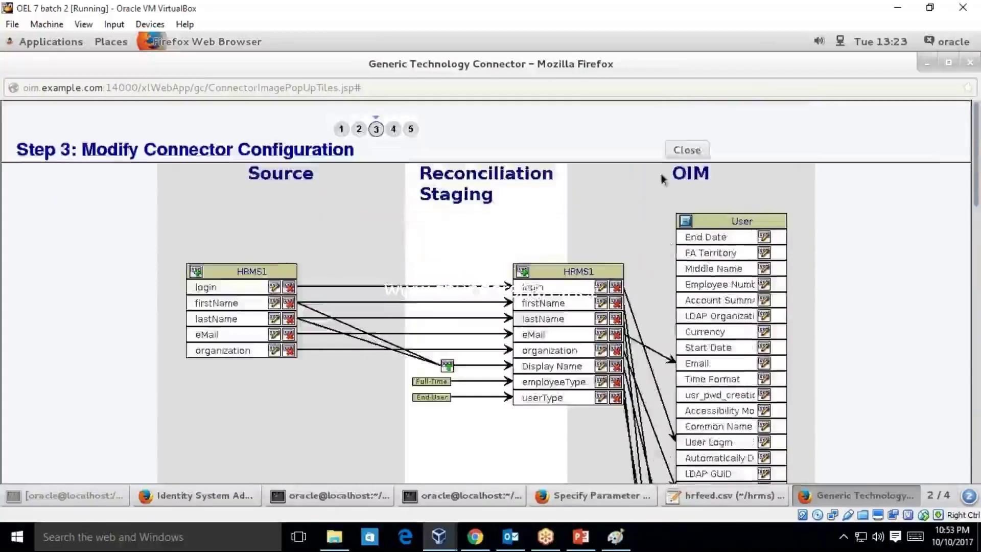
- Close the mapping diagram and review the HRMS1 connector details in Step 5 Verify Connector Information
left_click(674, 151)
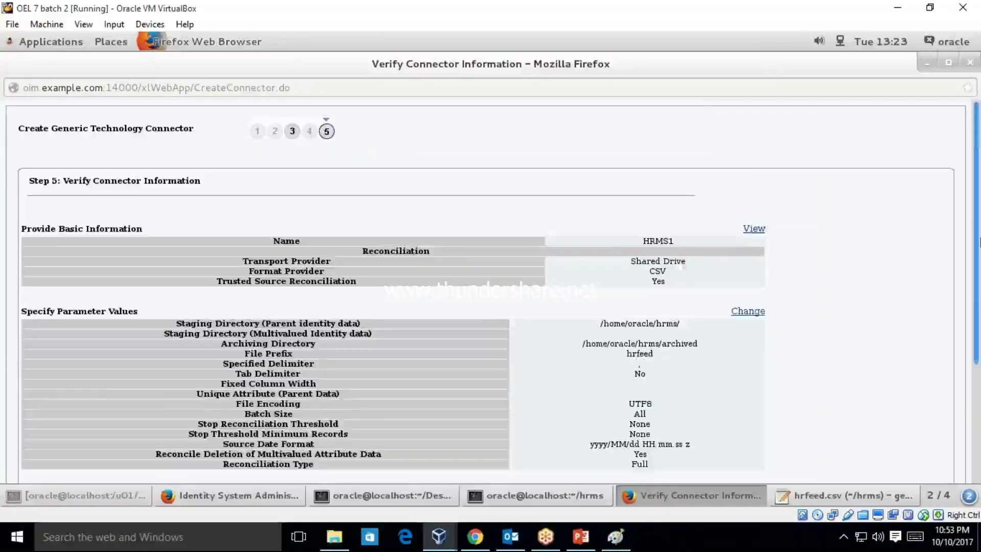
left_click_drag(977, 235, 980, 350)
scroll(928, 219, "up", 5)
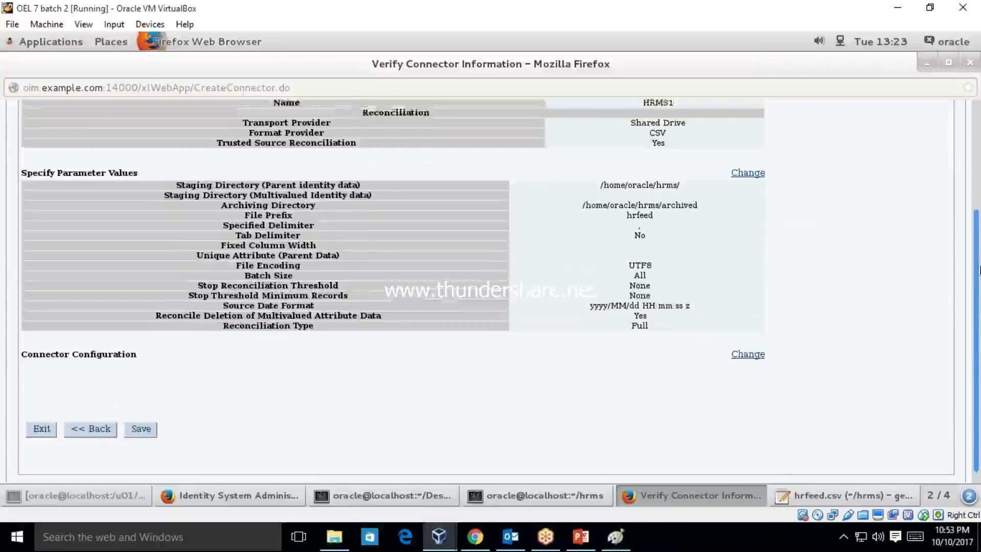
scroll(980, 313, "down", 1)
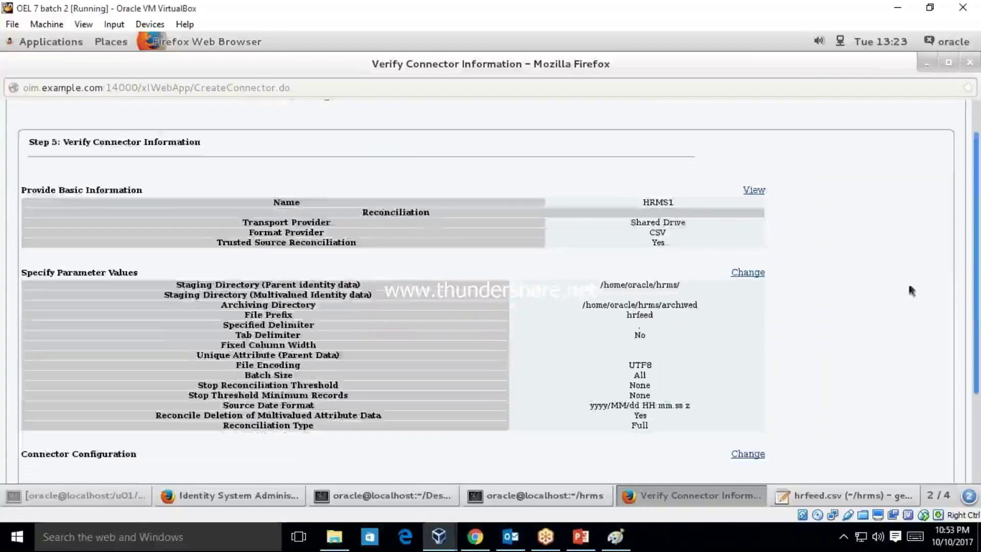
double_click(659, 201)
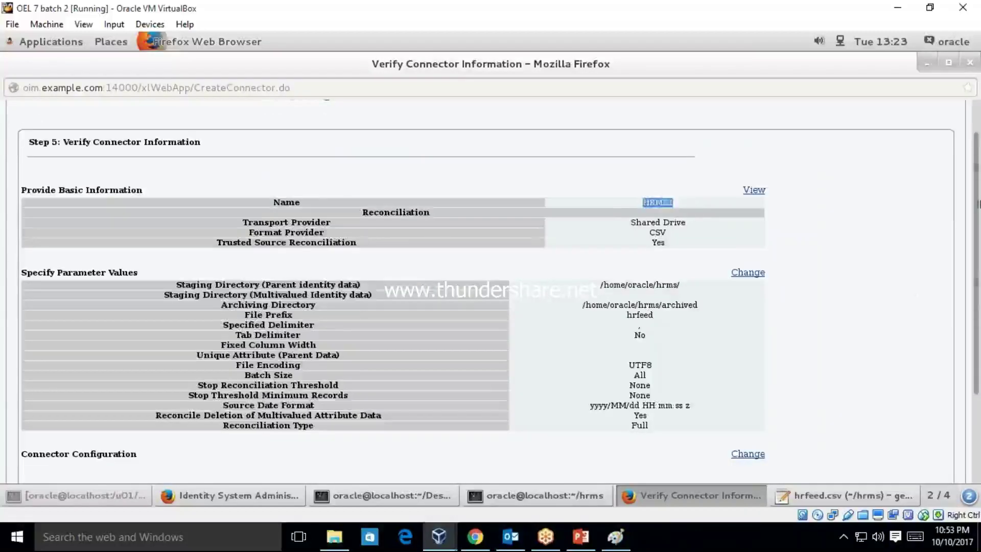
left_click_drag(977, 288, 974, 380)
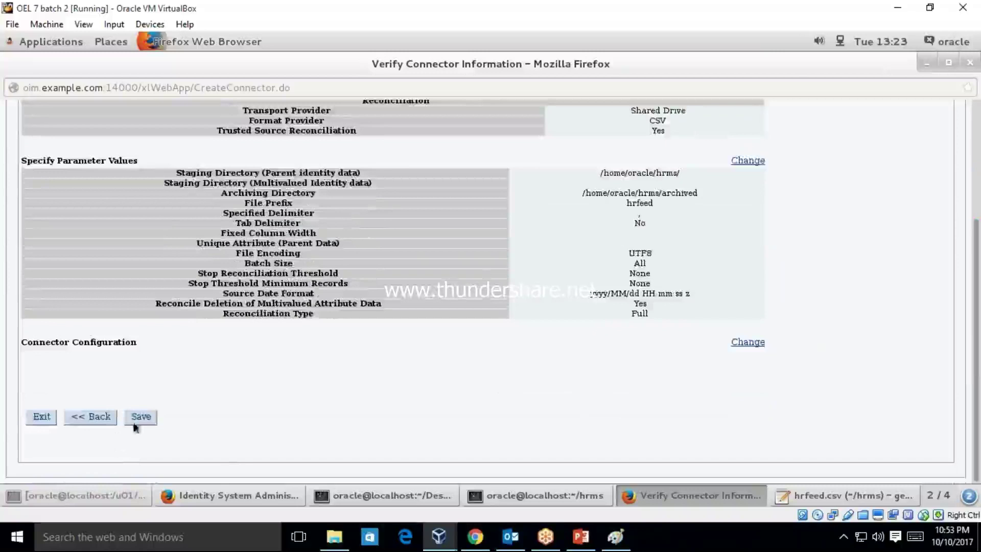
- Save the HRMS1 connector and check the connector-created confirmation text
left_click(146, 418)
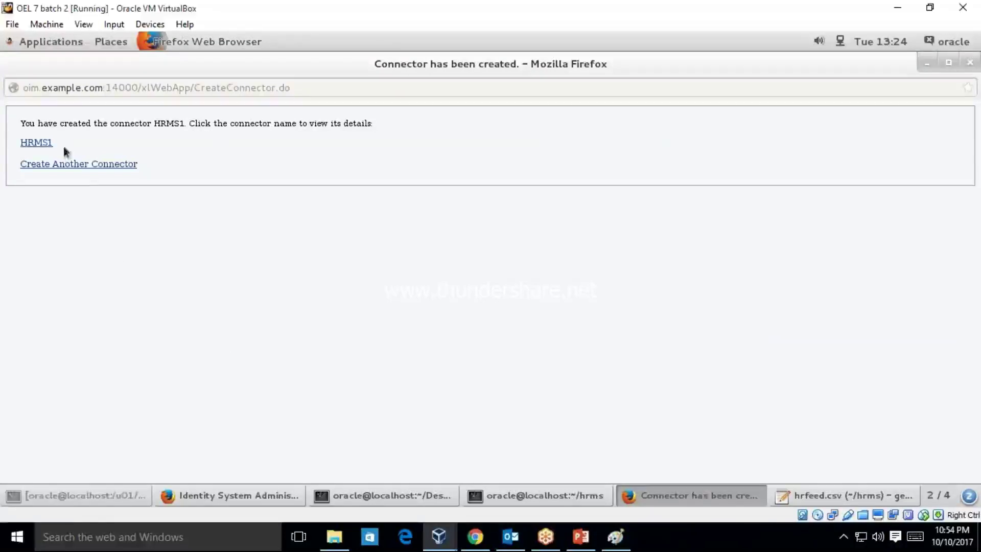
left_click_drag(64, 143, 13, 143)
left_click(13, 144)
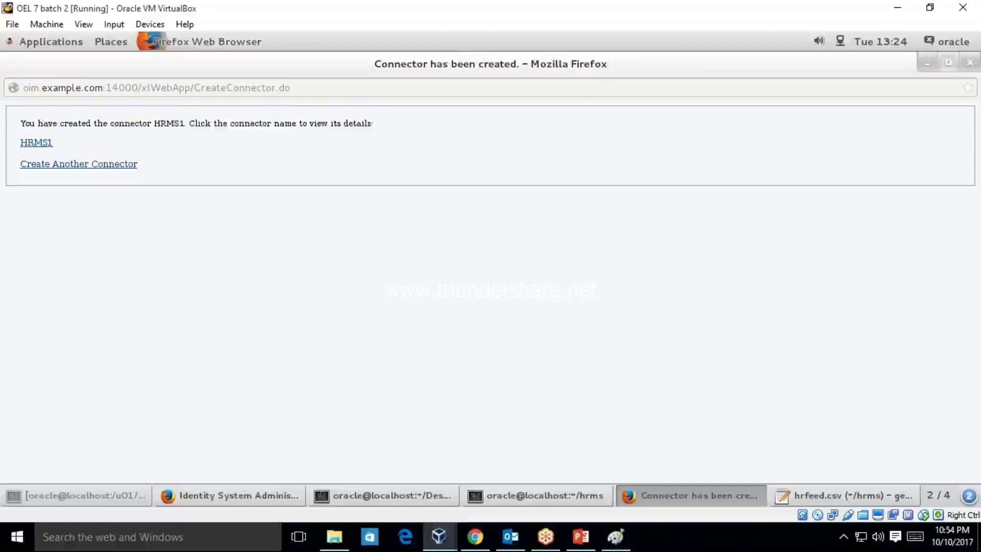
- Close the connector confirmation window and inspect the login value in hrfeed.csv's user row
left_click(968, 65)
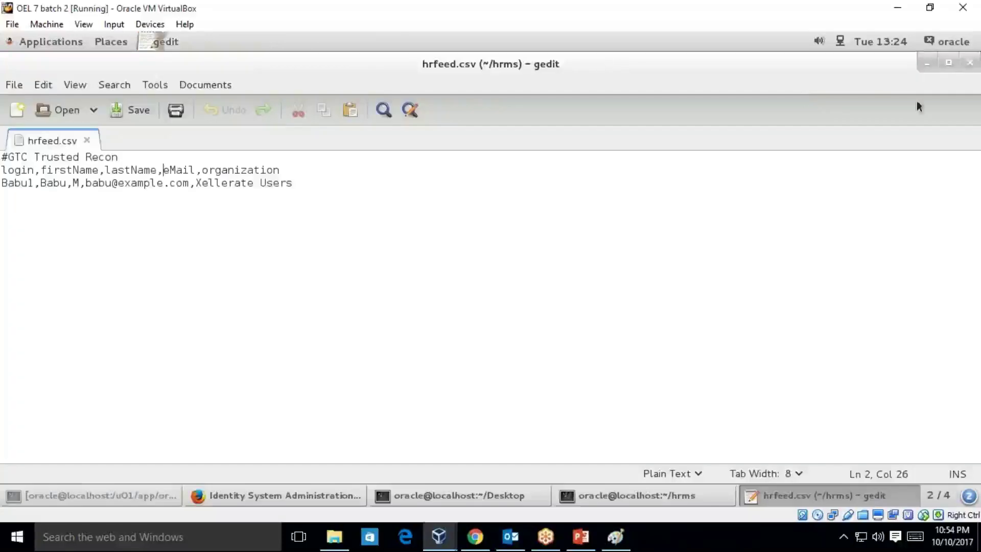
double_click(12, 185)
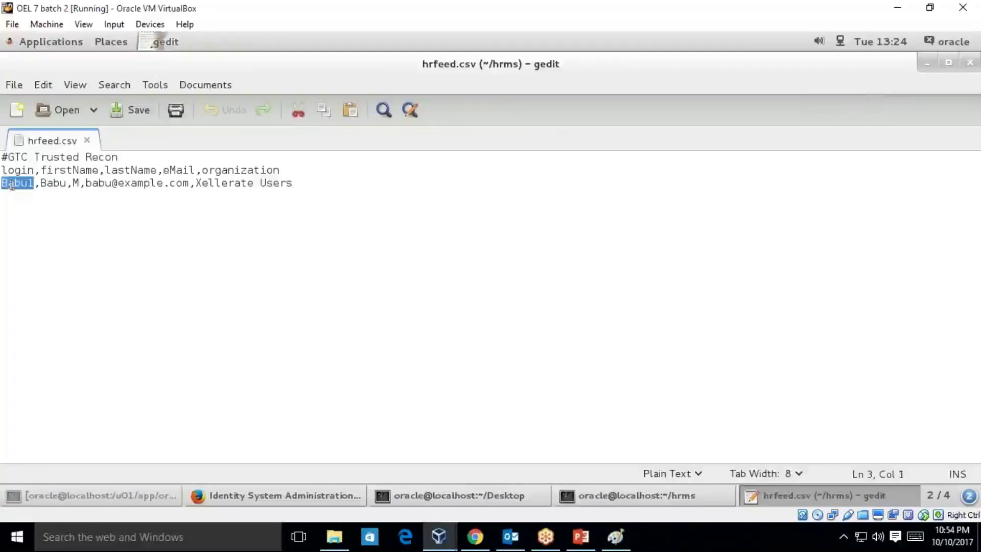
left_click(933, 65)
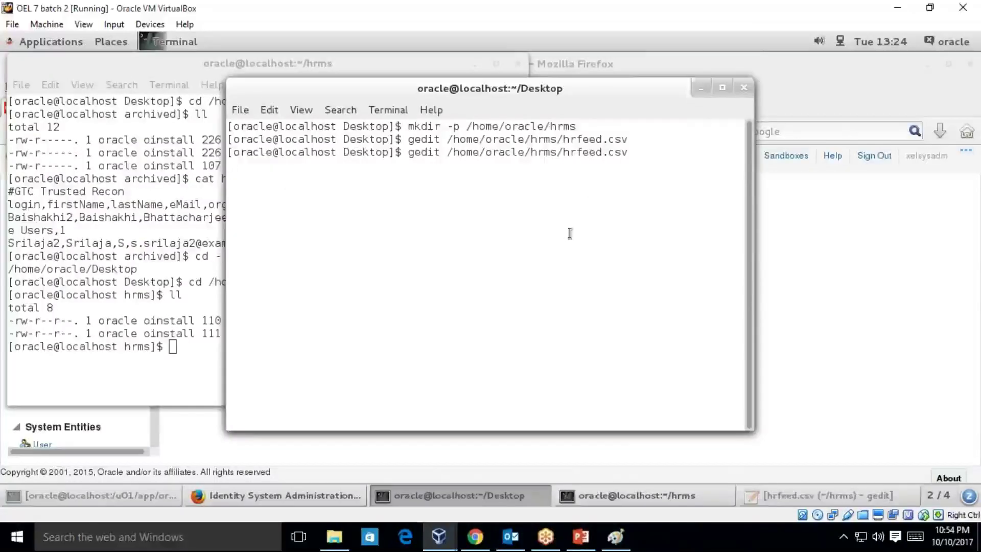
left_click(828, 496)
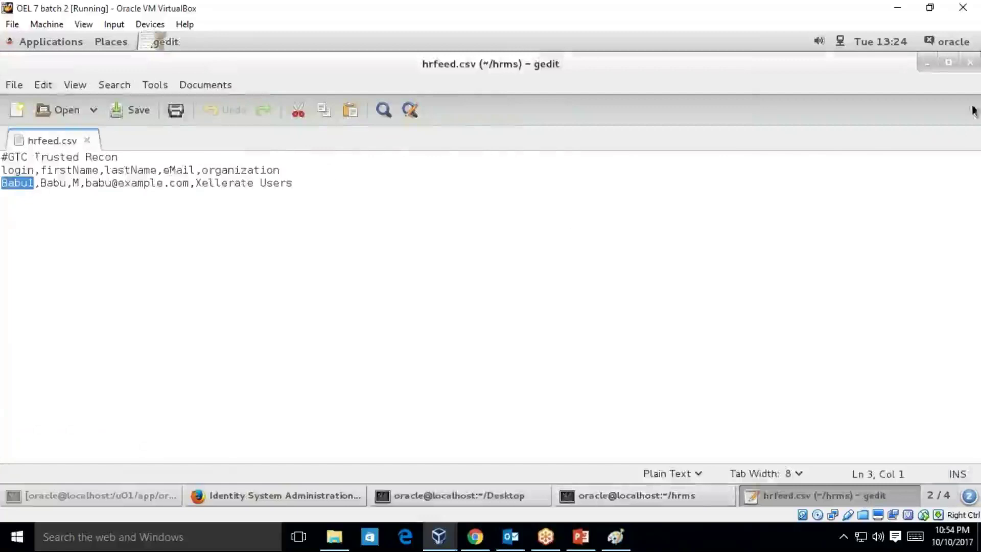
- Close the hrfeed.csv editor and minimize the Desktop and hrms terminal windows
left_click(970, 64)
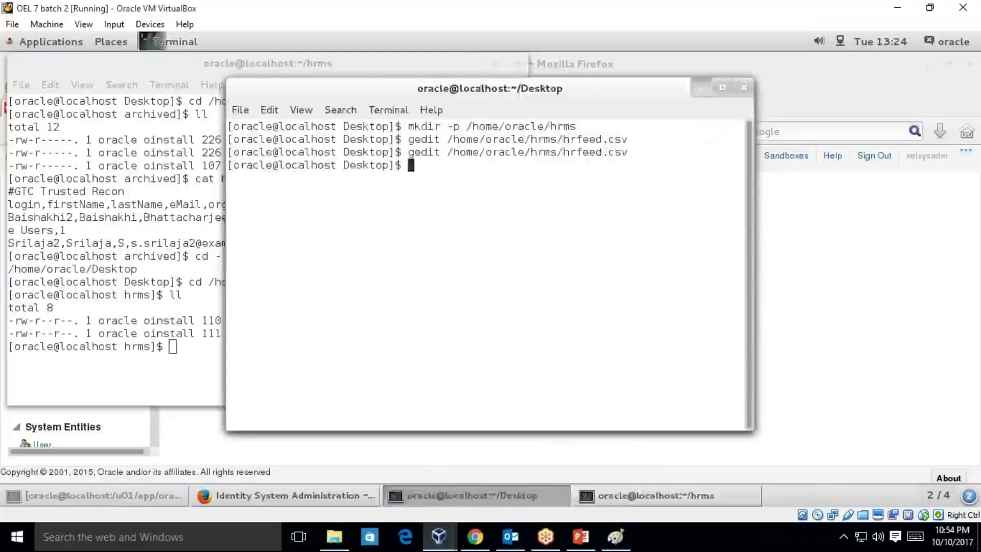
left_click(701, 87)
left_click(496, 63)
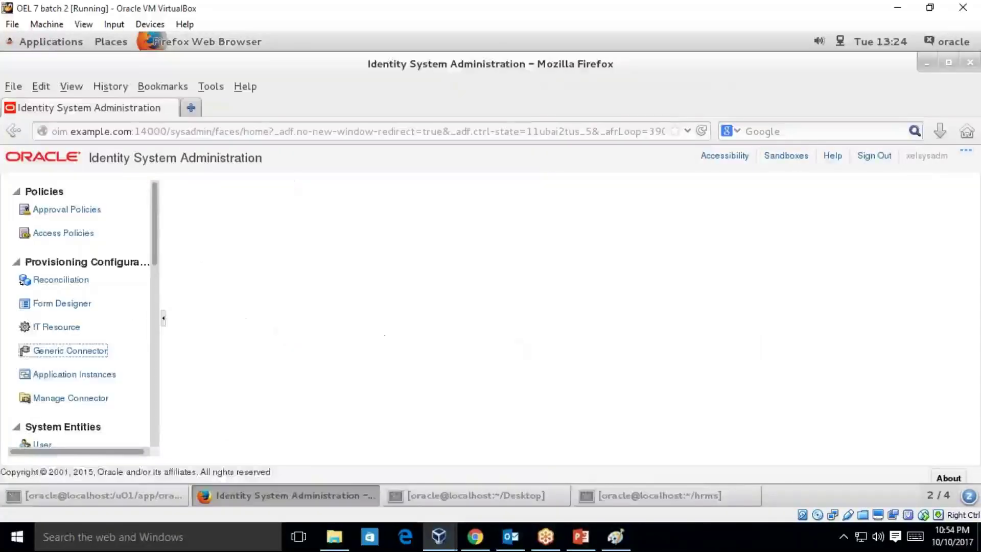
- Open oim.example.com:14000/identity/ in a new Firefox tab and go to Manage
scroll(156, 252, "down", 1)
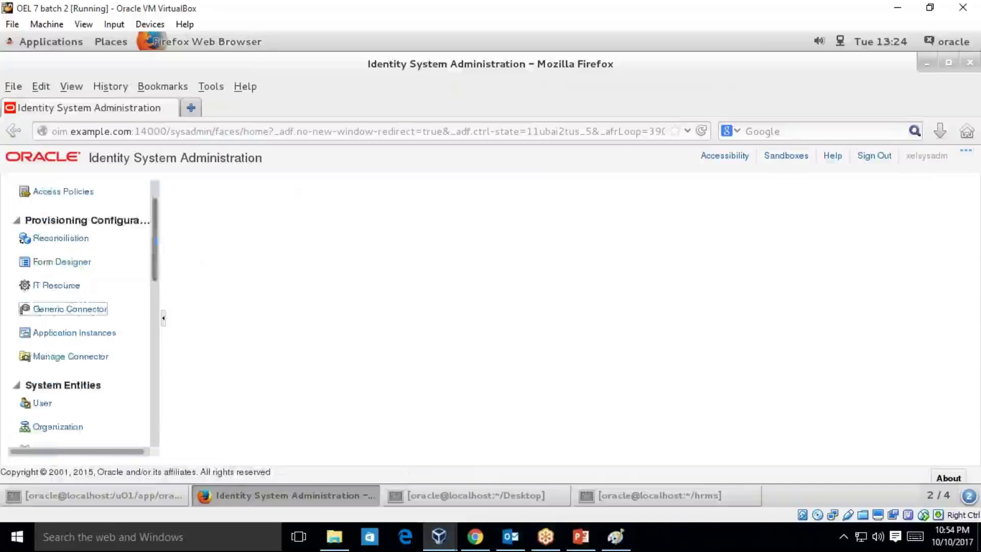
left_click(191, 108)
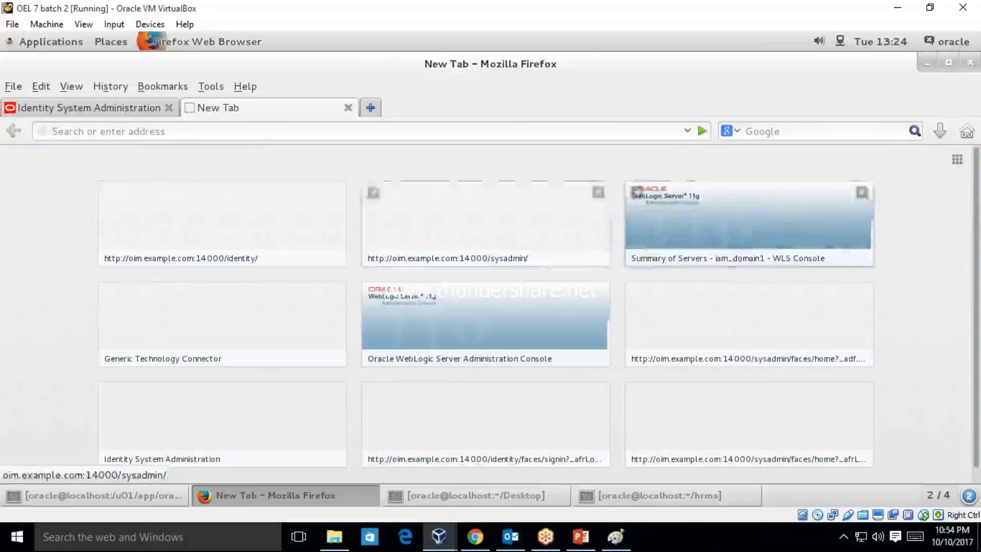
left_click(233, 248)
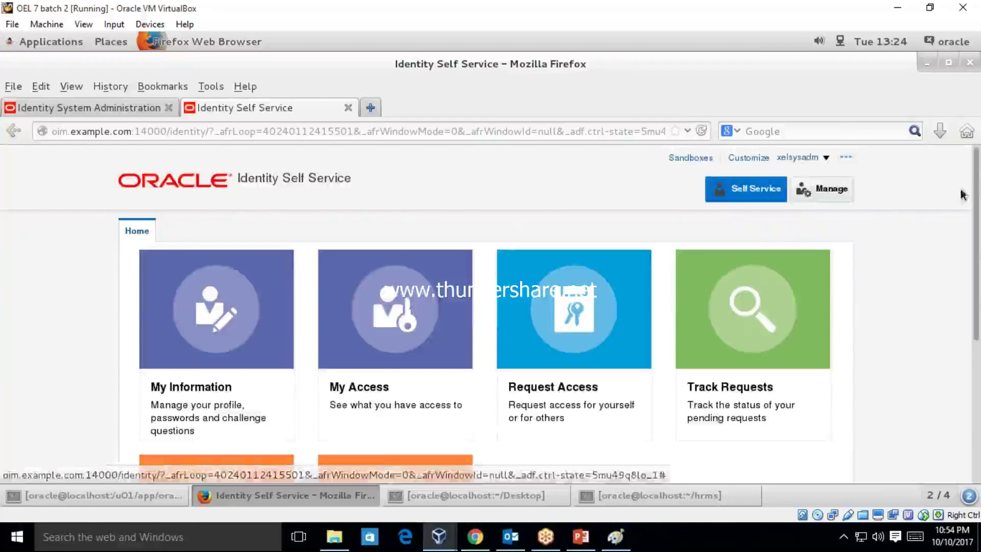
left_click(828, 189)
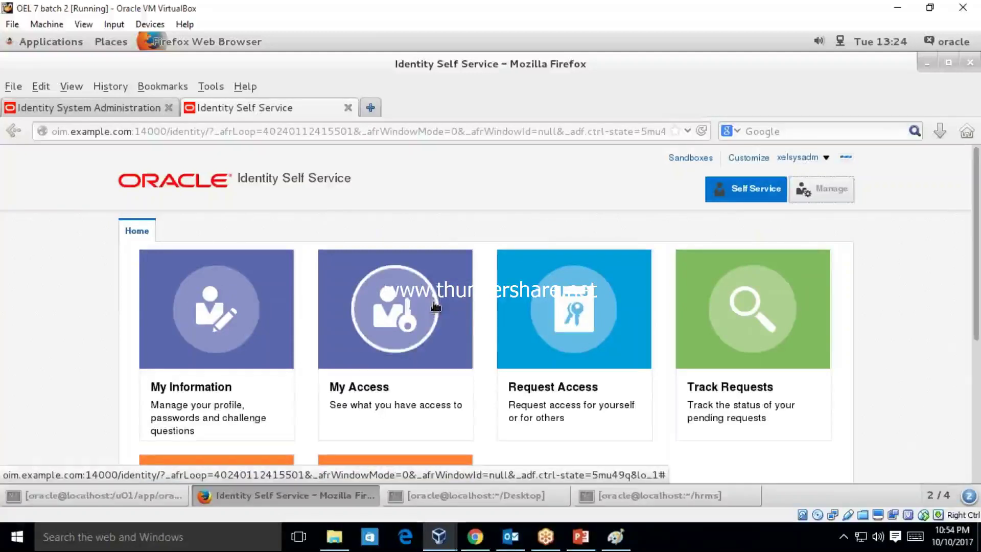
- Search Manage > Users by User Login for the HR feed user, get no results, and return to System Administration
left_click(846, 194)
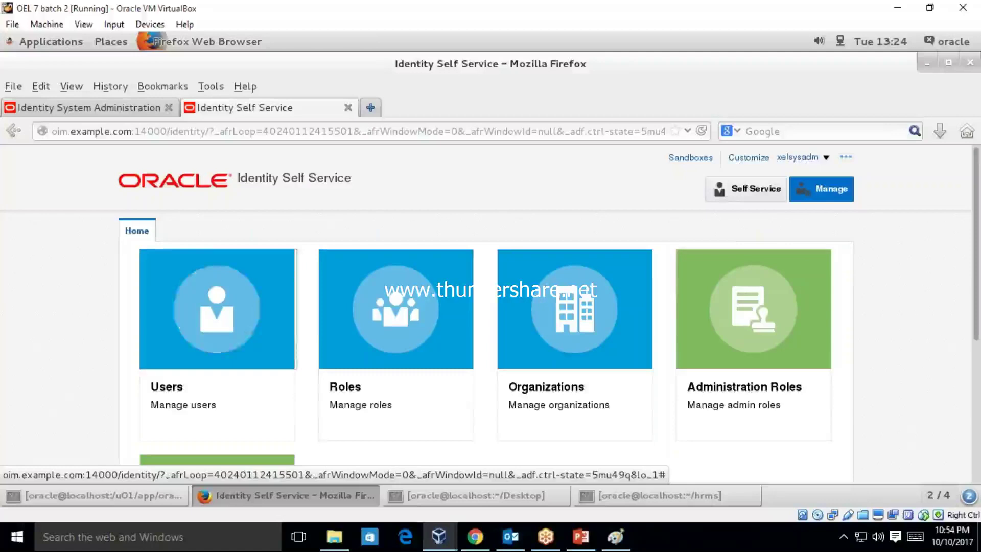
left_click(225, 362)
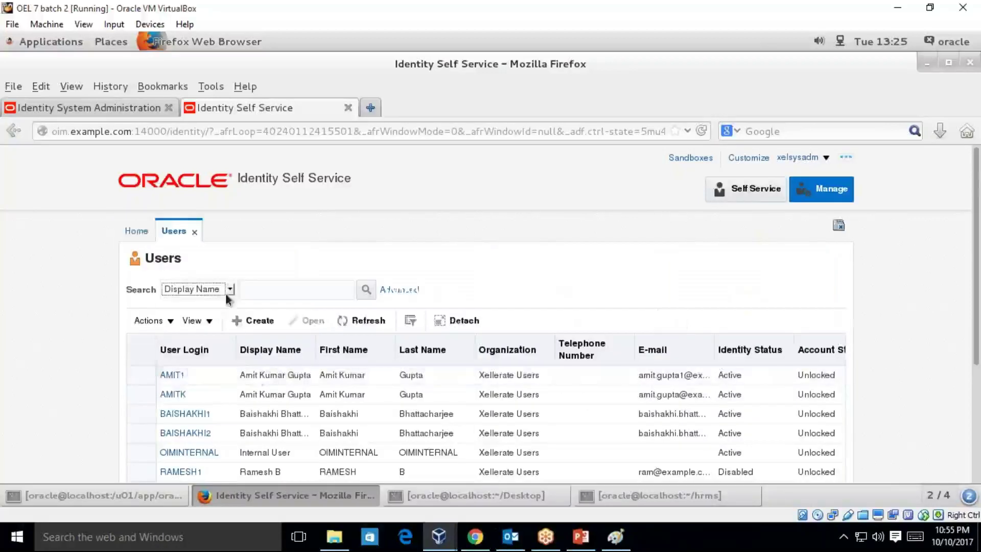
left_click(230, 290)
left_click(211, 306)
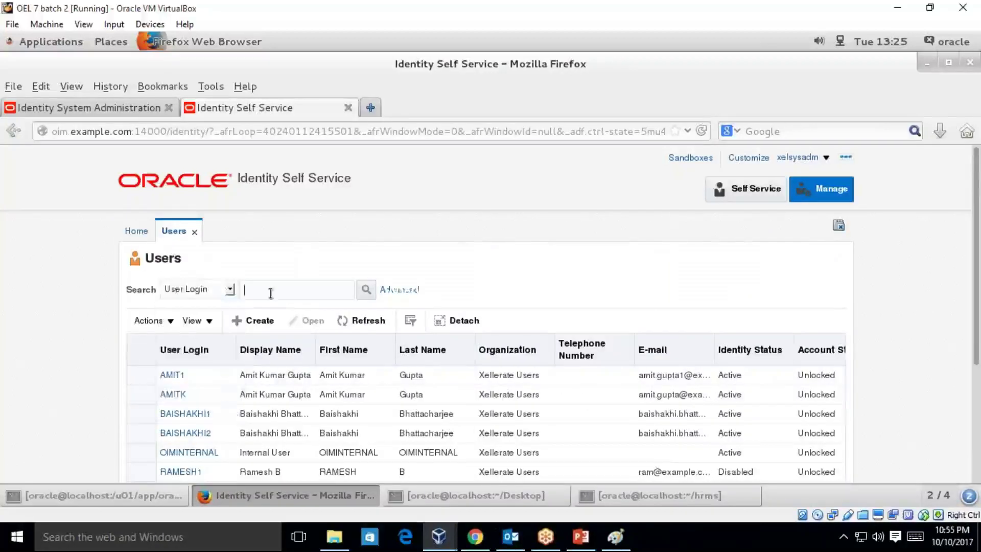
type("Babu1")
left_click(366, 289)
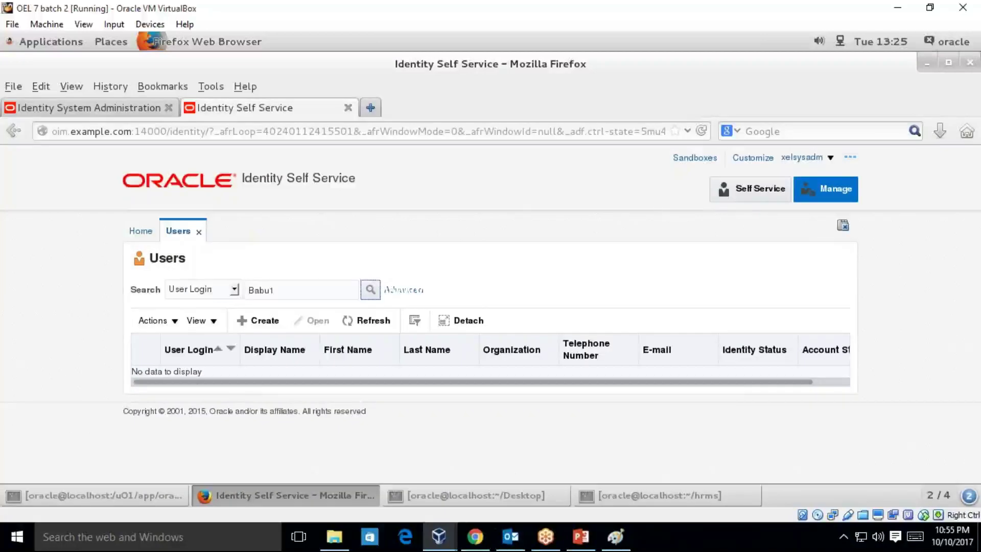
left_click(80, 108)
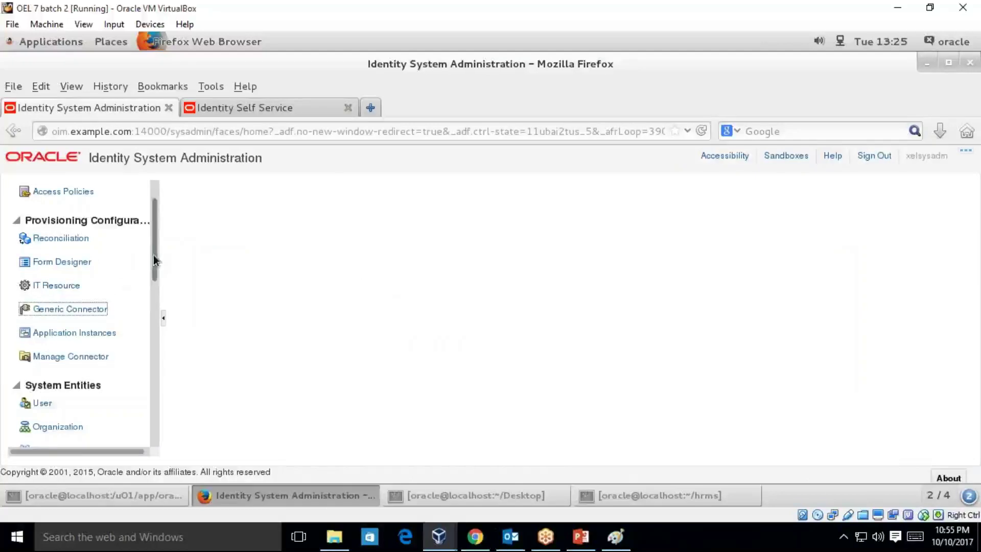
- Open the job scheduler full screen and search scheduled jobs for HRMS1*
left_click_drag(155, 249, 158, 339)
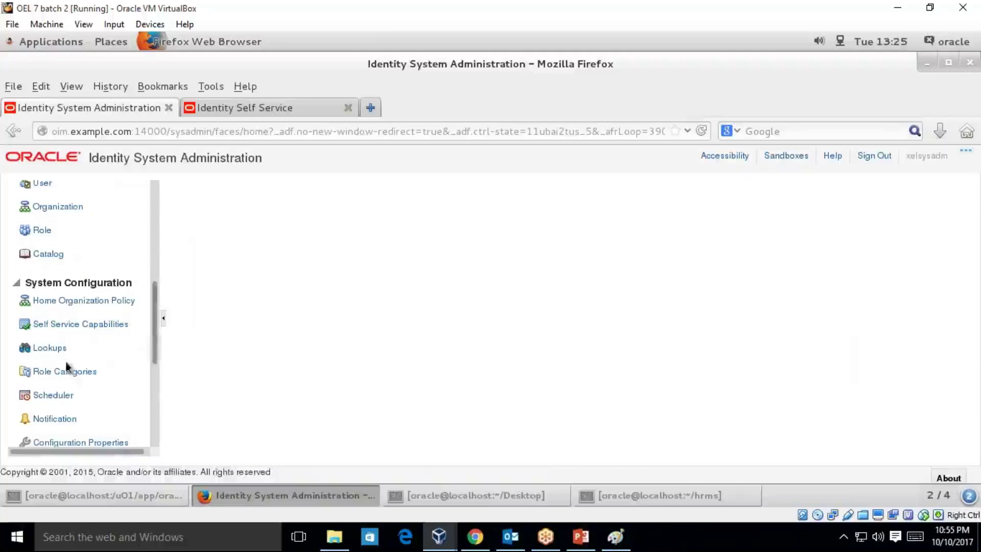
left_click(52, 396)
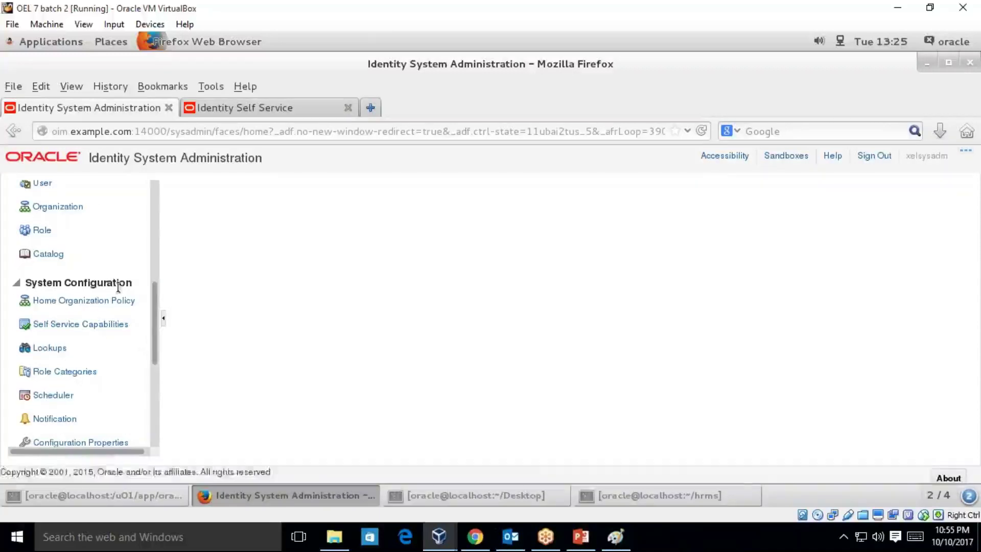
left_click(63, 397)
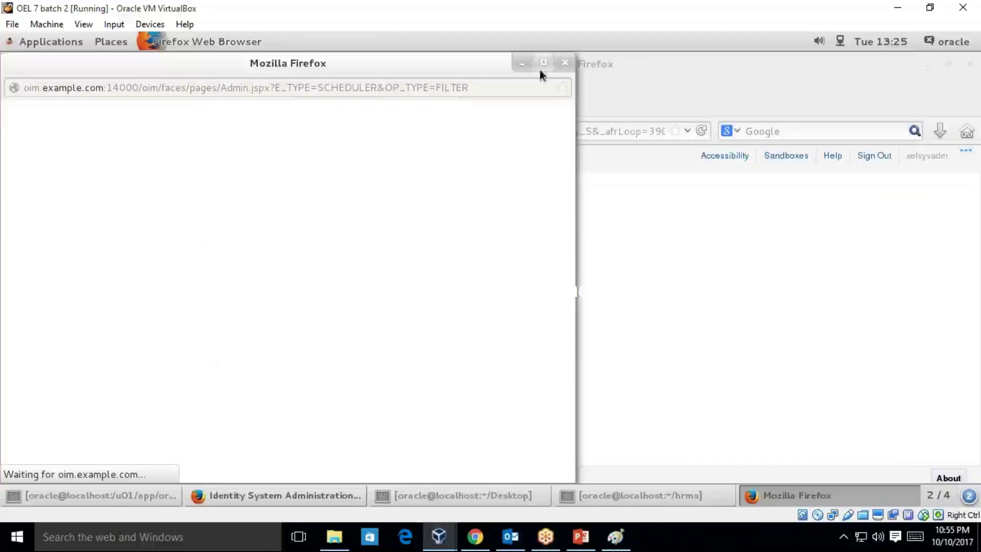
left_click(540, 67)
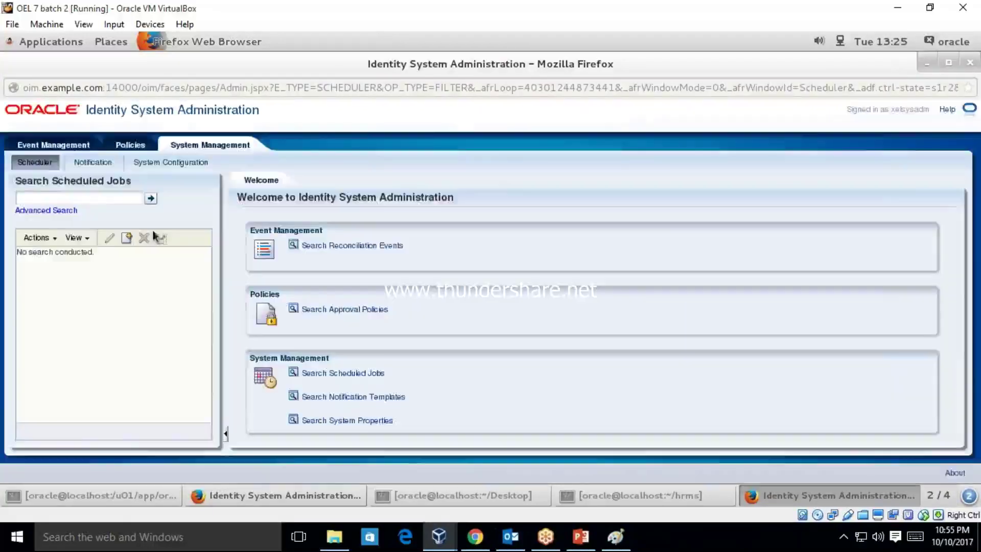
left_click(93, 200)
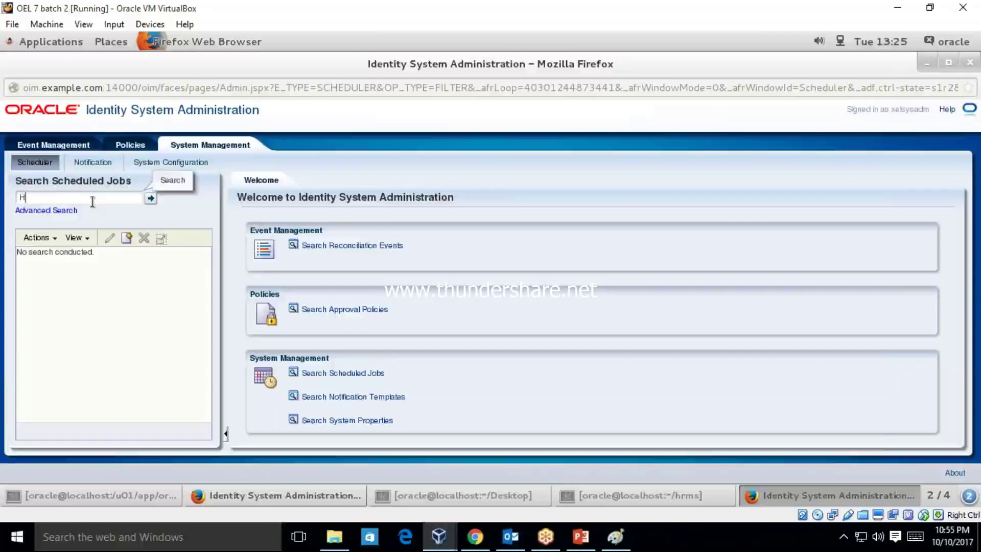
type("HRMS1")
key("Return")
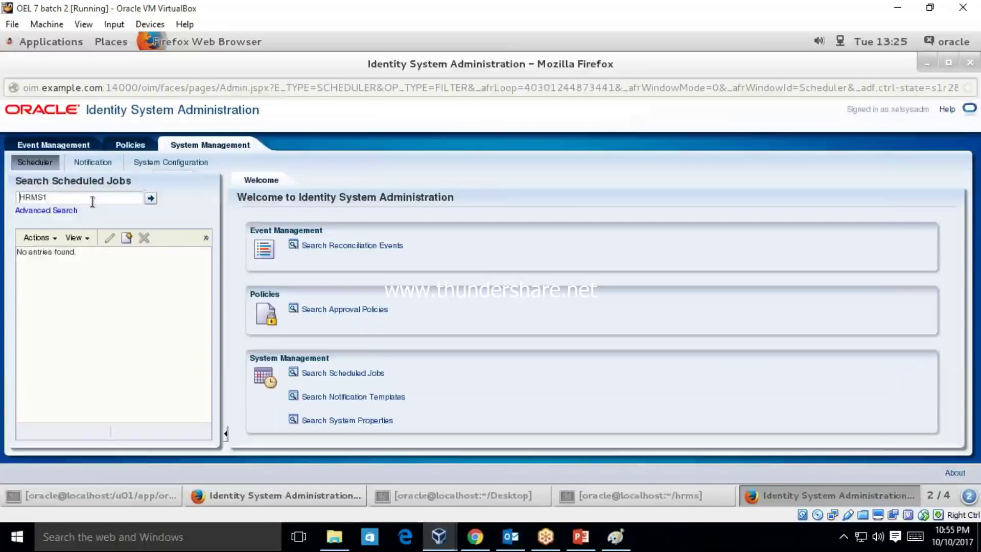
left_click(93, 202)
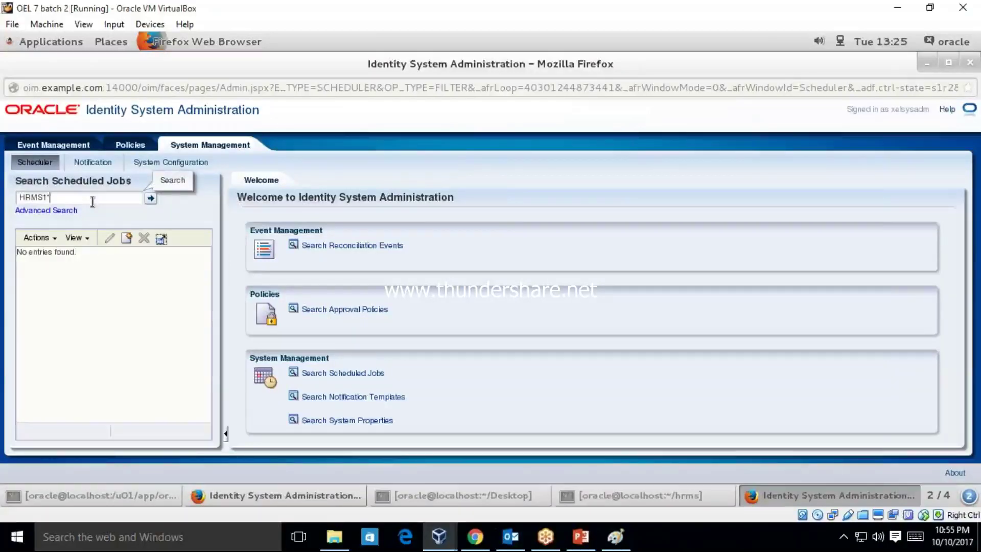
key("Return")
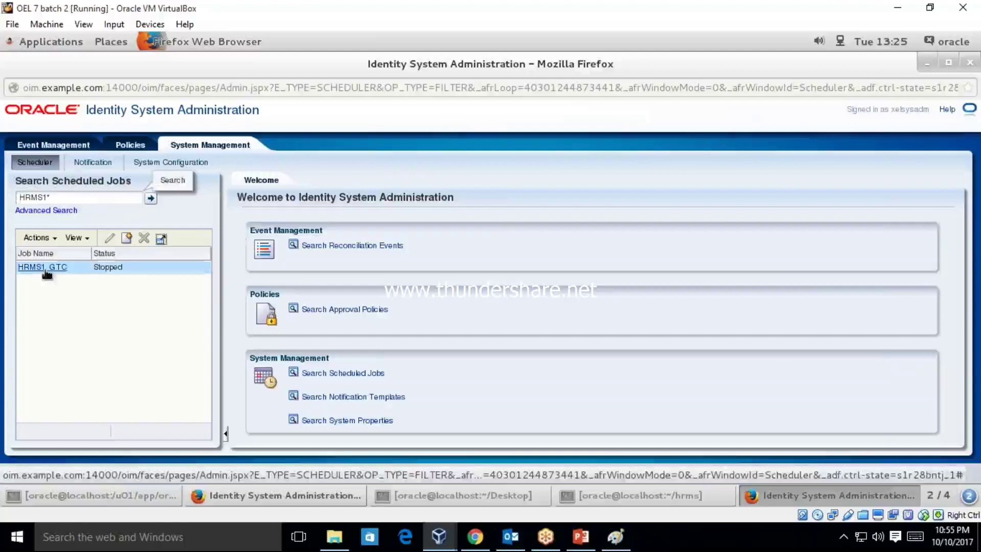
- Enable HRMS1_GTC, run it now, refresh, and confirm a Success entry in Job History
left_click(57, 268)
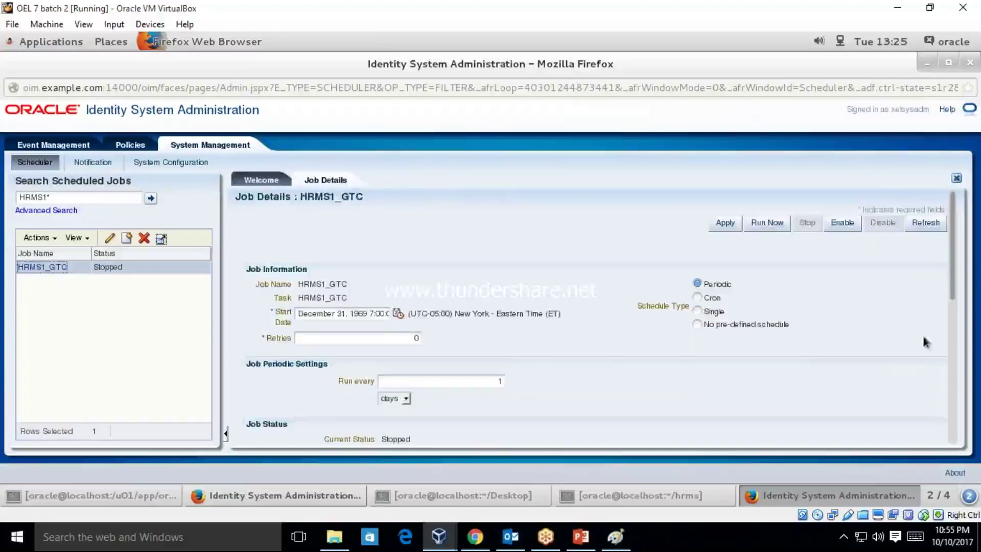
left_click(854, 226)
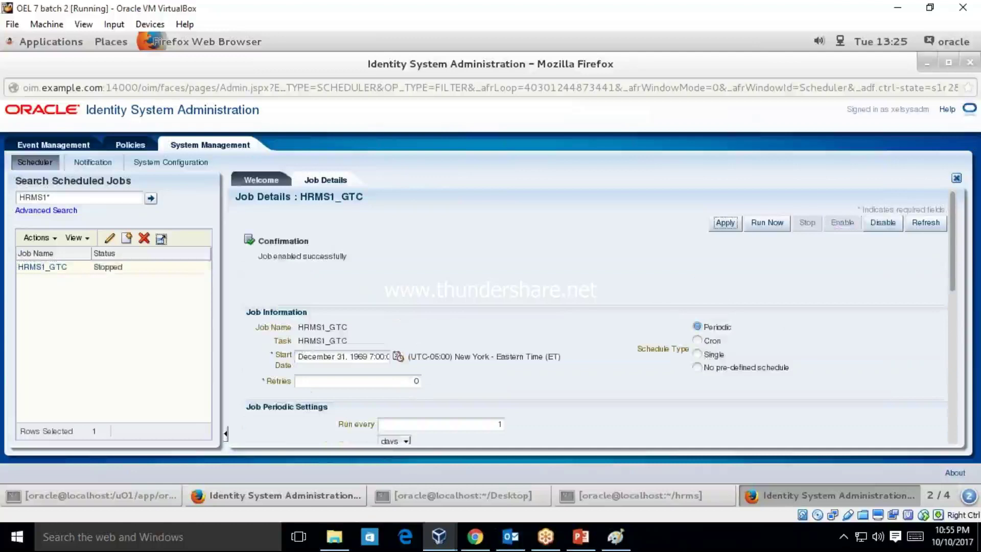
left_click(768, 224)
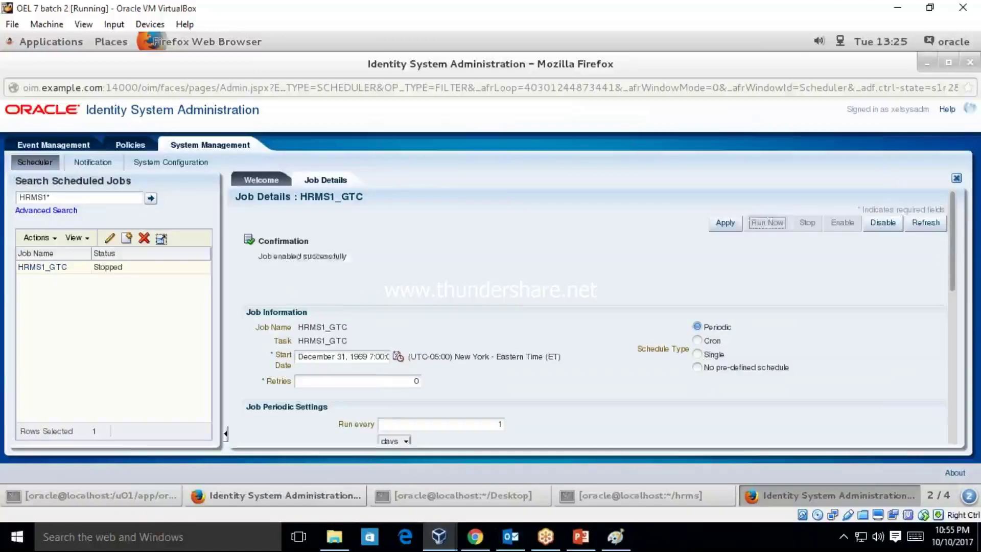
left_click(926, 223)
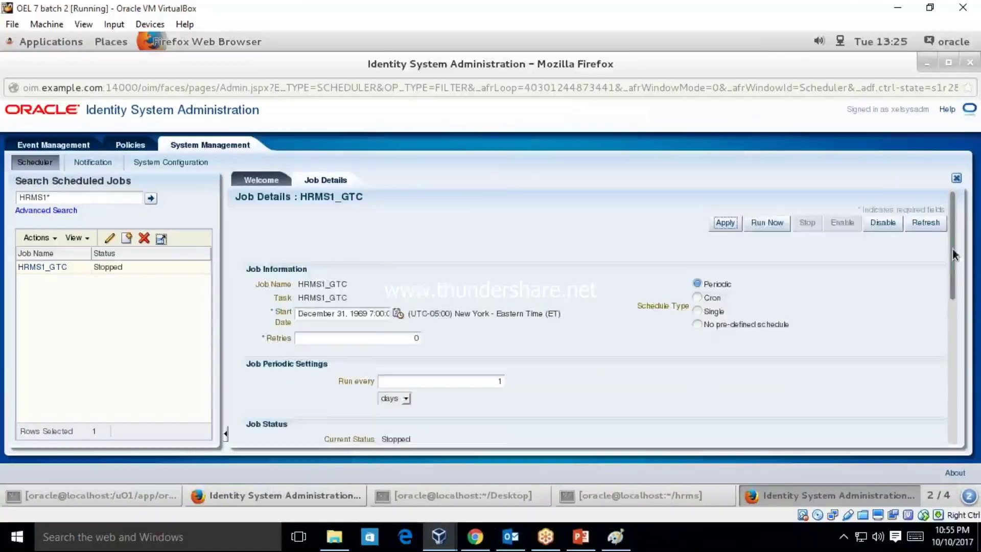
scroll(955, 326, "down", 5)
scroll(955, 326, "down", 3)
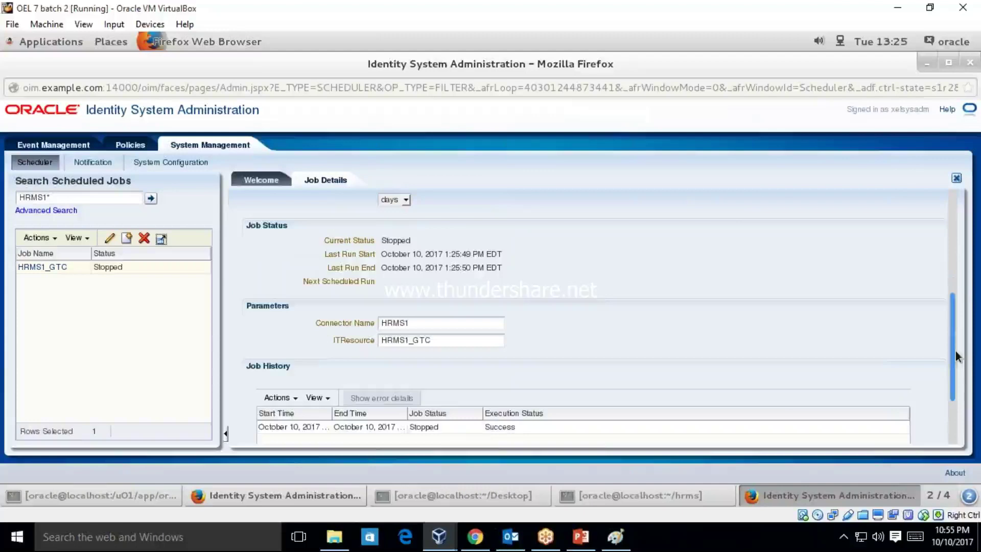
left_click(482, 433)
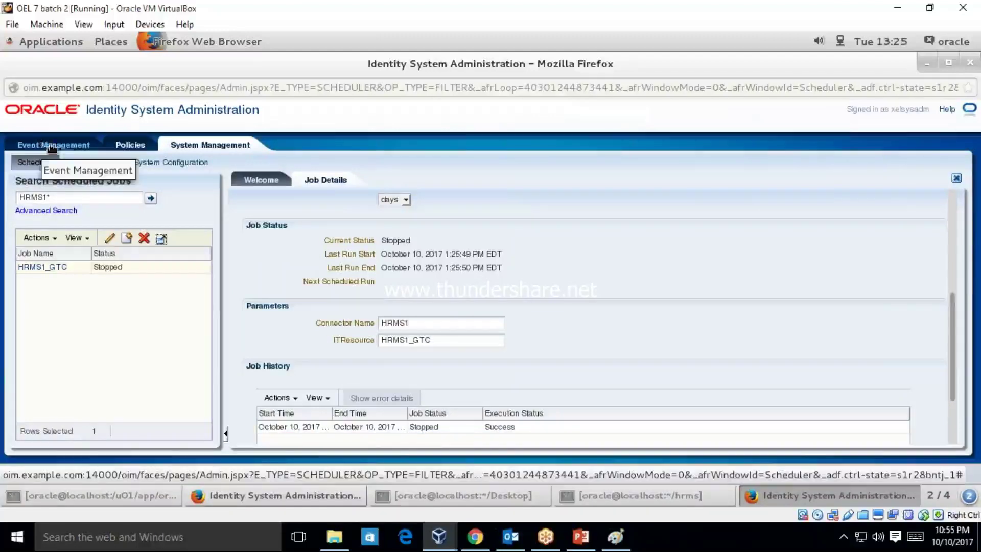
- List reconciliation events and open event 41, confirming its Creation Succeeded status
left_click(66, 147)
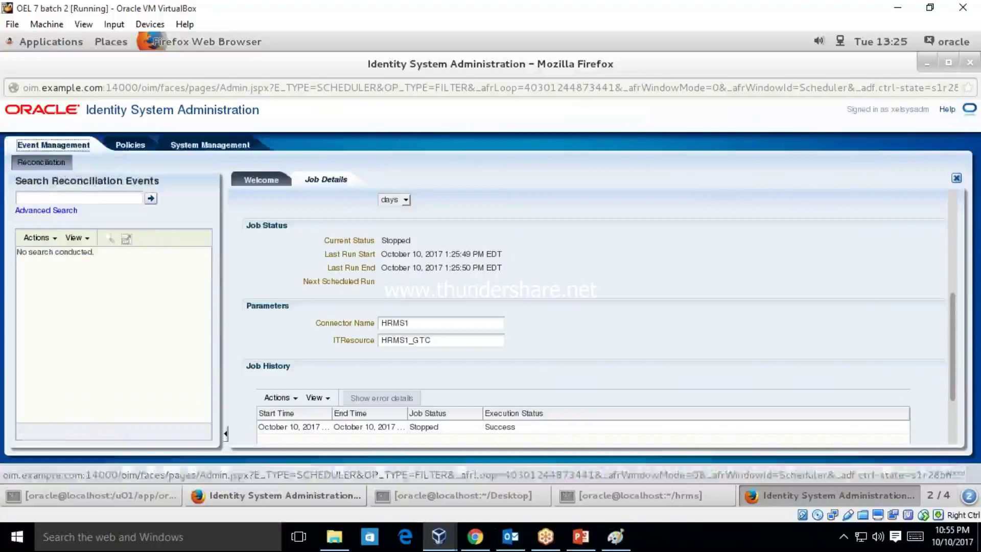
left_click(149, 199)
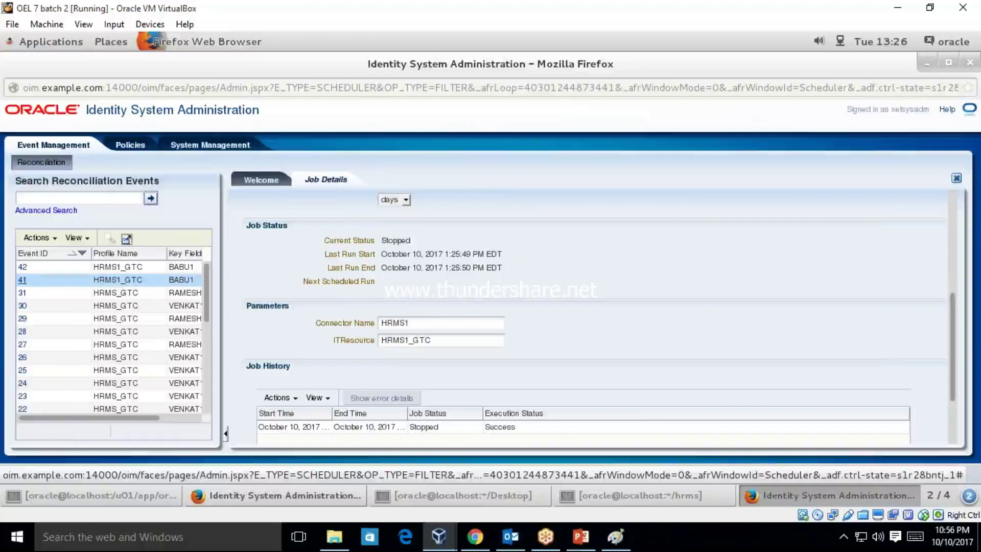
left_click(23, 280)
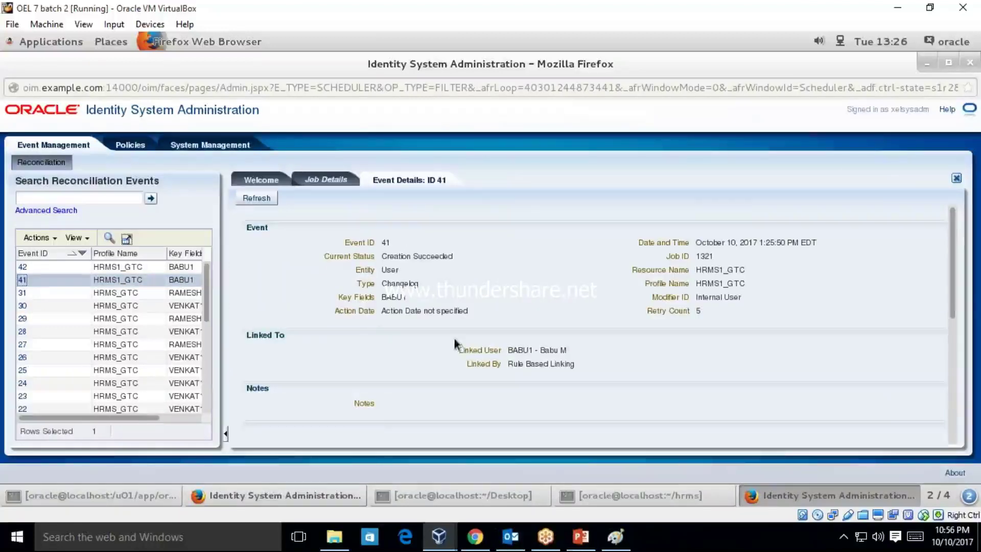
left_click_drag(381, 256, 453, 256)
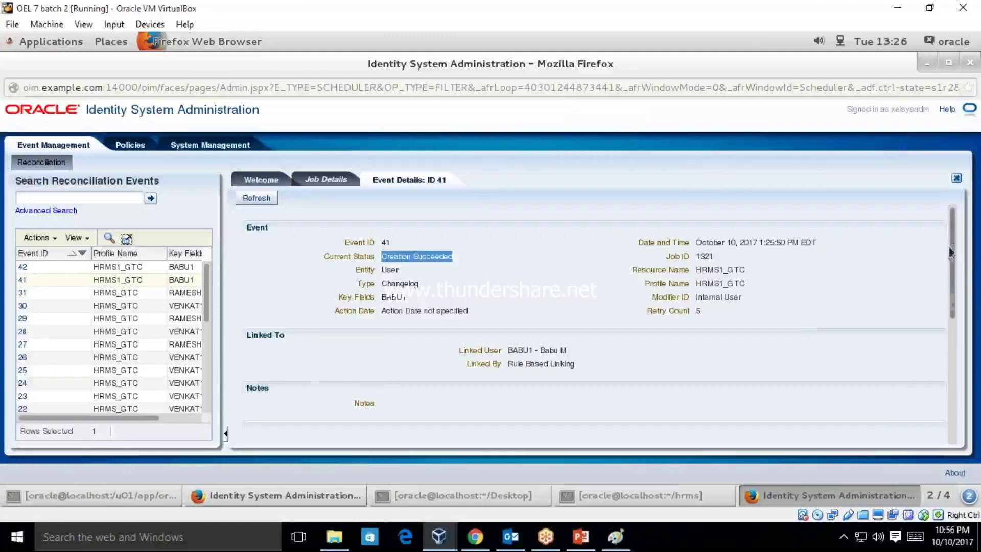
left_click_drag(951, 251, 954, 366)
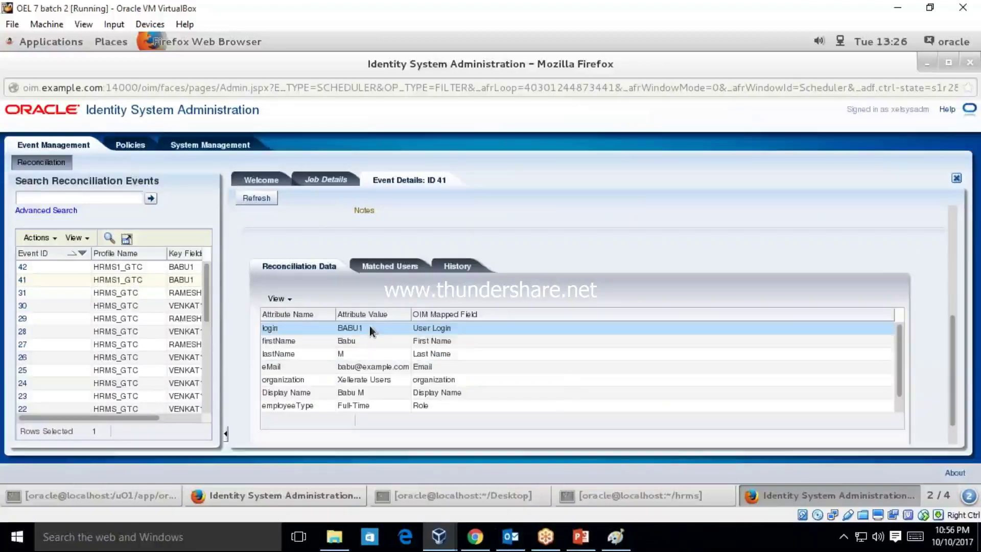
- Review event 41's login, firstName, lastName, eMail and Display Name attributes, then switch browser windows
left_click(473, 339)
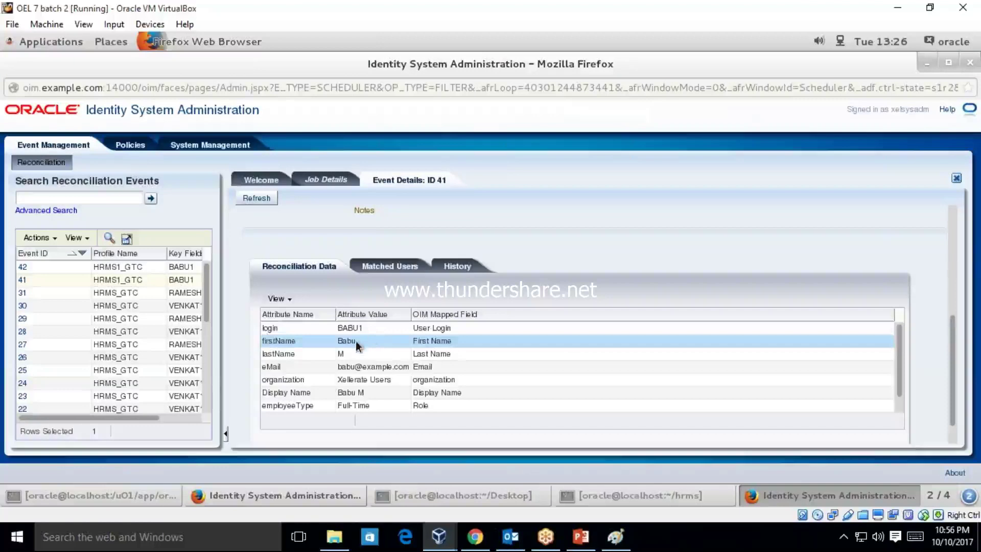
left_click(374, 330)
left_click(302, 342)
left_click(314, 364)
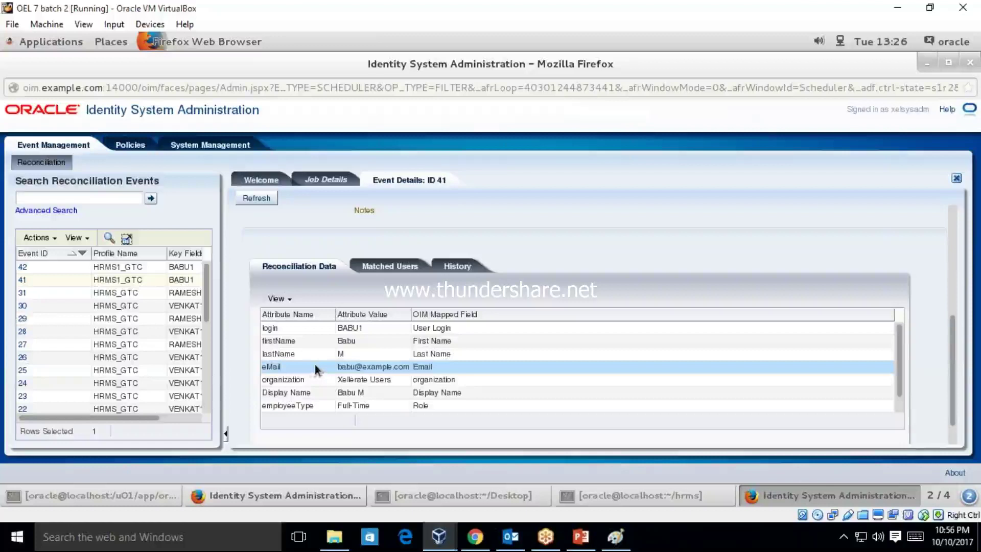
left_click(370, 353)
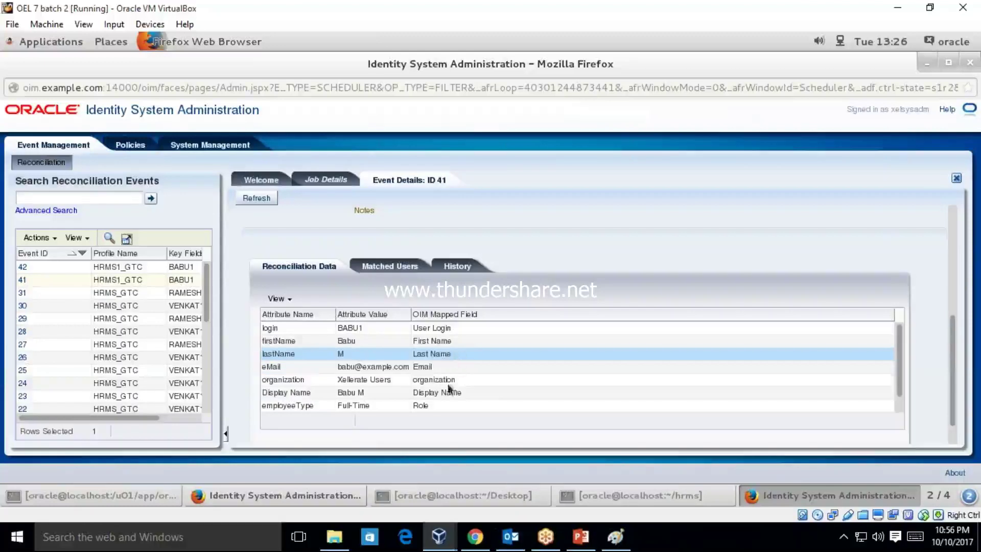
left_click(334, 395)
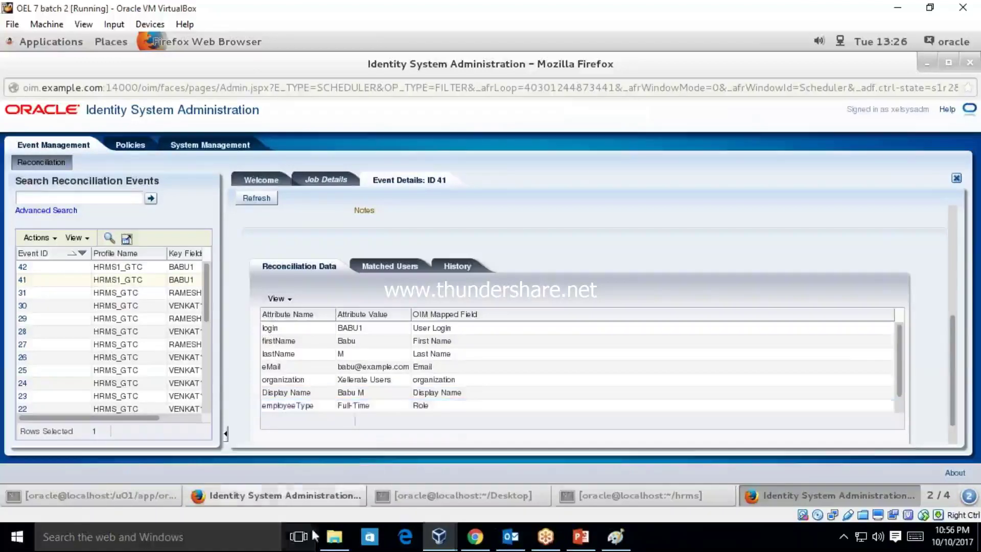
left_click(317, 495)
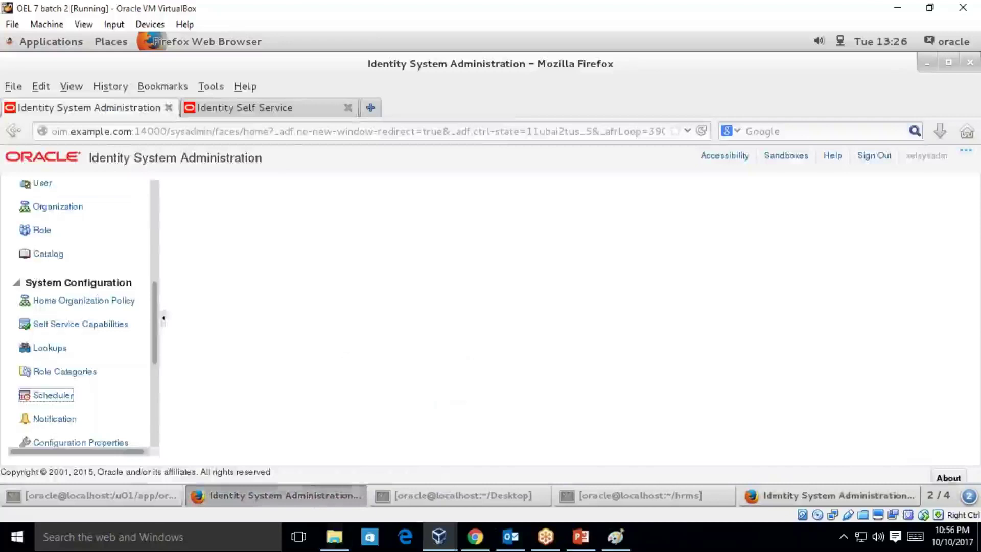
- Rerun the User Login search and open the user's details: Full-Time Employee in Xellerate Users
key("ctrl+Tab")
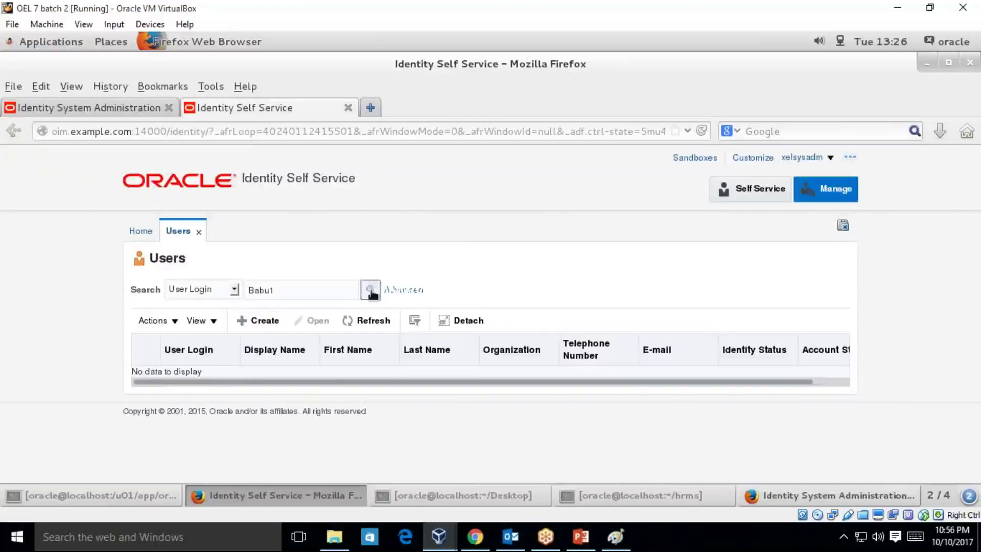
left_click(370, 290)
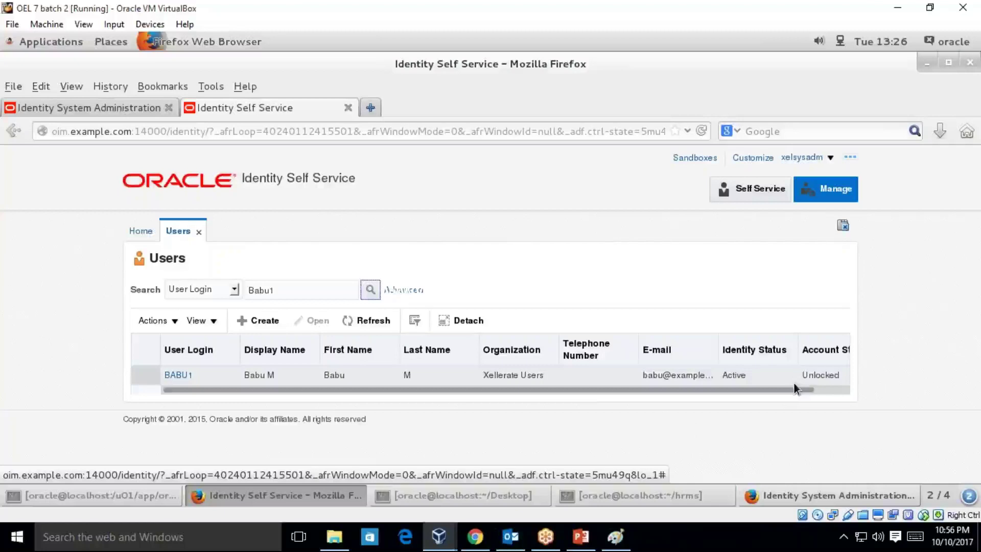
left_click(178, 375)
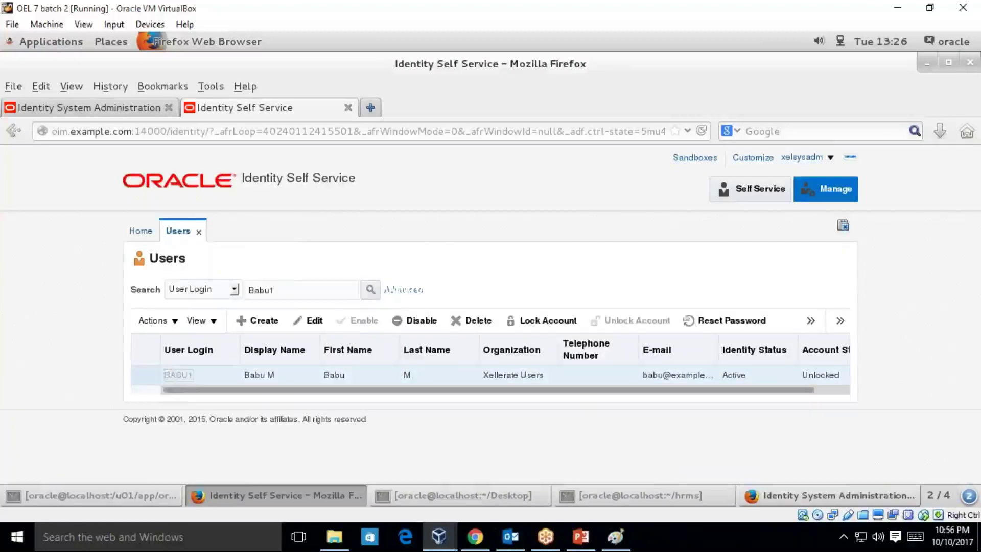
scroll(978, 249, "down", 3)
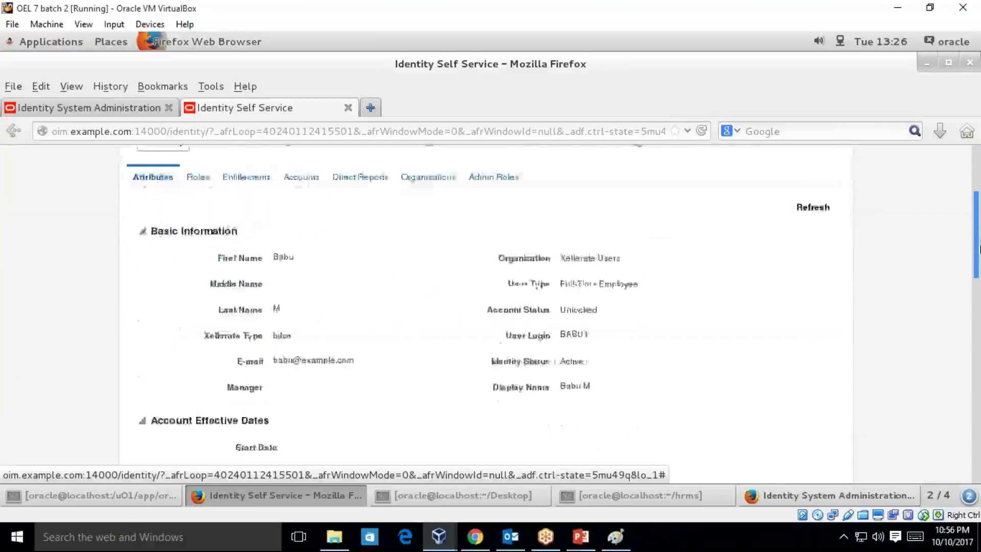
scroll(979, 248, "down", 3)
scroll(979, 241, "up", 4)
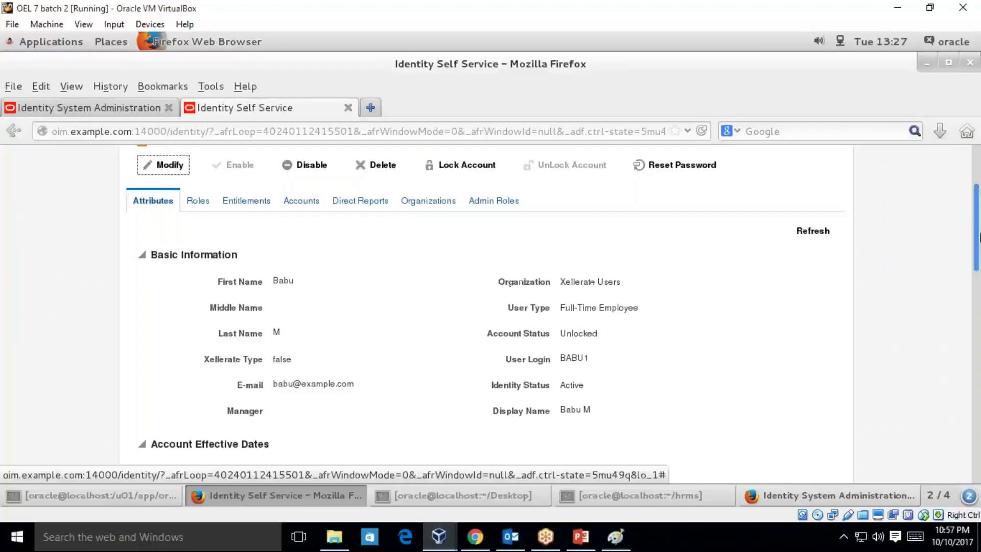
left_click_drag(561, 307, 598, 307)
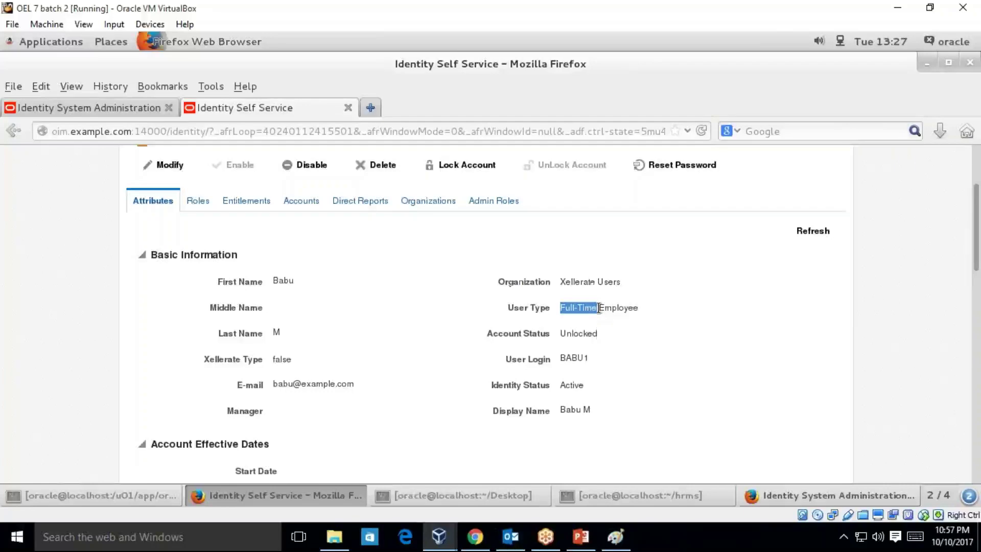
left_click_drag(976, 225, 971, 179)
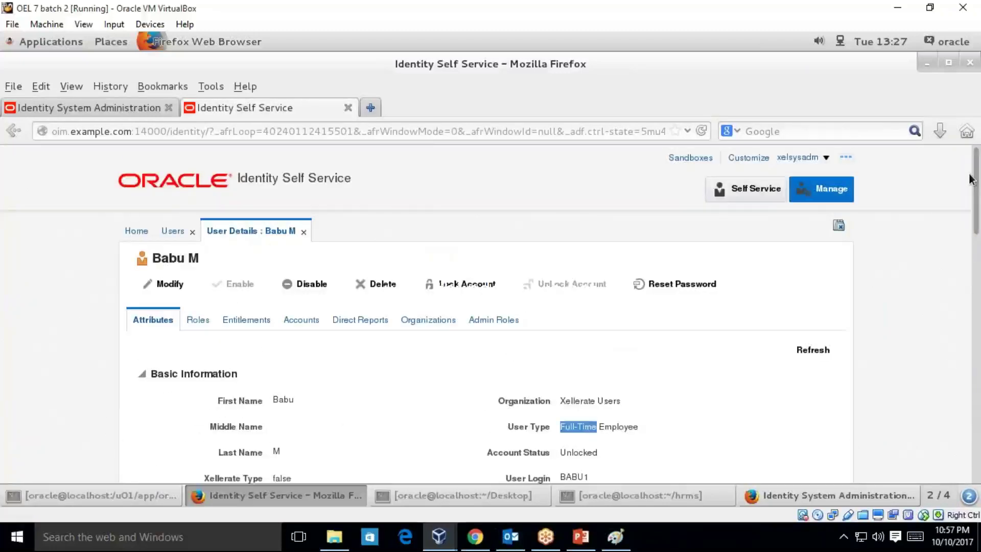
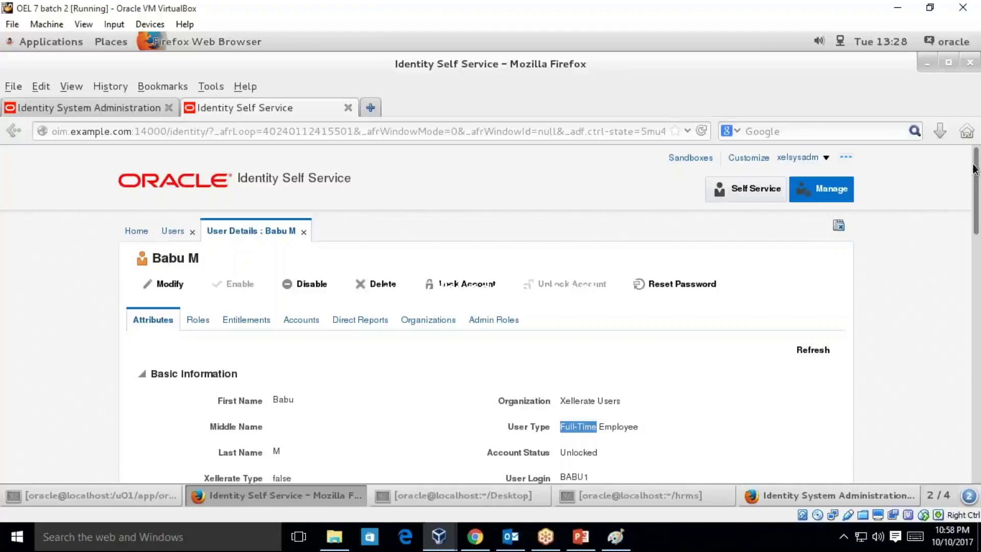
- Go to the System Administration home and open Generic Connector under Provisioning Configuration
left_click_drag(975, 169, 975, 258)
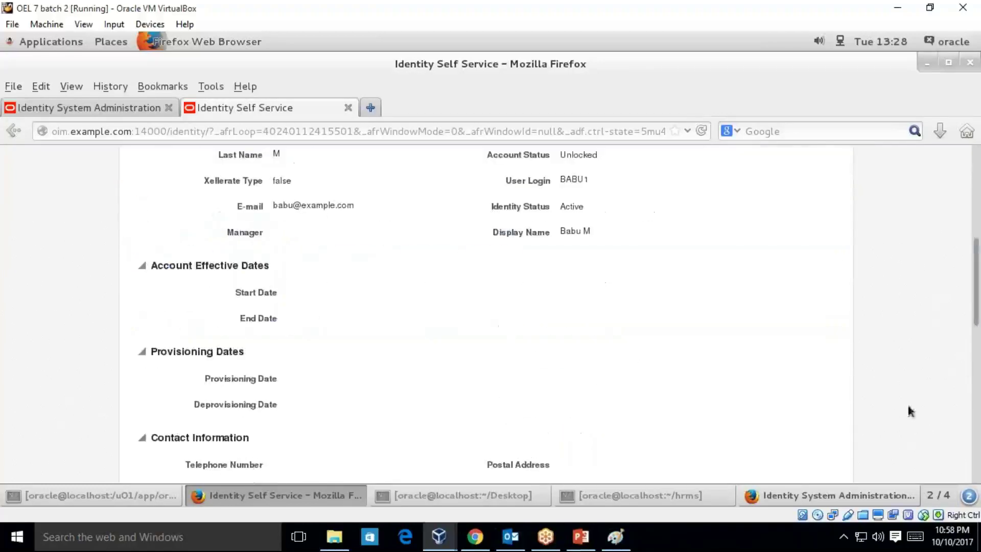
left_click(797, 496)
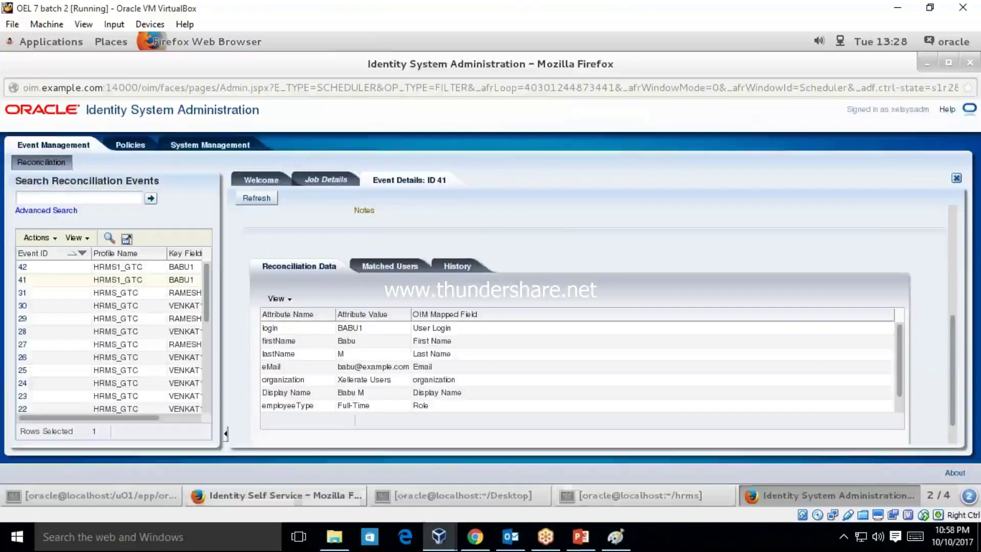
left_click(294, 496)
left_click(134, 102)
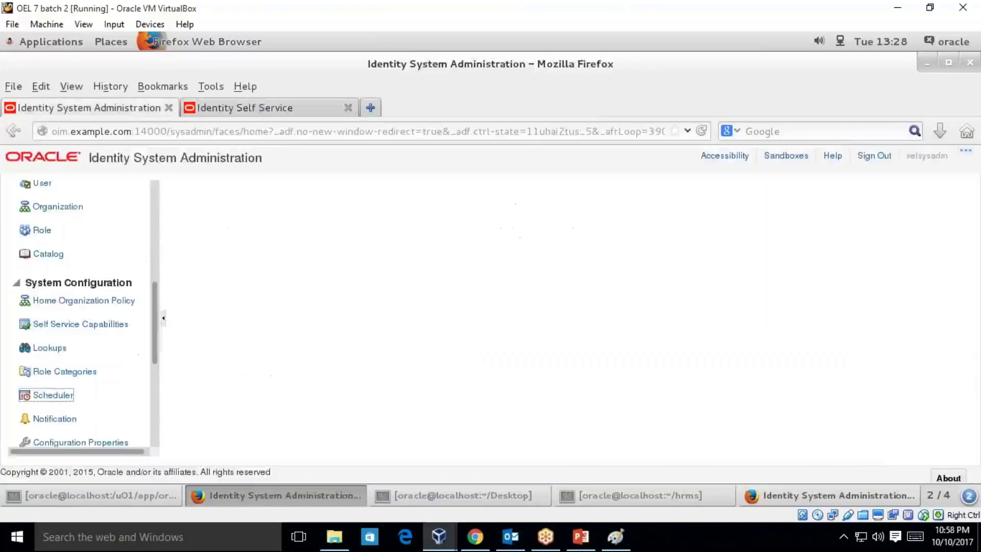
left_click_drag(154, 324, 152, 276)
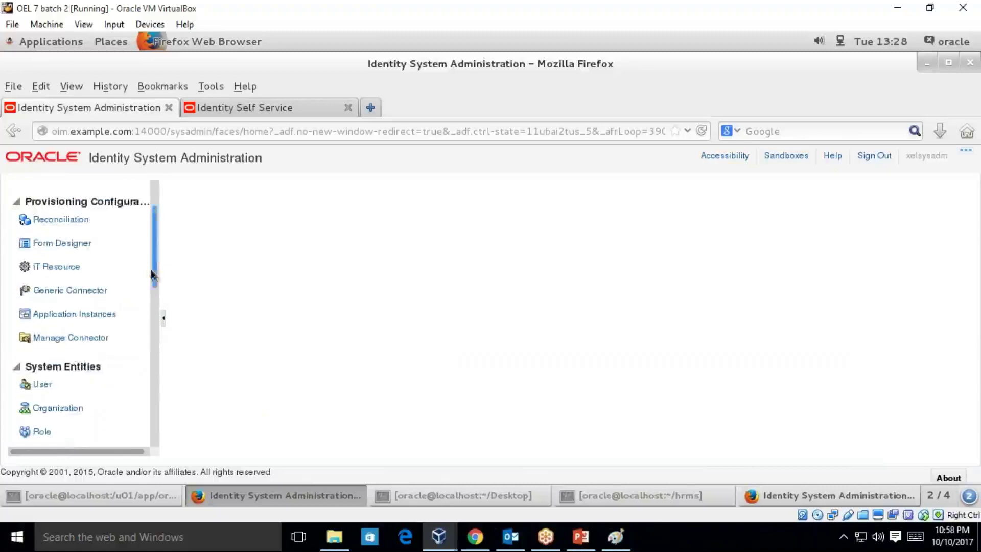
left_click(70, 290)
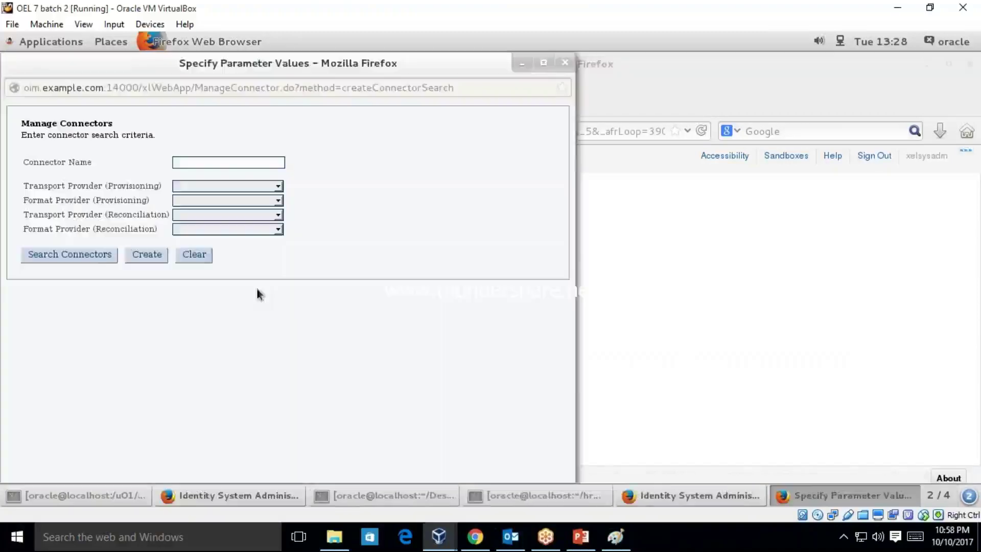
- Search connectors, open HRMS1's parameters and continue to the maximized Step 3 mapping diagram
left_click(70, 254)
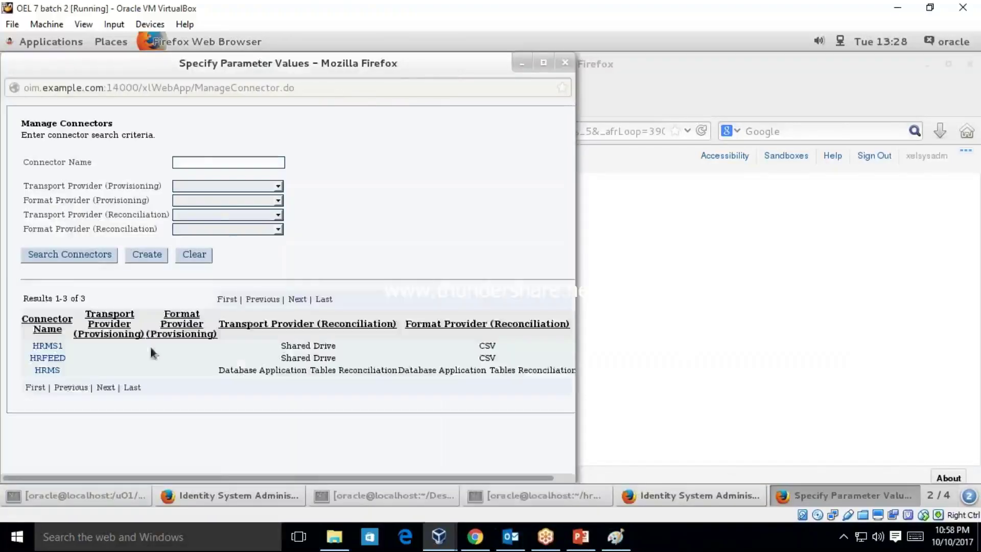
left_click(48, 346)
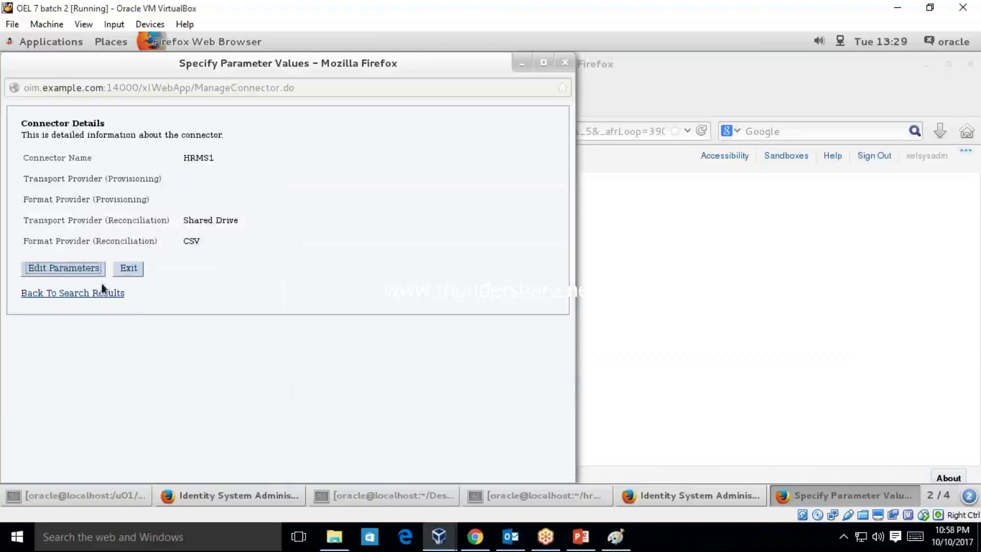
left_click(98, 269)
left_click_drag(569, 251, 567, 453)
left_click(122, 409)
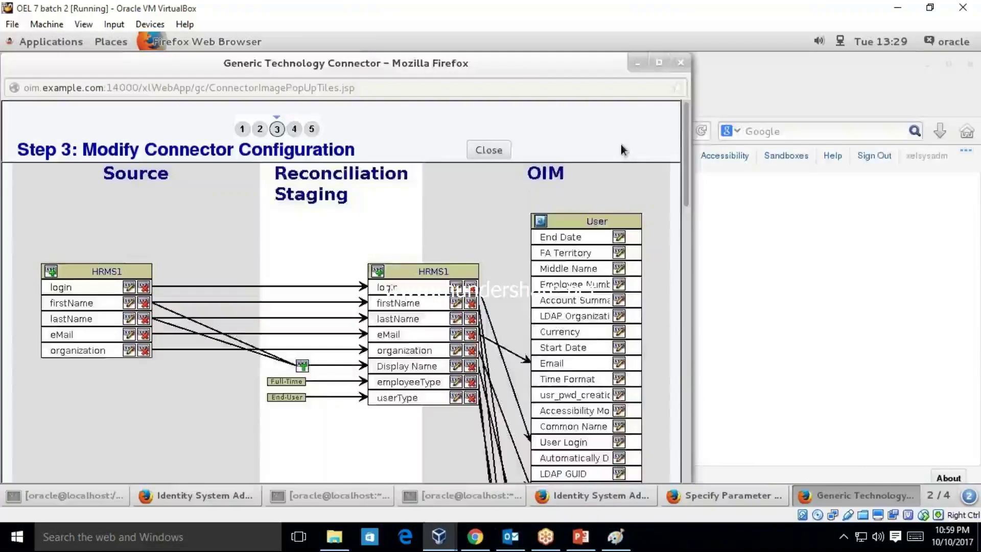
left_click(660, 63)
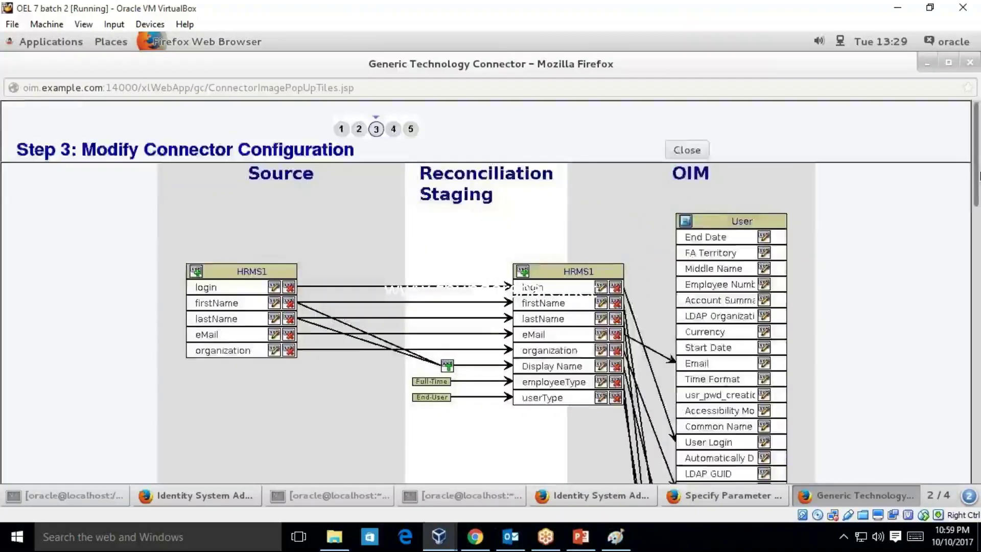
left_click_drag(977, 167, 977, 225)
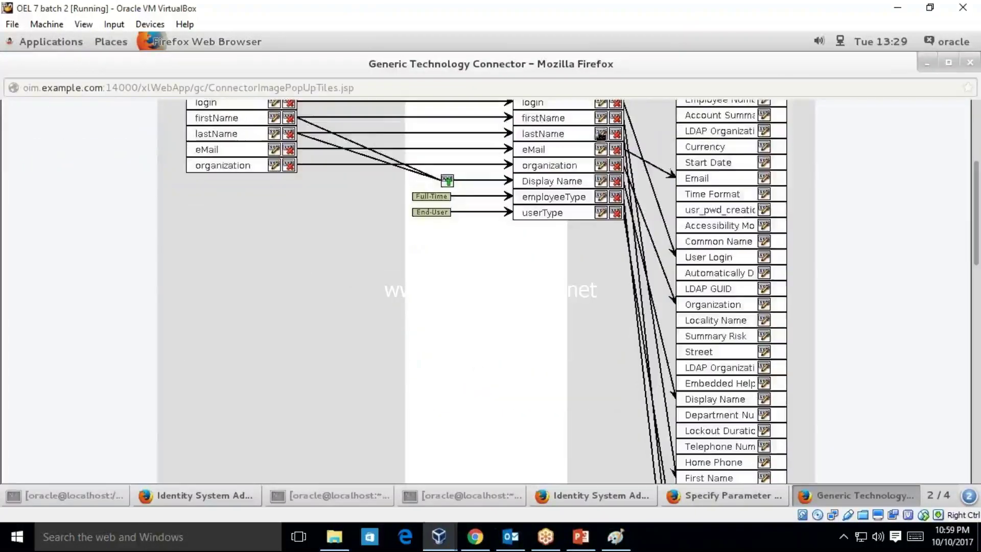
- Inspect the staging Display Name mapping's actions and close it without changes
left_click(601, 182)
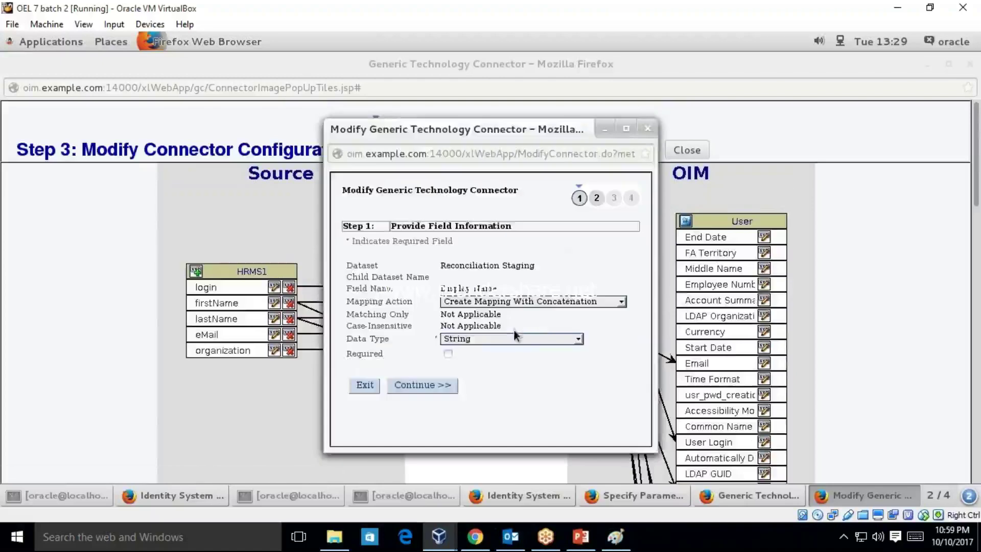
left_click(537, 302)
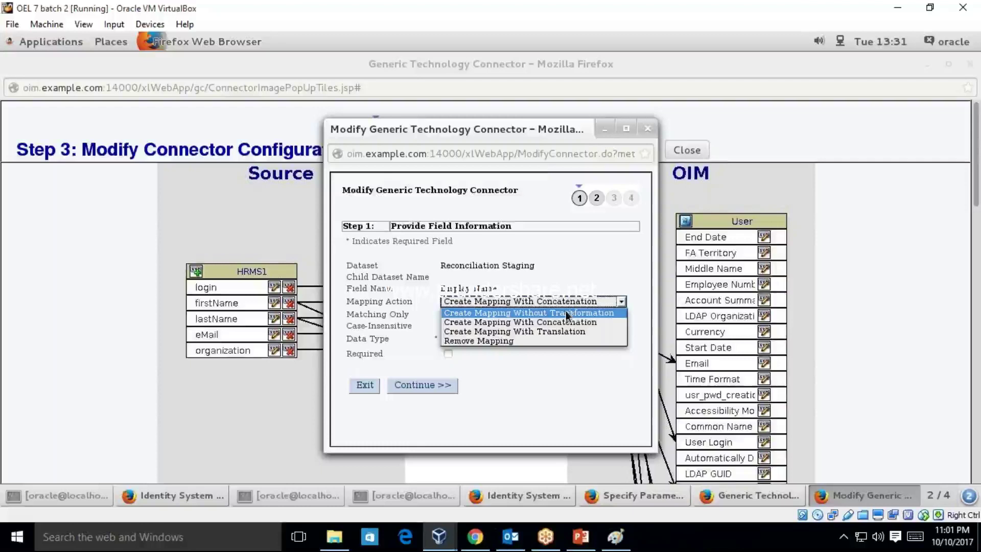
left_click(646, 124)
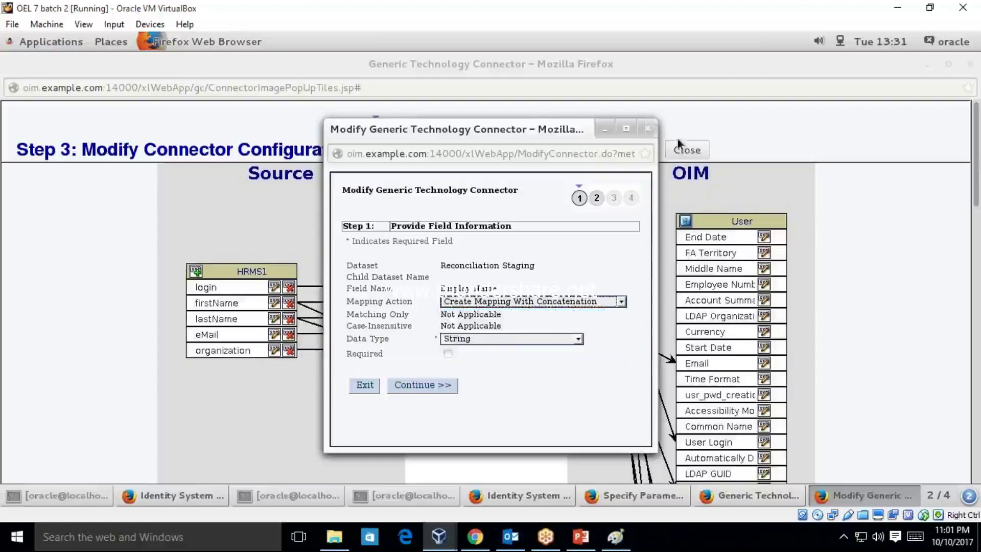
left_click(647, 128)
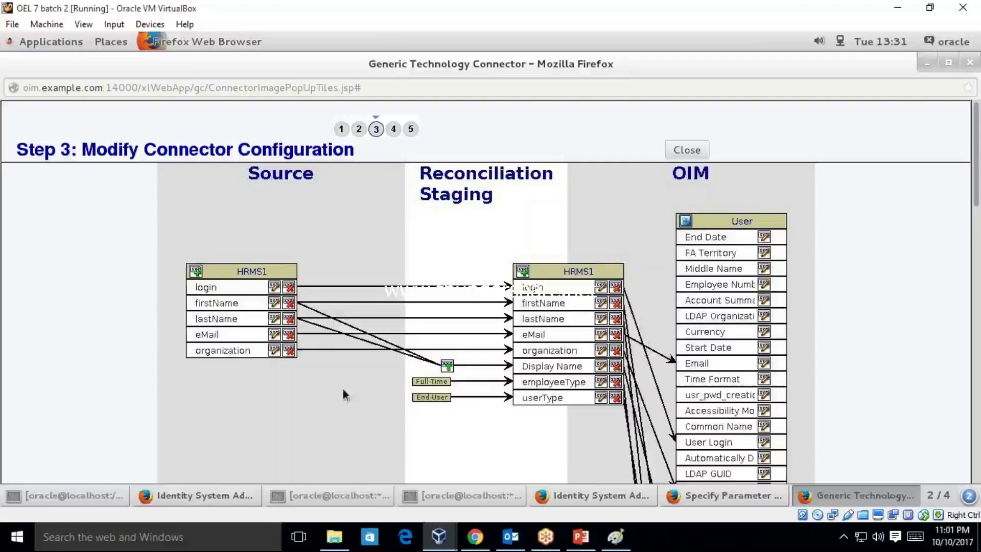
- Add a field named employeeType to the Source HRMS1 dataset and confirm the success message
left_click(196, 271)
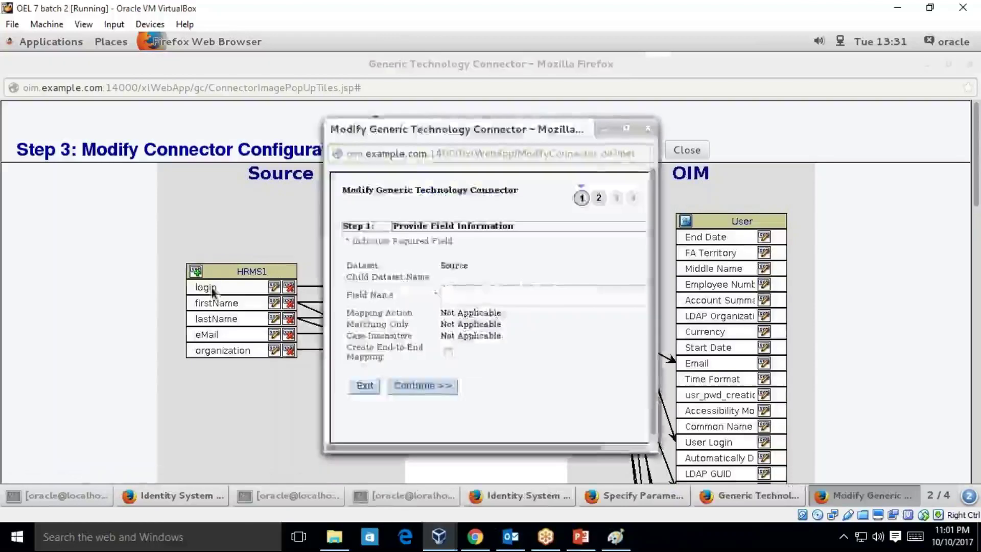
left_click(476, 301)
type("emp")
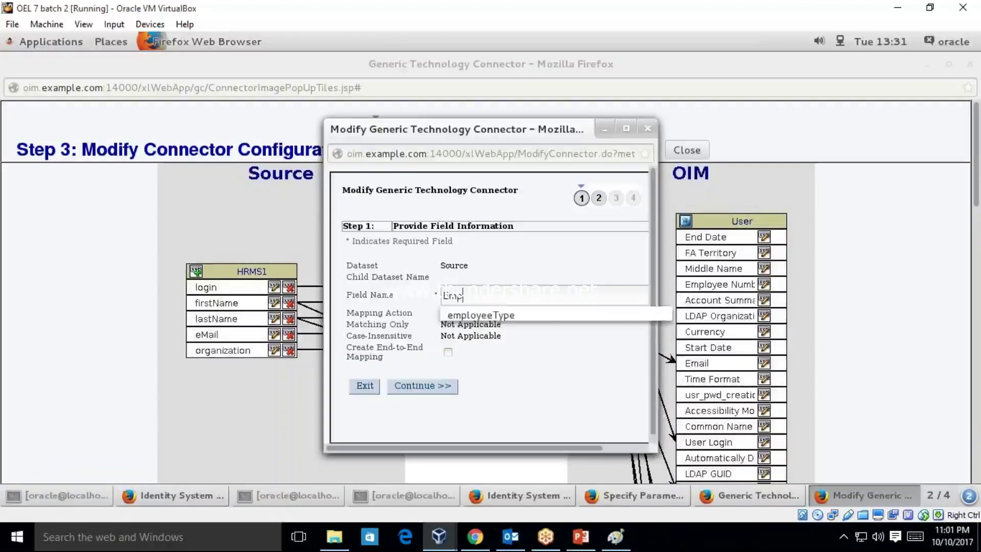
key("Down")
key("Return")
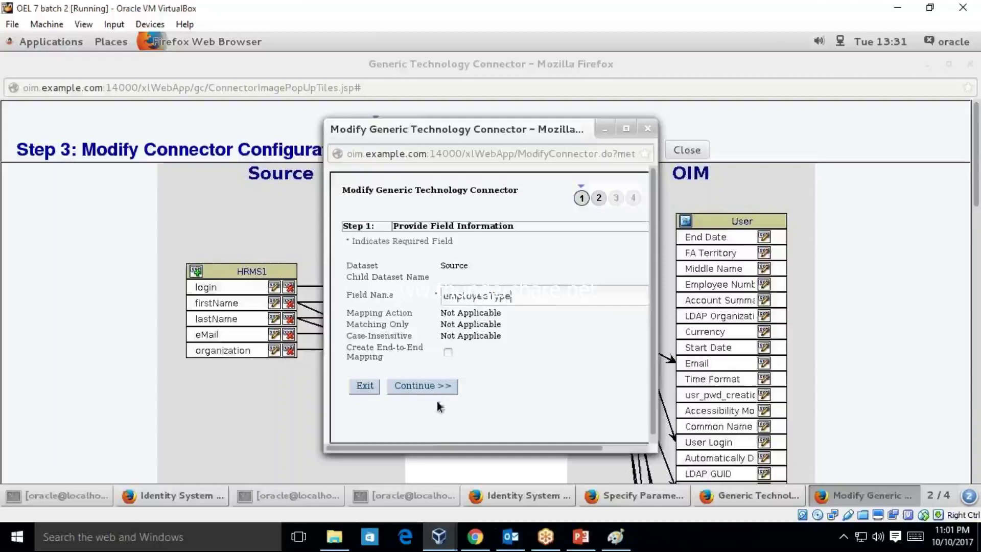
left_click(433, 387)
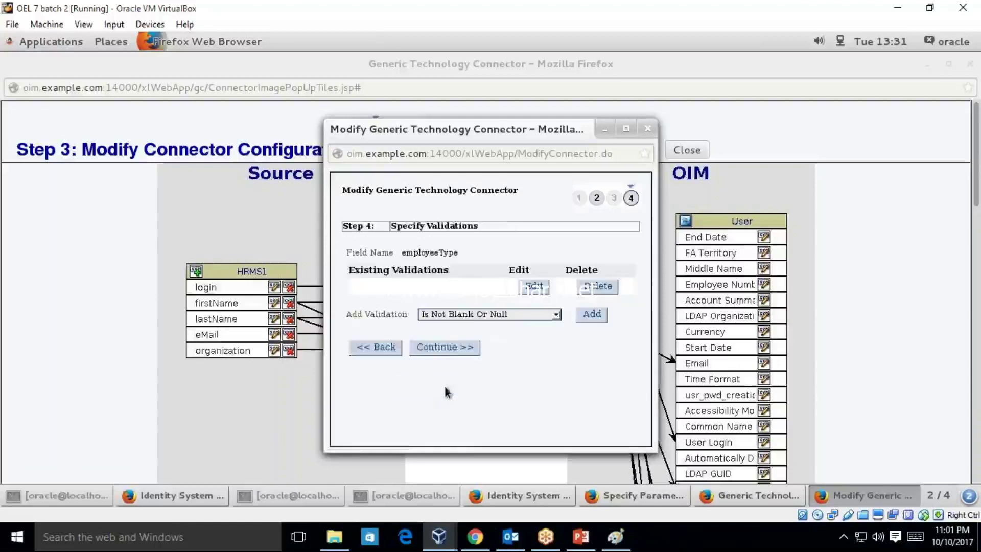
left_click(447, 347)
left_click(368, 244)
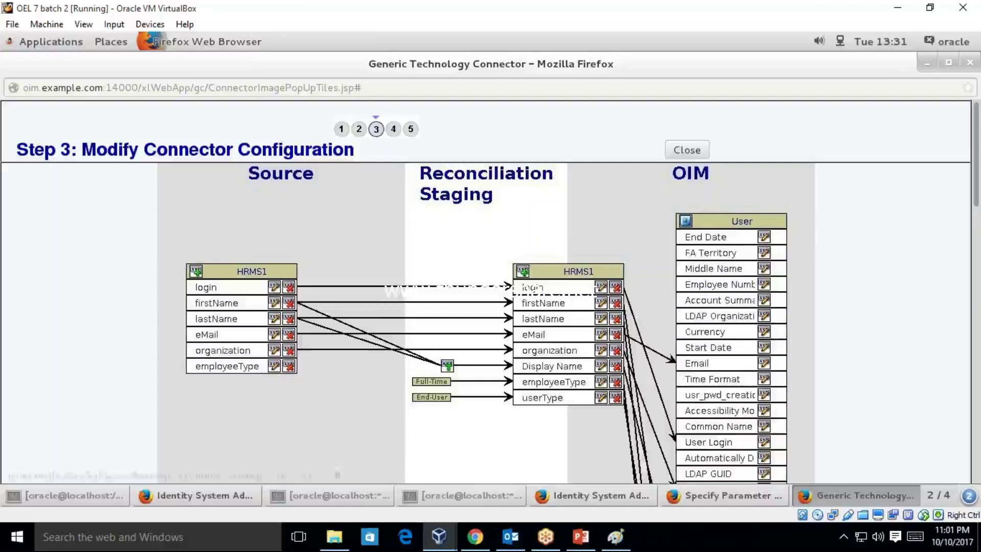
- Set staging employeeType to Create Mapping With Translation using employeeType as input field
left_click(601, 383)
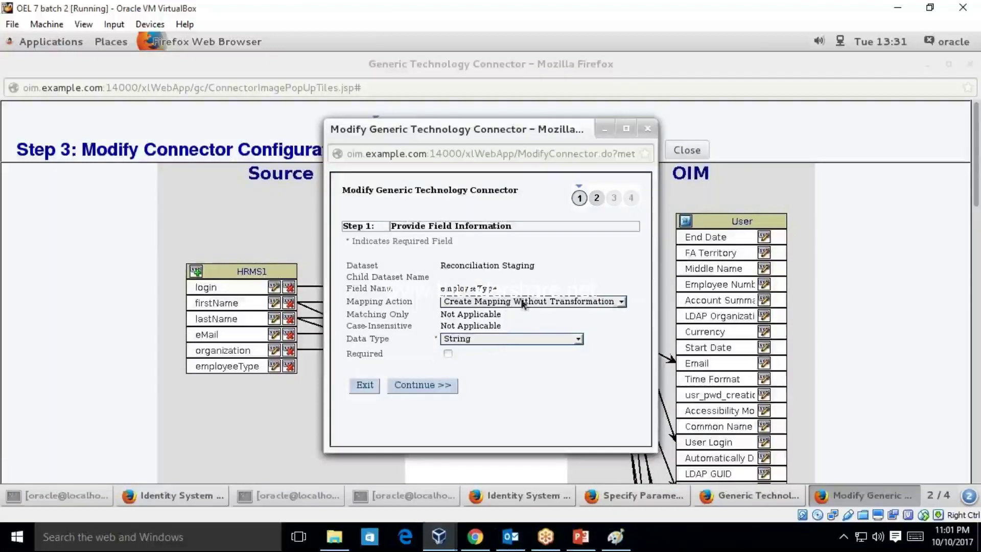
left_click(608, 300)
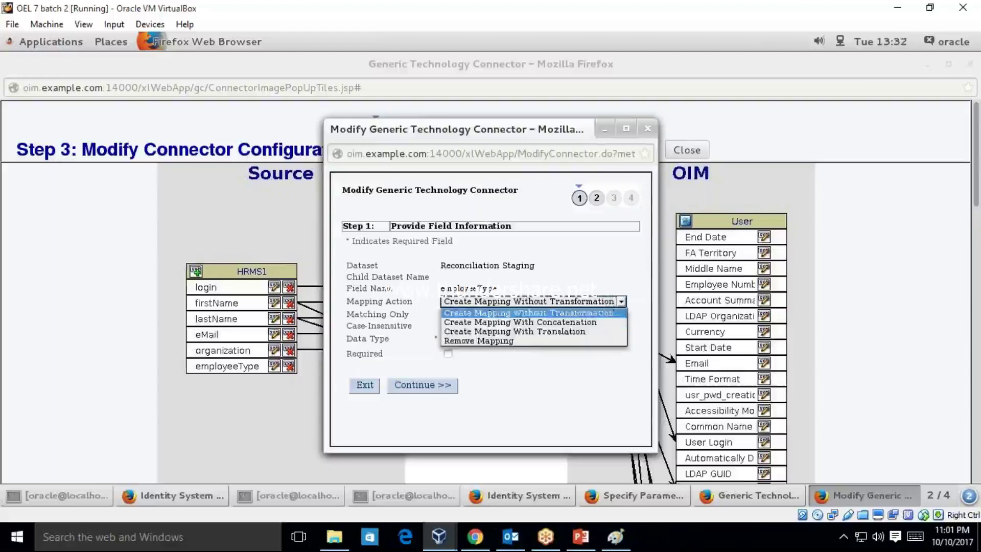
left_click(552, 331)
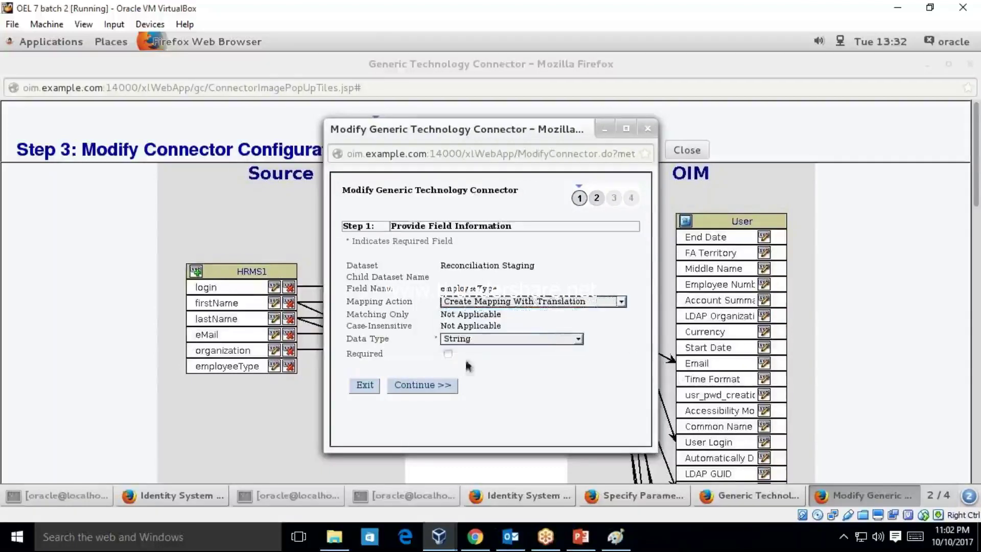
left_click(443, 386)
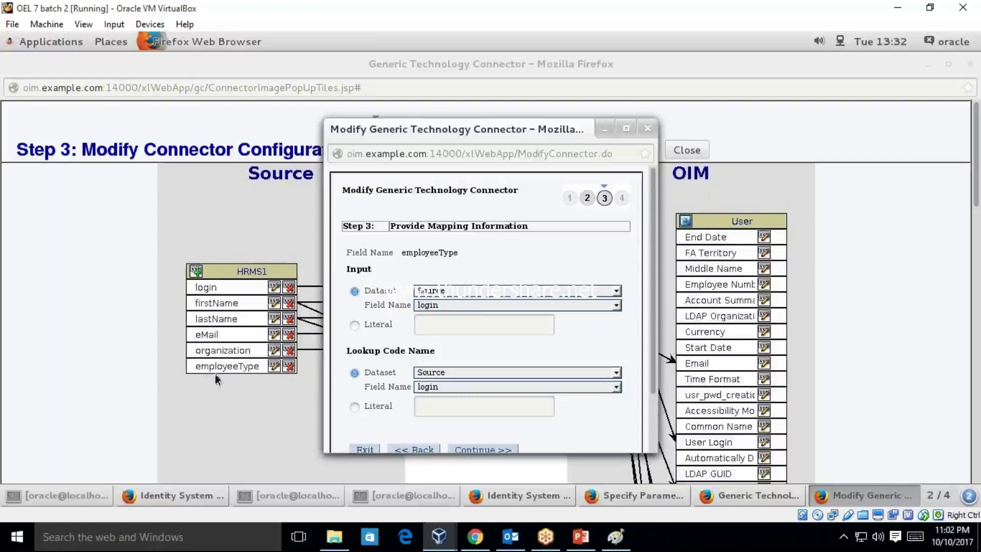
left_click(475, 305)
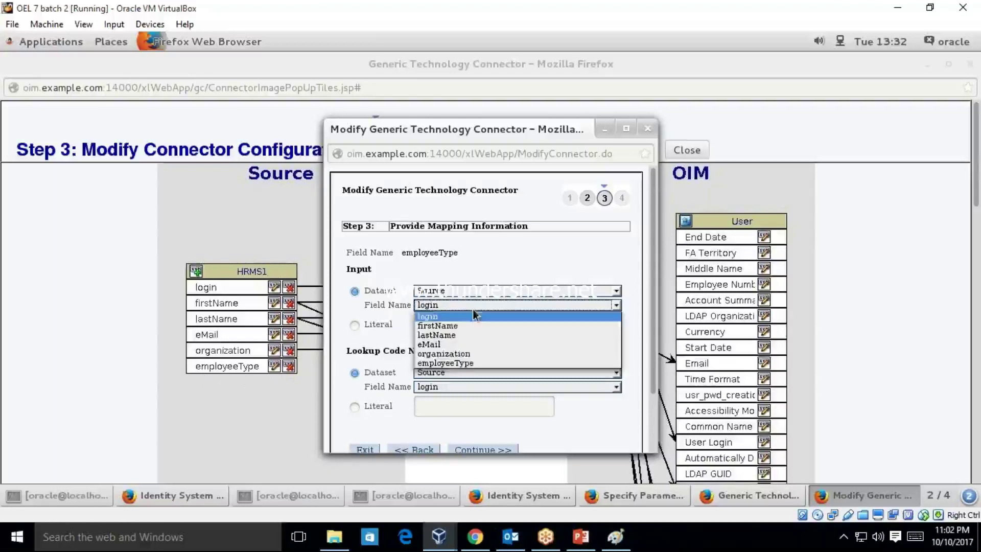
left_click(464, 363)
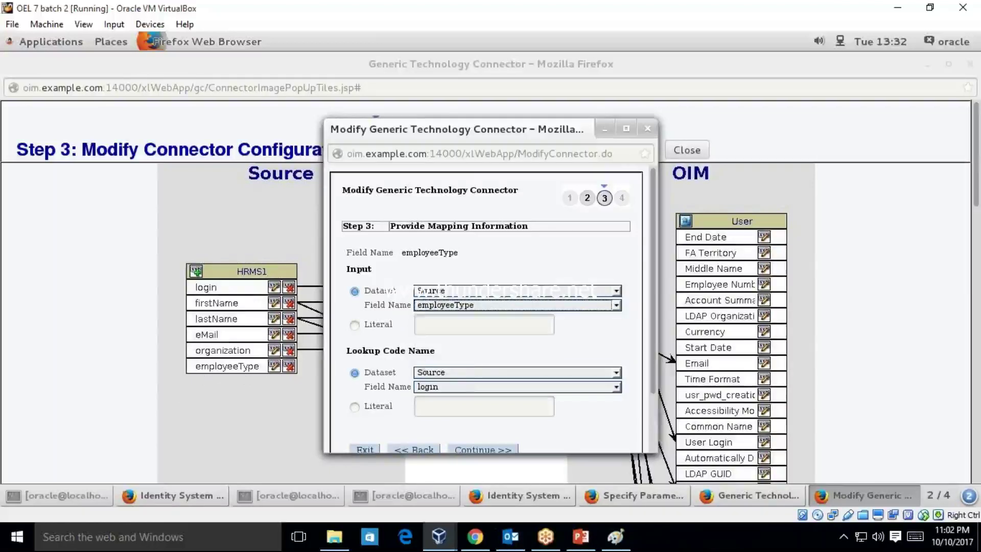
- Enter Lookup.HRFEED.EMPTYPE as the lookup code literal and copy that name
left_click_drag(346, 352, 429, 351)
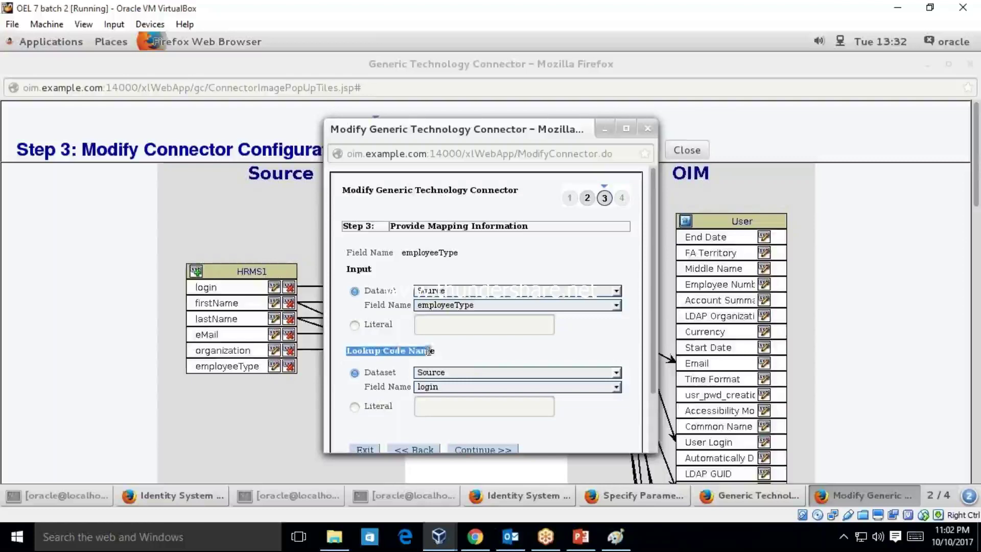
left_click(460, 398)
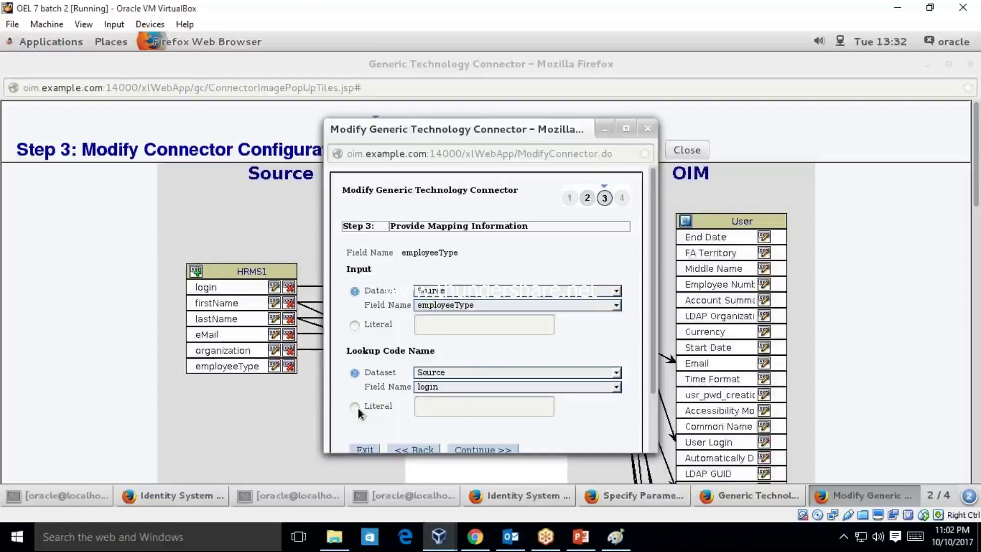
left_click(466, 407)
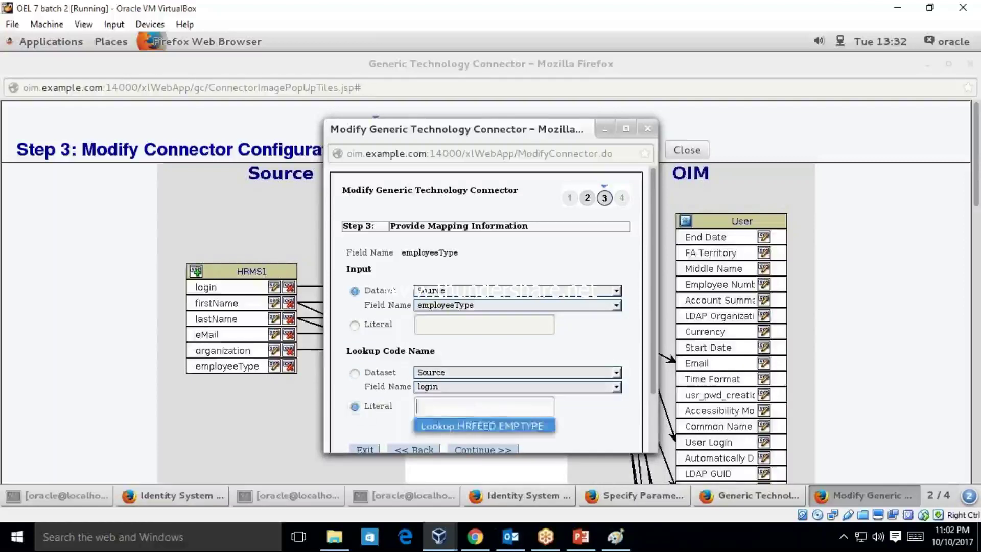
left_click(482, 426)
left_click_drag(540, 407, 410, 406)
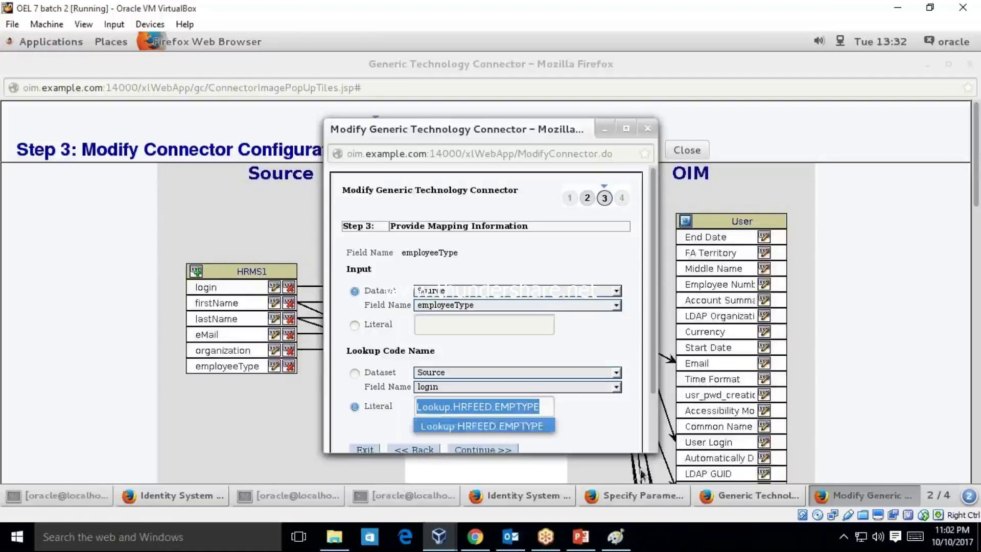
key("ctrl+c")
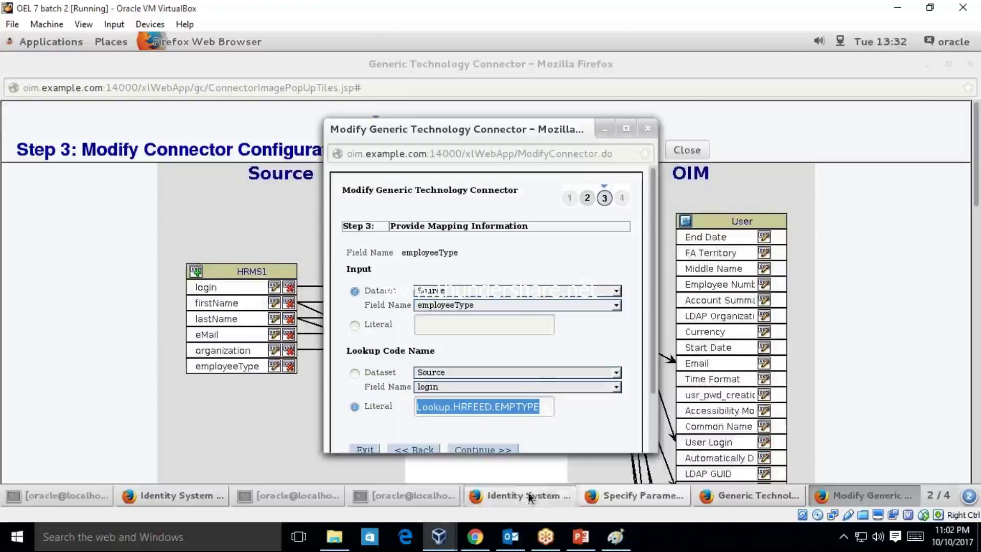
left_click(527, 497)
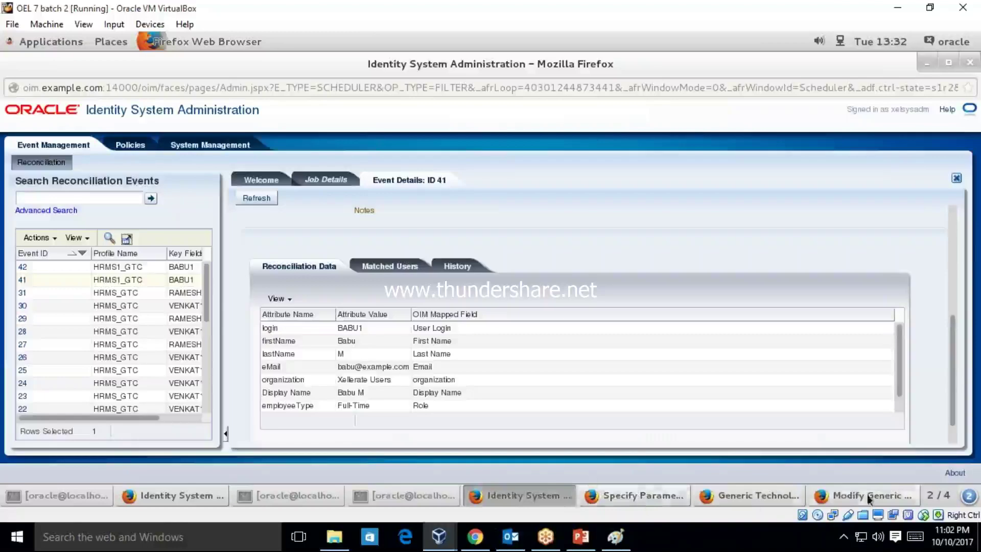
- Search System Configuration Lookups for the code Lookup.HRFEED.EMPTYPE
left_click(175, 497)
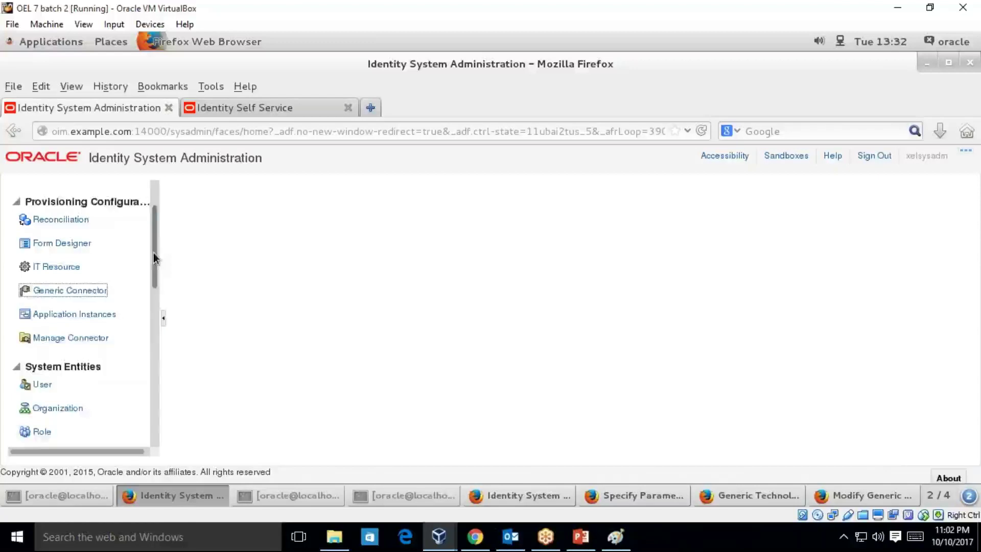
left_click_drag(153, 256, 157, 334)
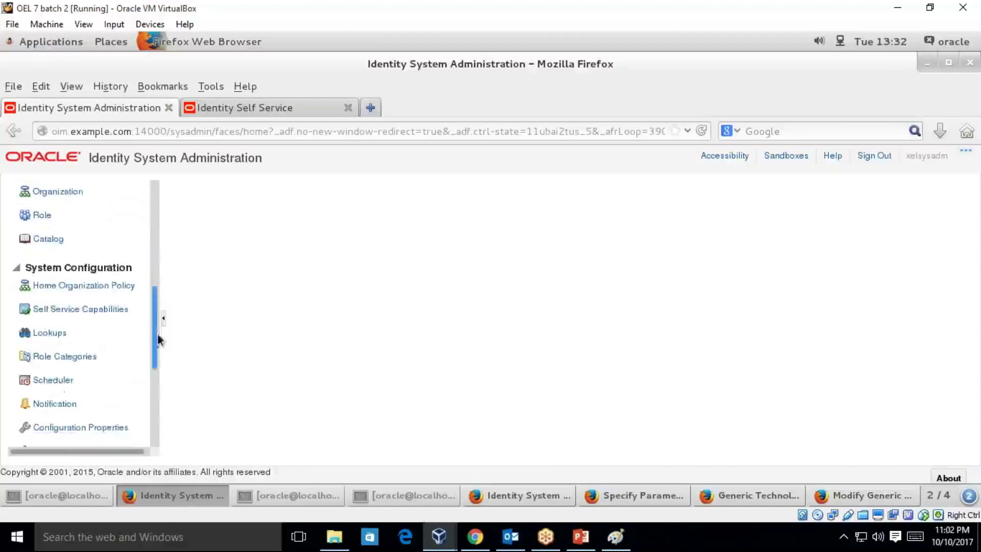
left_click(50, 333)
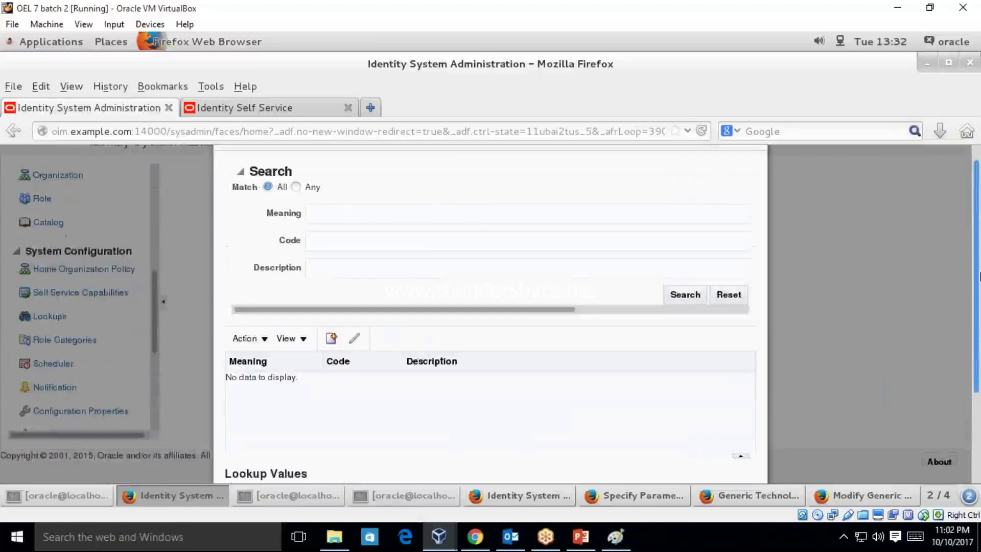
left_click(415, 239)
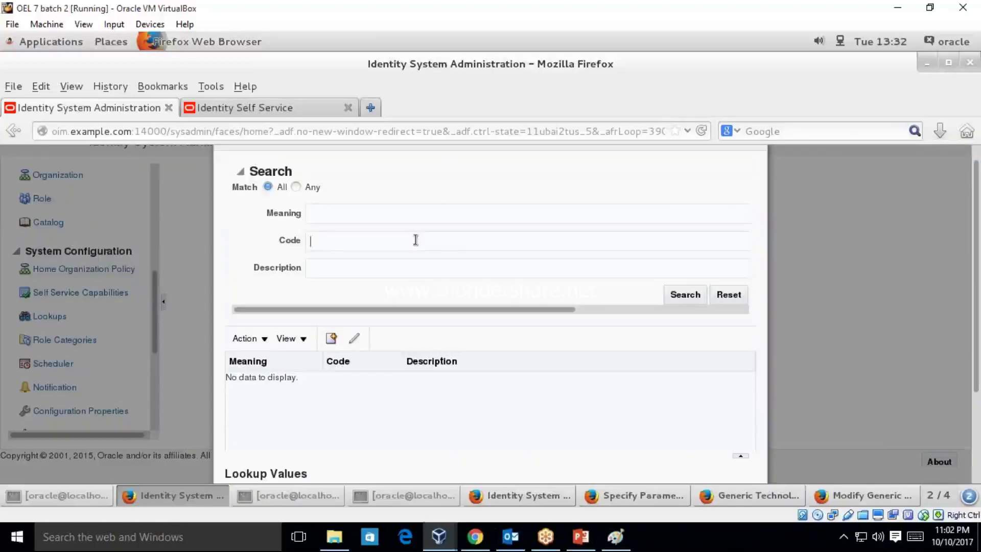
key("ctrl+v")
left_click(678, 296)
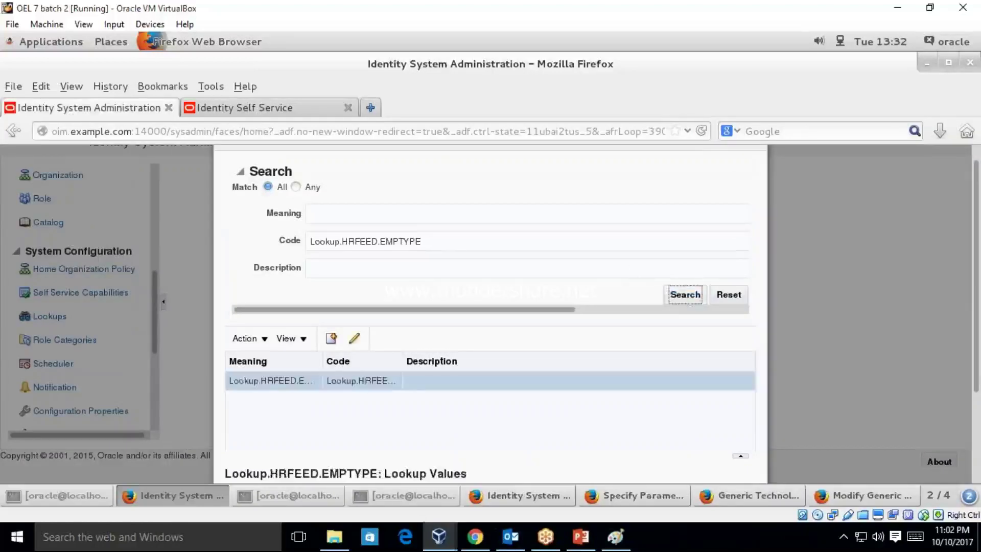
- Review its values (Contractor 2, Full-Time 1), then cancel without changes
left_click(256, 381)
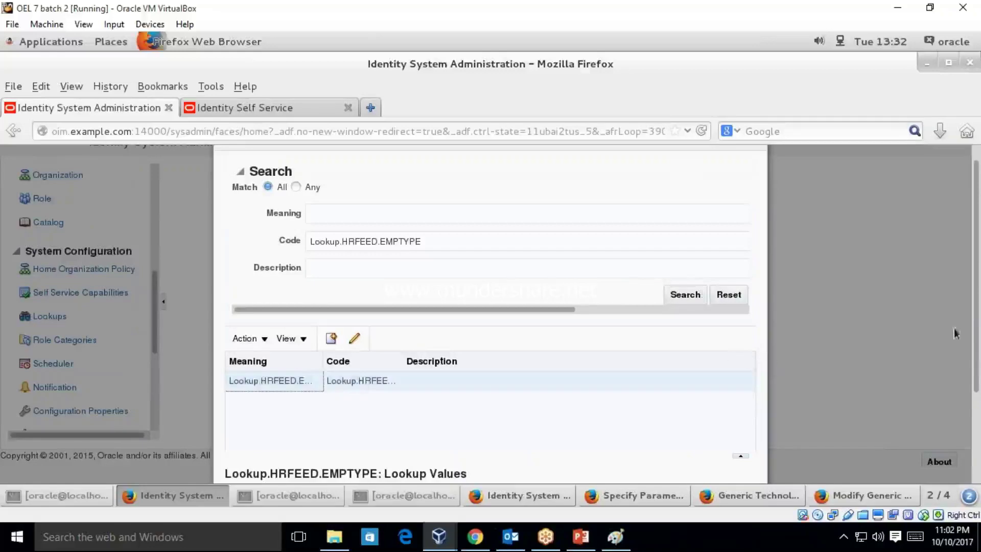
scroll(955, 333, "down", 4)
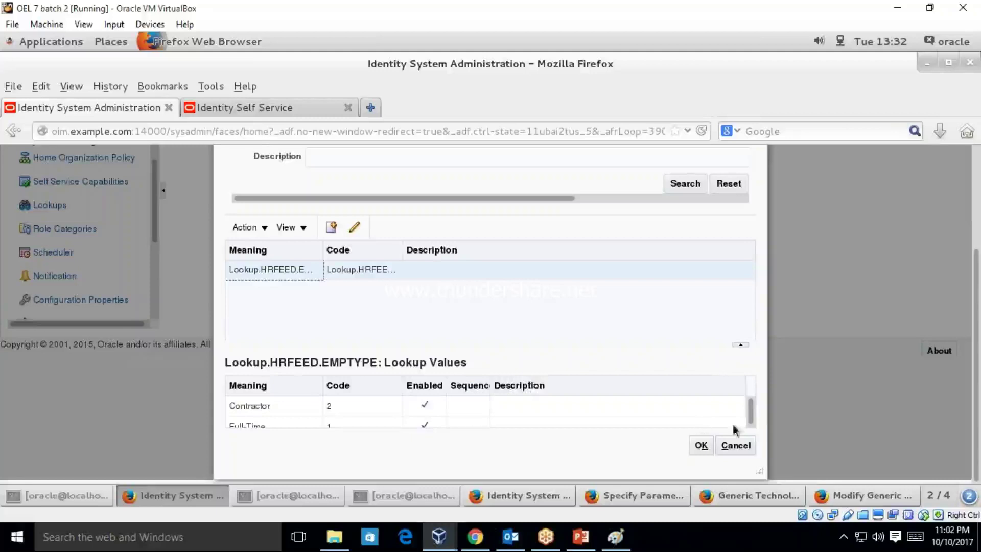
left_click(751, 417)
left_click_drag(751, 422, 750, 408)
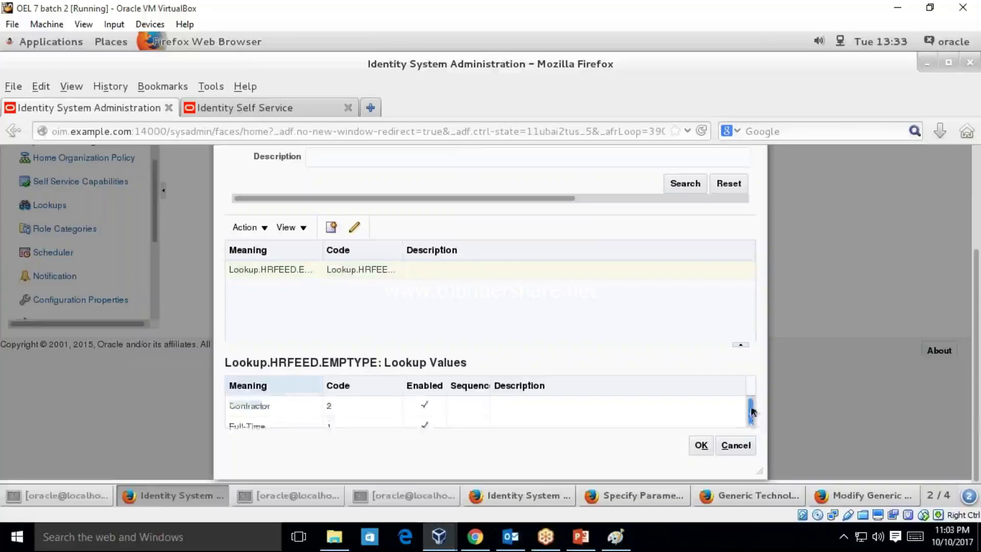
left_click(740, 345)
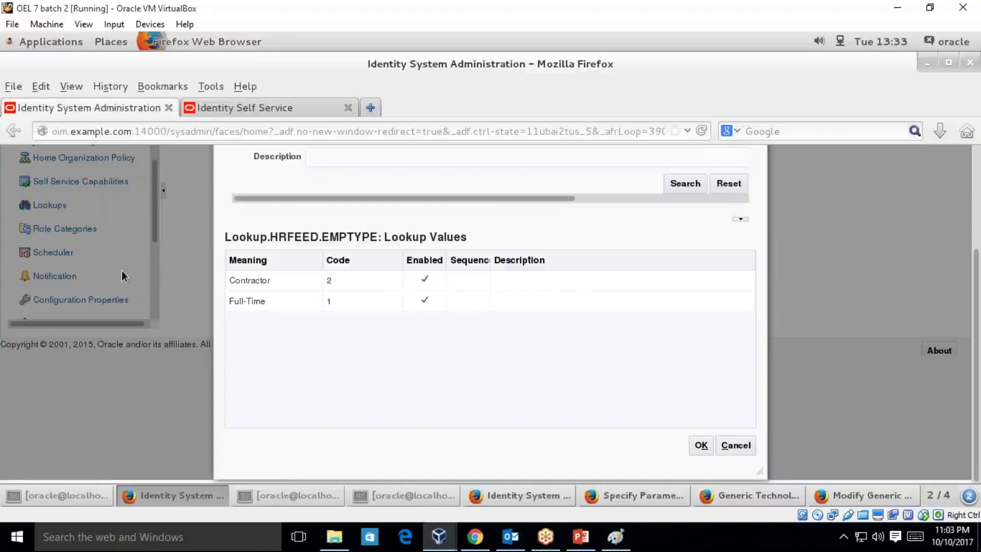
left_click(734, 447)
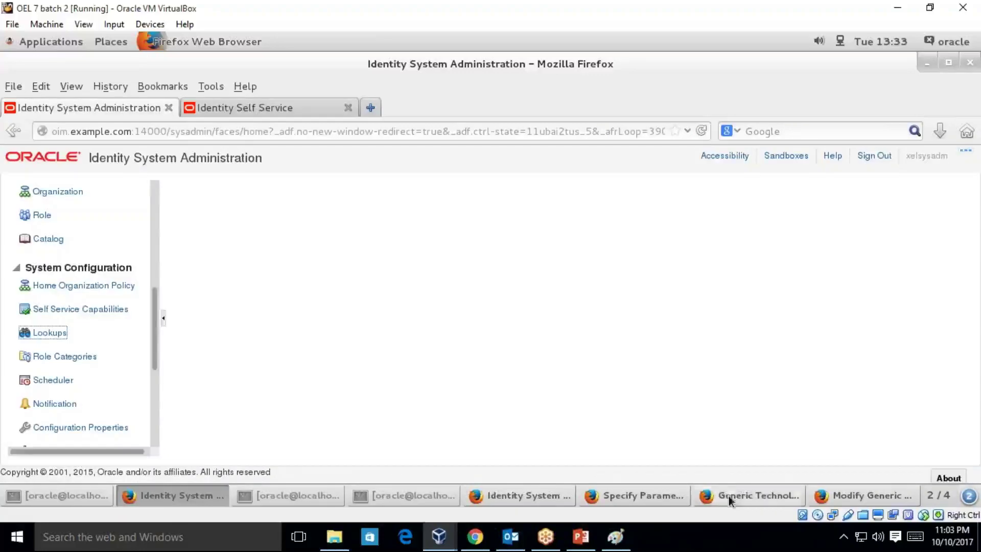
- Back out of the staging employeeType mapping editor and return to the HRMS1 mapping diagram
left_click(729, 495)
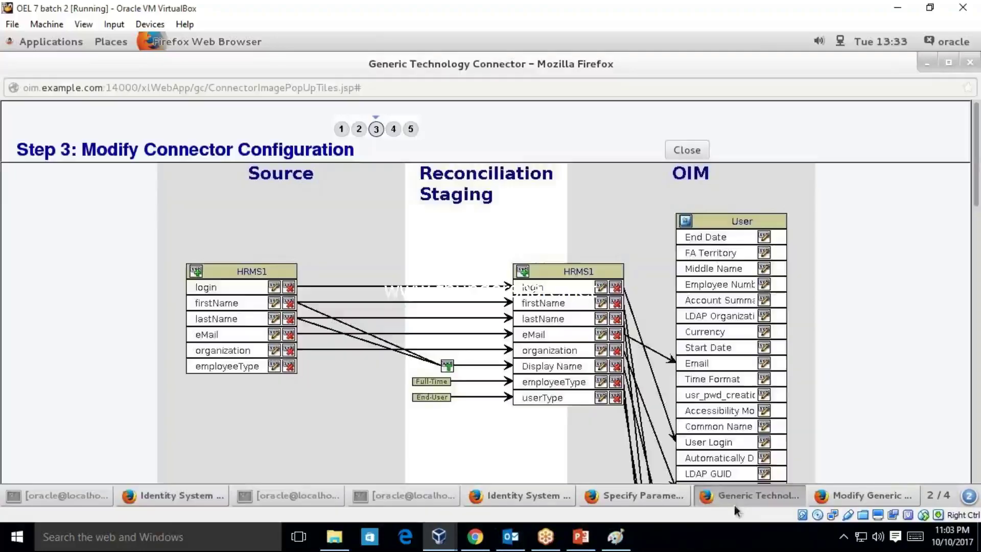
left_click(601, 383)
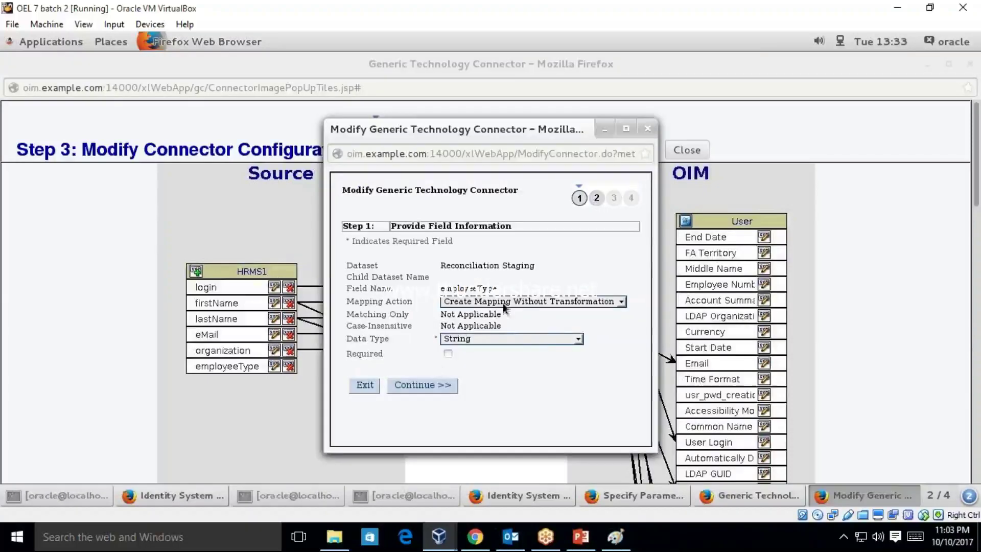
left_click(420, 387)
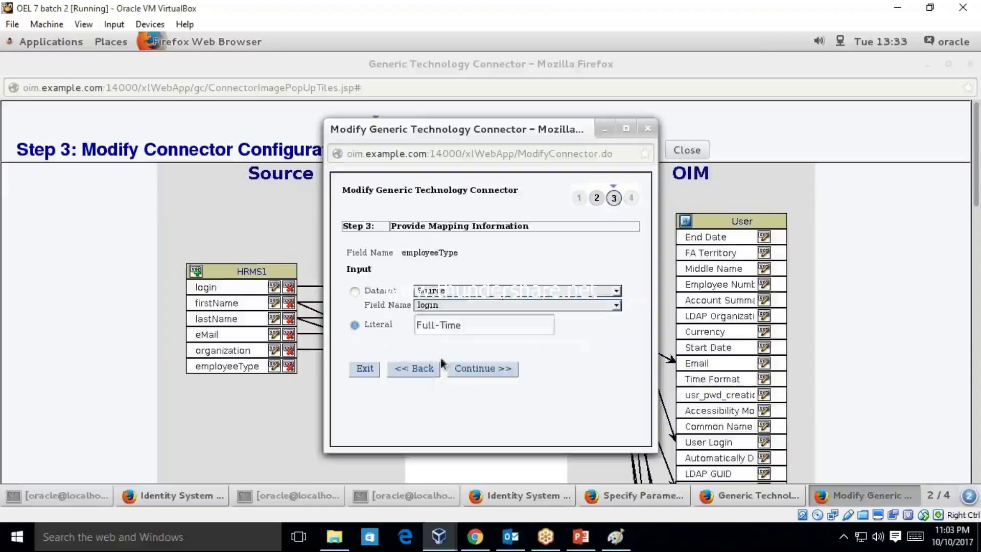
left_click(431, 369)
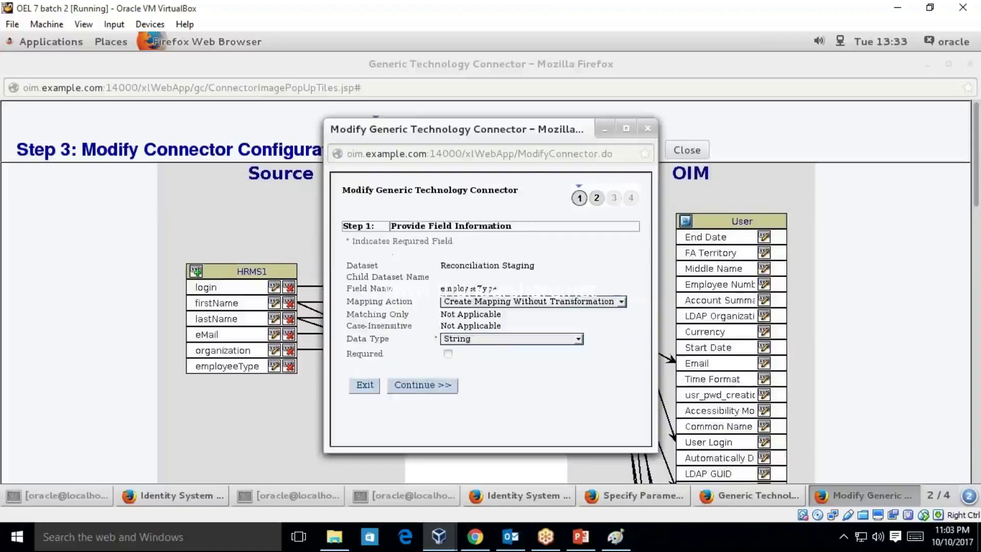
left_click(648, 129)
left_click(728, 494)
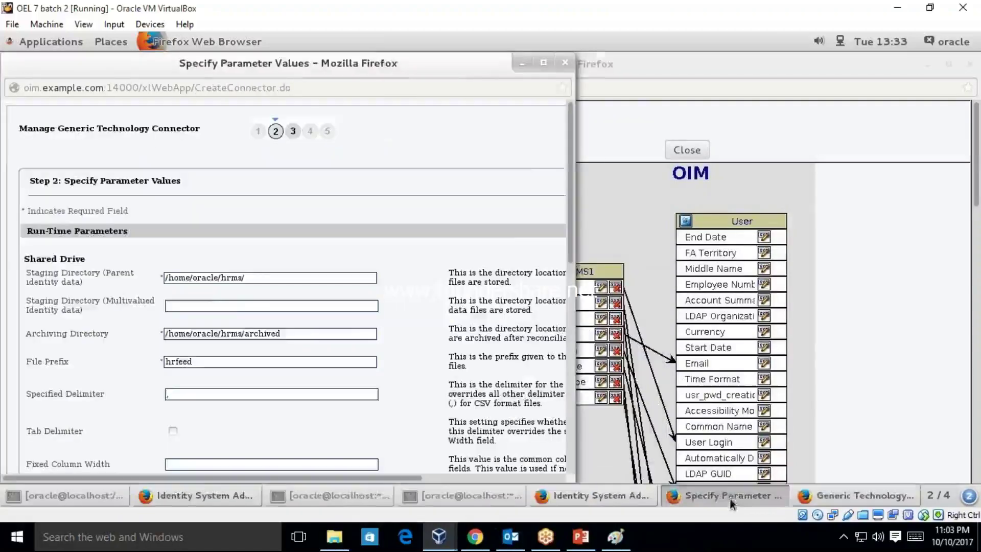
left_click(893, 331)
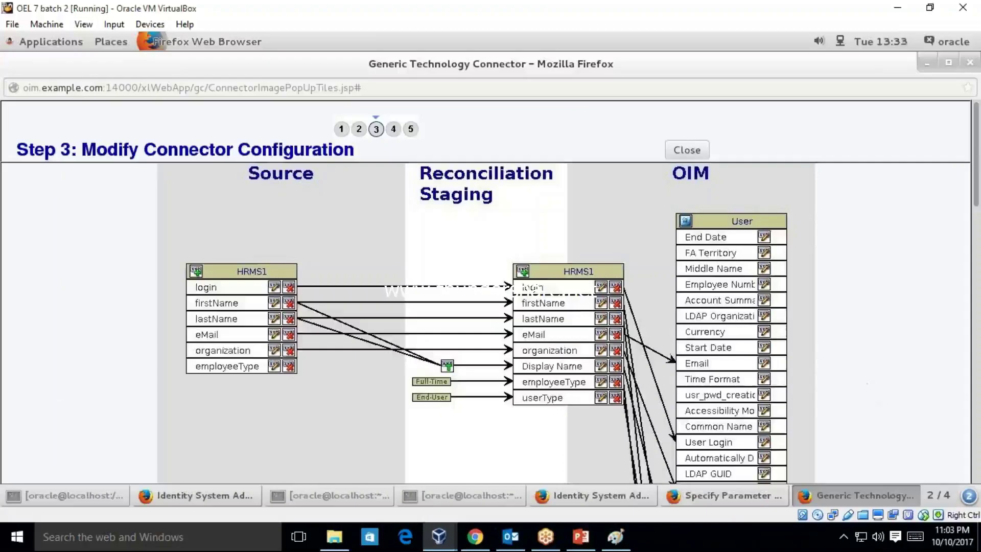
- Reopen staging employeeType with Create Mapping With Translation, input Source employeeType
left_click(603, 383)
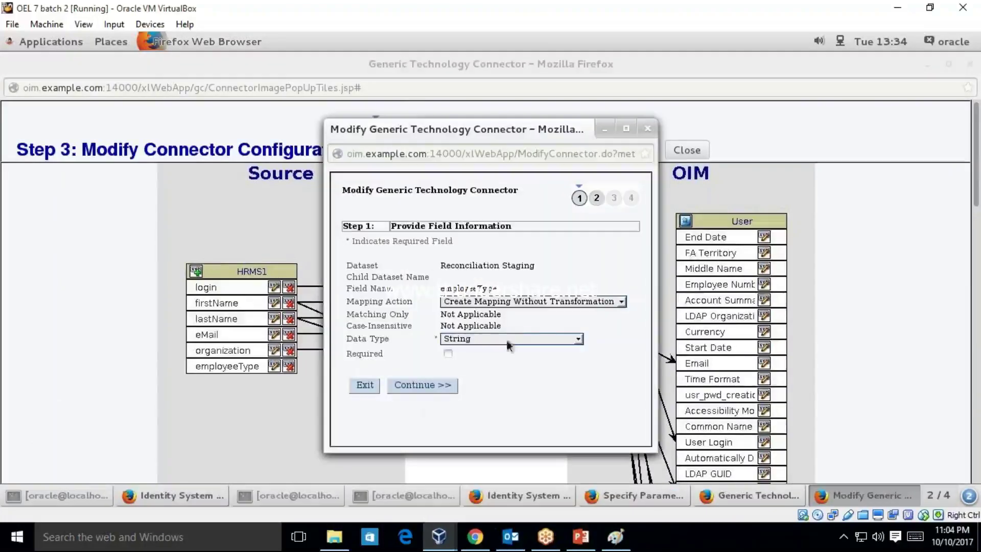
left_click(534, 302)
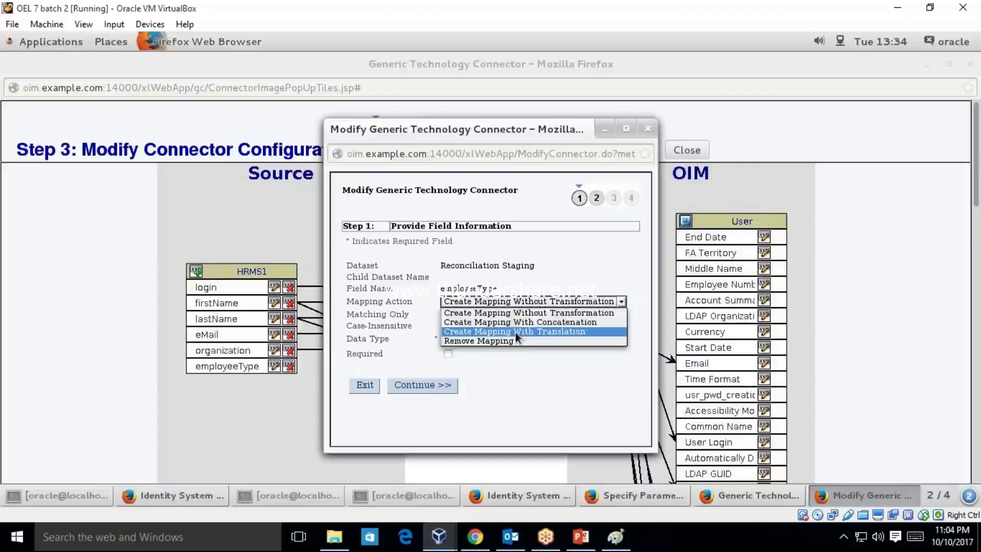
left_click(515, 332)
left_click(428, 385)
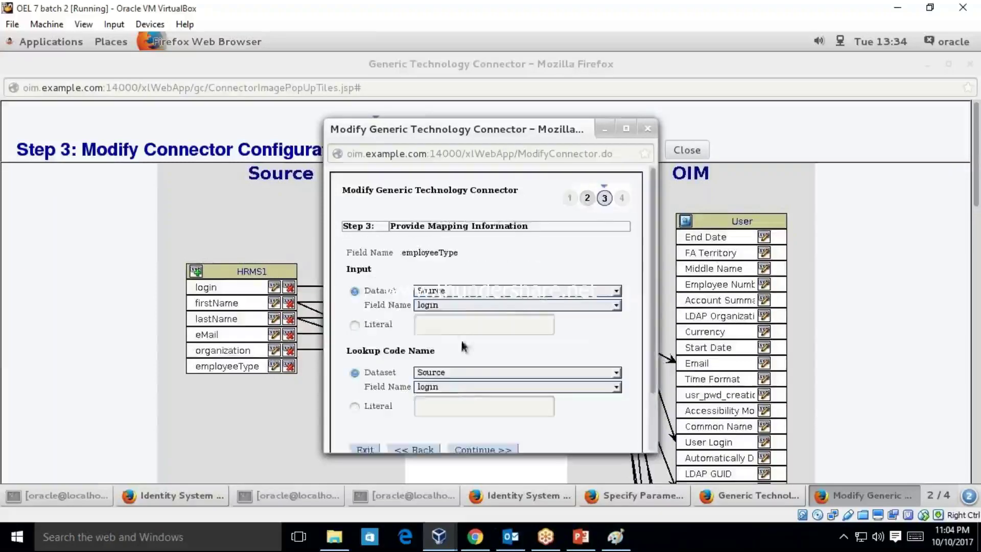
left_click(511, 305)
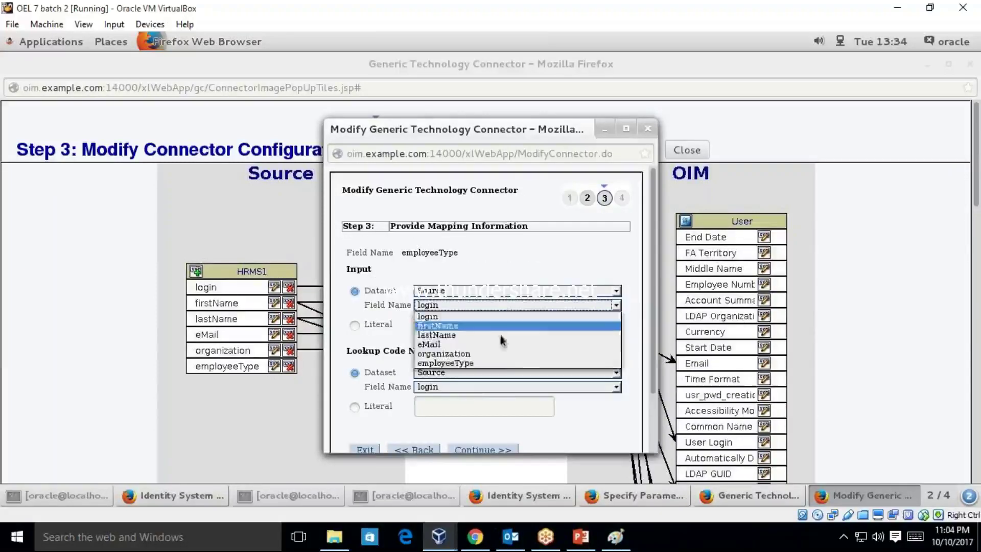
left_click(499, 363)
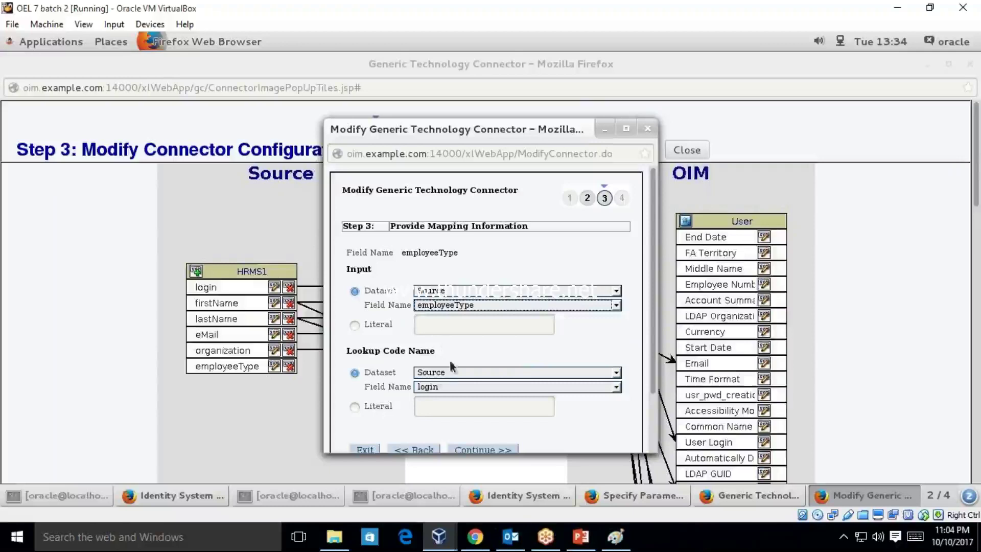
- Set the lookup code literal to Lookup.HRFEED.EMPTYPE and confirm the translation mapping
left_click(355, 407)
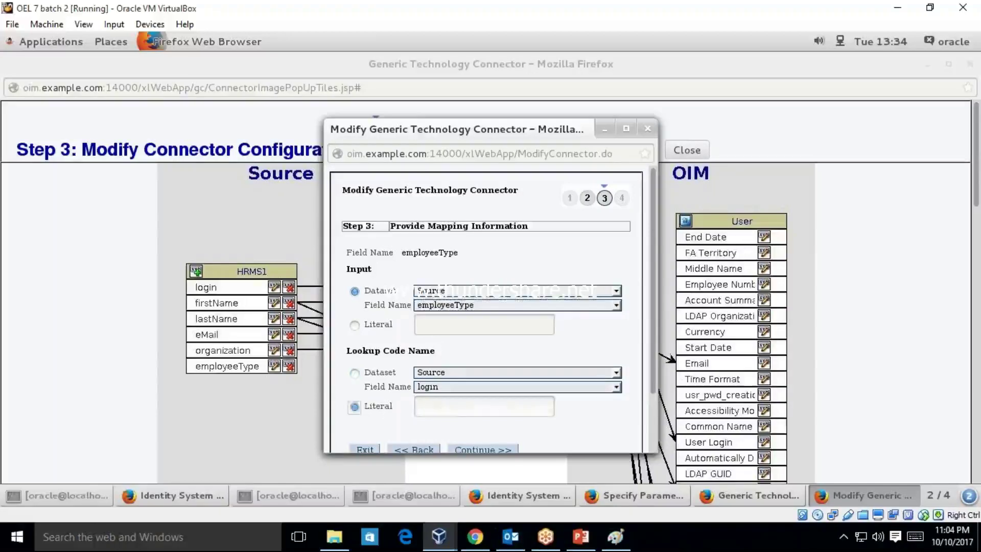
left_click(459, 407)
left_click(464, 427)
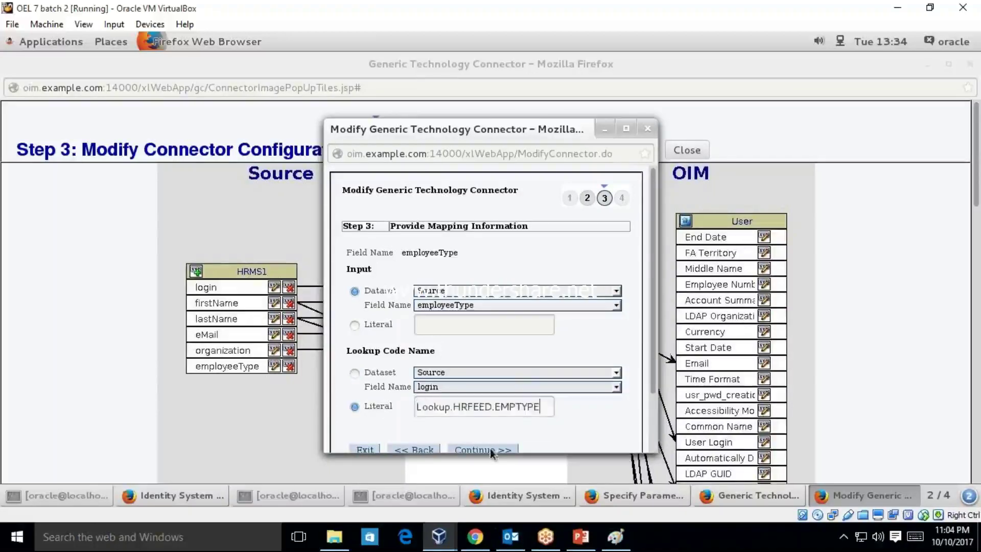
left_click(490, 449)
left_click(379, 249)
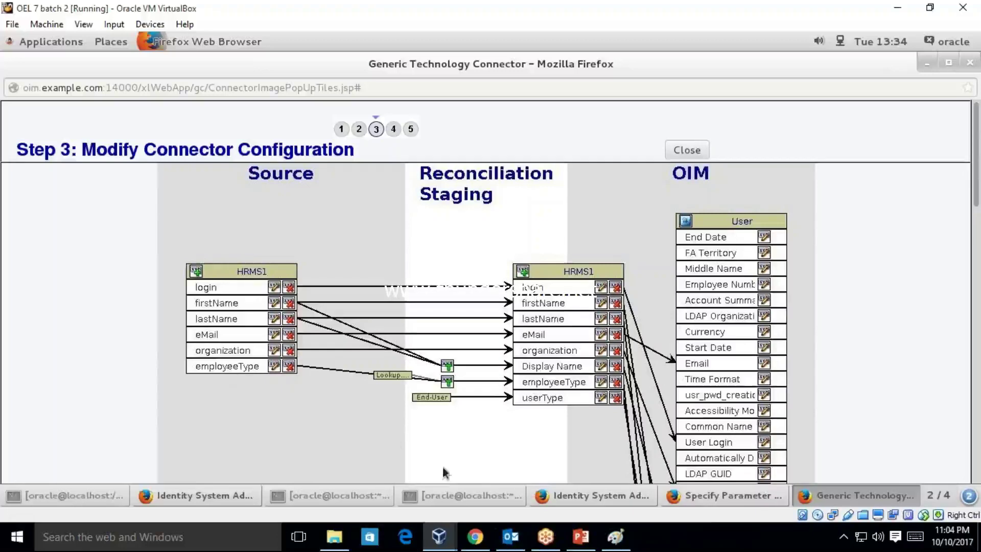
- Close the Step 3 diagram and save HRMS1 from Verify Connector Information
left_click(686, 149)
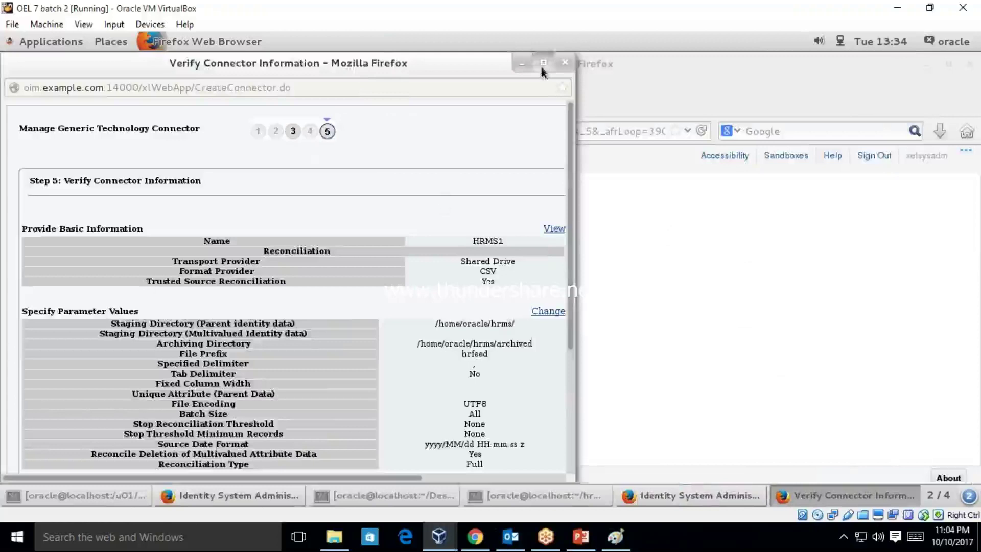
left_click(544, 68)
scroll(980, 234, "down", 5)
left_click(146, 421)
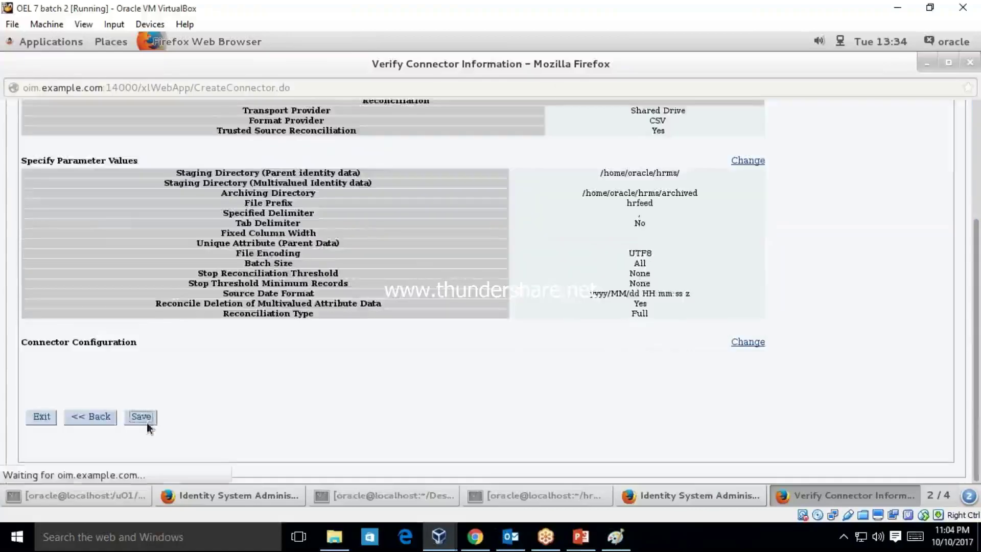
left_click(361, 492)
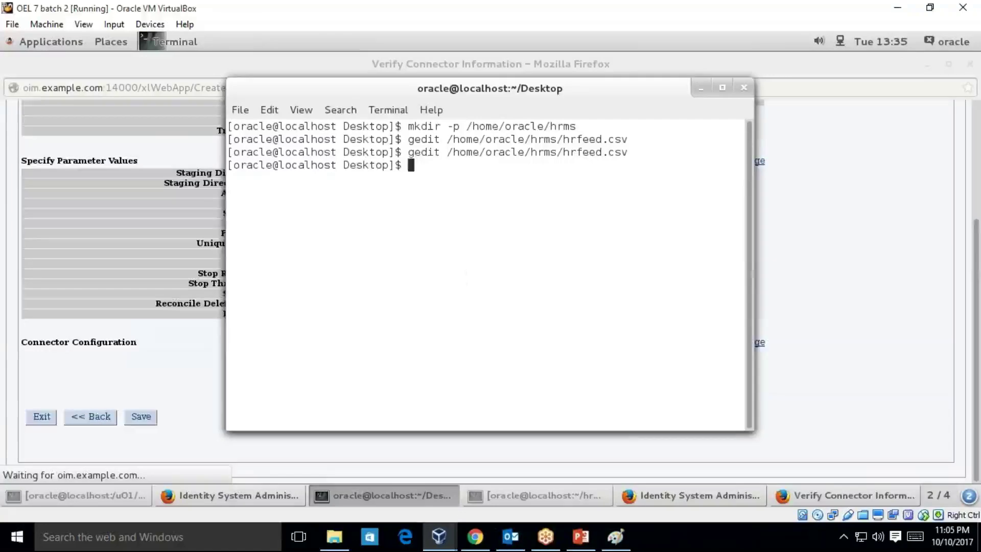
- Change to /home/oracle/hrms and list its contents
type("cd /ho")
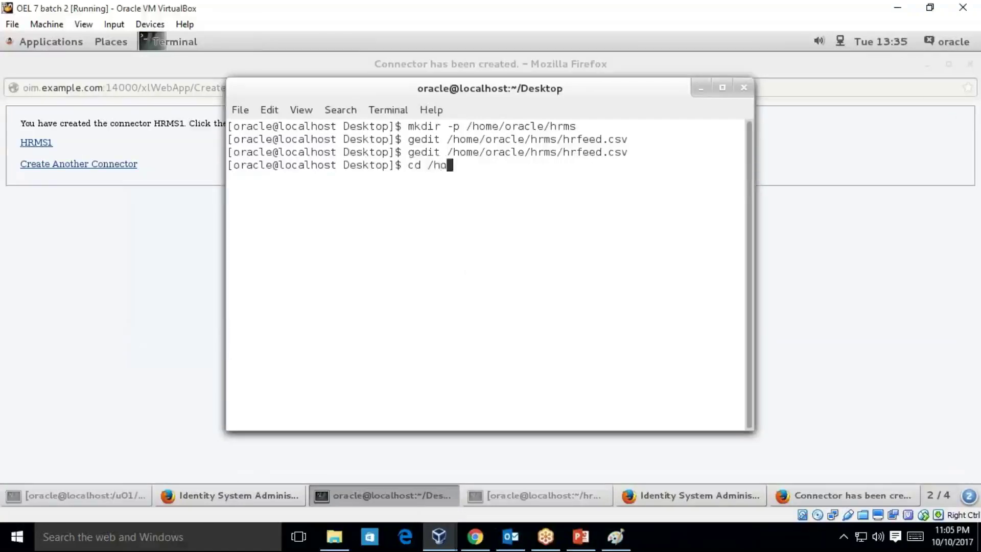
type("me/oracle/hrms/")
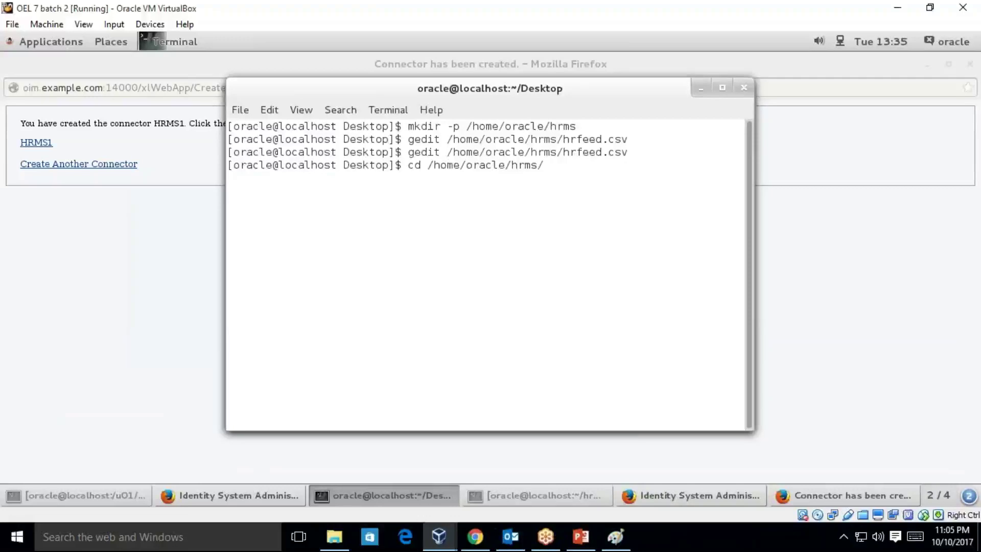
key("Return")
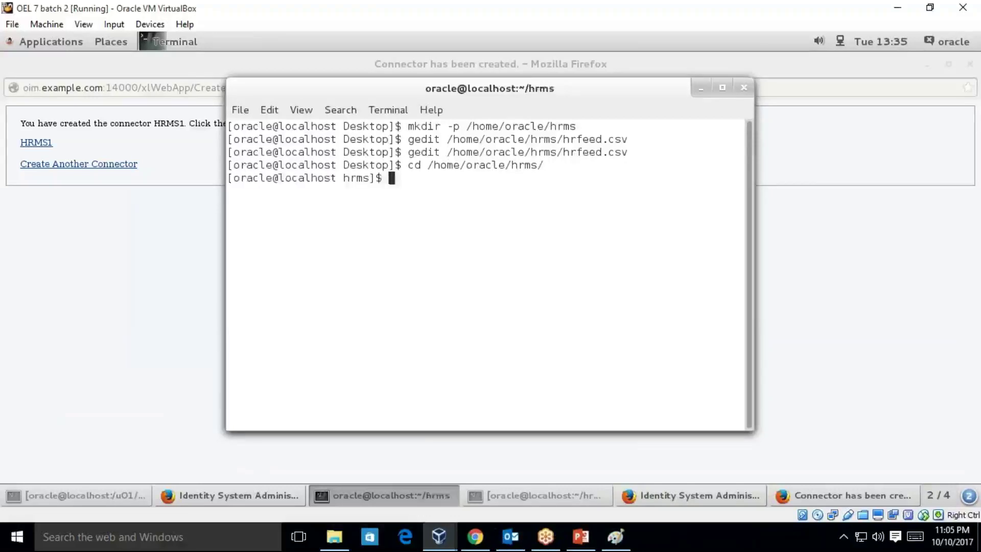
type("ls -lrt")
key("Return")
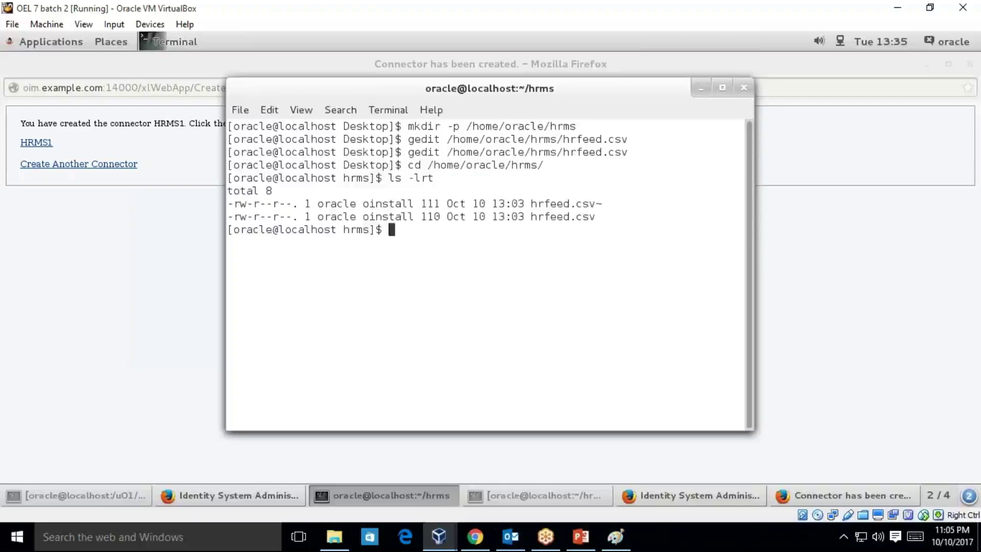
type("cd arc")
key("BackSpace")
type("ch")
key("BackSpace")
key("BackSpace")
key("BackSpace")
key("BackSpace")
key("BackSpace")
key("BackSpace")
key("BackSpace")
type("ll")
key("Return")
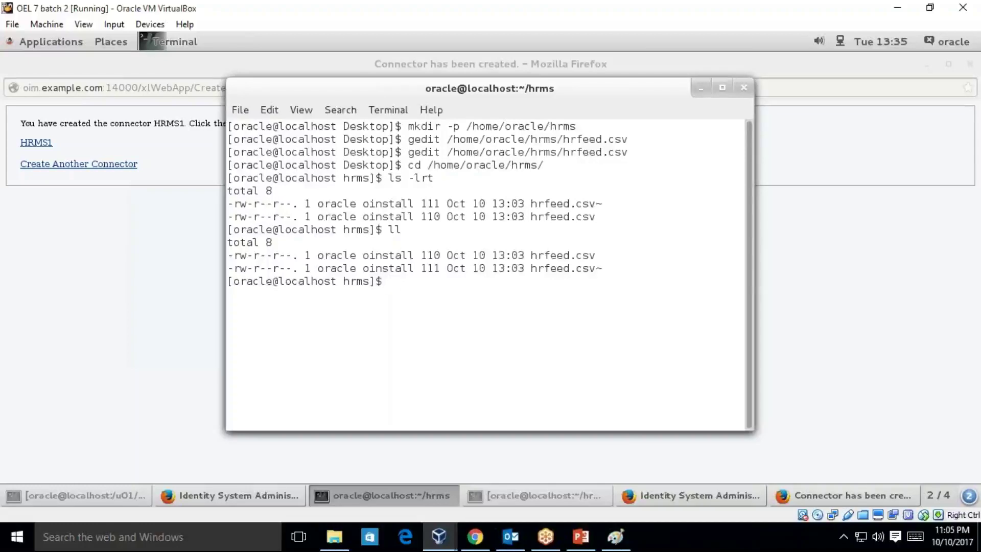
- Create the archived folder and copy hrfeed.csv into it, checking each with ll
type("mkdir archived")
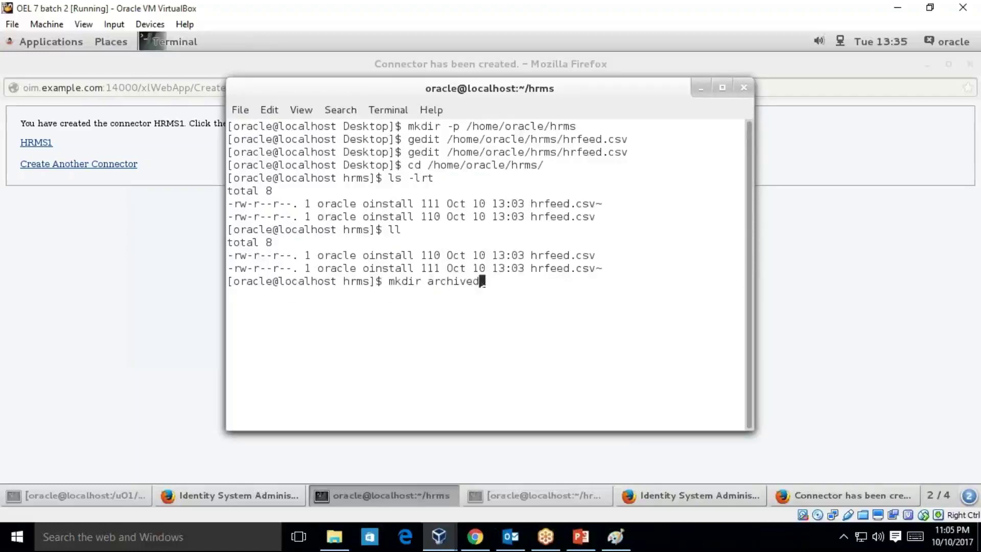
key("Return")
type("ll")
key("Return")
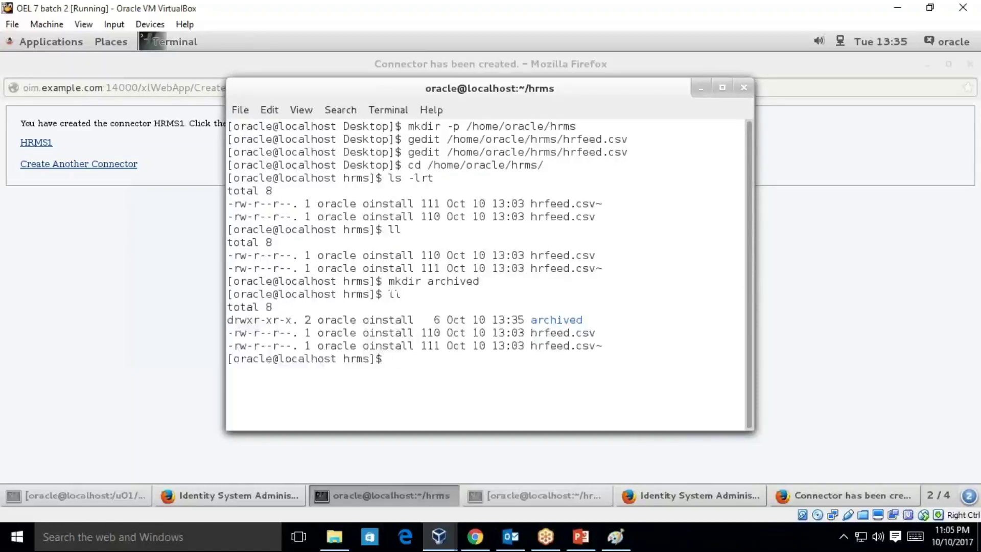
type("cp hrfeed.csv")
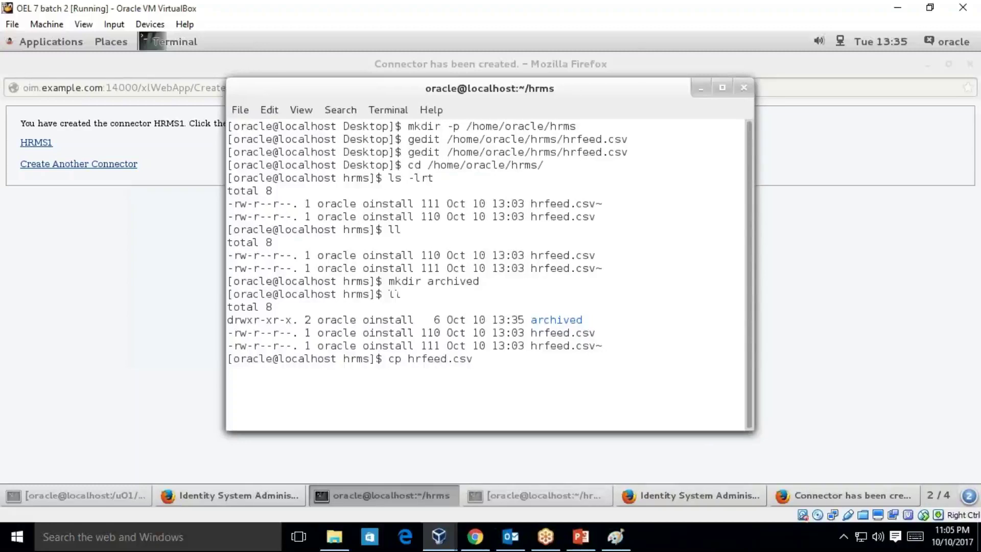
type(" ar")
key("Tab")
key("Return")
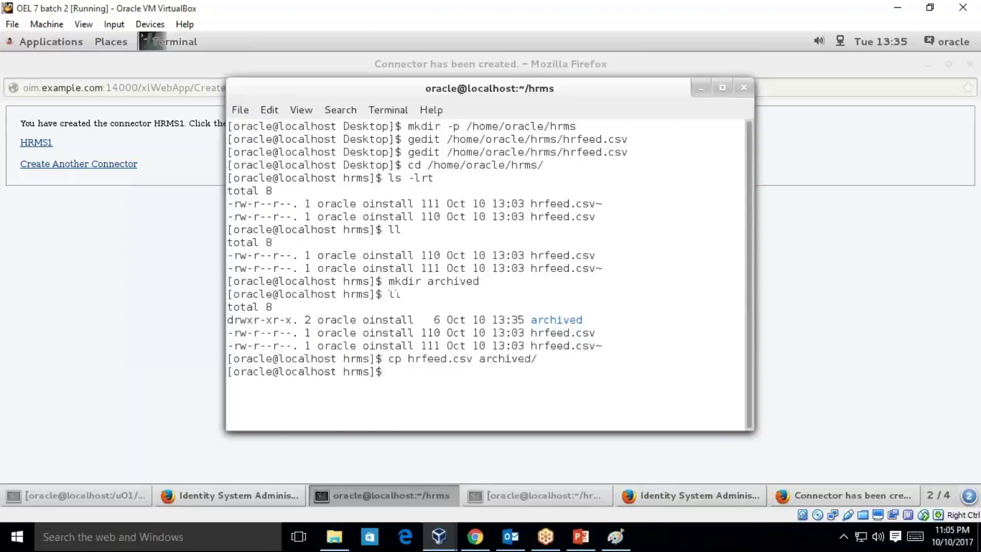
type("ll")
key("Return")
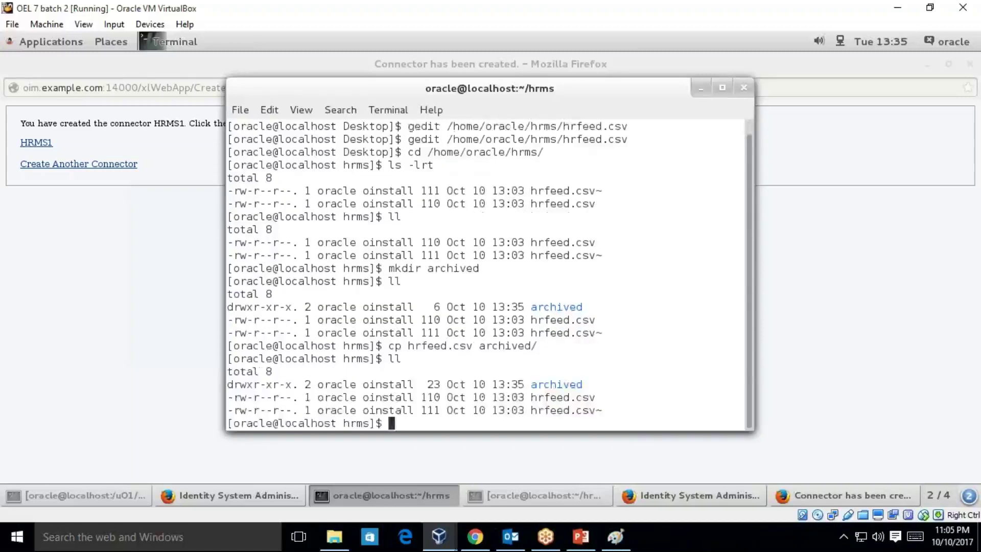
- Delete hrfeed.csv and its hrfeed.csv~ backup from hrms, verifying with ll
type("rm")
type(" -r")
type("f")
key("BackSpace")
key("BackSpace")
key("BackSpace")
type("hrfeed.csv")
key("Return")
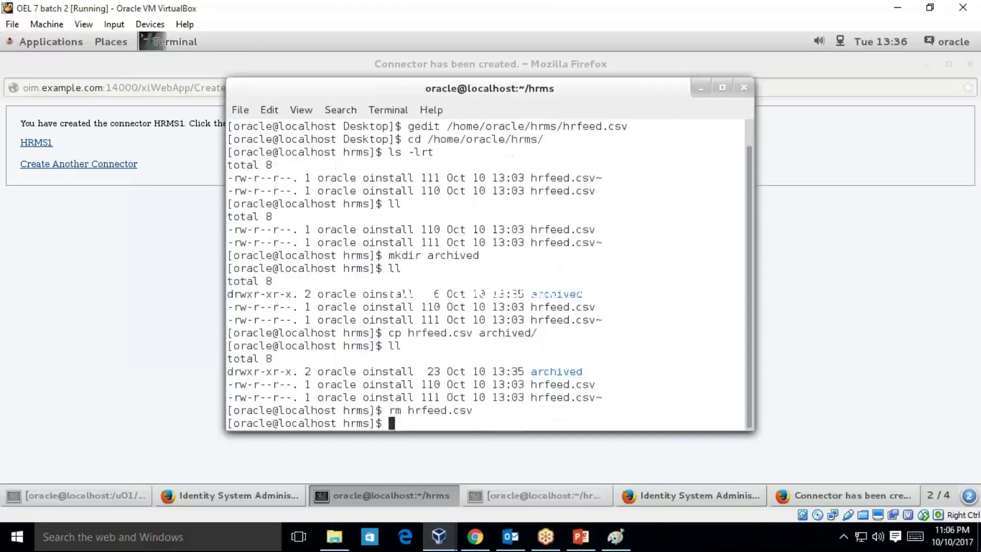
type("ll")
key("Return")
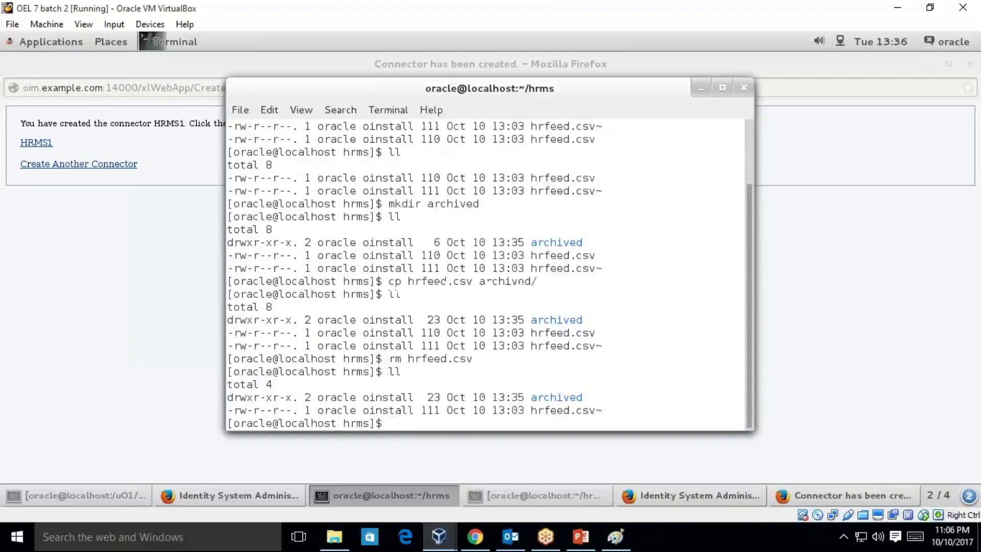
key("BackSpace")
type("r")
type("m hr")
key("Tab")
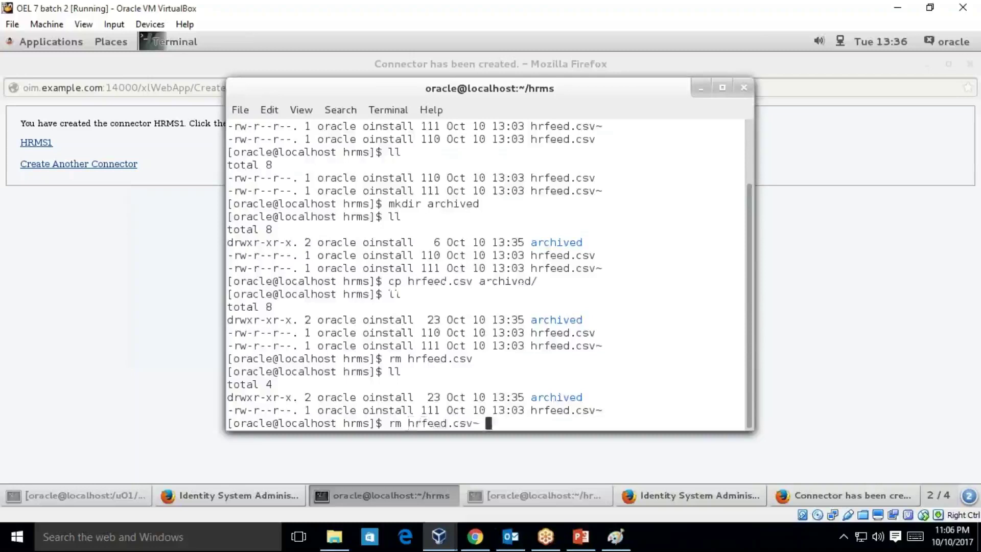
key("Return")
type("ll")
key("Return")
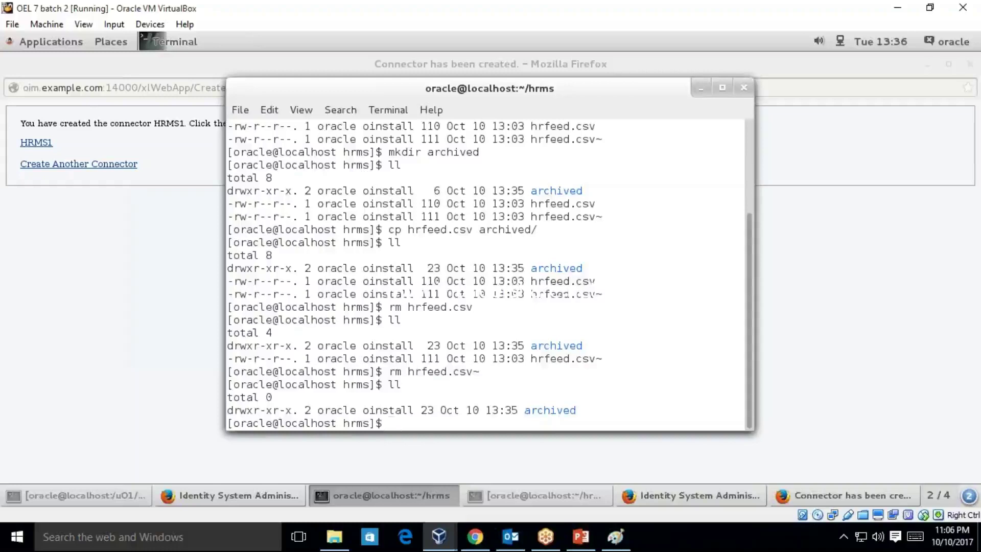
- Copy archived/hrfeed.csv back into hrms, confirm with ll, and begin a gedit command
type("cp archived/")
type(".")
key("Return")
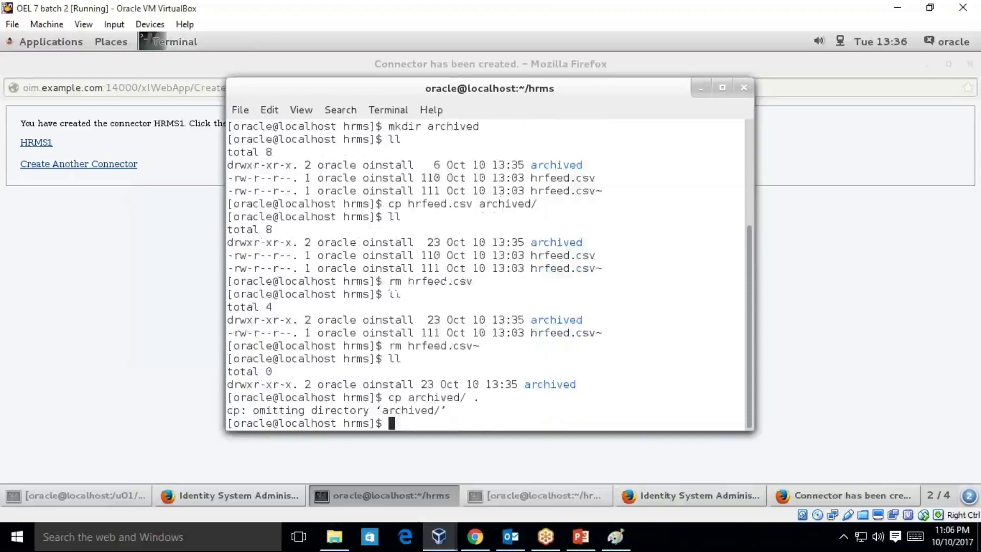
type("ll")
key("Return")
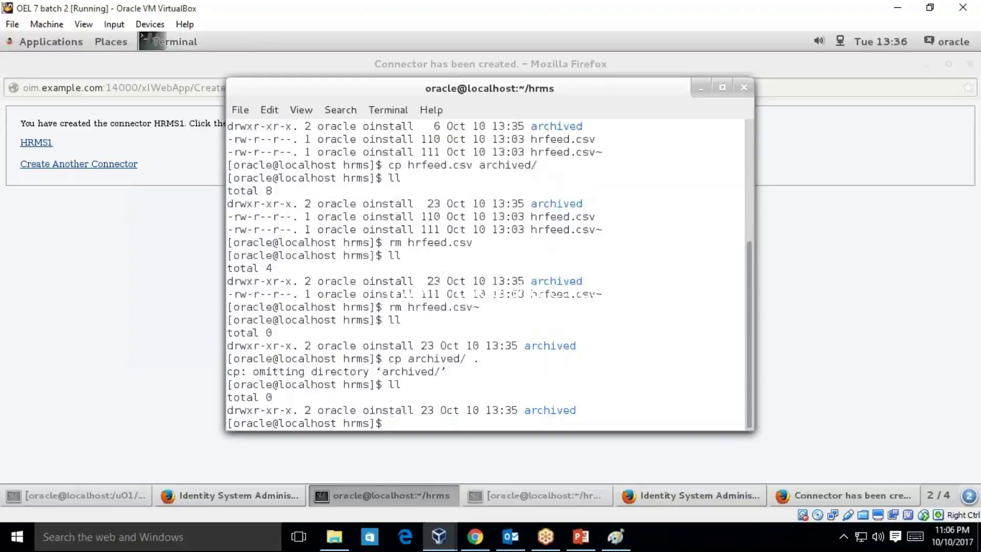
type("cp archived/ .")
key("Left")
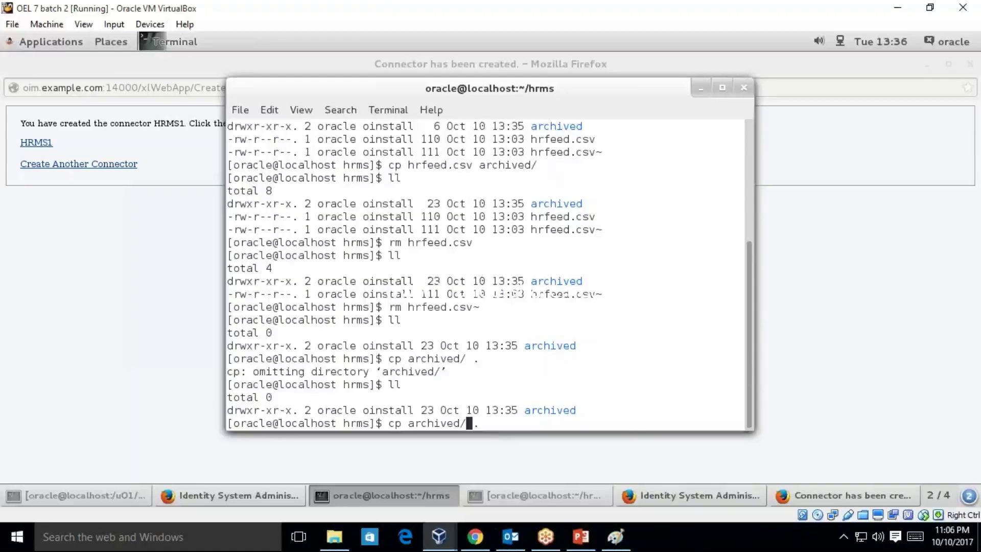
type("hrfeed.csv")
key("Return")
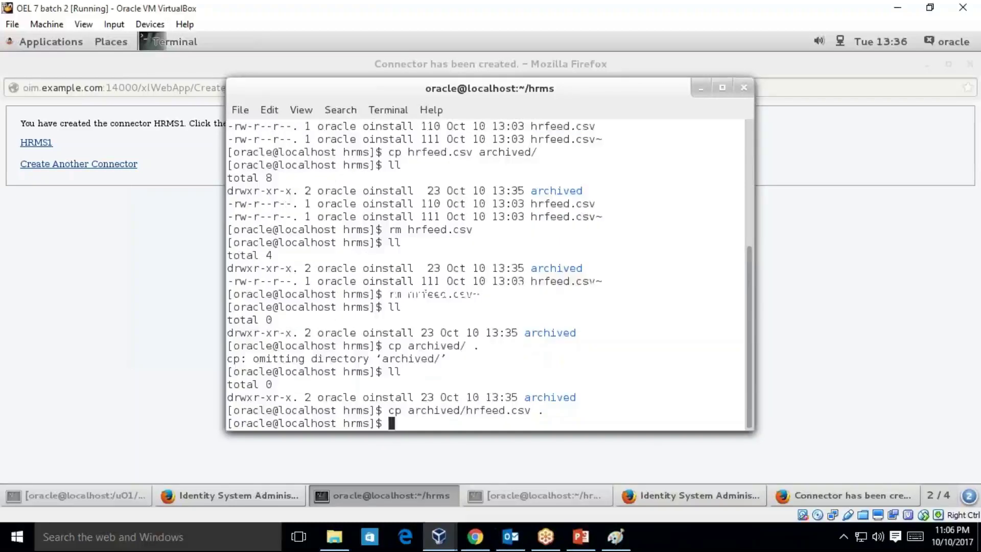
type("ll")
key("Return")
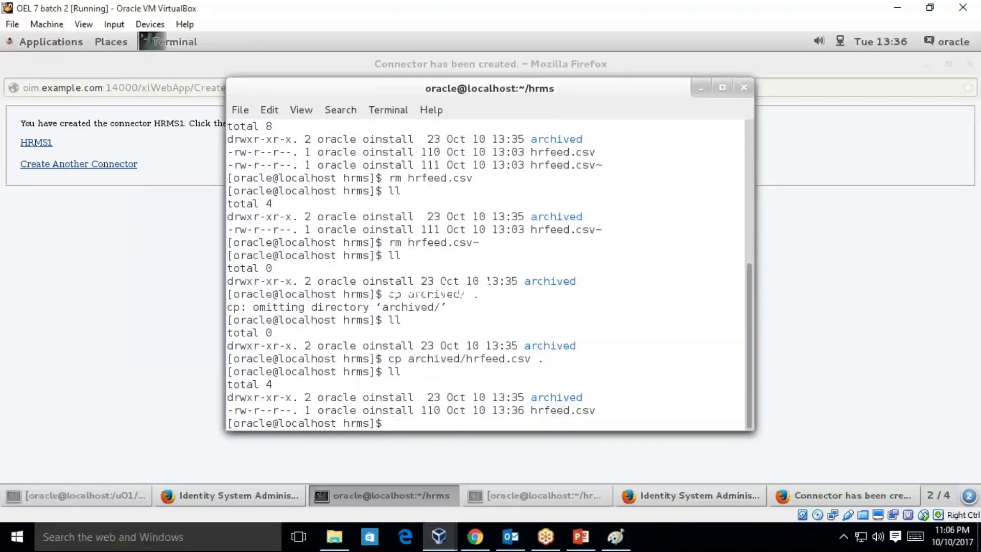
double_click(561, 412)
key("ctrl+c")
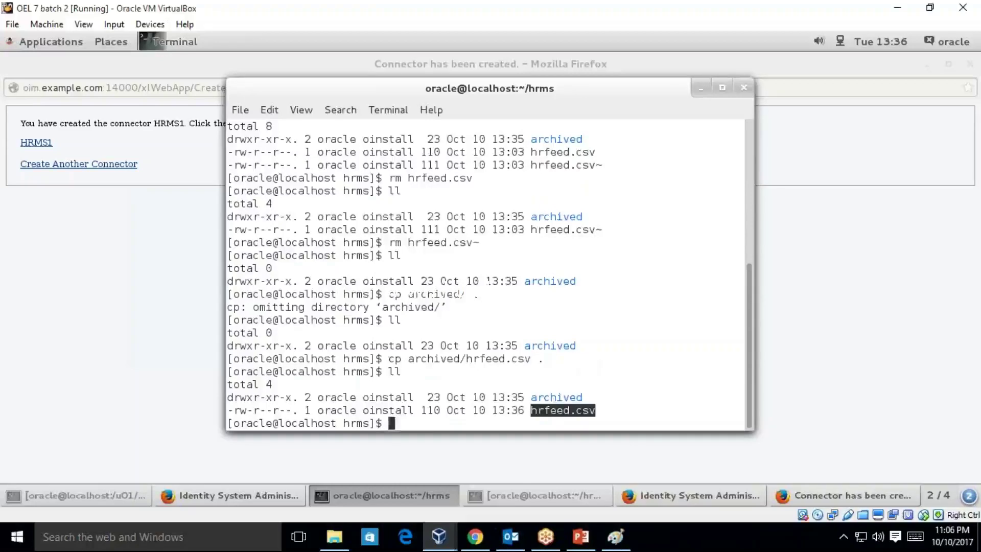
type("gedit")
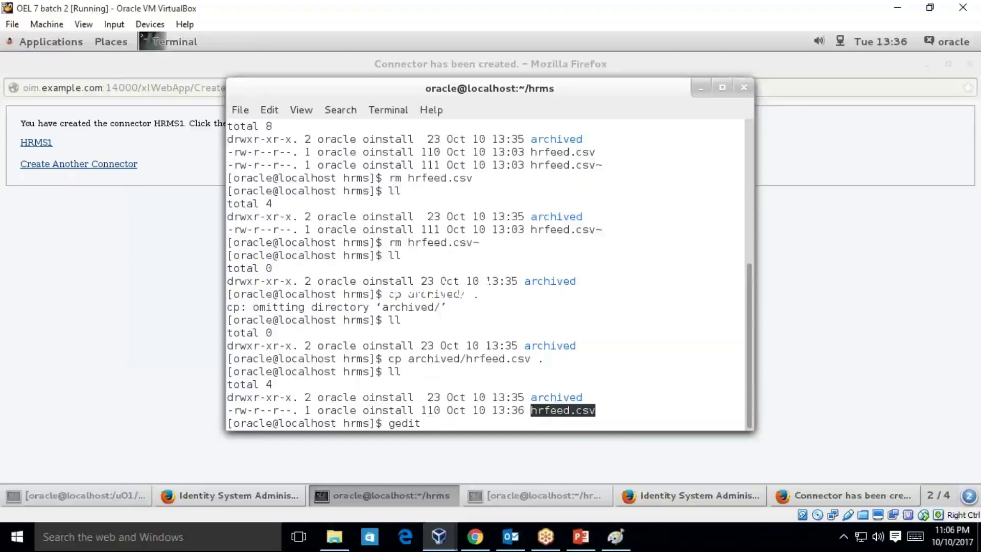
- Open hrfeed.csv in gedit and append ',employeeType' to the header line
key("ctrl+shift+v")
key("Return")
left_click(290, 170)
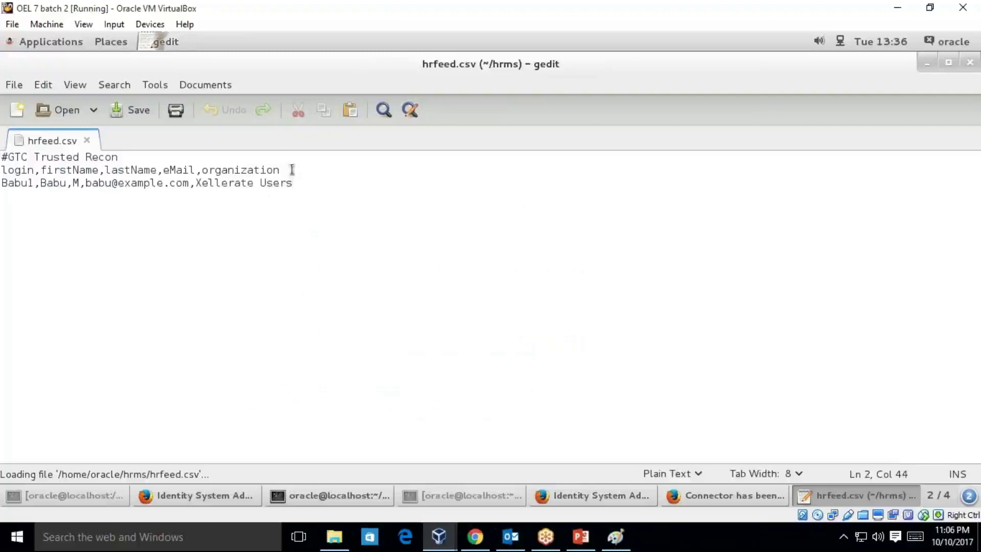
type(",m")
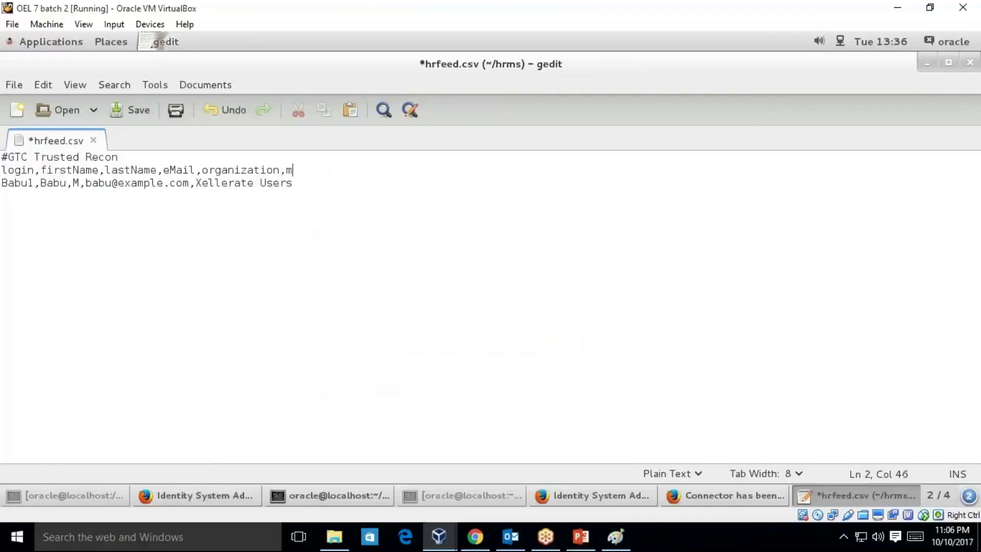
key("BackSpace")
type("employeeType")
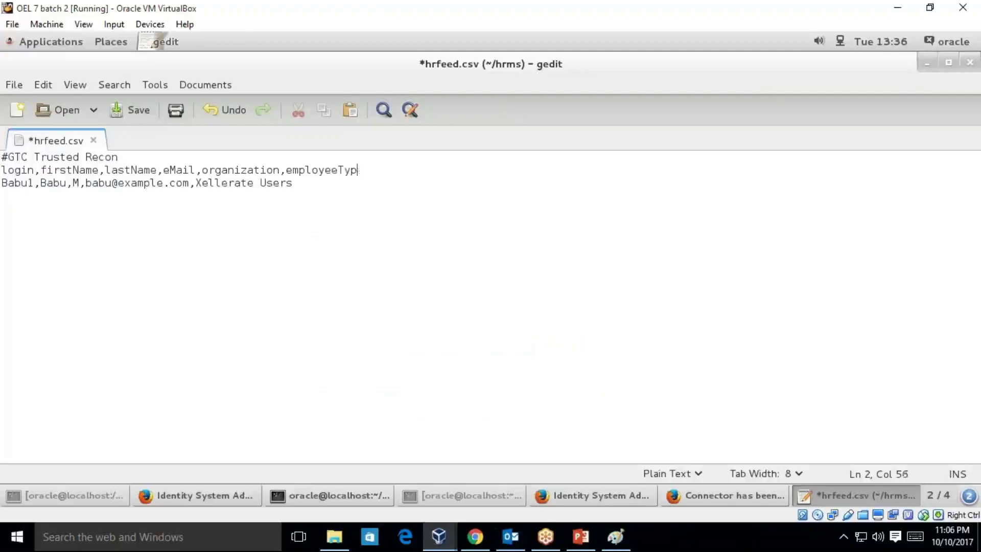
- Minimize the connector-created page and append ',1' to the end of the user data row
left_click(679, 495)
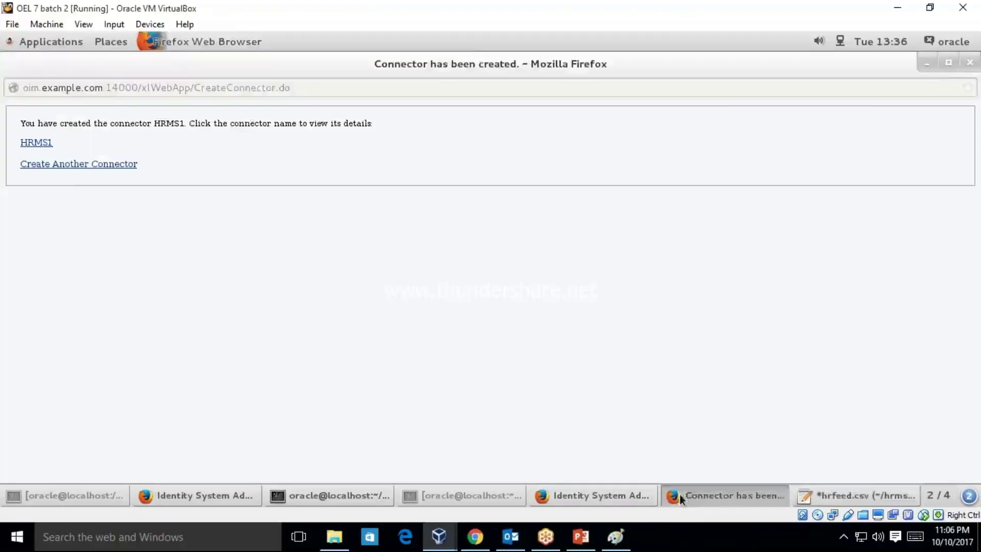
left_click(931, 63)
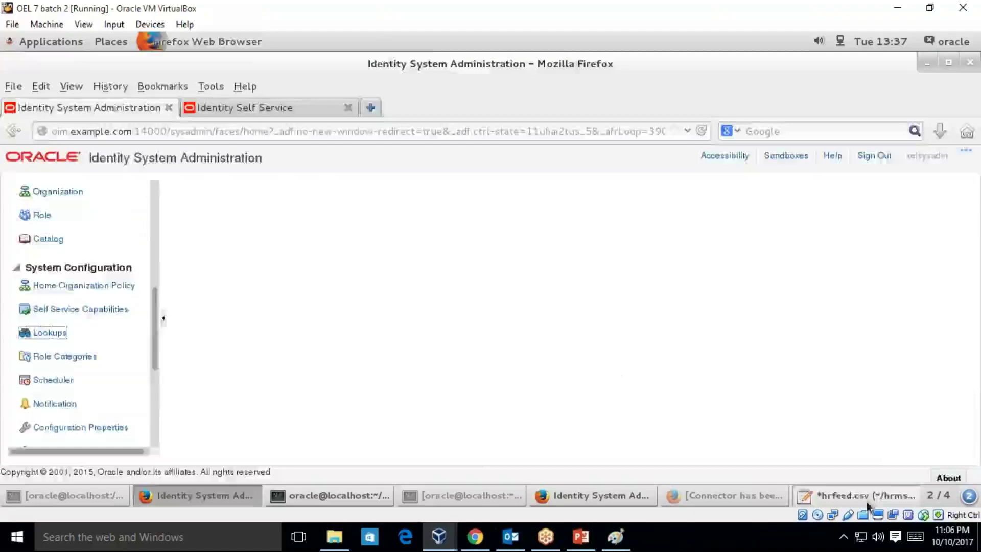
left_click(849, 495)
left_click(311, 187)
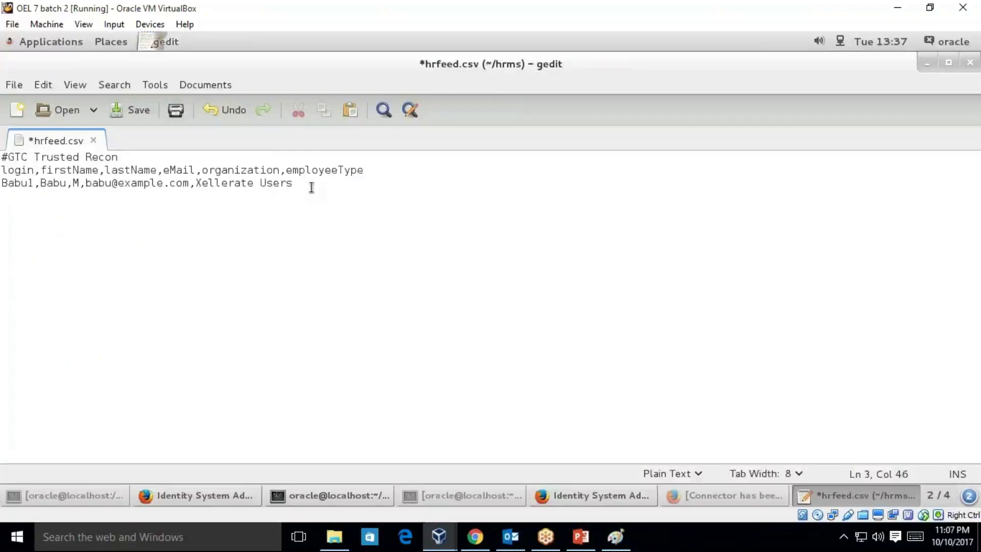
type(",1")
left_click_drag(286, 171, 364, 171)
left_click(678, 495)
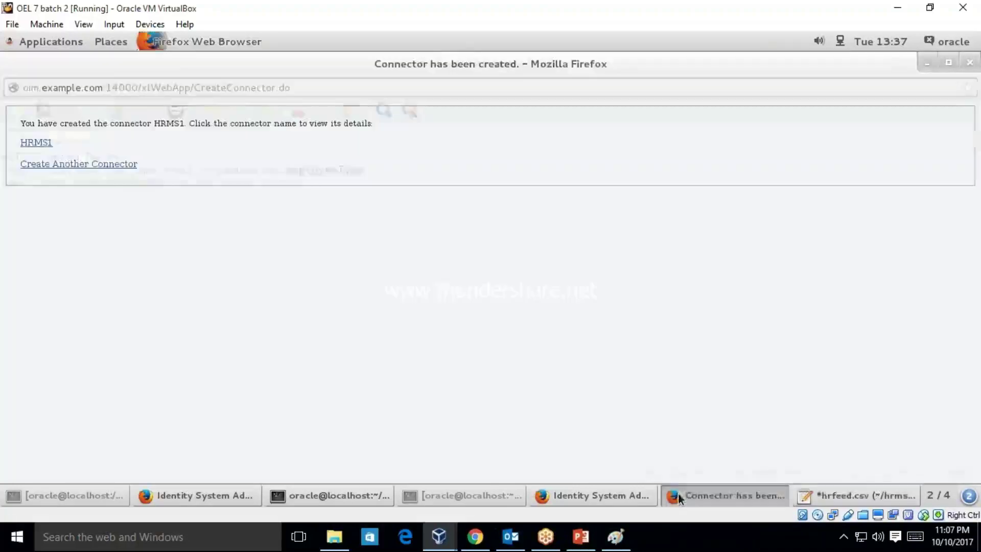
- Close the connector-created window and search existing generic connectors in Identity System Administration
left_click(971, 63)
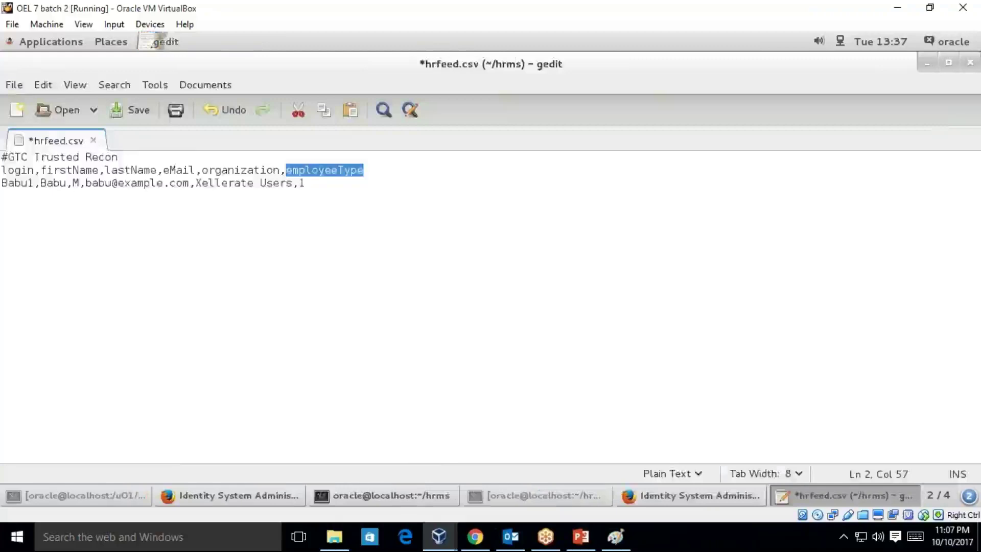
left_click(687, 498)
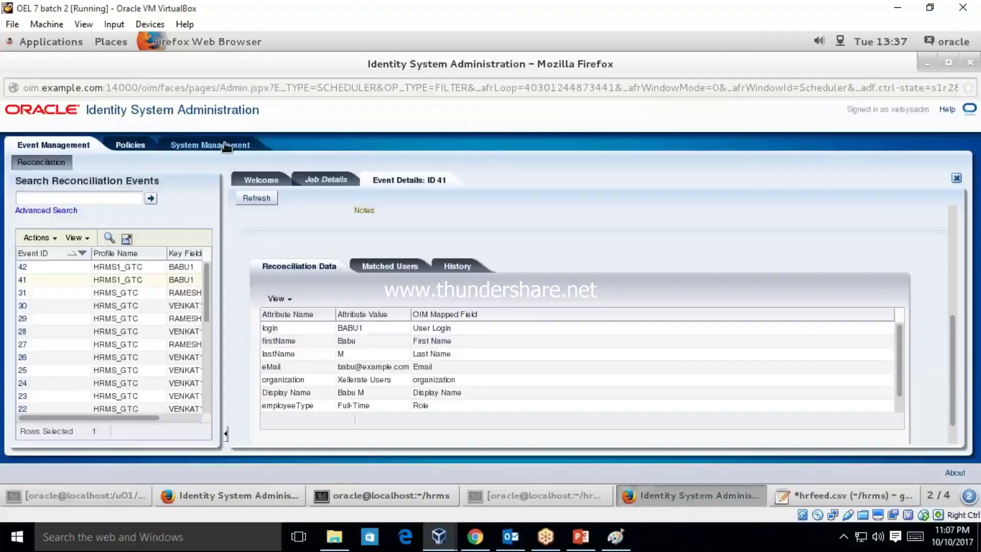
left_click(263, 496)
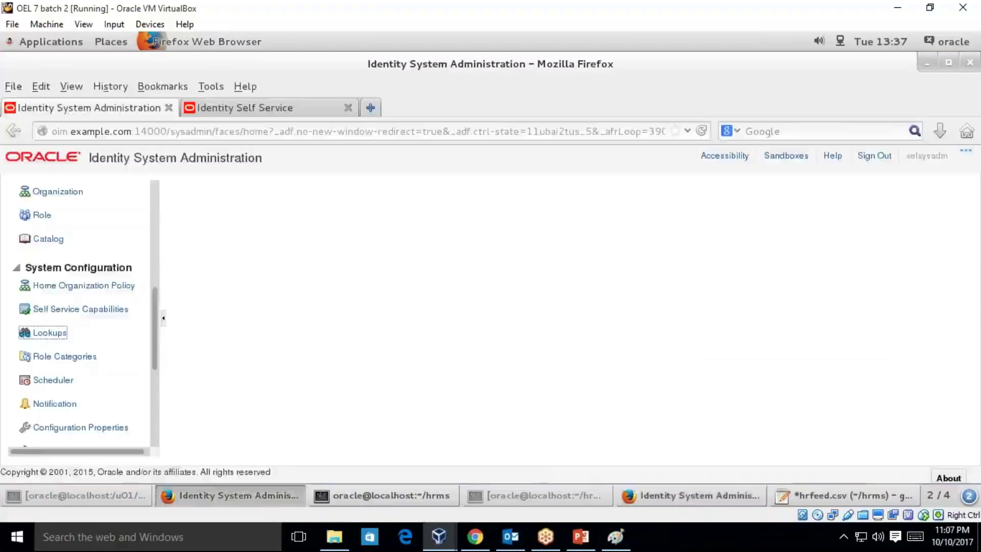
left_click_drag(156, 352, 144, 279)
left_click(70, 256)
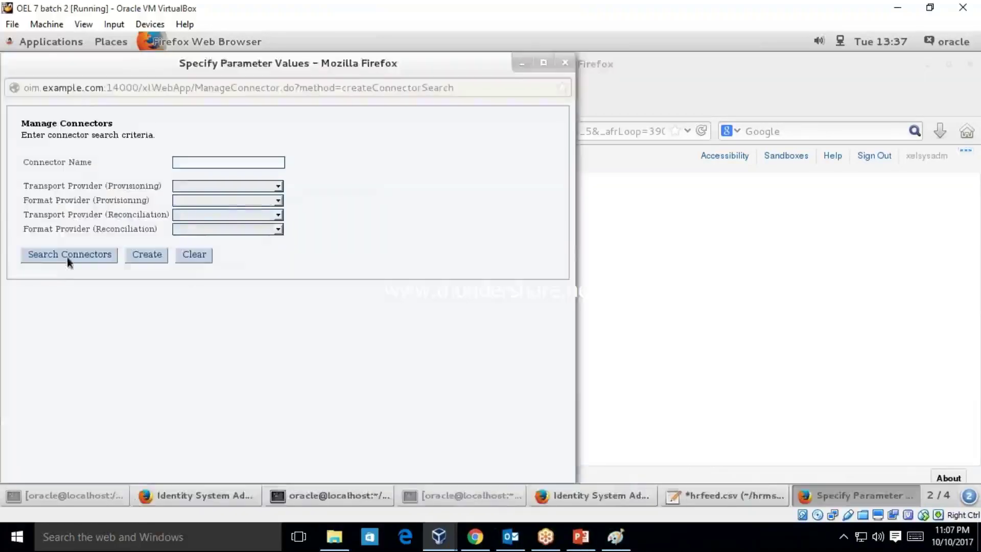
left_click(68, 258)
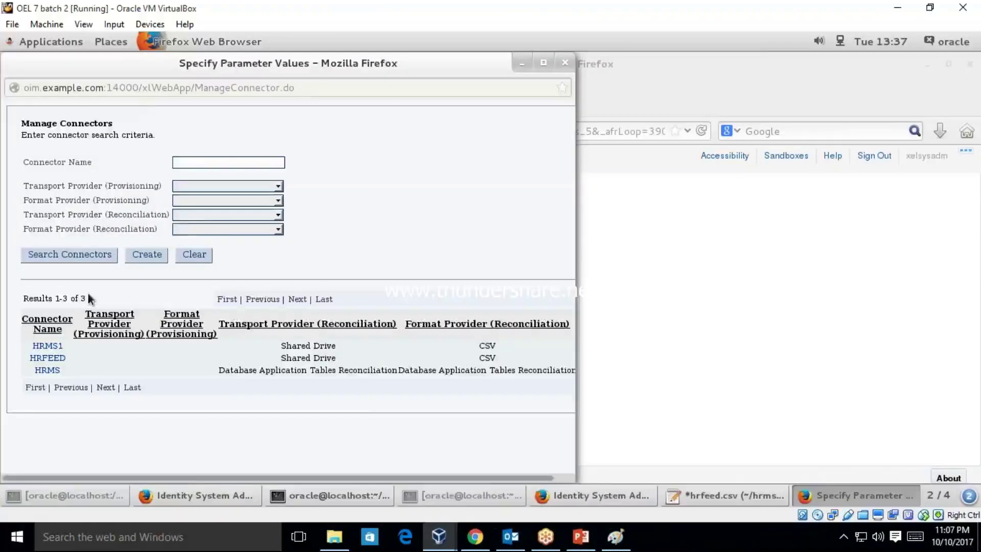
- Open HRMS1's parameter and configuration windows, close both, and return to gedit
left_click(46, 344)
left_click(58, 271)
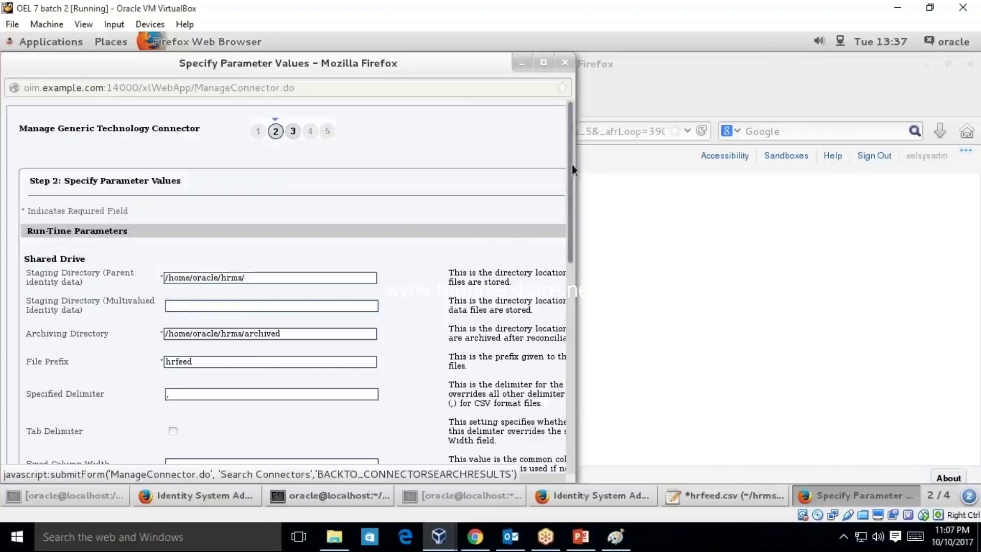
scroll(569, 298, "down", 10)
left_click(97, 407)
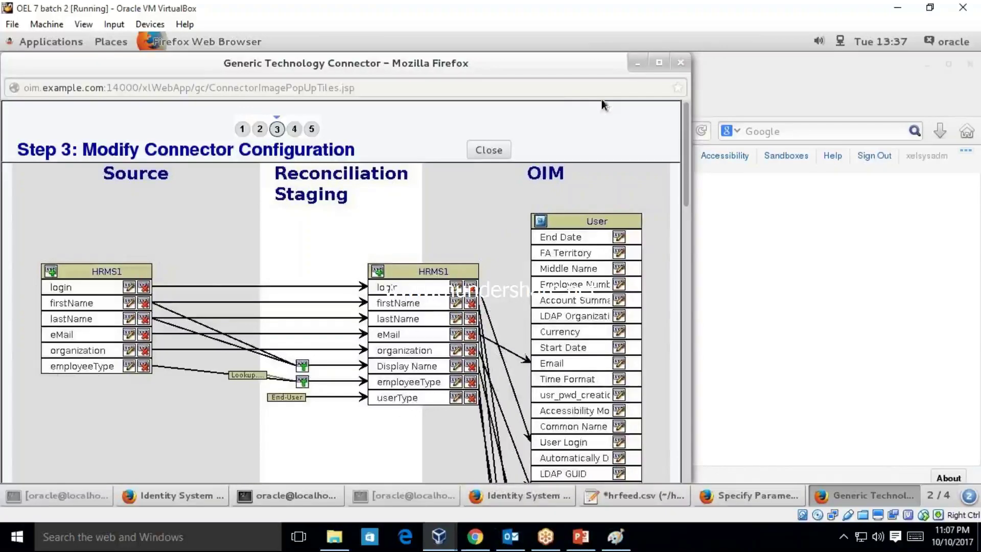
left_click(681, 62)
left_click(569, 66)
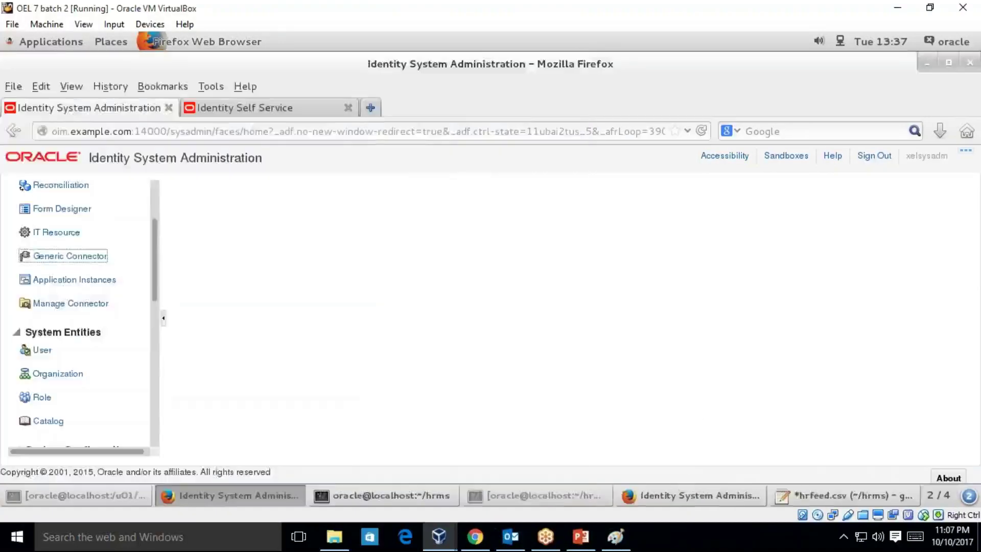
key("alt+Tab")
key("alt+Tab")
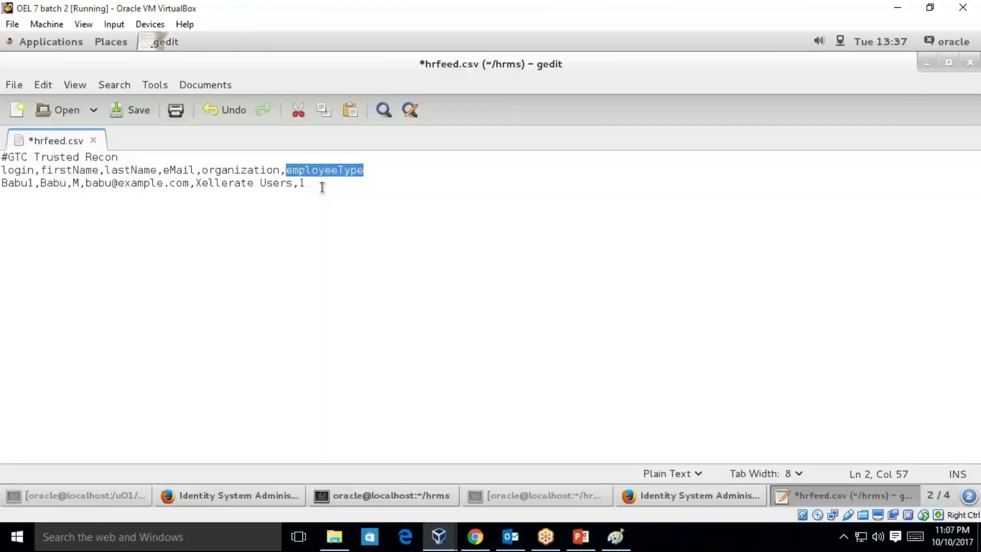
- Change the first user row's login and e-mail numbers to 2
left_click(322, 187)
left_click(35, 181)
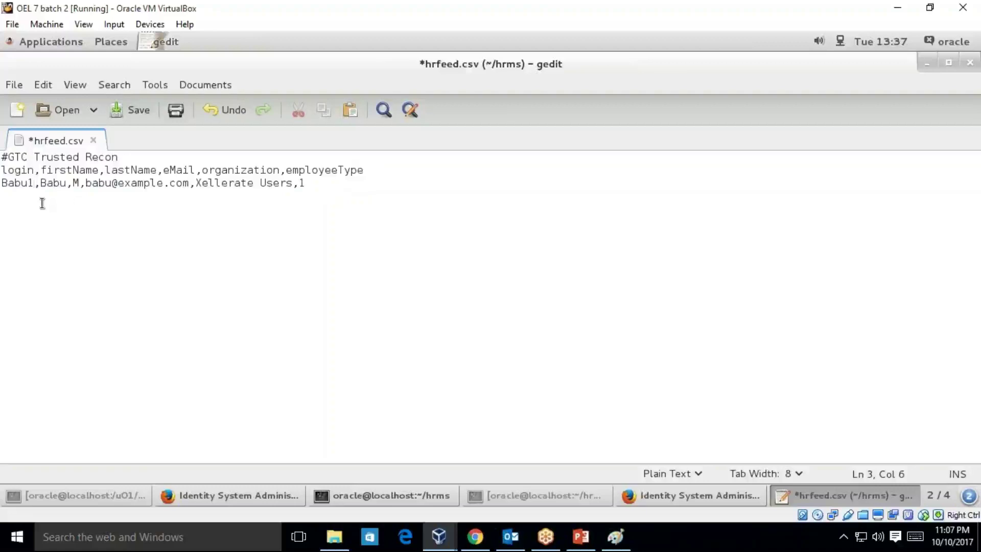
key("BackSpace")
type("2")
left_click(67, 183)
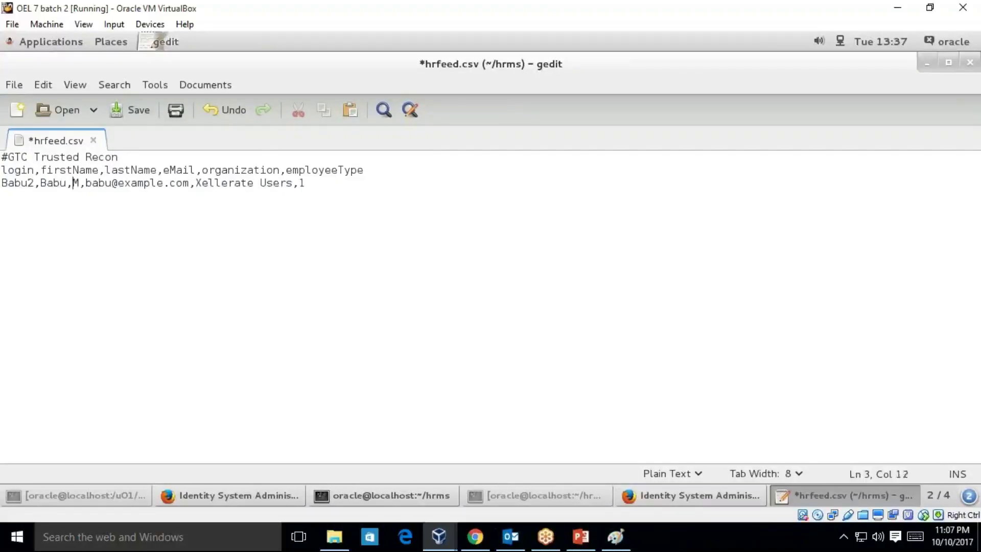
key("Right")
key("Right")
key("Right")
key("Right")
key("Right")
key("Right")
type("2")
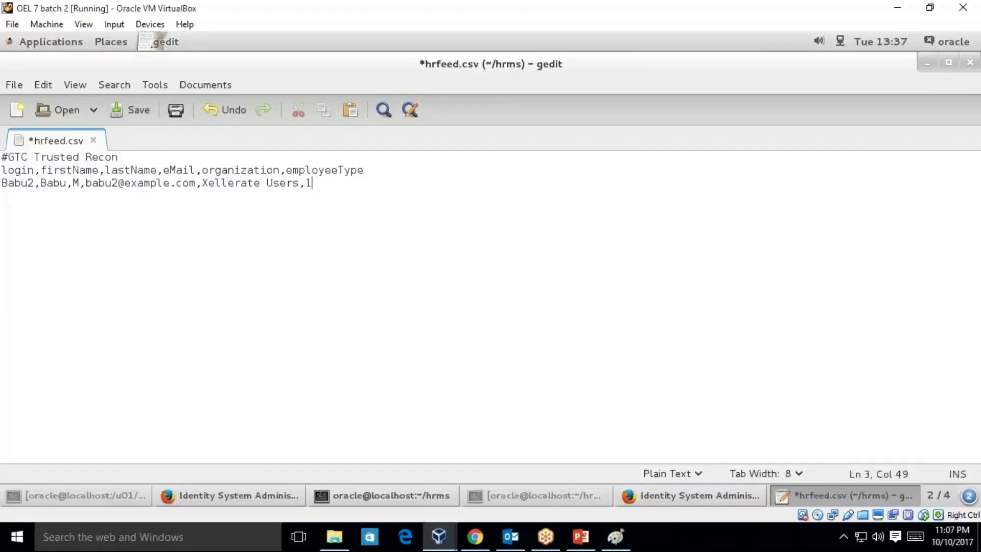
key("Return")
- Copy the user row to line 4 with login number 3 and an updated e-mail, then save
left_click_drag(316, 184, 4, 186)
key("ctrl+c")
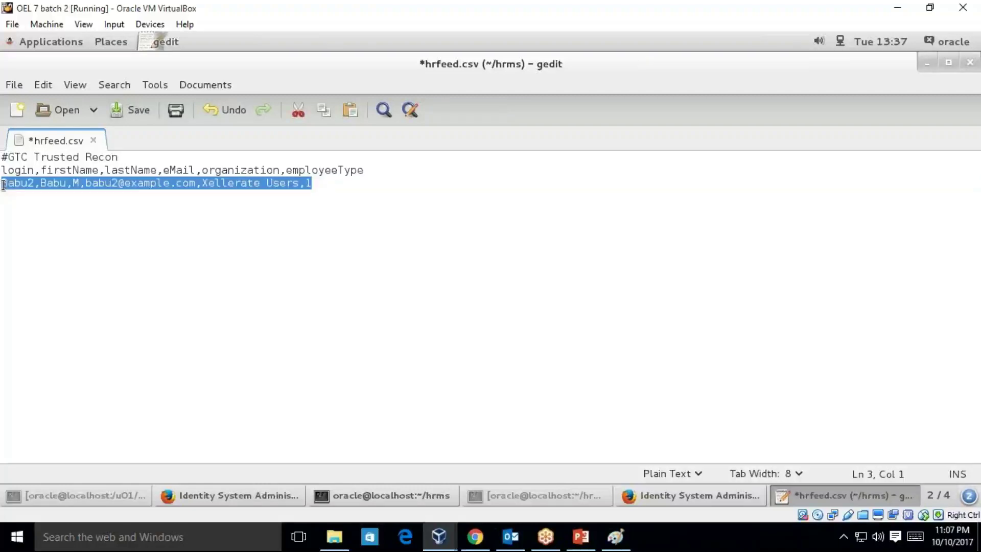
left_click(13, 199)
key("ctrl+v")
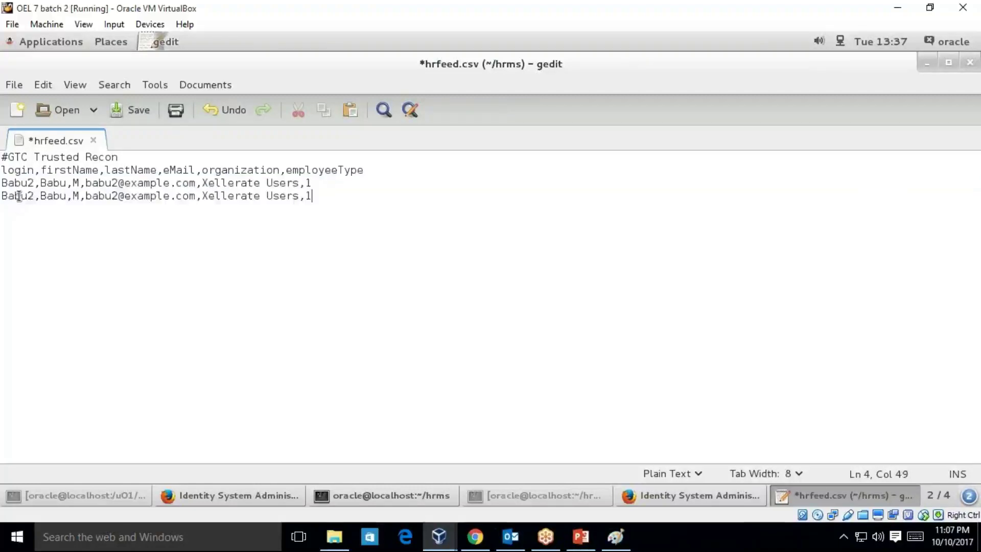
left_click(35, 196)
key("BackSpace")
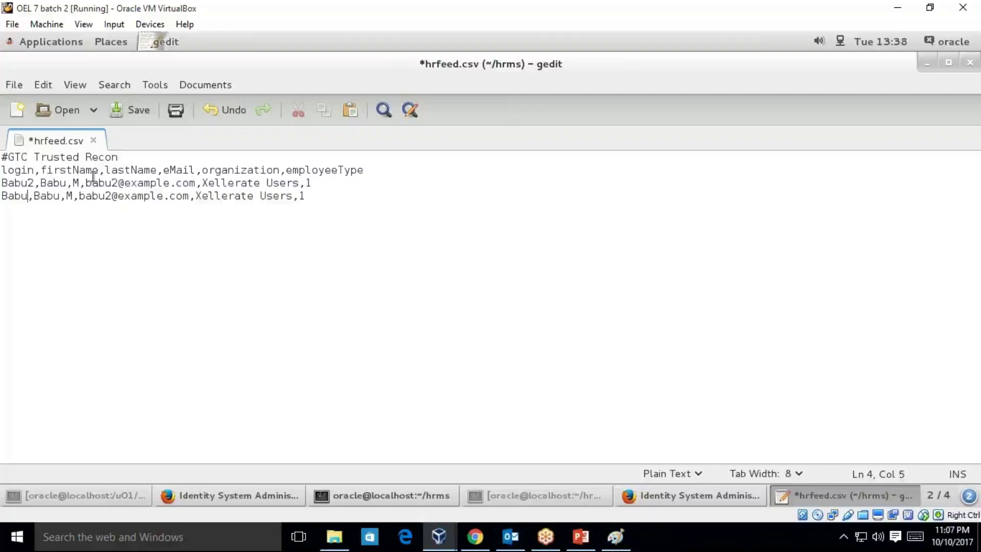
type("3")
left_click(73, 196)
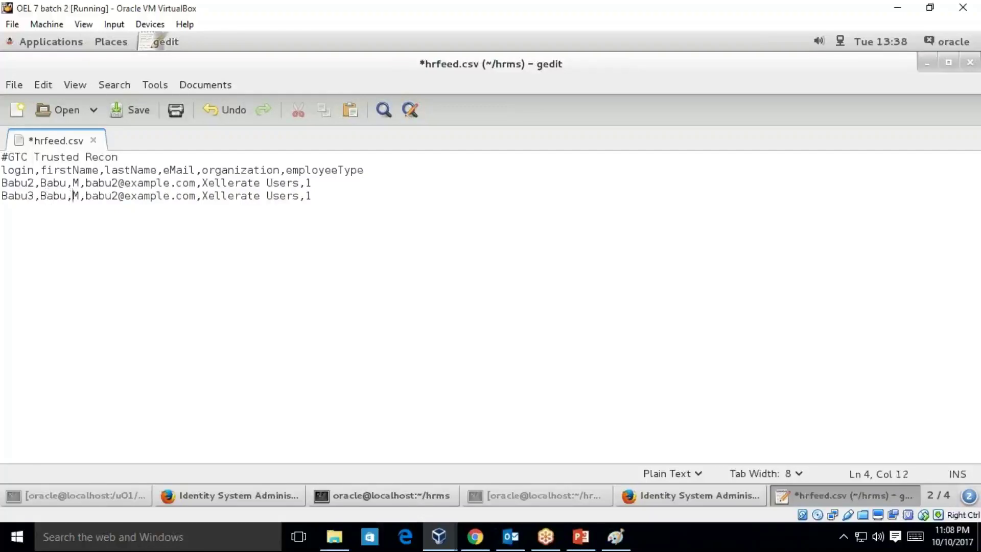
key("BackSpace")
type("3")
type("2")
key("ctrl+s")
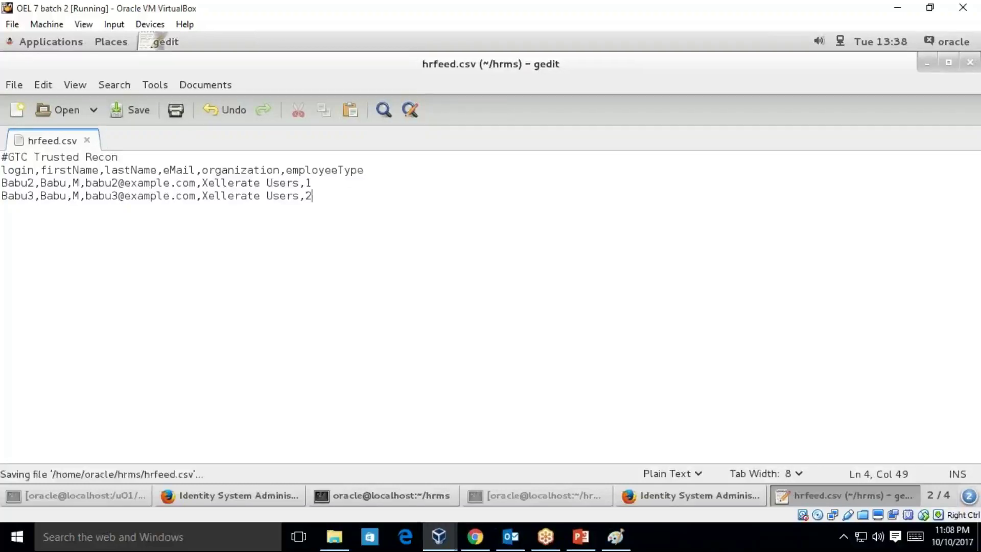
- Close gedit, list the hrms folder with ls -lrt, and delete hrfeed.csv
left_click(970, 62)
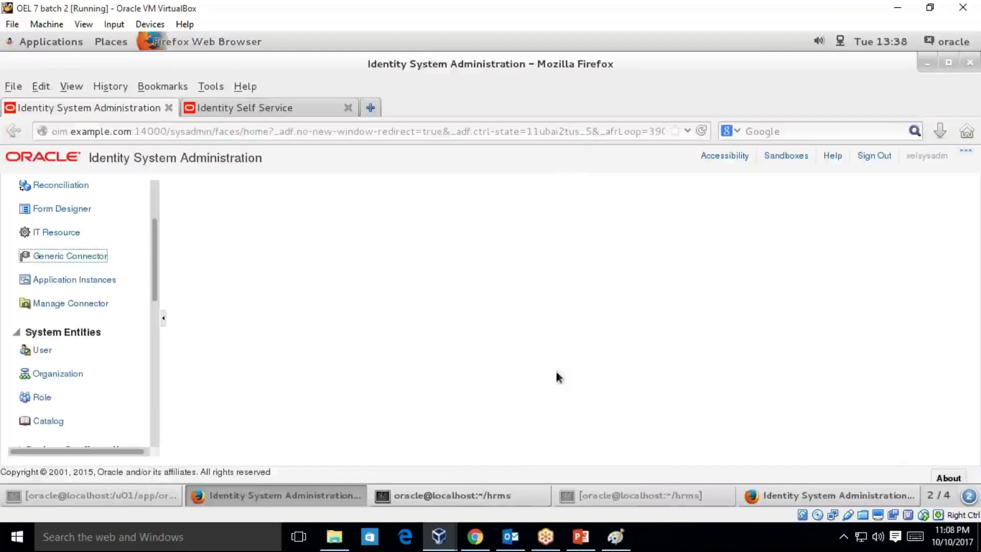
left_click(439, 495)
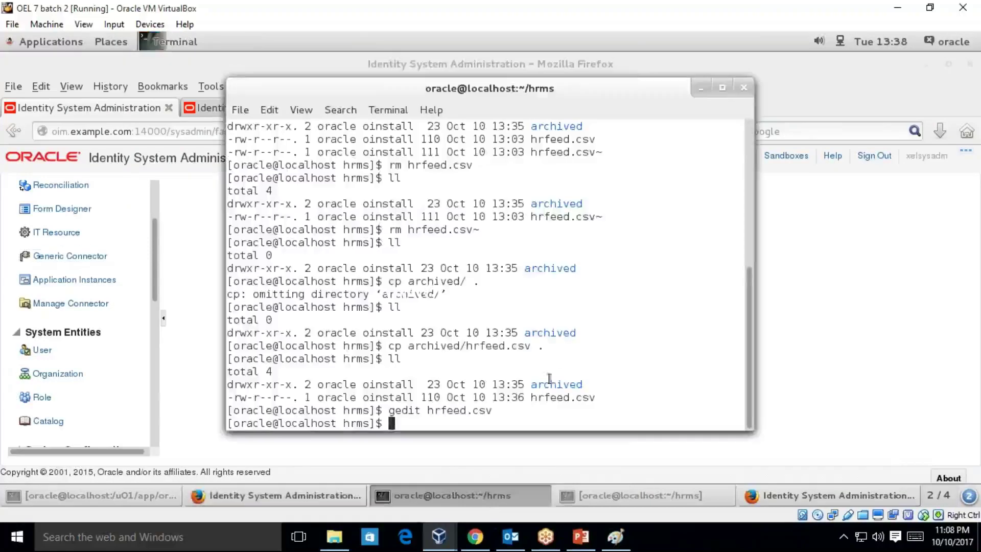
type("ls -lrt")
key("Return")
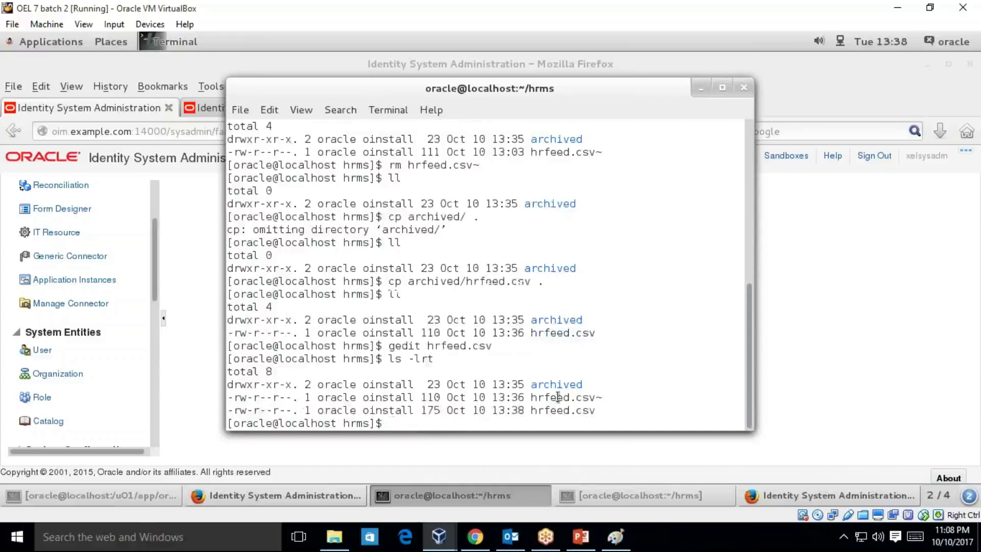
double_click(558, 397)
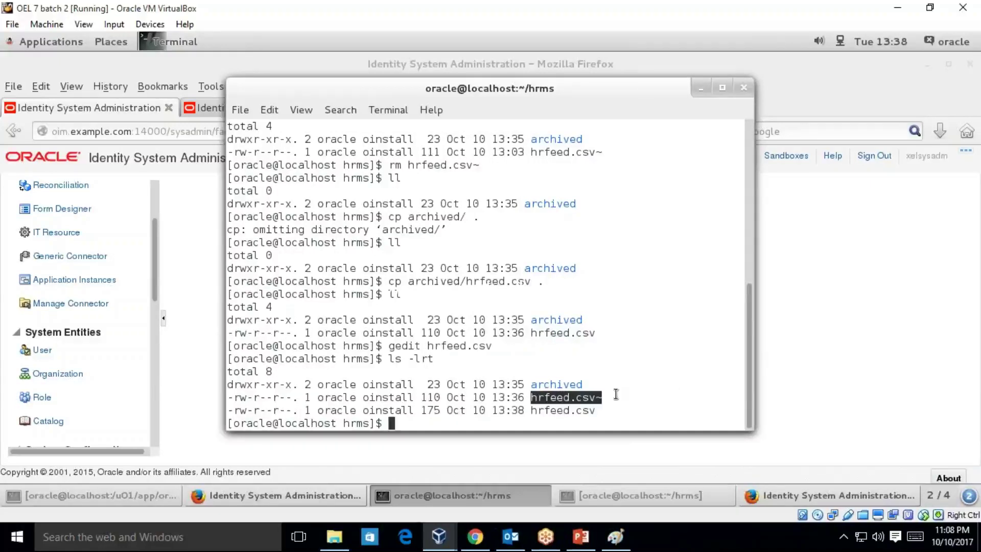
type("rm hrfeed.csv")
key("Return")
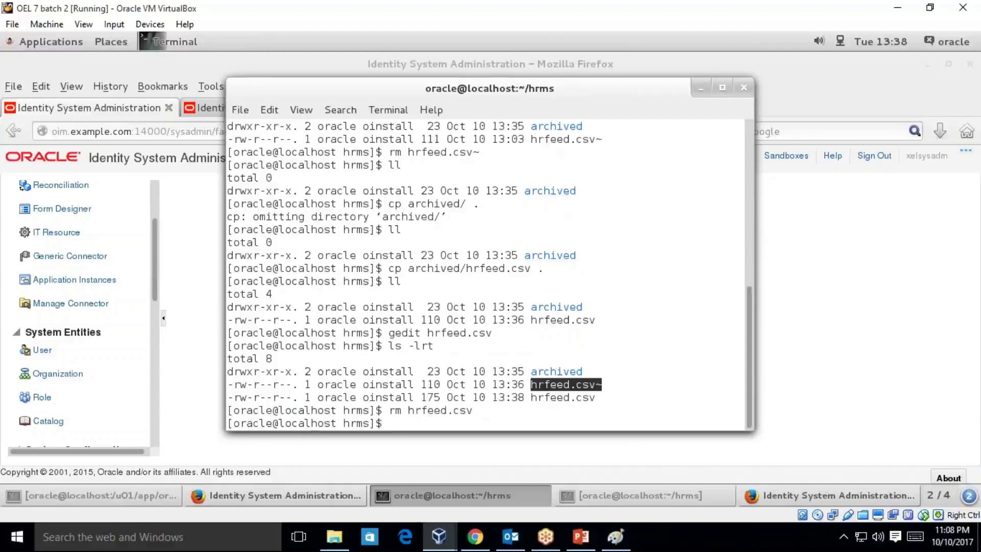
- Copy hrfeed.csv~ to hrfeed1.csv, delete the backup, and list the folder
type("cp hrfeed.csv~ hrfeed")
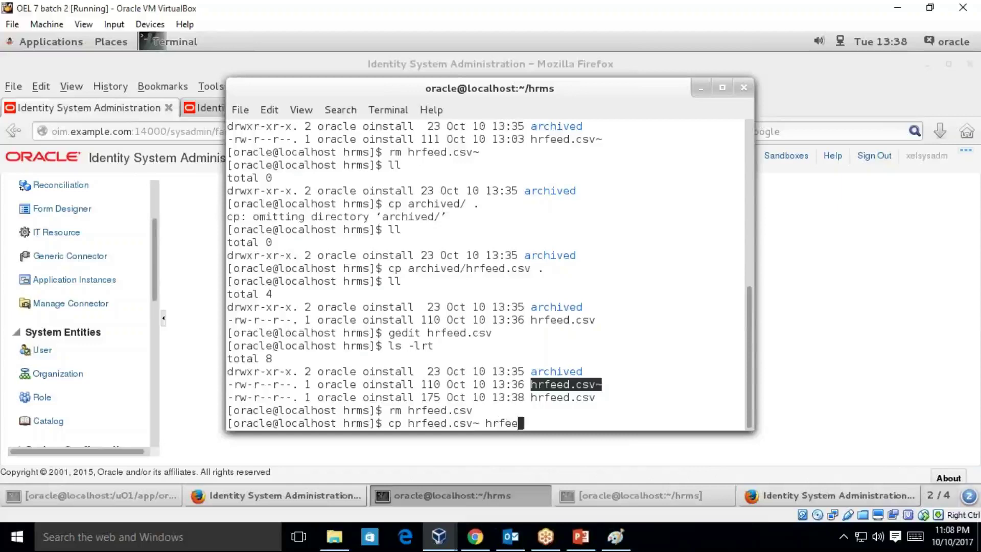
type("1.csv")
key("Return")
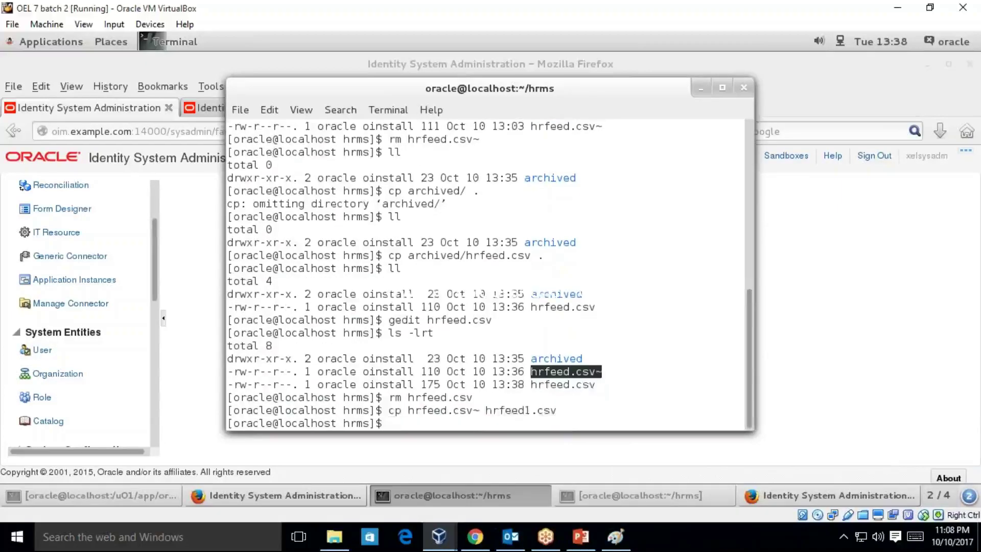
type("rm hrfeed.csv~")
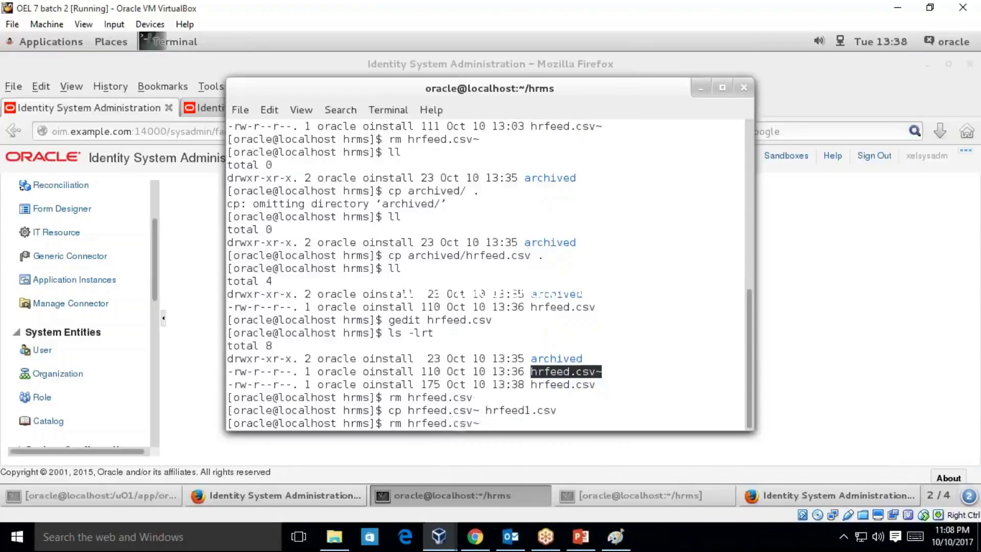
key("Return")
type("ll")
key("Return")
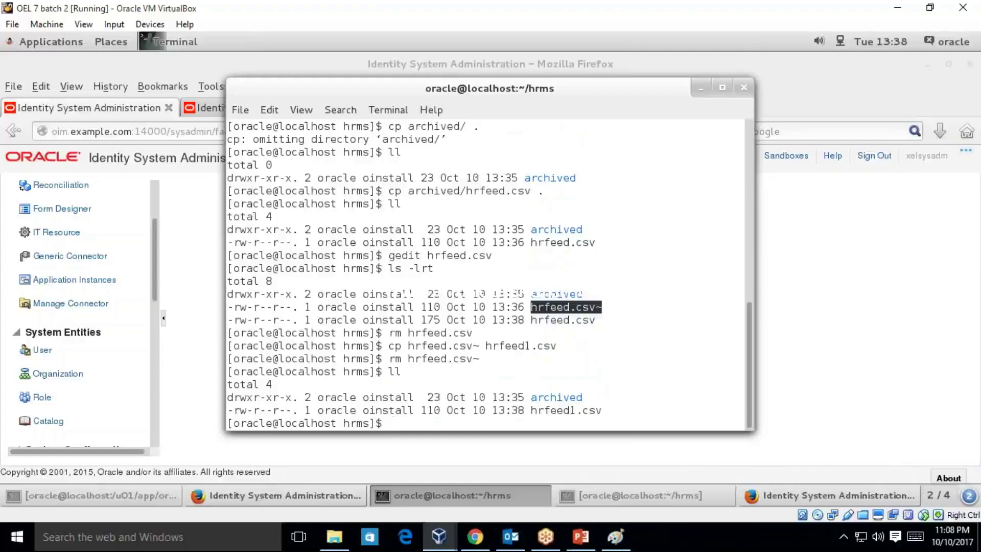
- Print hrfeed1.csv with cat and prepare a vi command to edit it
double_click(562, 410)
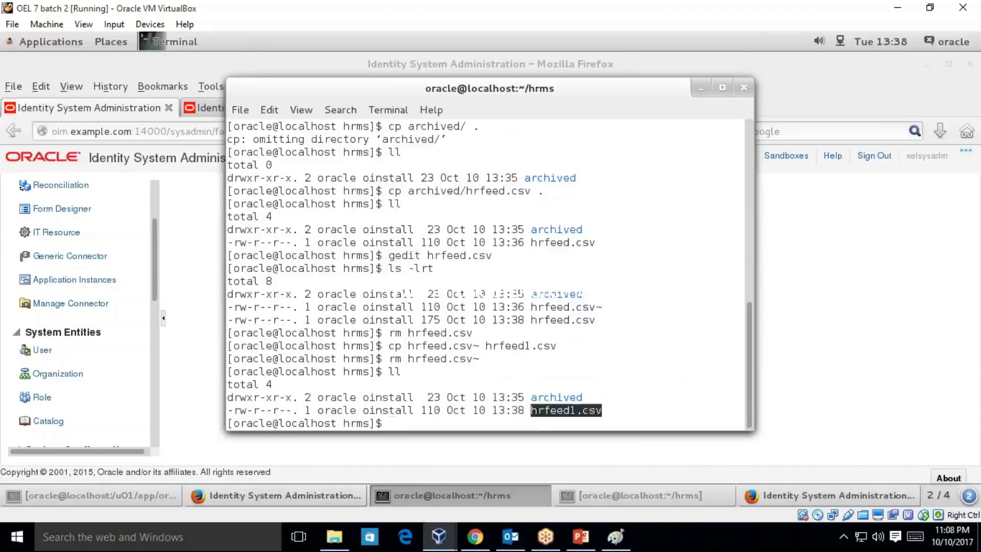
type("l")
key("BackSpace")
type("cat hrfeed1.csv")
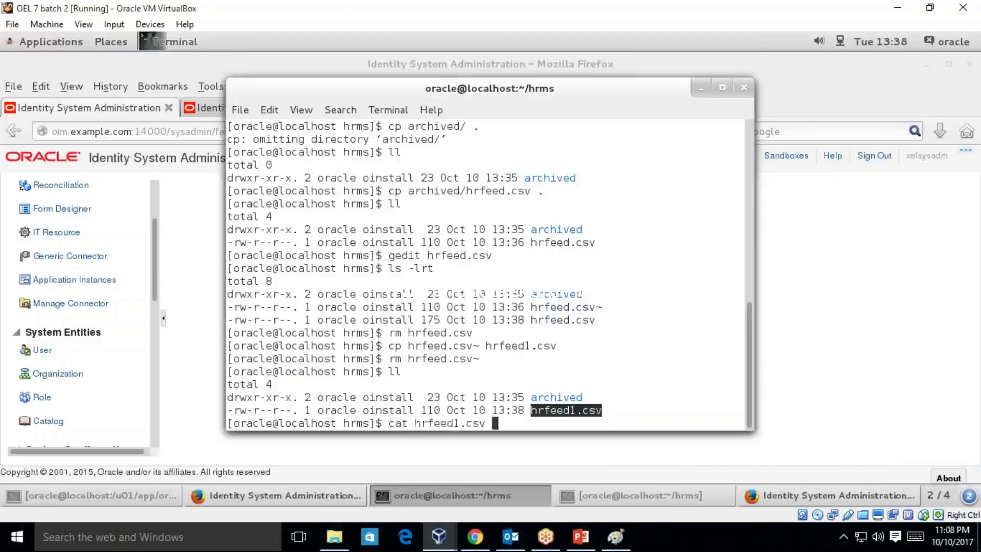
key("Return")
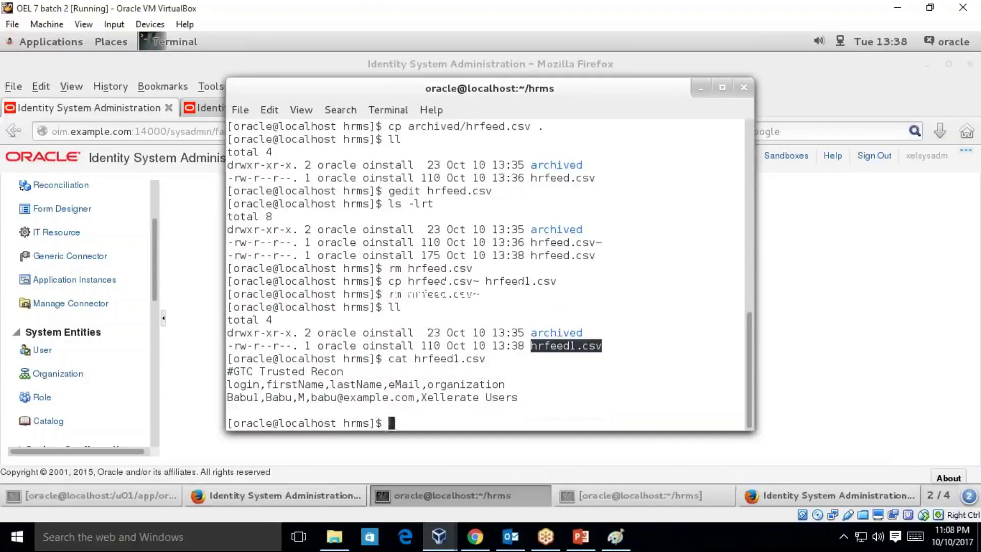
key("Up")
key("Up")
key("Up")
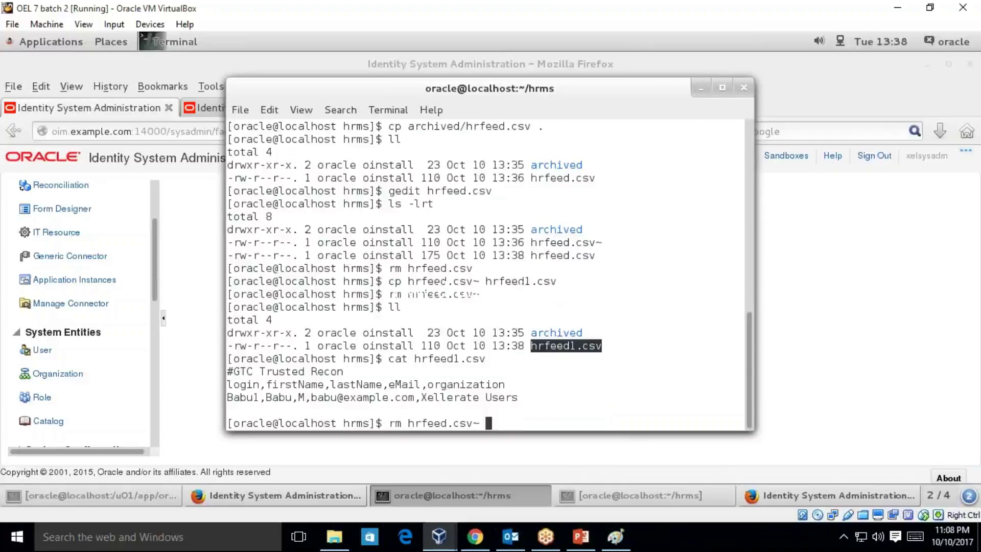
key("Up")
key("Up")
key("Down")
key("Down")
key("Down")
key("Down")
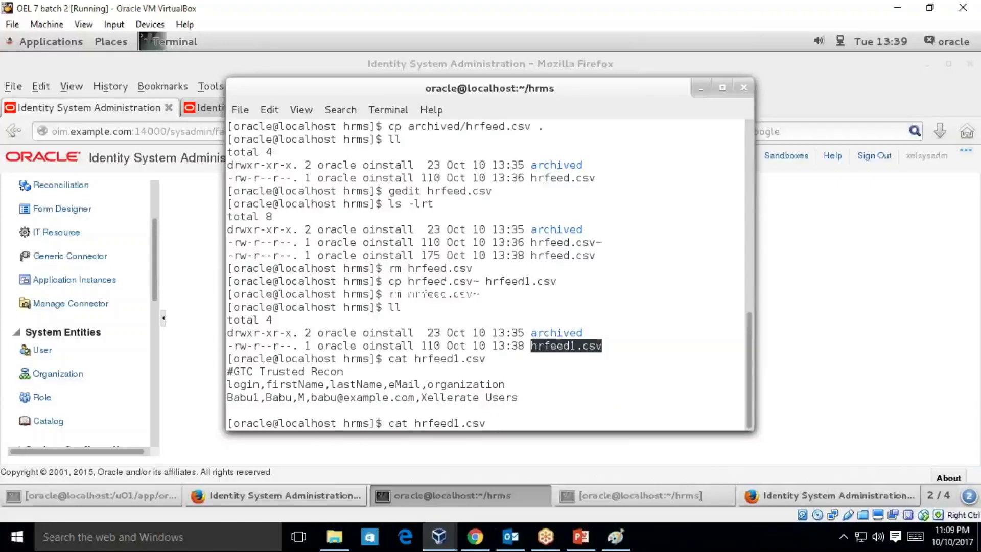
key("BackSpace")
key("BackSpace")
key("BackSpace")
key("BackSpace")
key("BackSpace")
key("BackSpace")
key("BackSpace")
key("BackSpace")
key("BackSpace")
key("BackSpace")
key("BackSpace")
key("BackSpace")
key("BackSpace")
key("BackSpace")
key("BackSpace")
key("BackSpace")
type("vi")
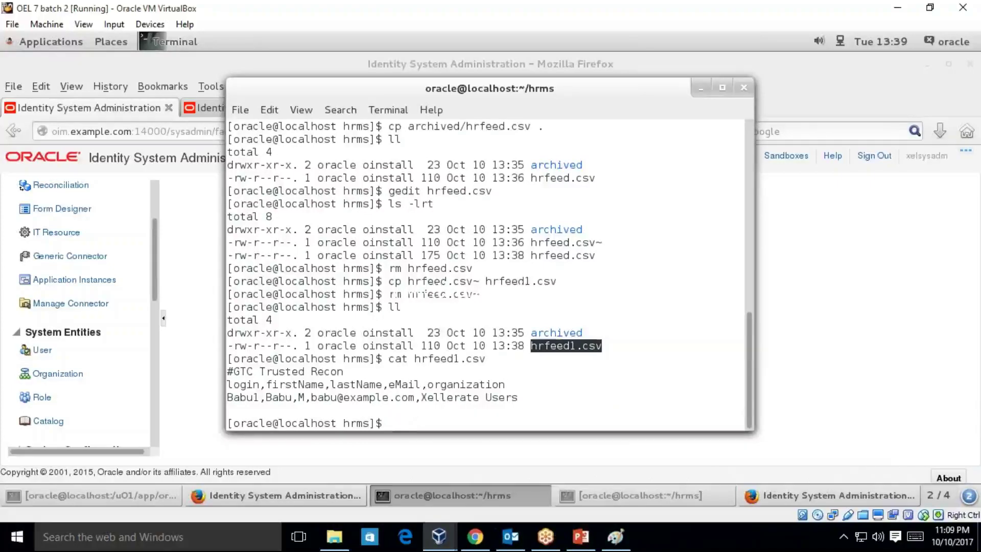
type(" h")
key("Tab")
- Quit vi with :wq, list the folder, and open hrfeed1.csv in gedit instead
key("Return")
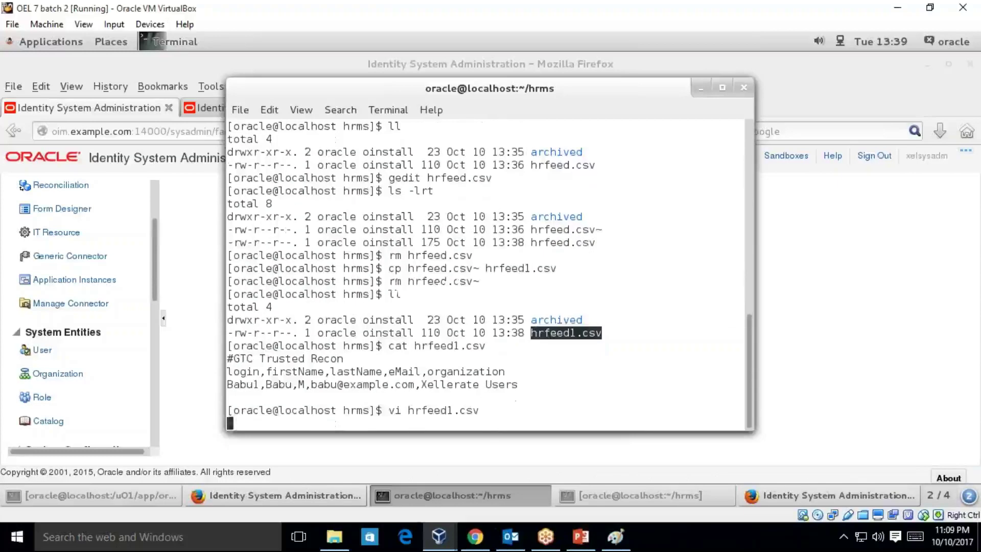
key("Down")
key("Down")
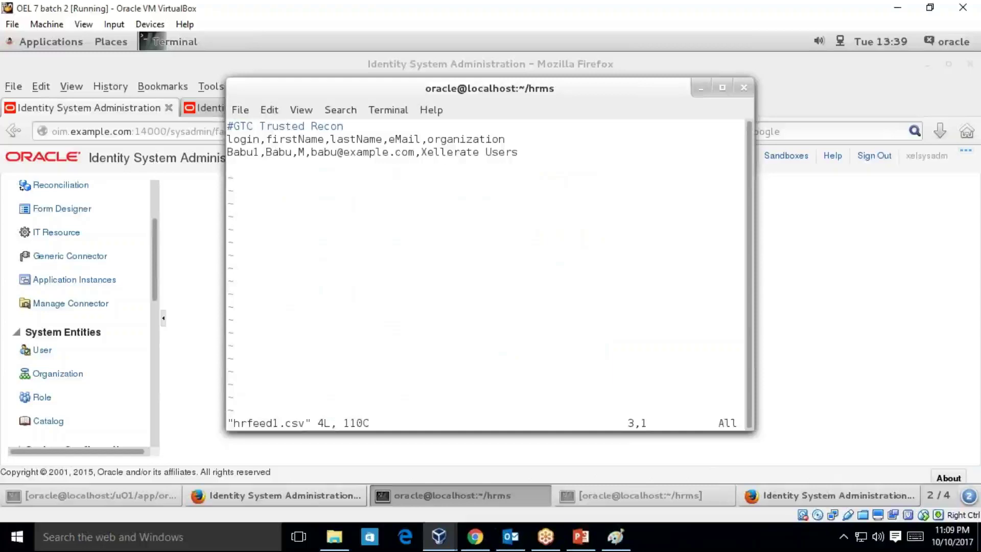
type(":wq")
key("Return")
type("vi h")
key("Tab")
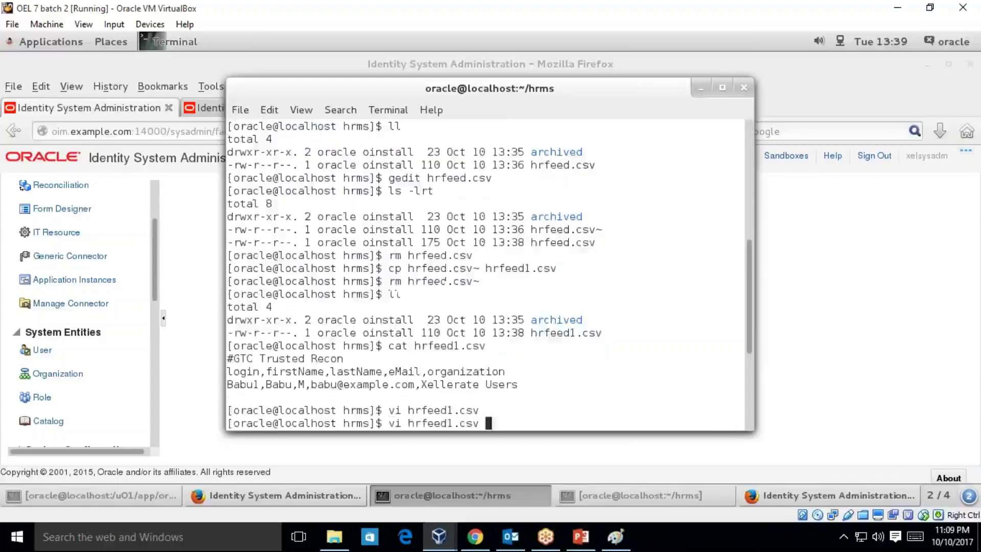
key("Up")
key("Up")
key("Up")
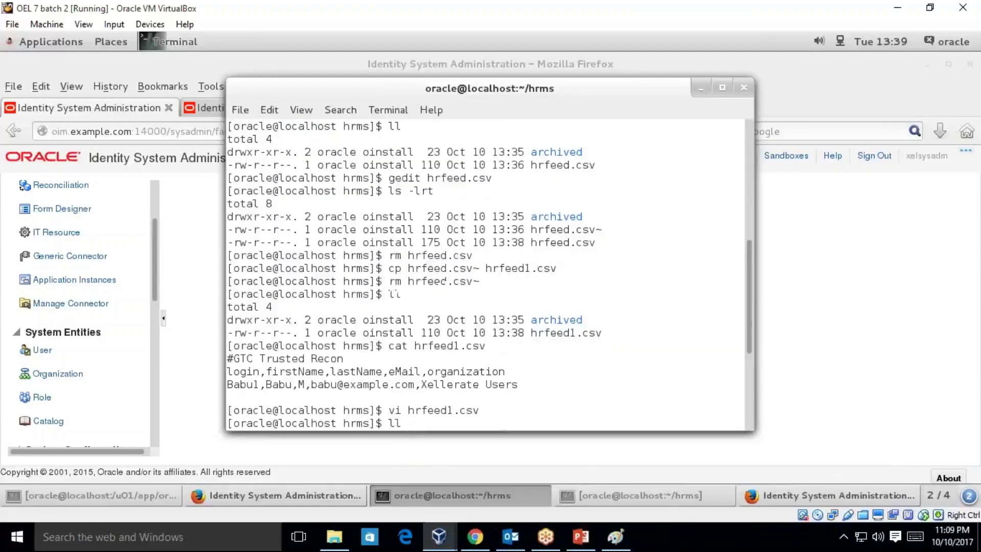
key("Return")
type("ge")
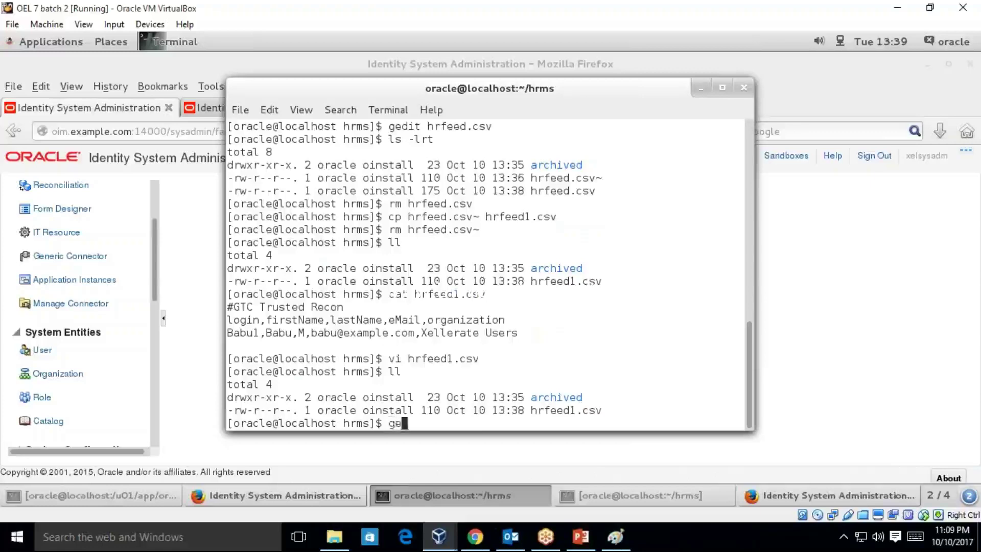
type("dit hr")
key("Tab")
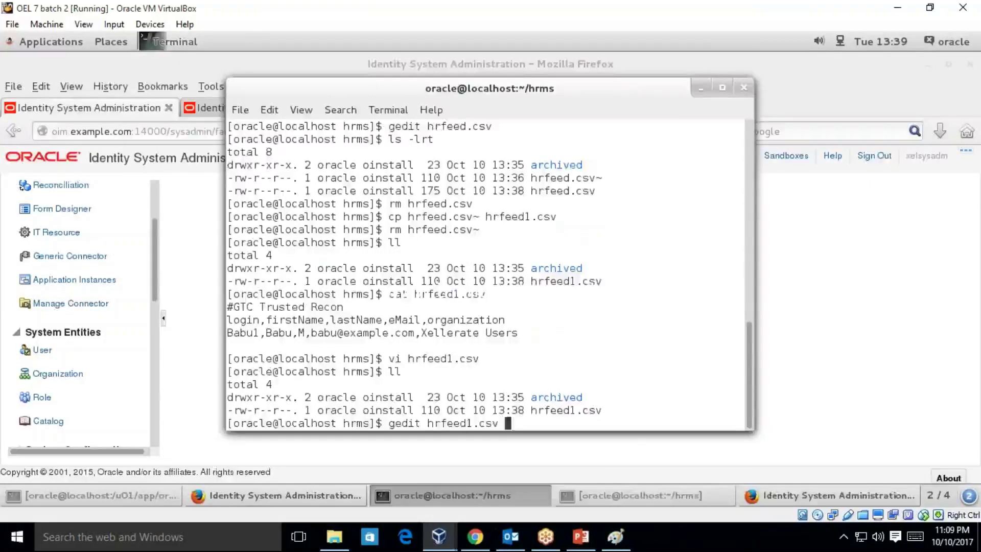
key("Return")
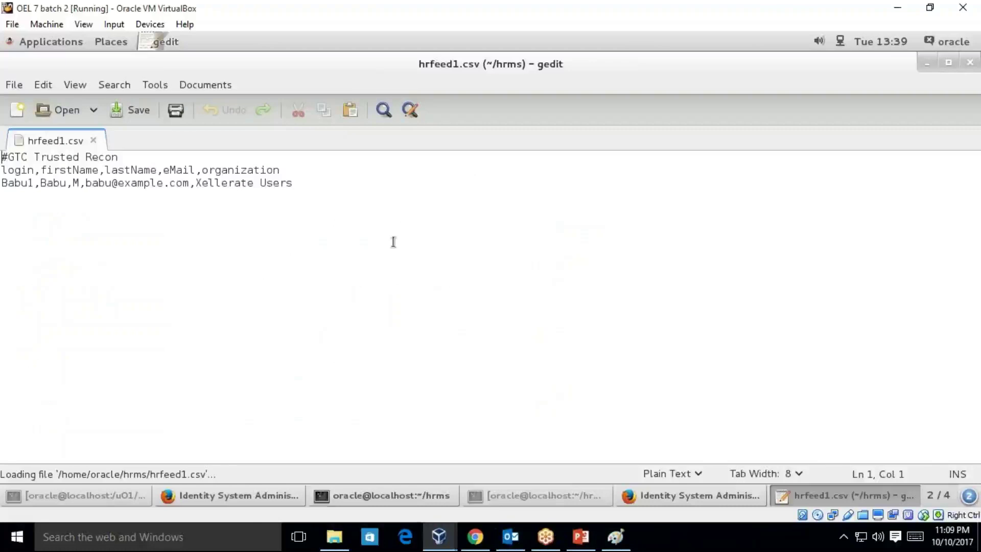
- Duplicate the user row, add ',employeeType' to the header and ',2' to a row's end
left_click_drag(293, 184, 182, 193)
left_click_drag(58, 191, 2, 185)
key("ctrl+c")
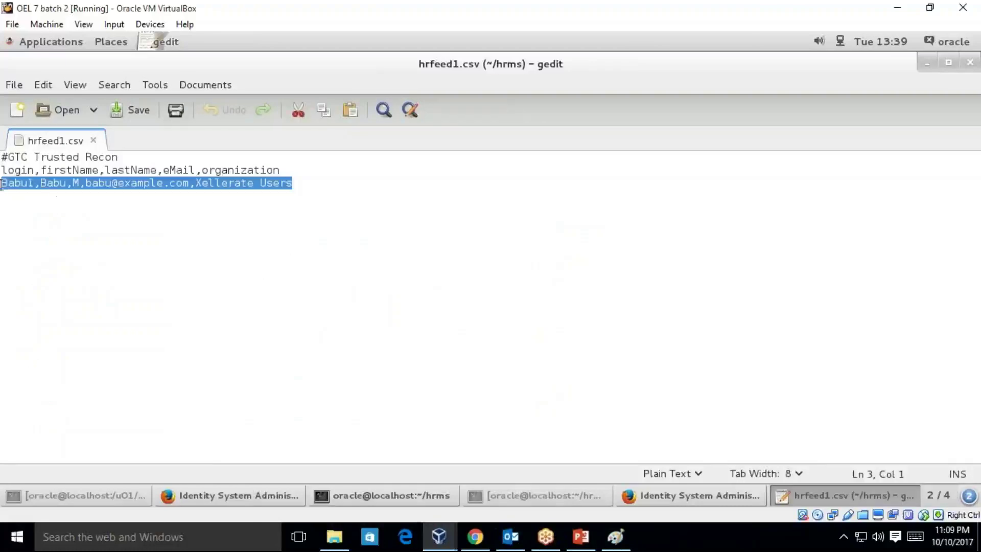
left_click(5, 203)
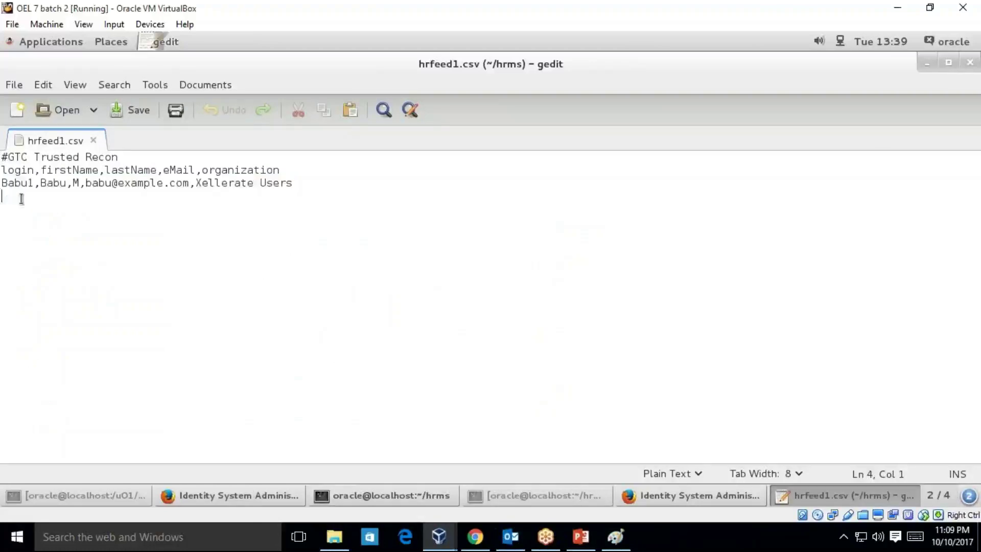
key("ctrl+v")
left_click(401, 181)
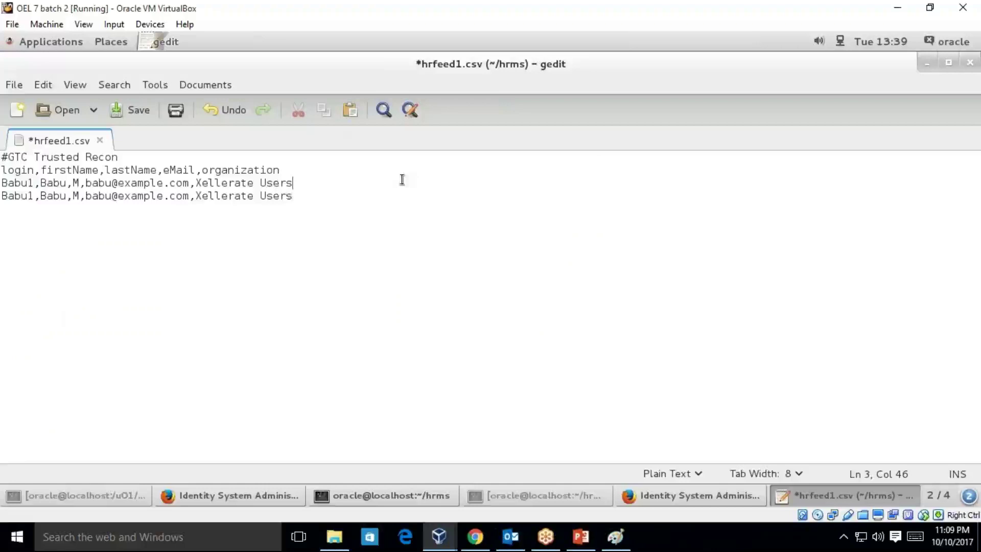
left_click(348, 171)
type(",employeeT")
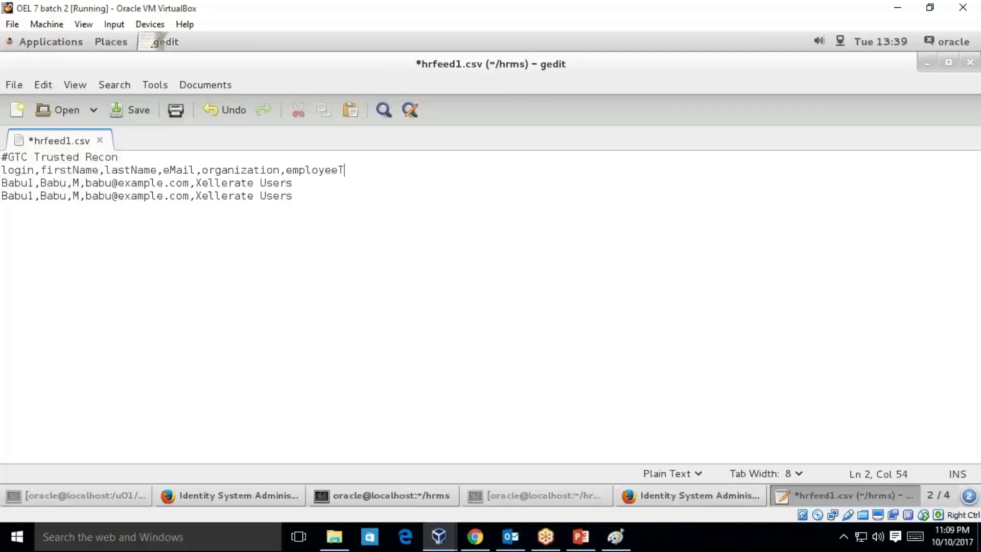
type("ype")
left_click(293, 183)
type(",2")
- Renumber the two rows' logins to 2 and 3, adjust their e-mails, and save hrfeed1.csv
left_click(2, 196)
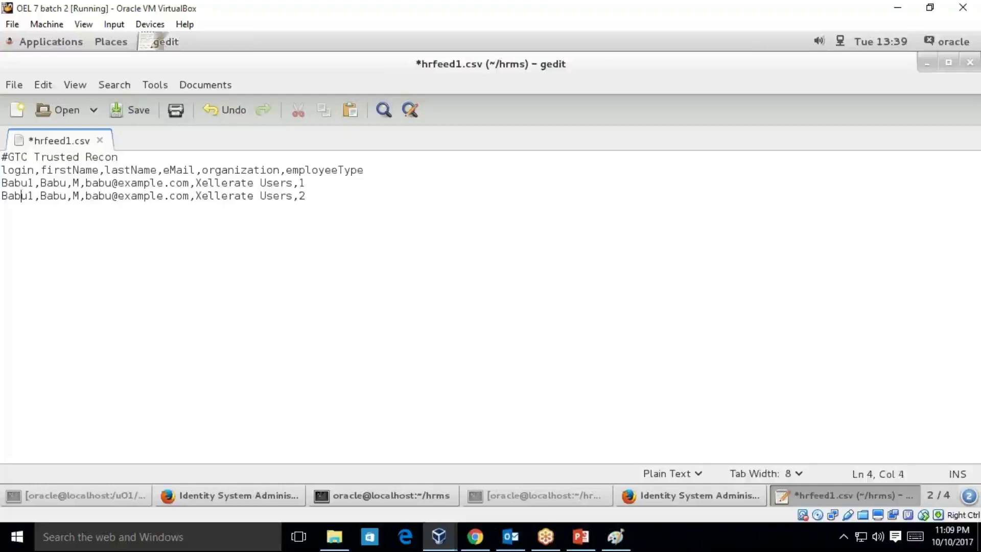
key("BackSpace")
type("3")
key("Up")
key("BackSpace")
type("2")
key("Right")
key("Right")
key("Right")
key("Right")
key("Right")
key("Right")
key("Right")
key("Right")
key("Right")
key("Right")
key("Right")
key("Right")
key("Right")
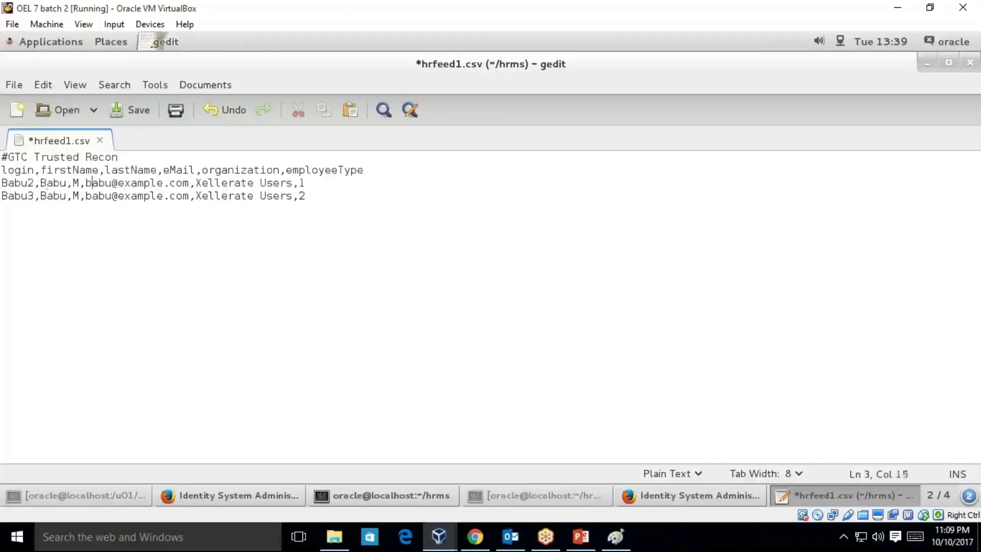
type("2")
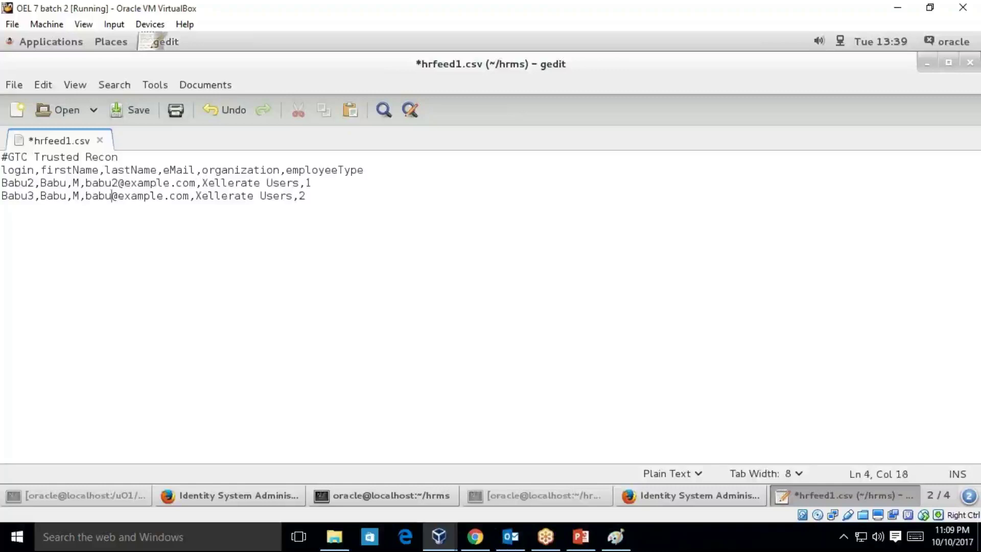
type("2")
key("BackSpace")
type("3")
key("ctrl+s")
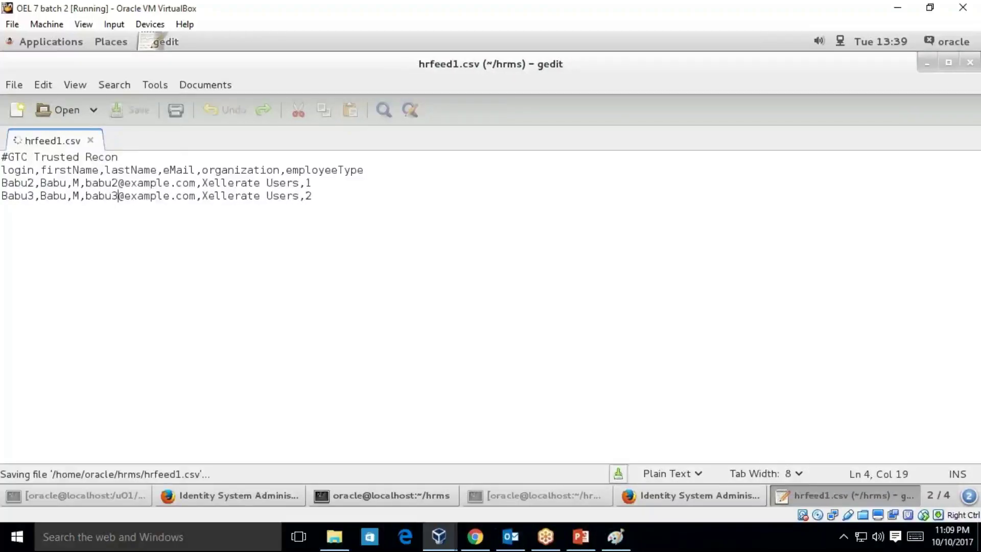
- Close hrfeed1.csv and gedit, then list the hrms folder with ll
left_click(7, 86)
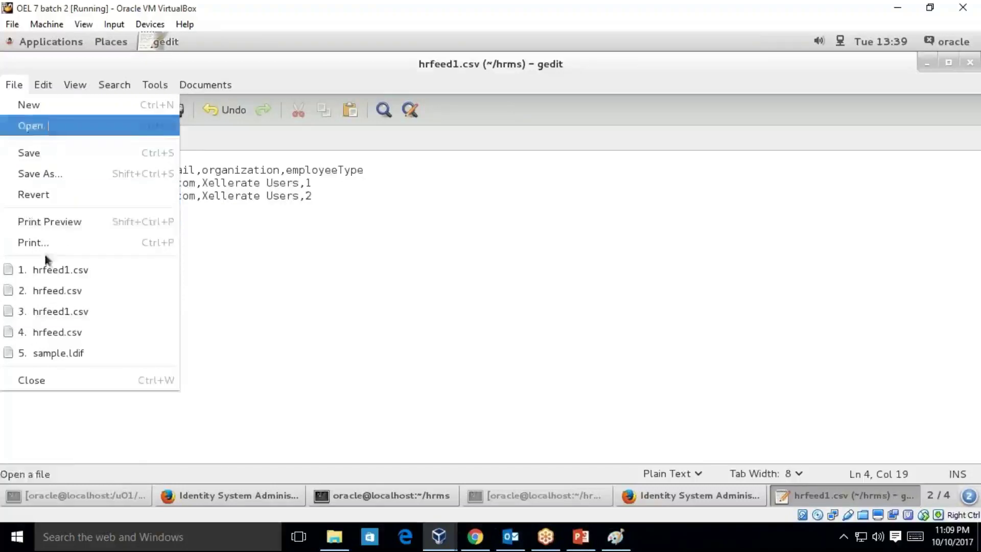
left_click(48, 379)
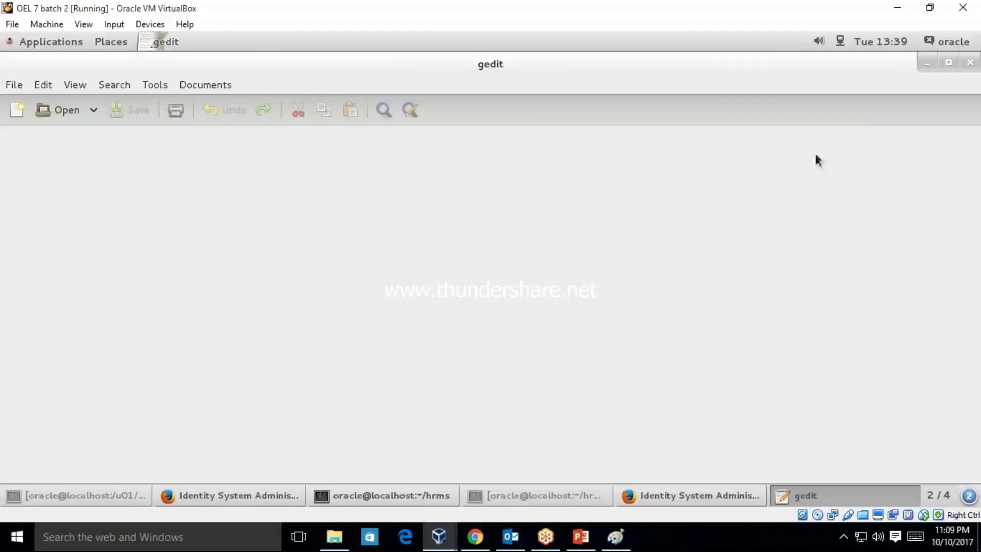
left_click(14, 85)
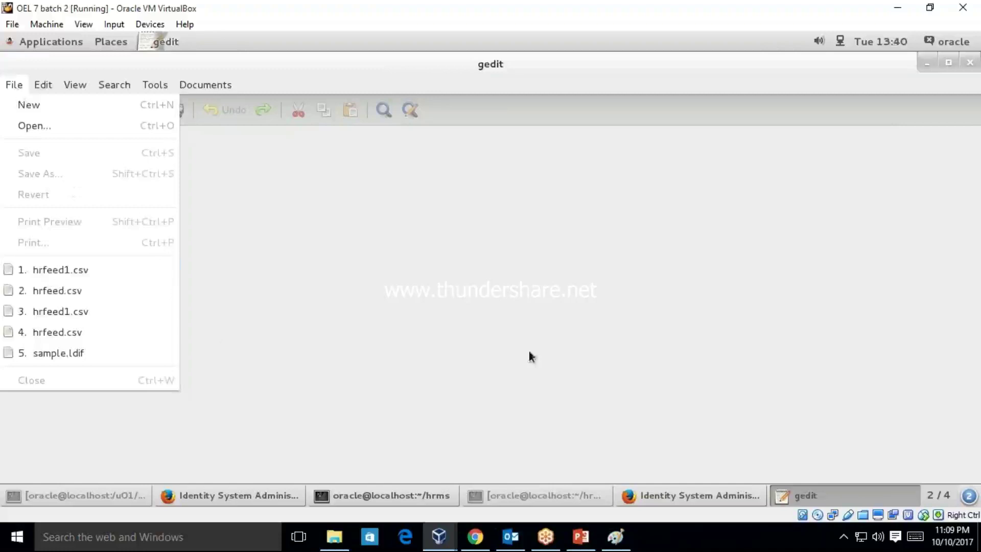
left_click(970, 62)
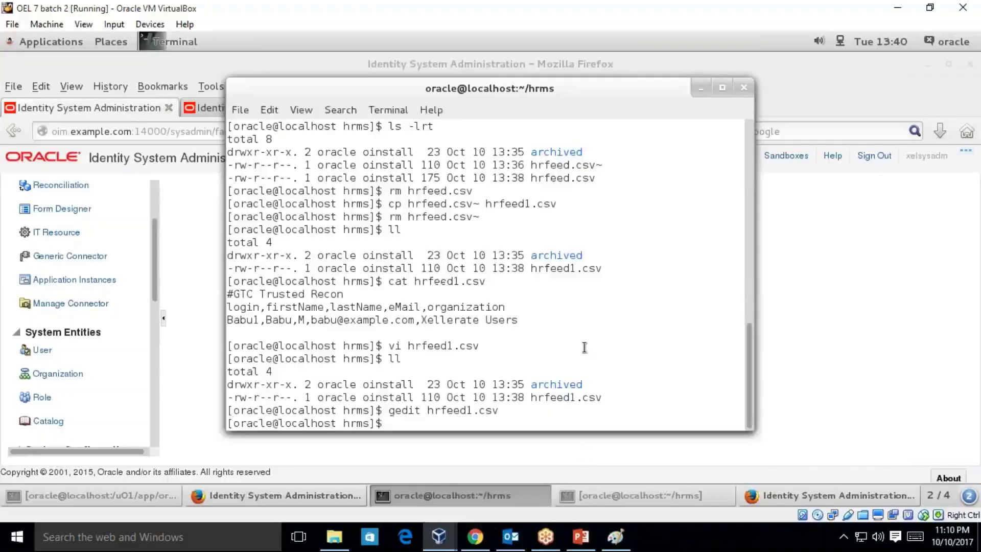
type("ll")
key("Return")
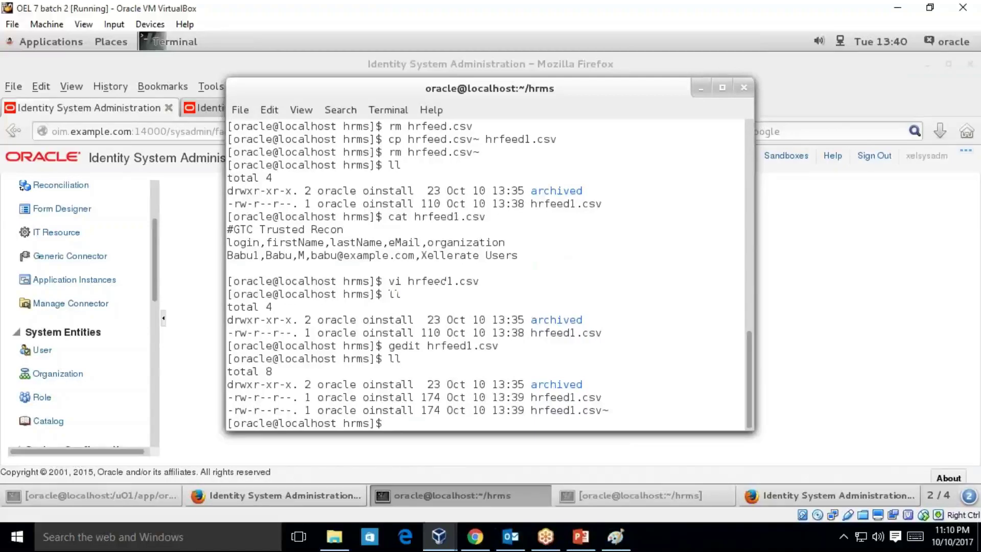
- Remove hrfeed1.csv~, list the folder, print hrfeed1.csv, and minimize the terminal
type("less hrfeed1.csv")
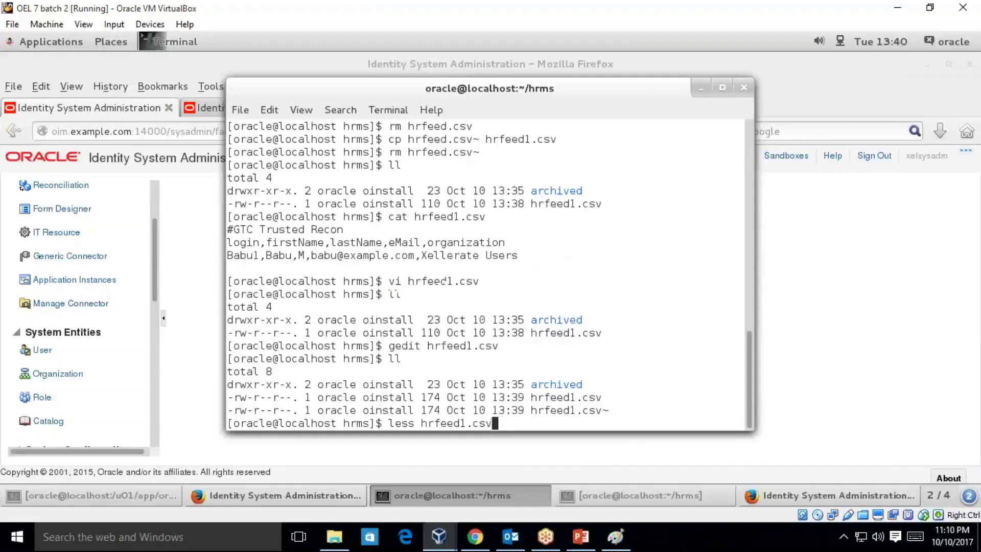
type("f~")
key("Delete")
key("Delete")
key("Delete")
key("Delete")
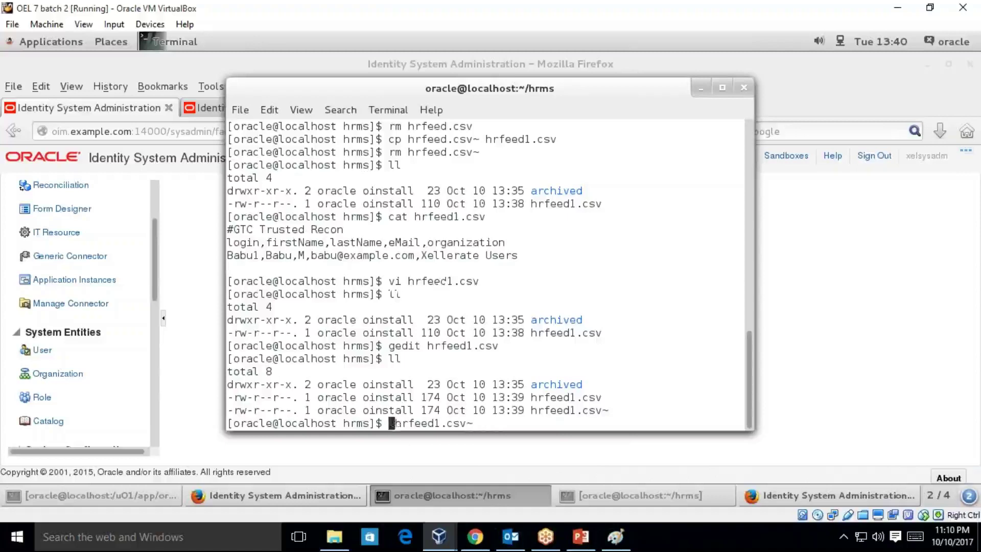
type("rm")
key("Return")
type("ll")
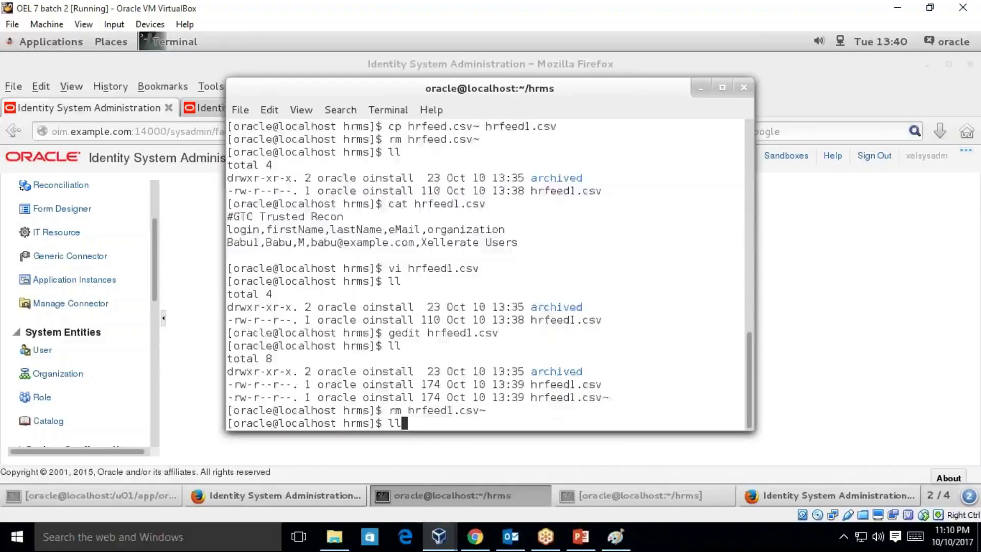
key("Return")
type("cat ")
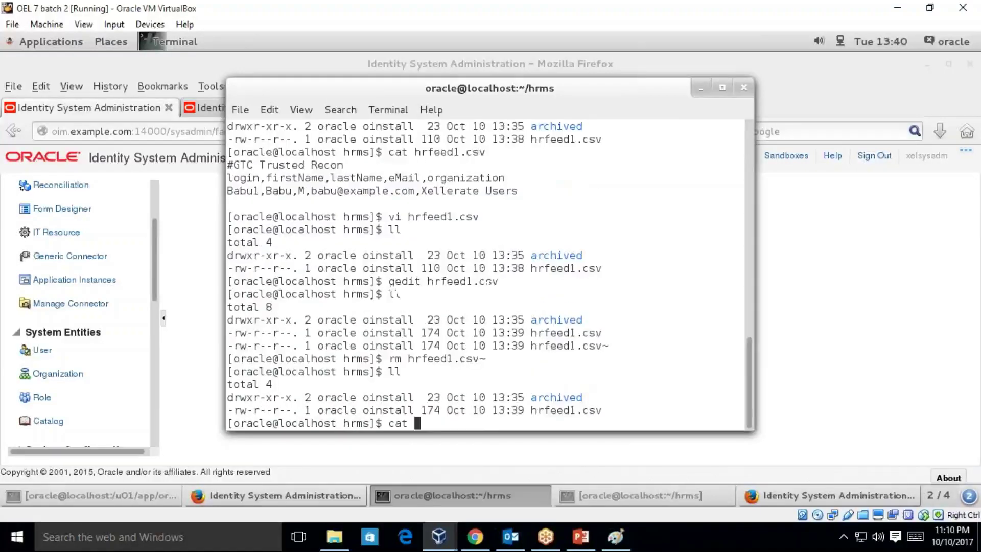
type("hrfeed1.csv")
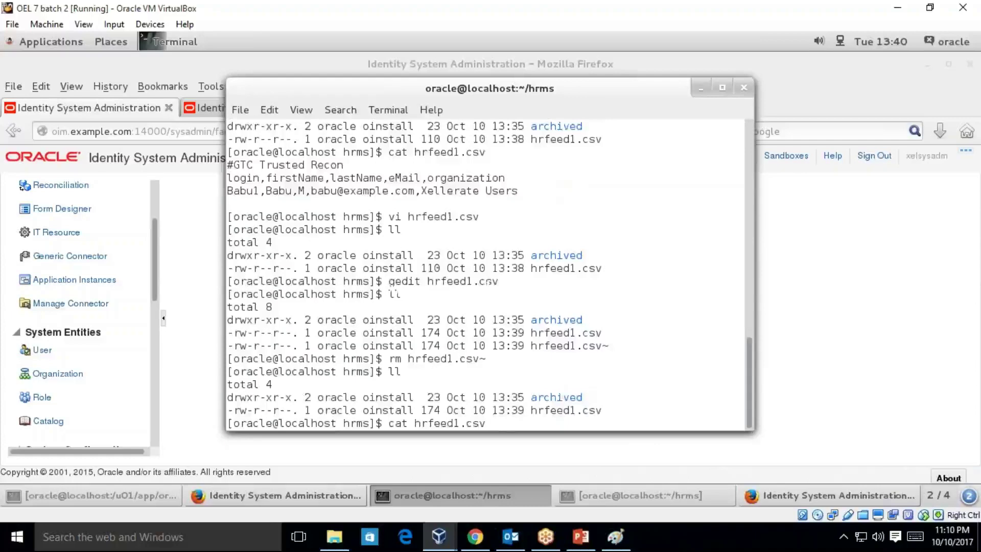
key("Return")
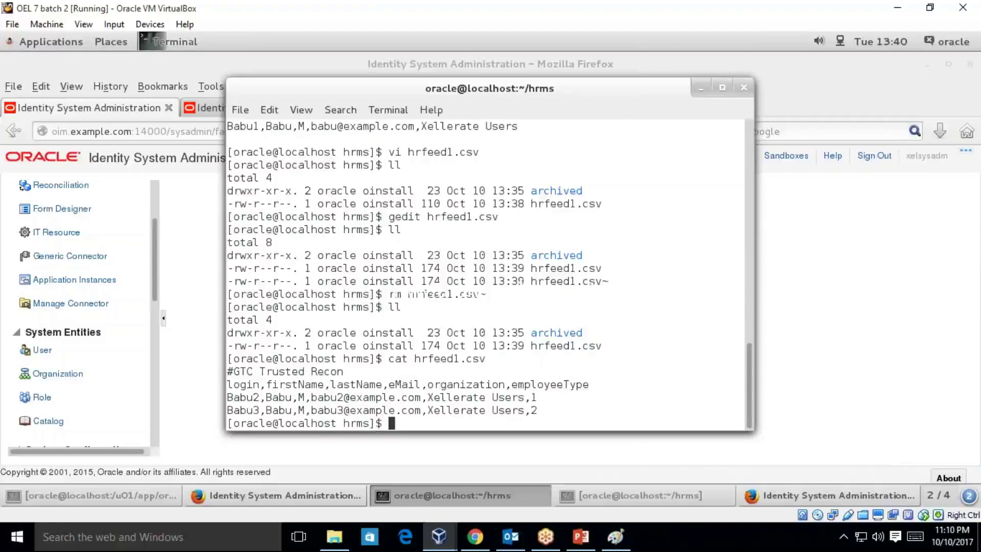
left_click(700, 88)
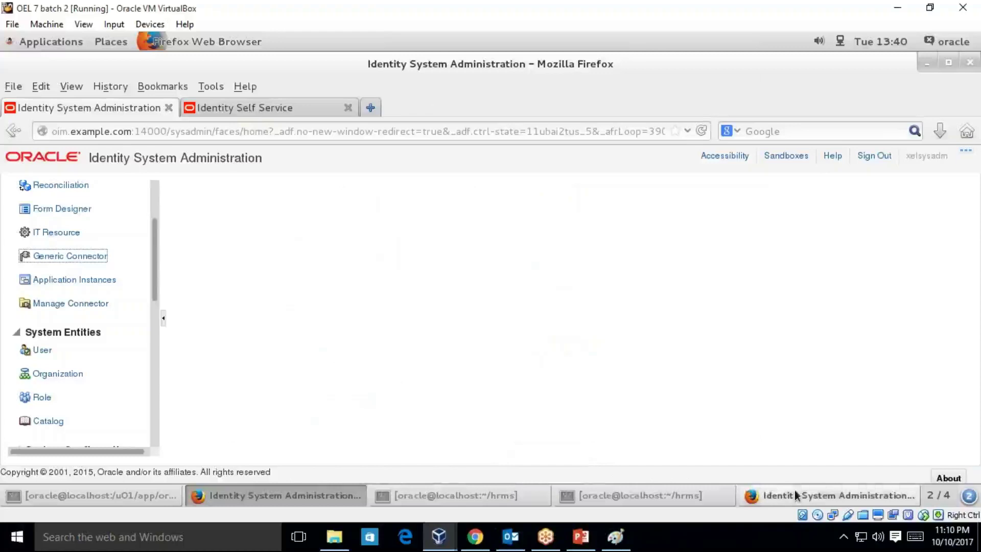
- Refresh and enable HRMS1_GTC, dismiss the already-enabled notice, and close the Job and Event ID 41 tabs
left_click(795, 492)
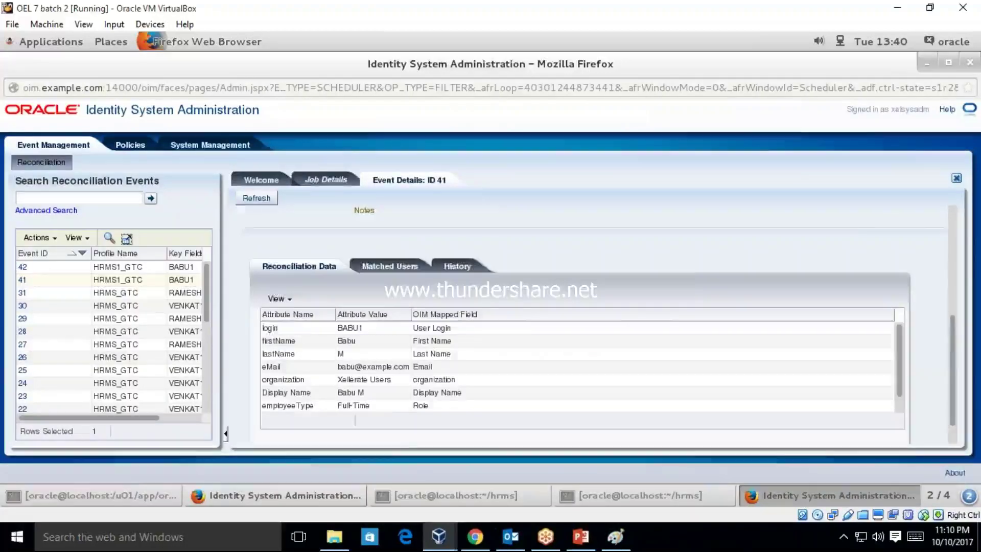
left_click(327, 180)
left_click(919, 225)
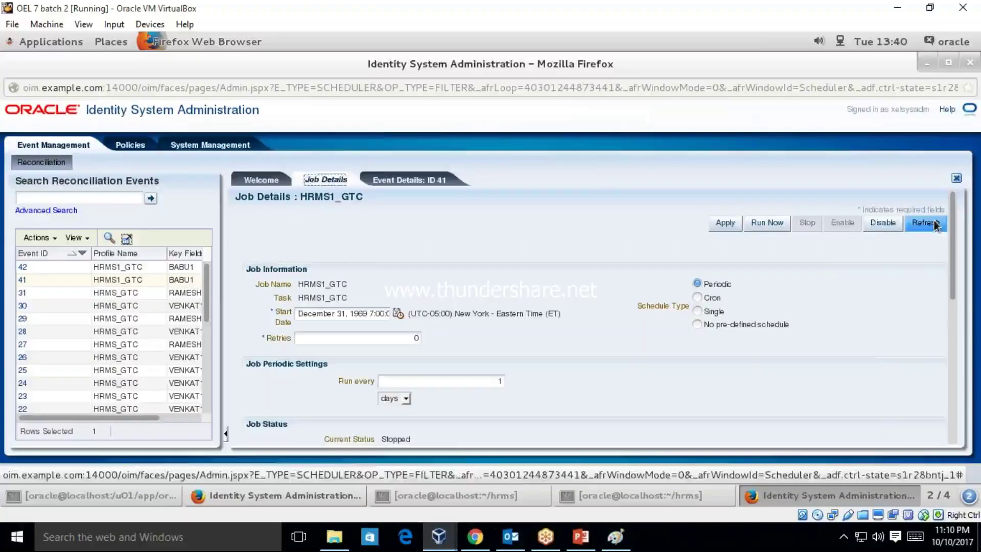
left_click(846, 224)
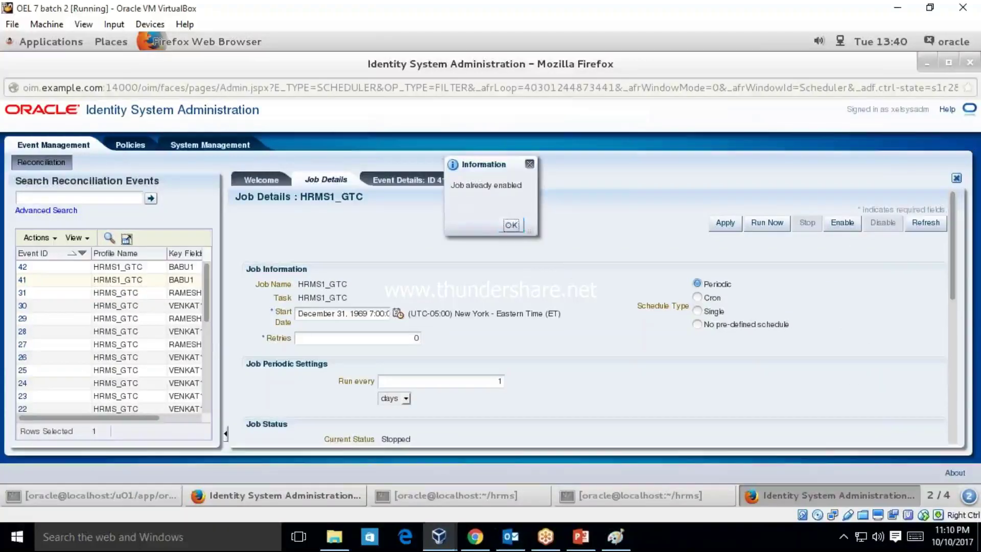
key("Return")
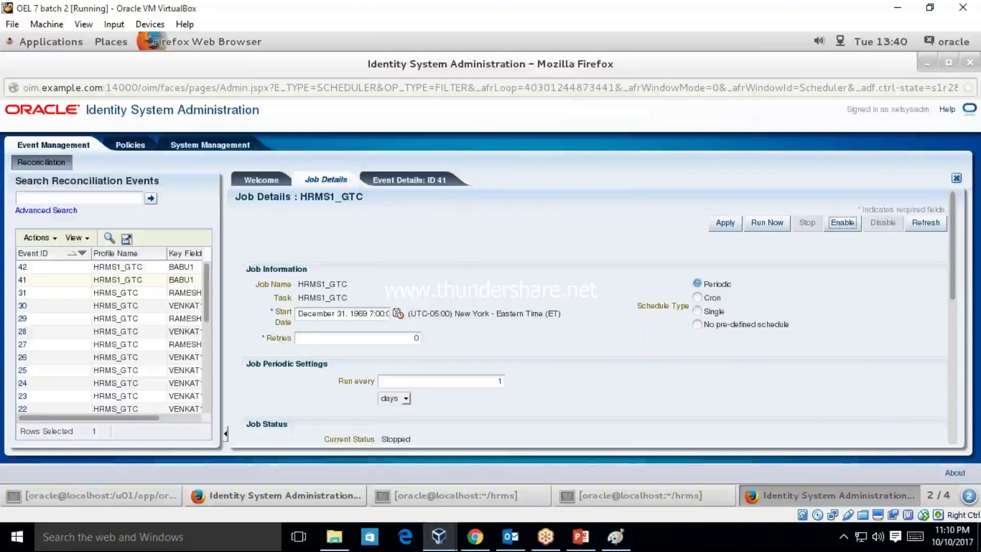
left_click(958, 180)
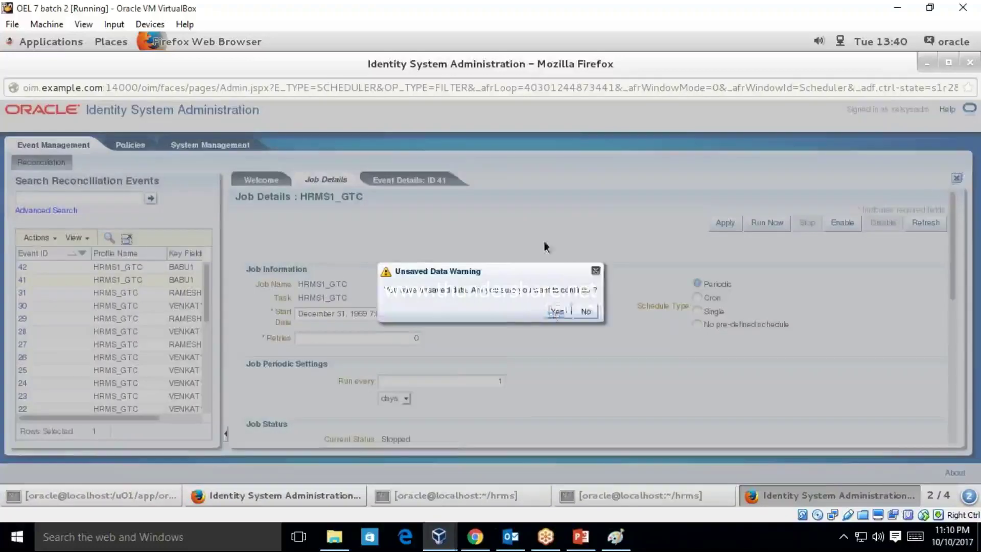
left_click(550, 309)
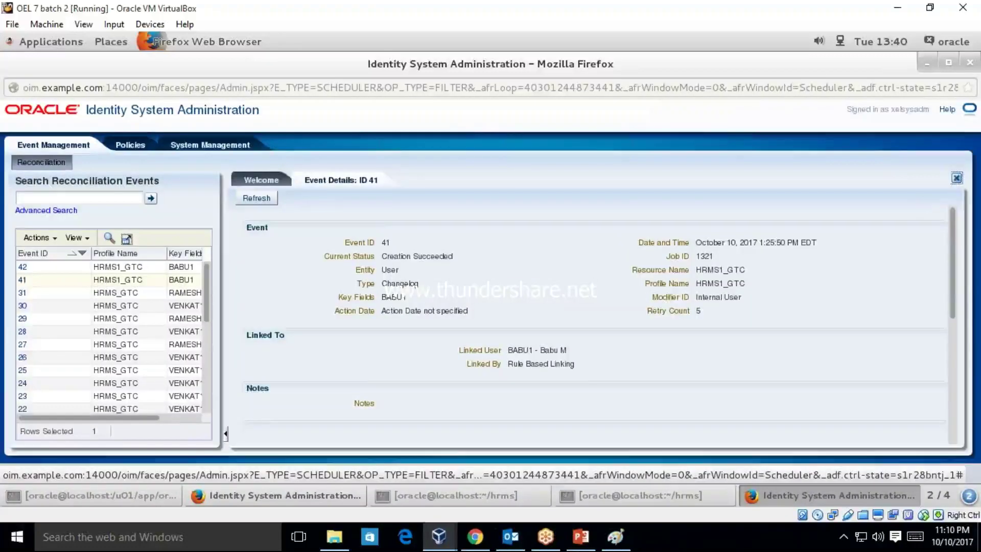
left_click(957, 178)
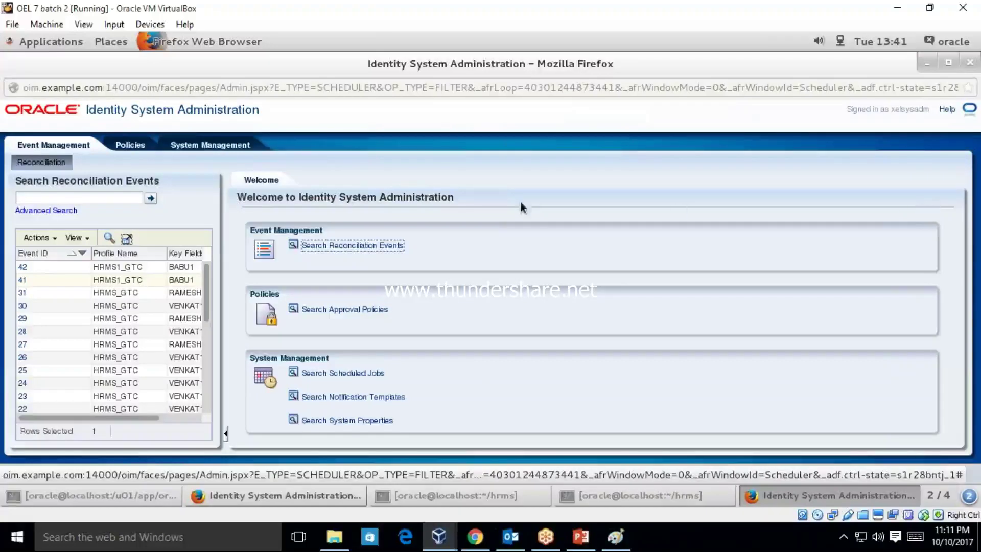
- Search jobs for HRMS1*, enable and run HRMS1_GTC now, and refresh its job history
left_click(210, 144)
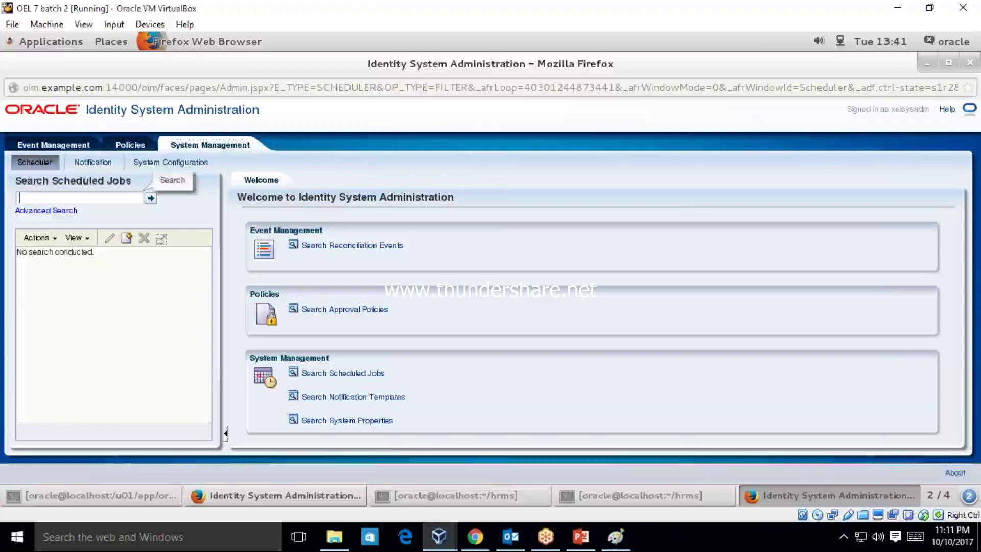
type("HRMS1")
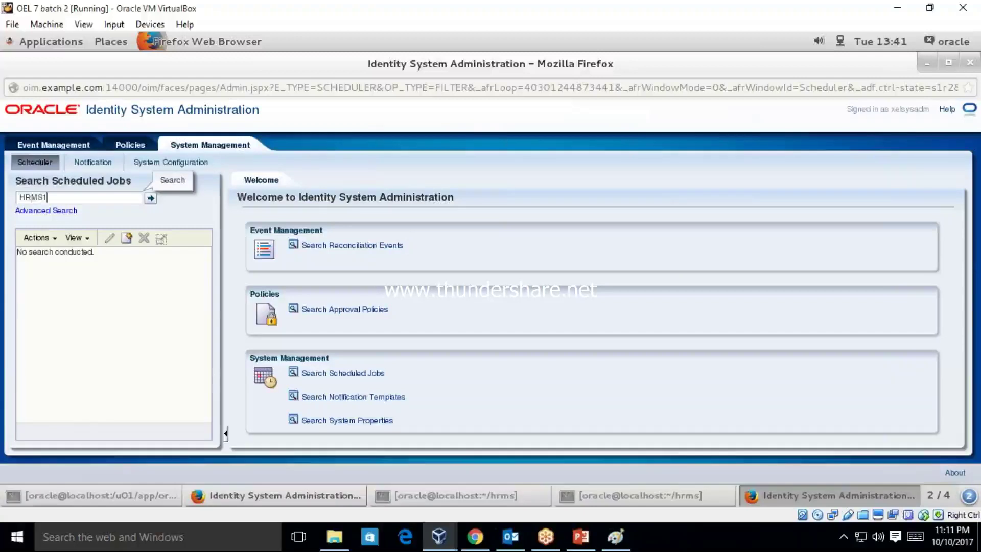
type("*")
key("Return")
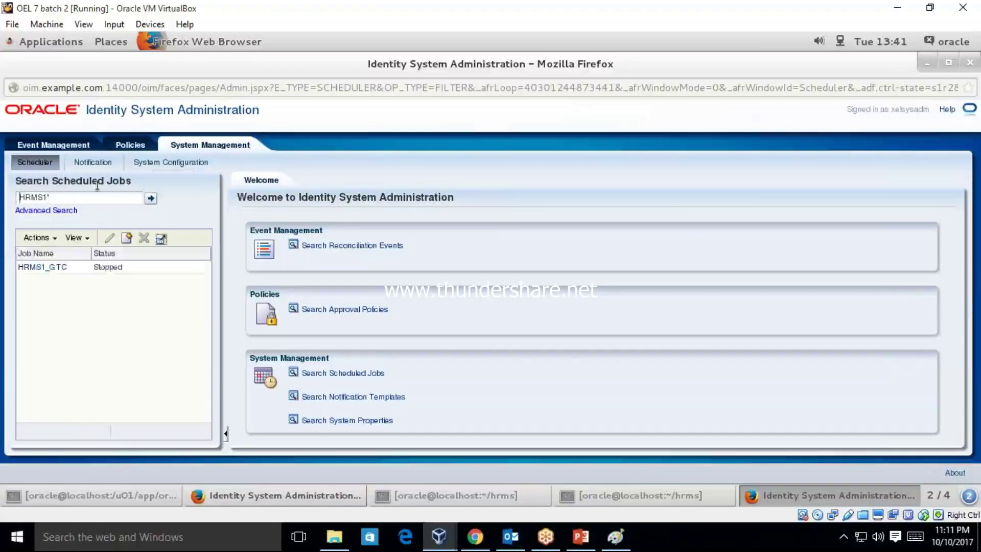
left_click(44, 268)
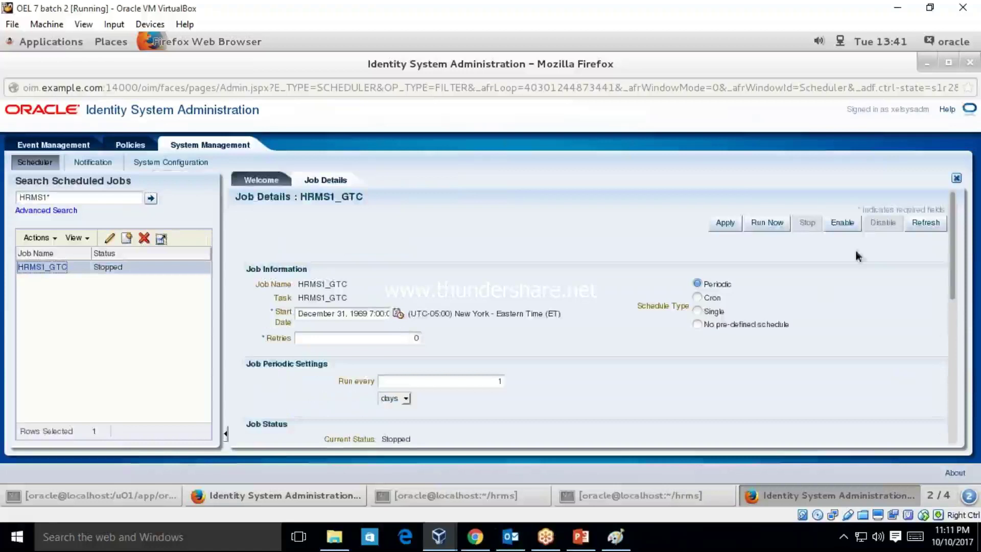
left_click(845, 224)
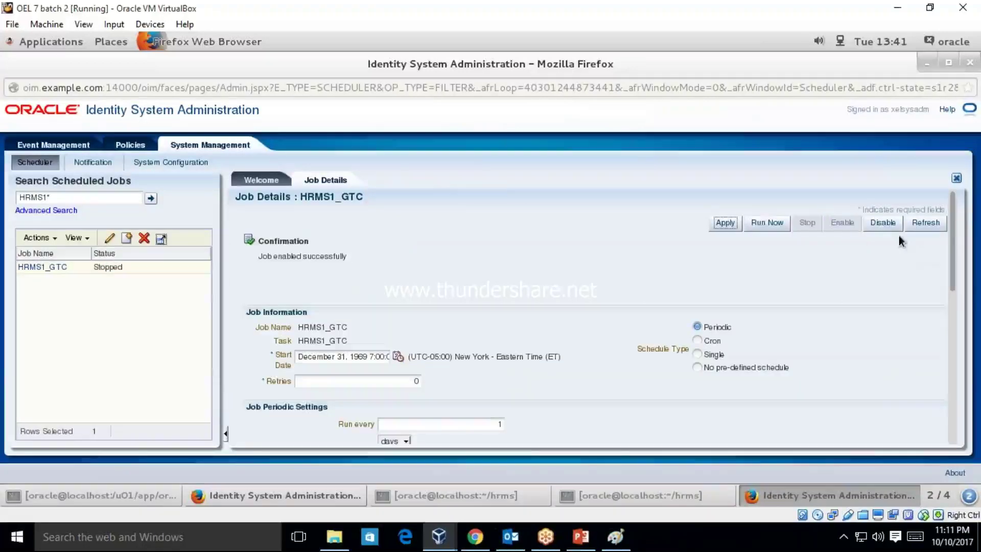
left_click(757, 224)
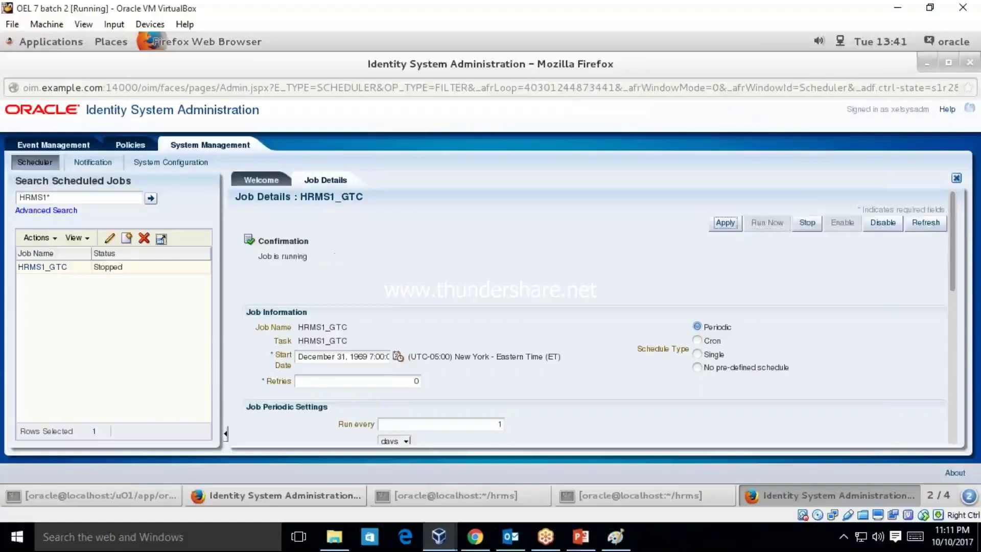
left_click(925, 224)
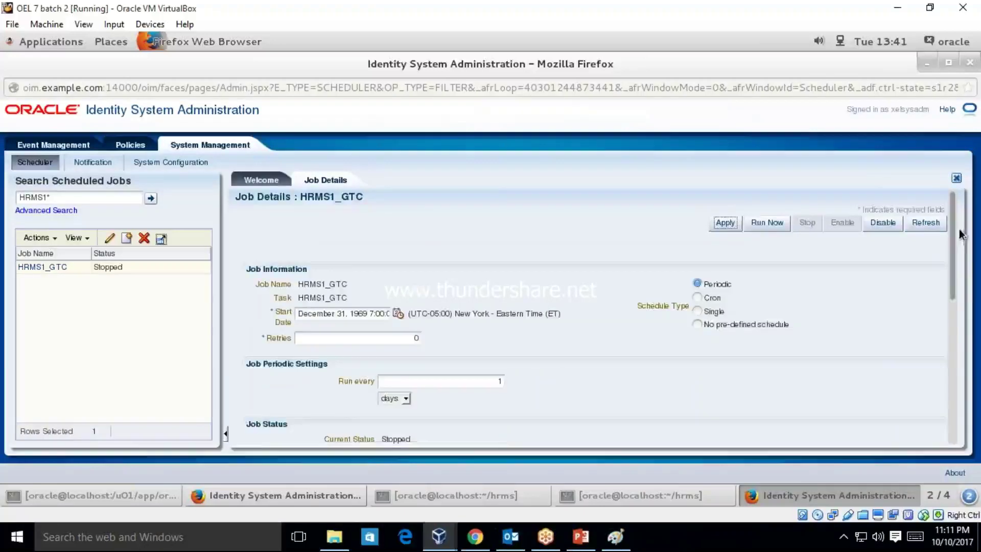
left_click_drag(954, 250, 960, 377)
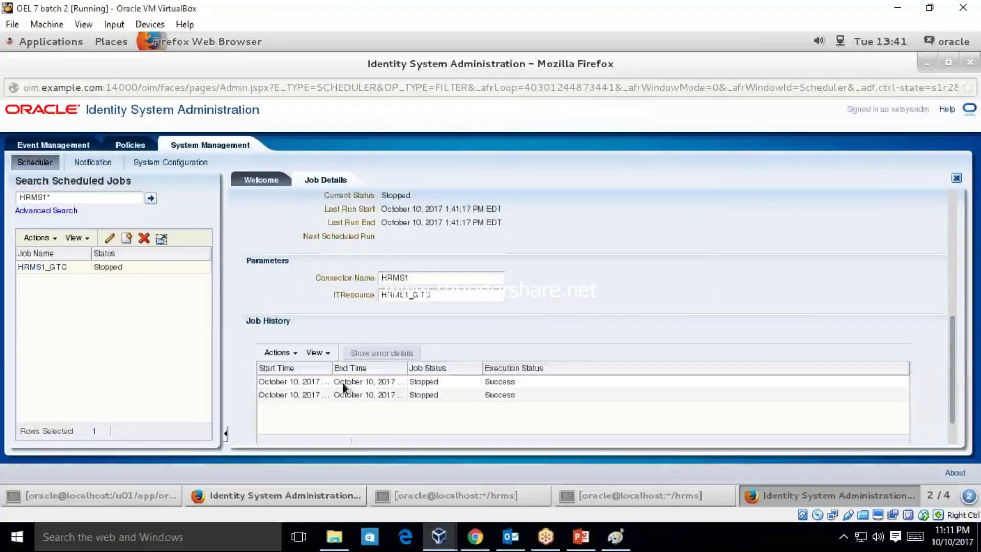
left_click(71, 145)
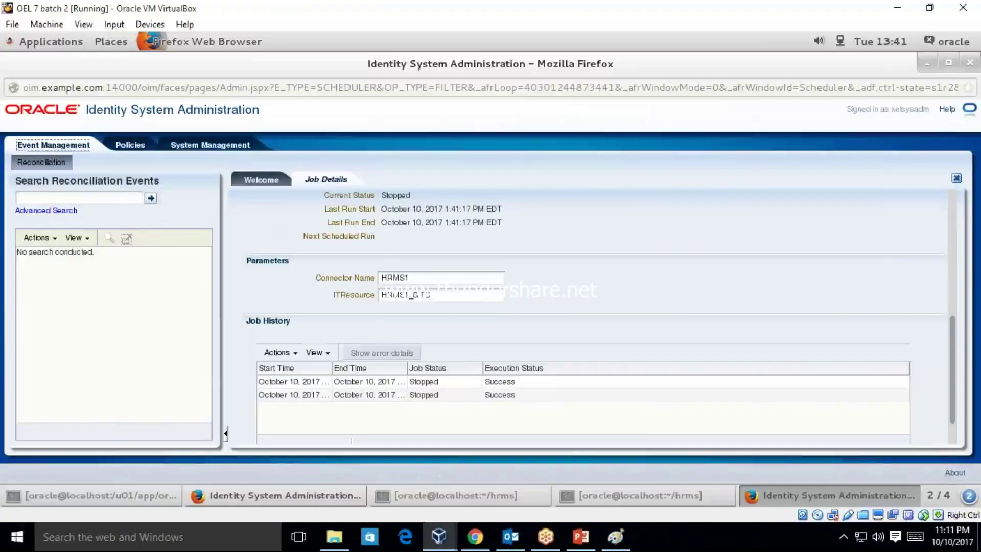
- Open reconciliation events 43 and 44 and inspect their employeeType rows (Full-Time, Contractor)
left_click(151, 198)
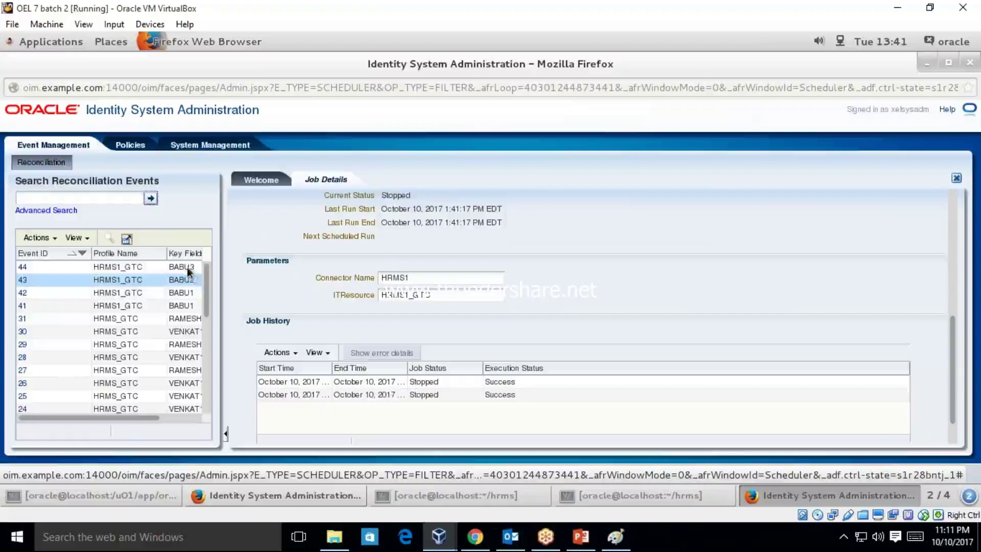
left_click(22, 280)
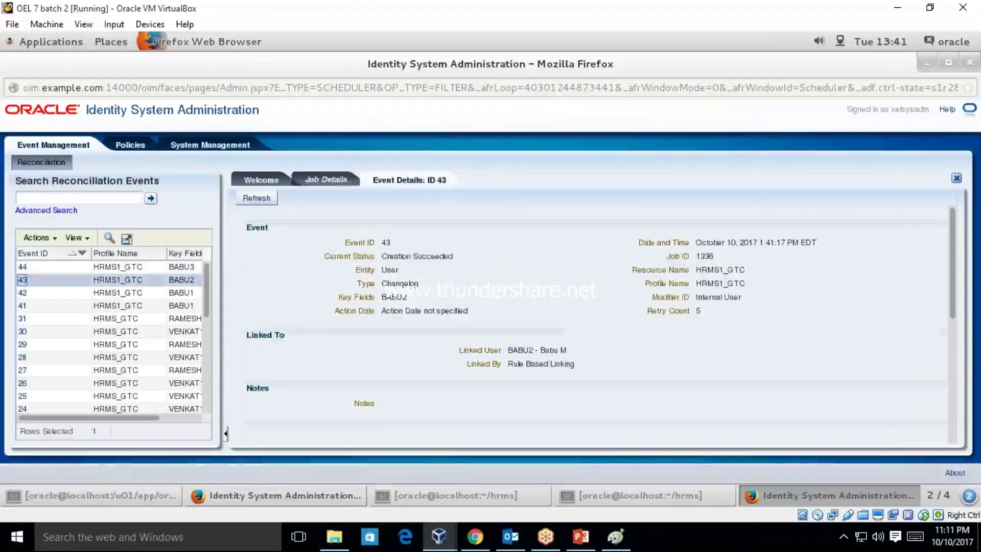
left_click_drag(956, 251, 952, 348)
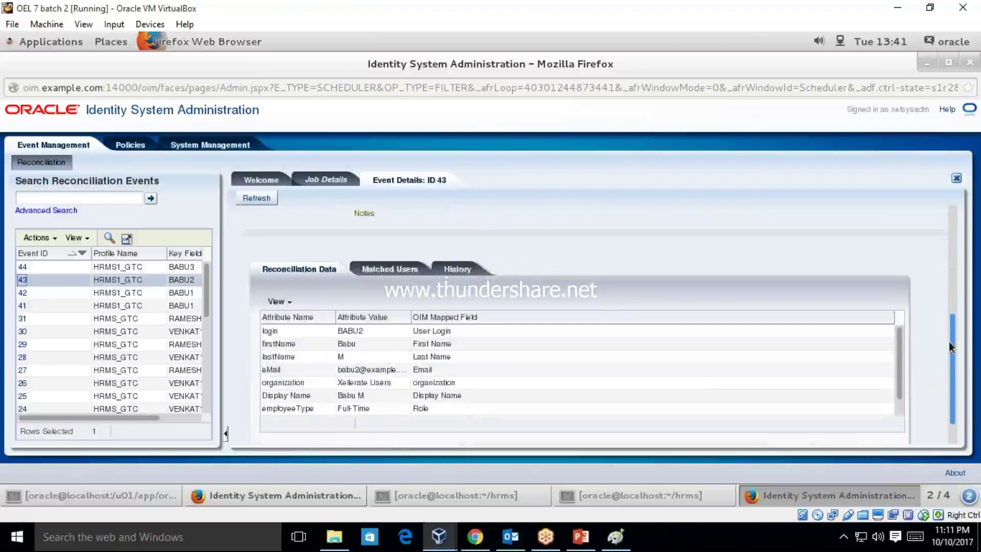
left_click(370, 408)
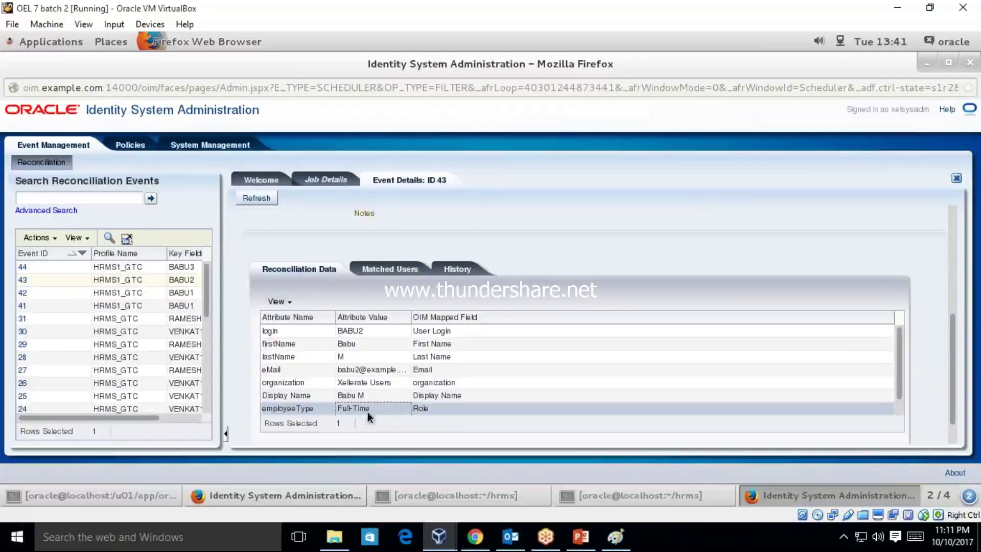
left_click(22, 267)
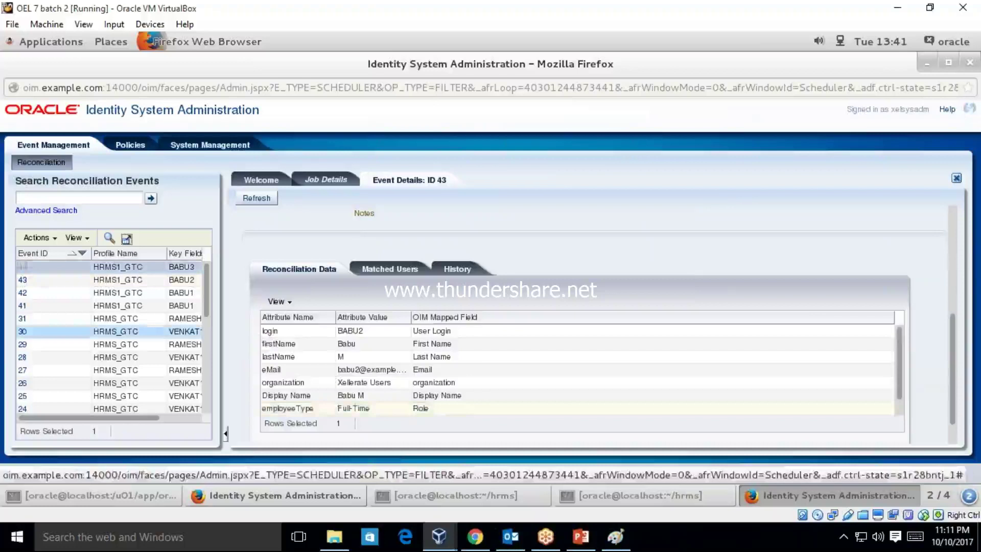
scroll(403, 381, "down", 5)
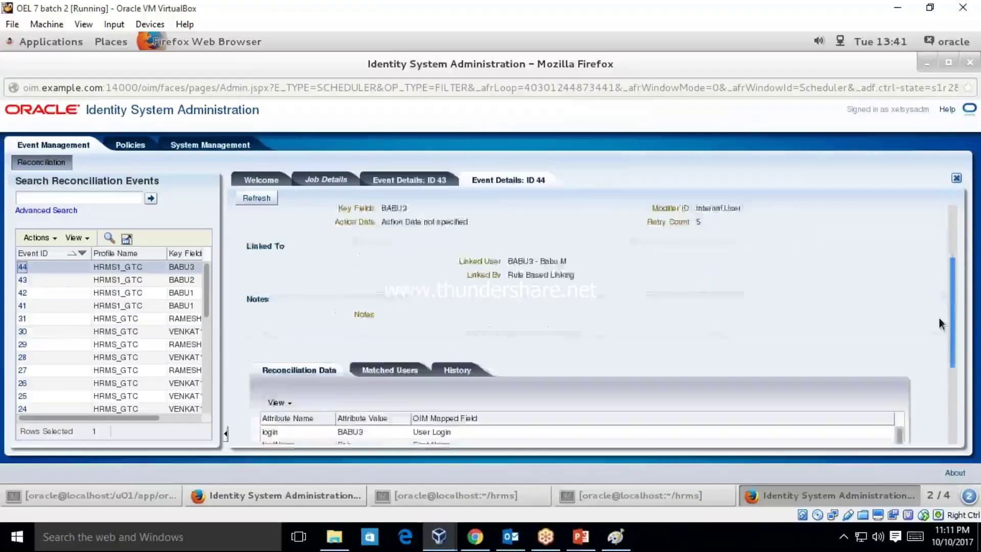
left_click(409, 381)
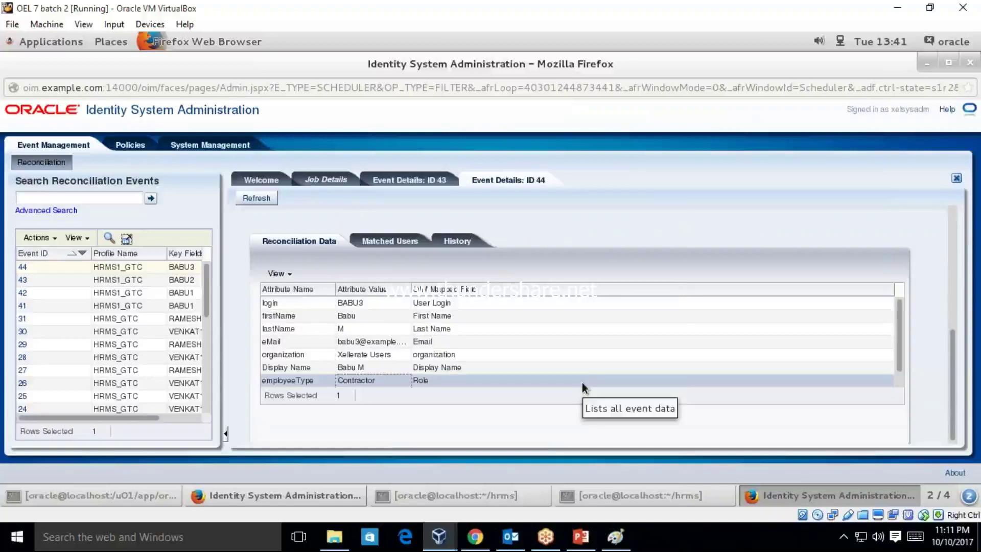
- Return to Identity Self Service Users and search for the full-time employee login BABU2
left_click(320, 500)
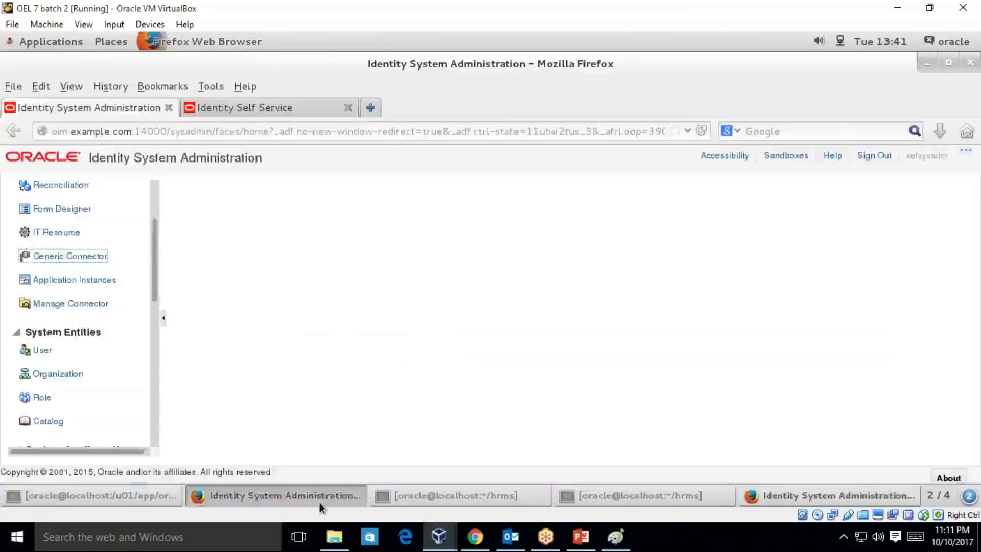
left_click(268, 109)
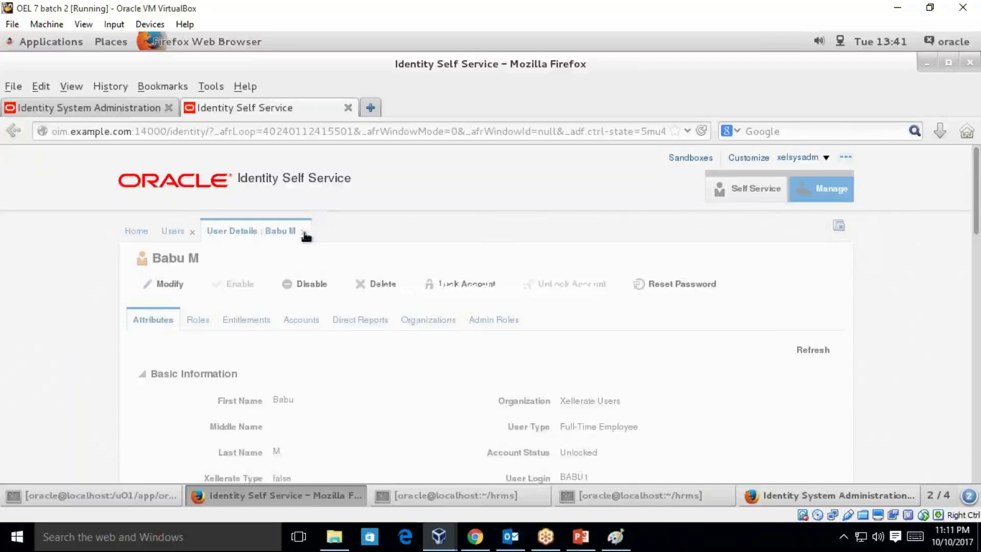
left_click(303, 232)
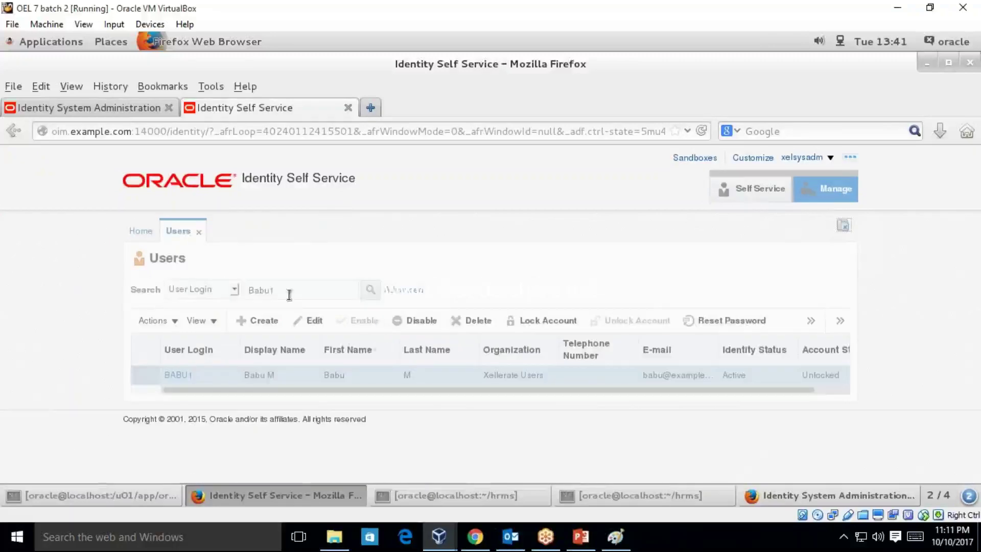
key("BackSpace")
type("2")
key("Return")
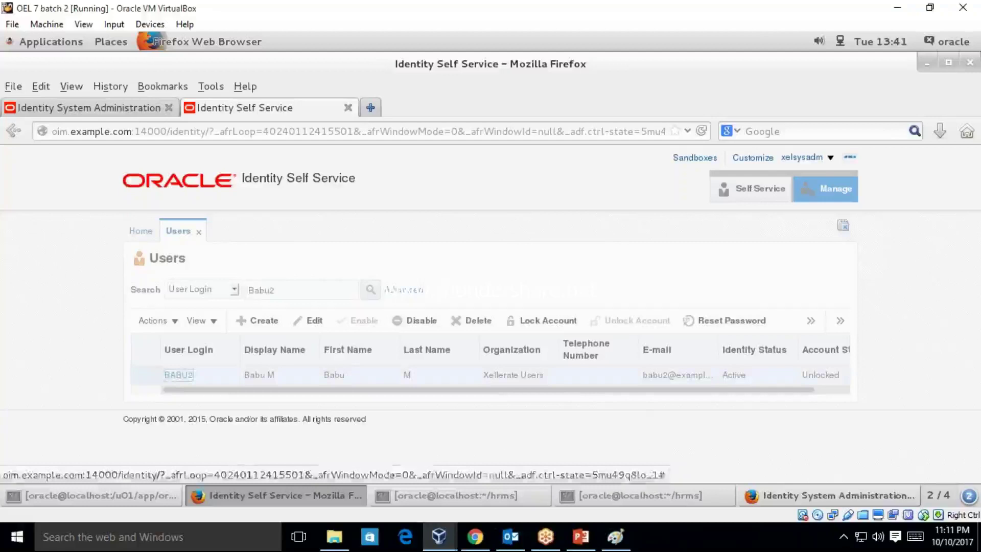
- Open BABU2's User Details and confirm its User Type reads Full-Time Employee
left_click(178, 375)
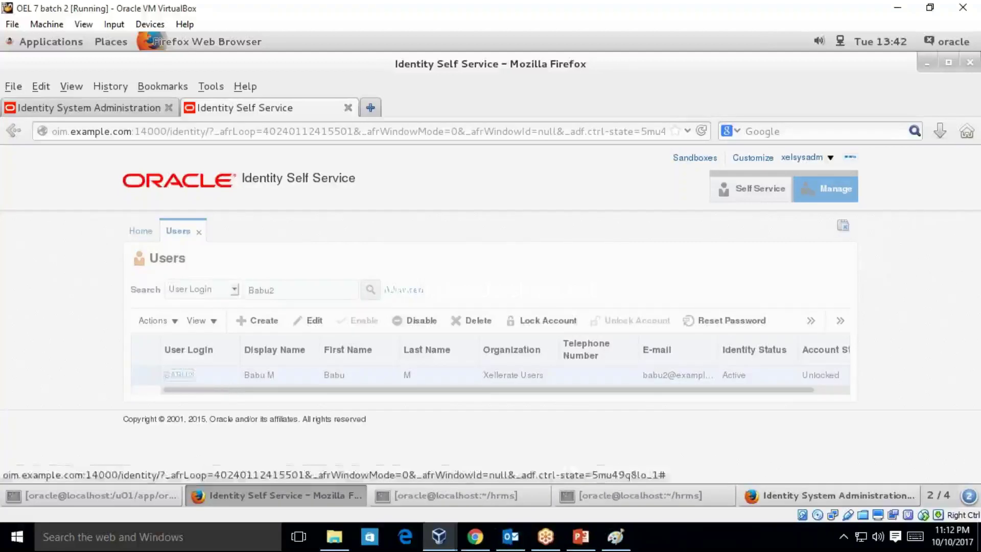
scroll(979, 221, "down", 2)
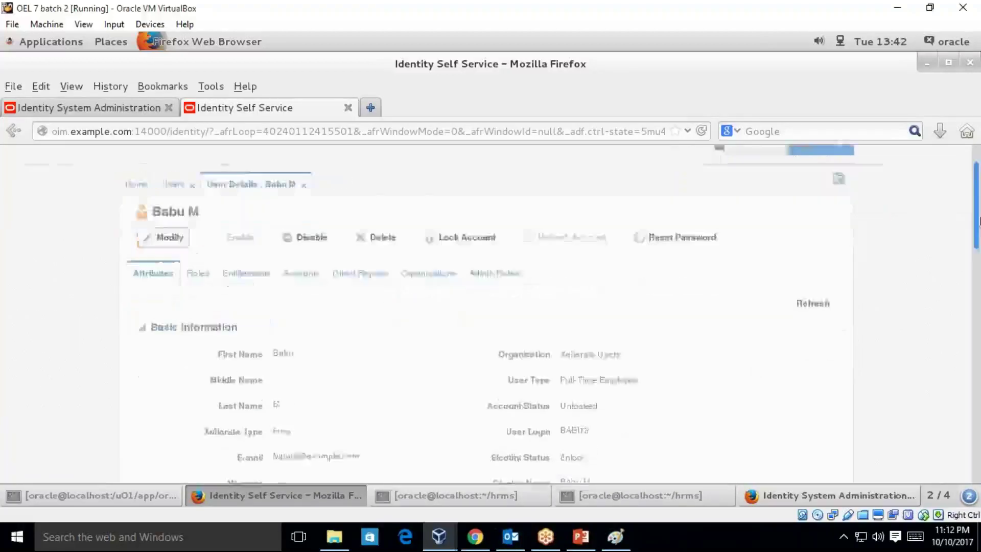
scroll(978, 220, "down", 2)
scroll(979, 307, "down", 6)
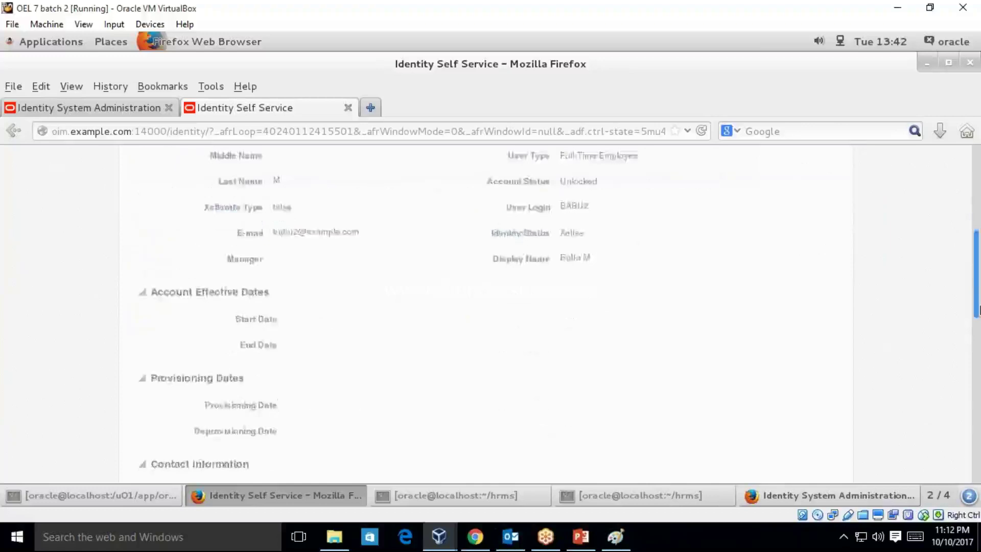
scroll(979, 309, "down", 3)
scroll(588, 295, "up", 8)
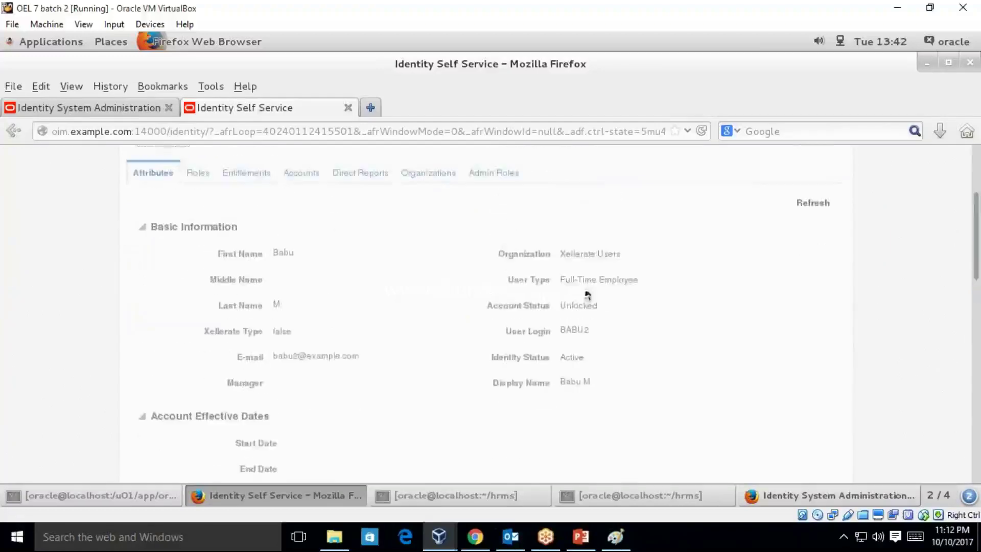
left_click_drag(560, 283, 655, 282)
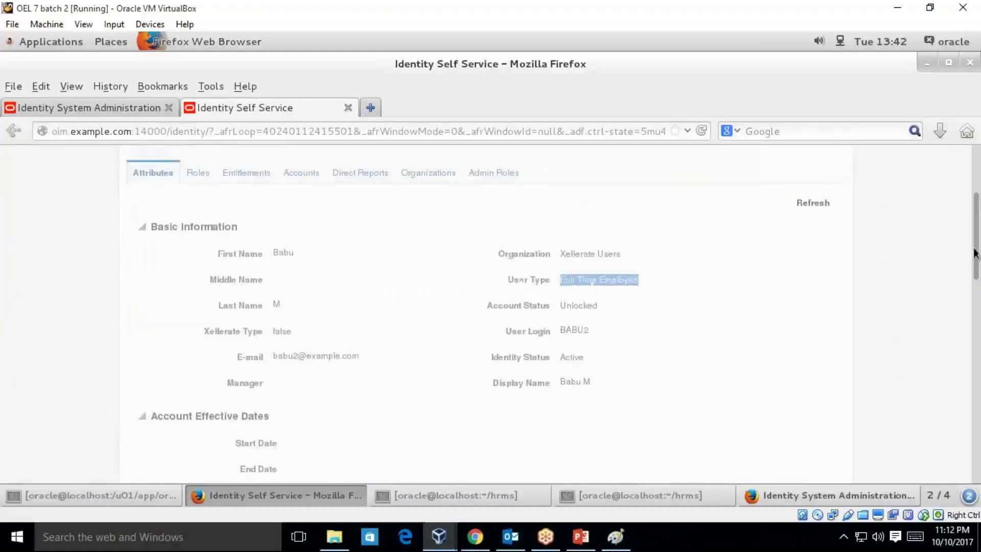
scroll(979, 190, "up", 3)
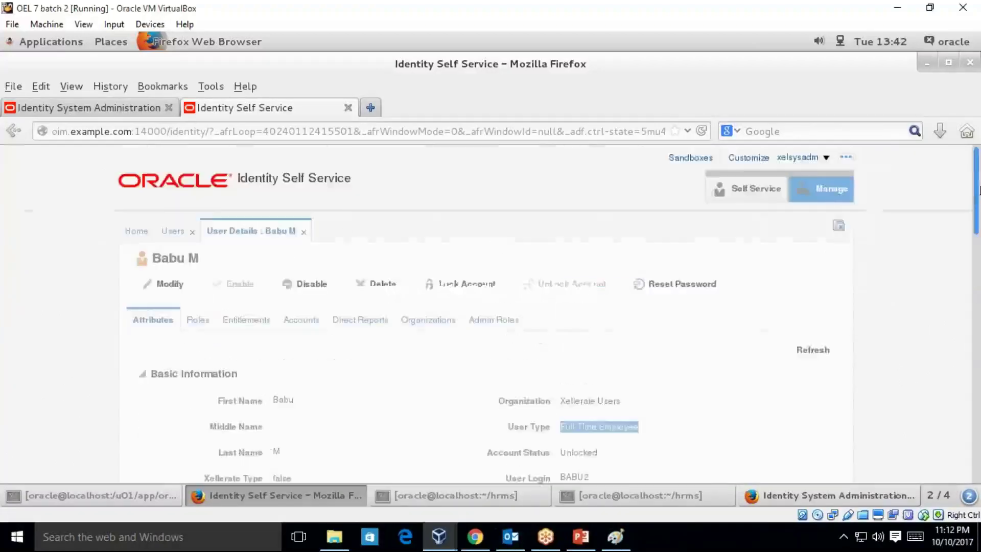
- Search for the contractor user BABU3 and open its User Details showing User Type Contractor
left_click(303, 233)
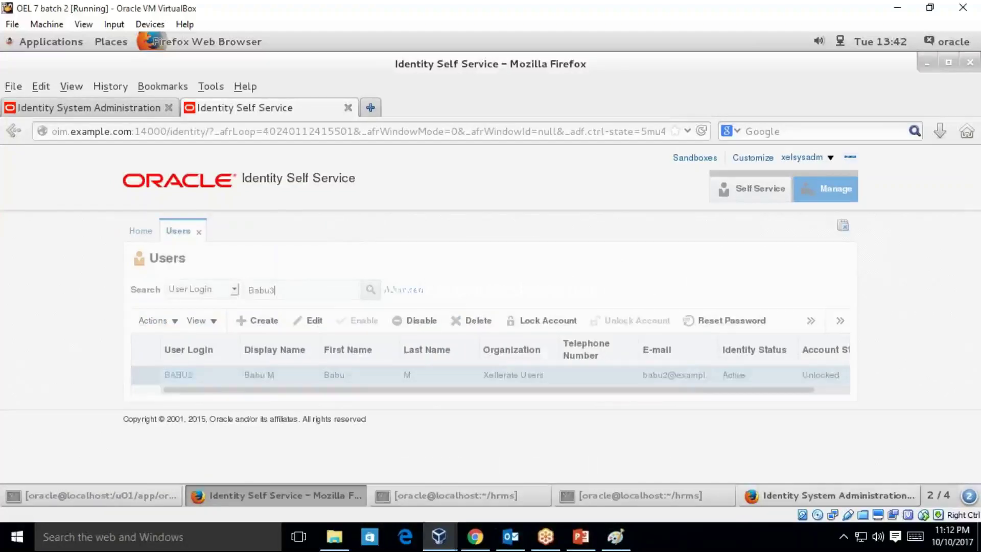
key("Return")
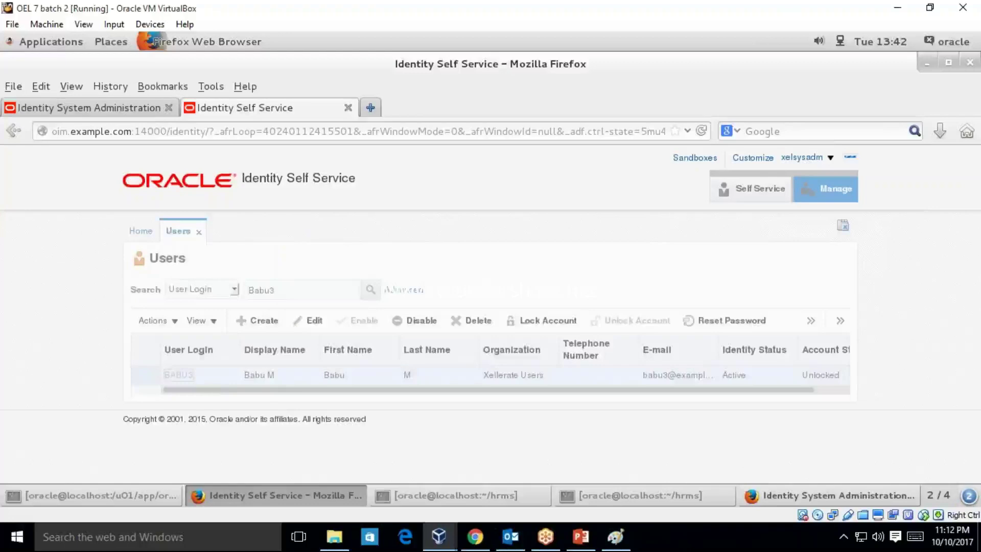
left_click(179, 375)
left_click(977, 317)
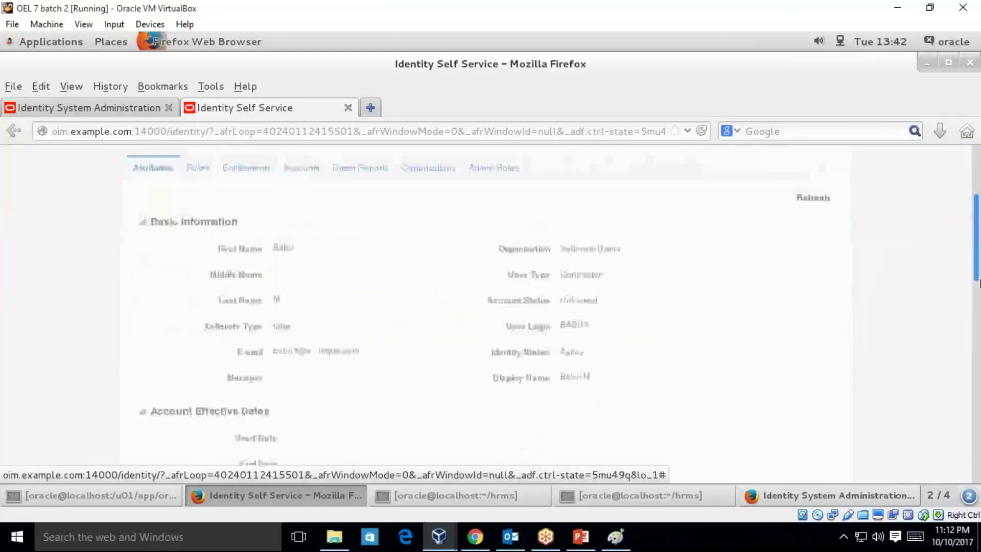
scroll(977, 317, "up", 5)
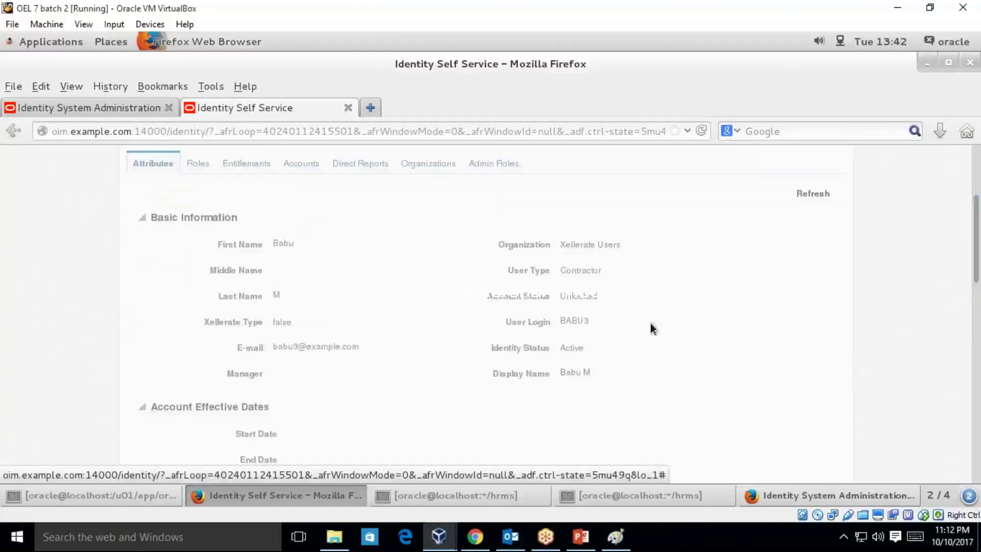